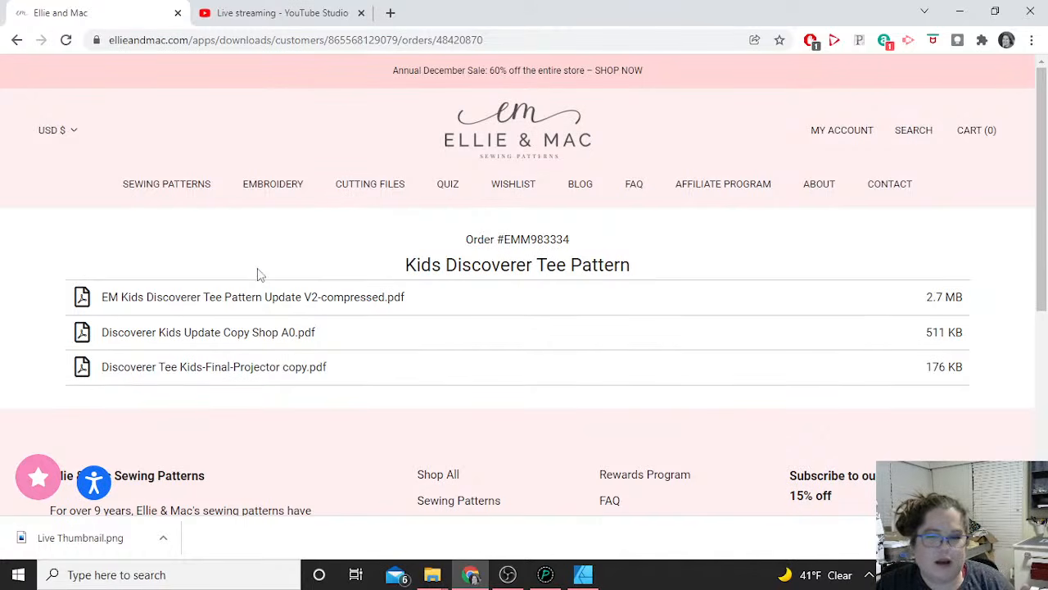
Download the Discoverer Tee projector PDF and the EM Kids Discoverer Tee V2-compressed pattern PDF into the Google Drive Kids folder
click(206, 373)
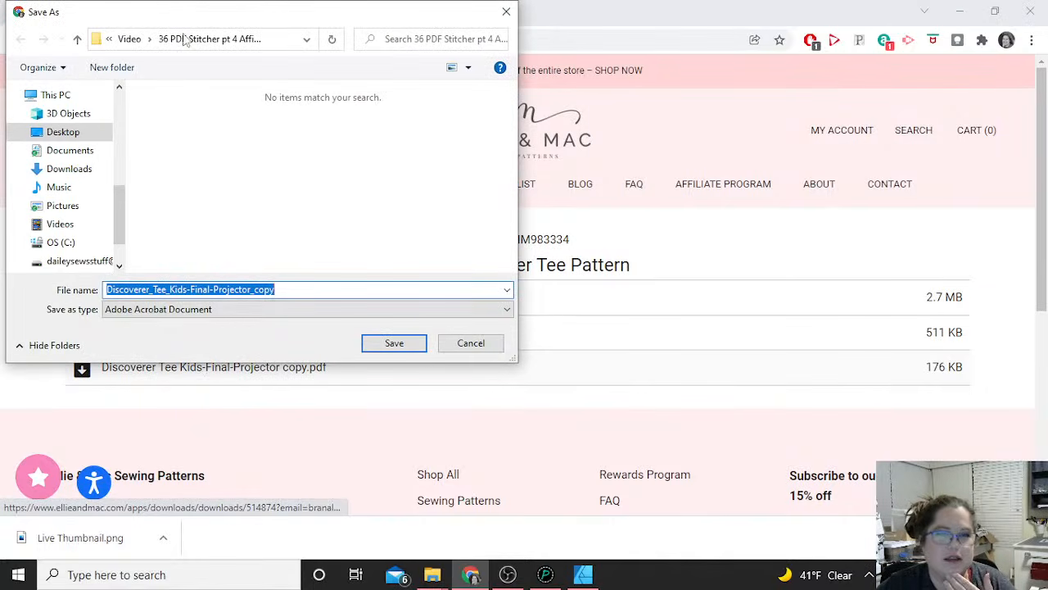
scroll(59, 266, down, 1)
click(80, 236)
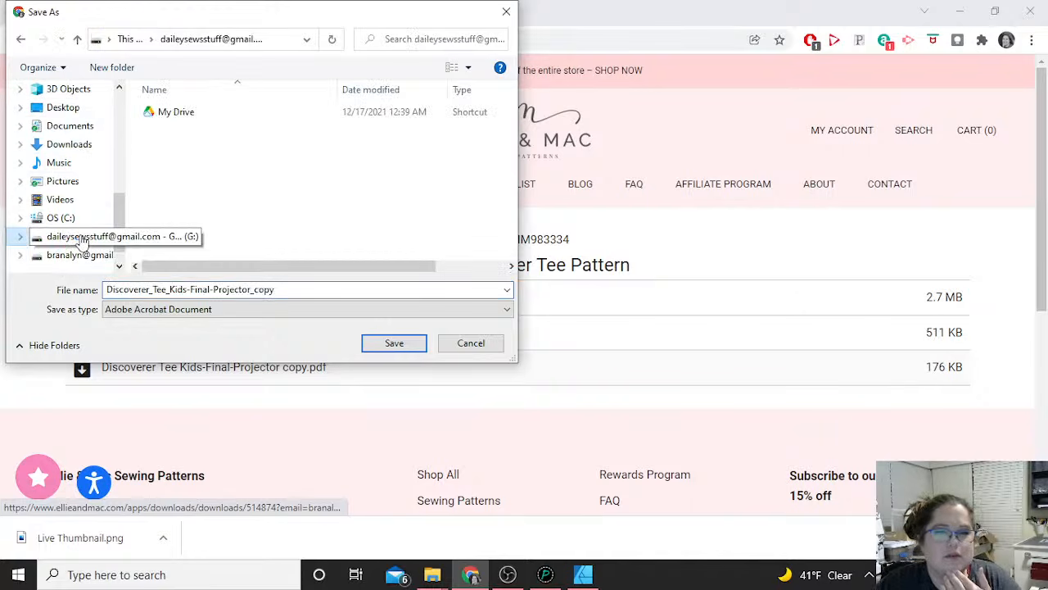
double_click(205, 112)
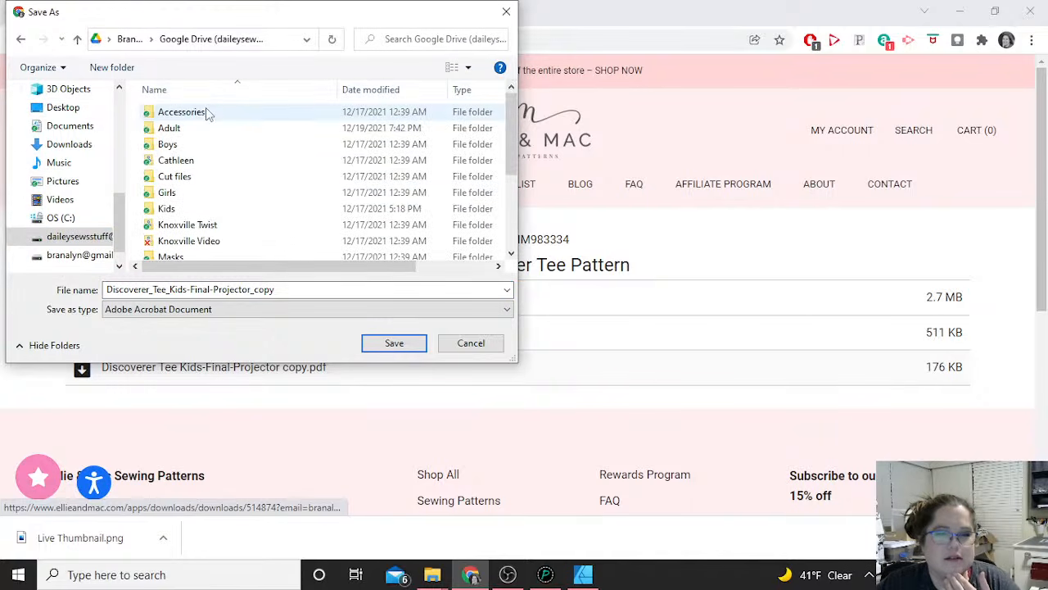
double_click(188, 209)
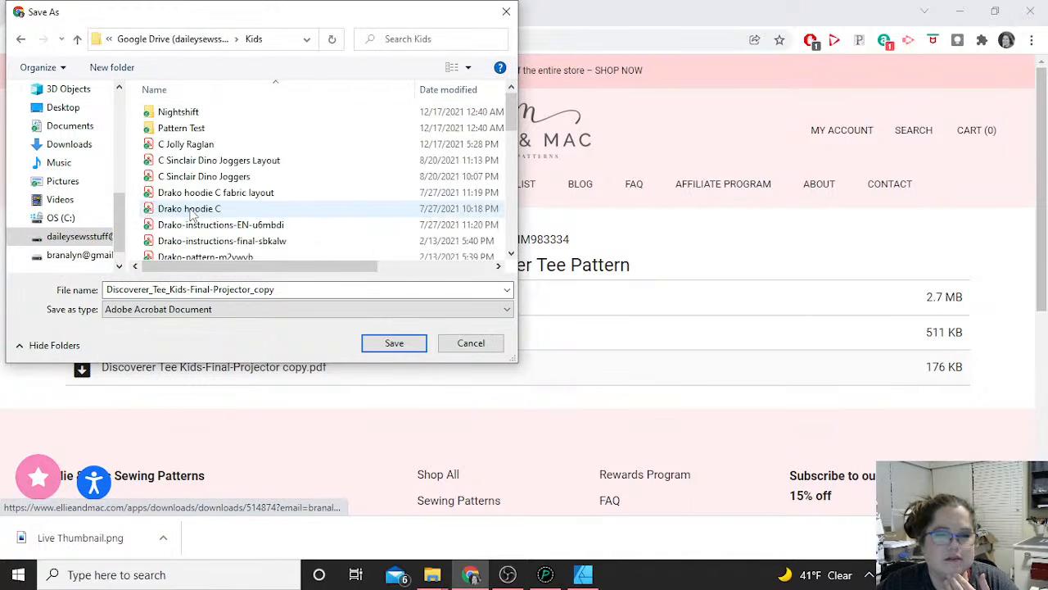
click(394, 343)
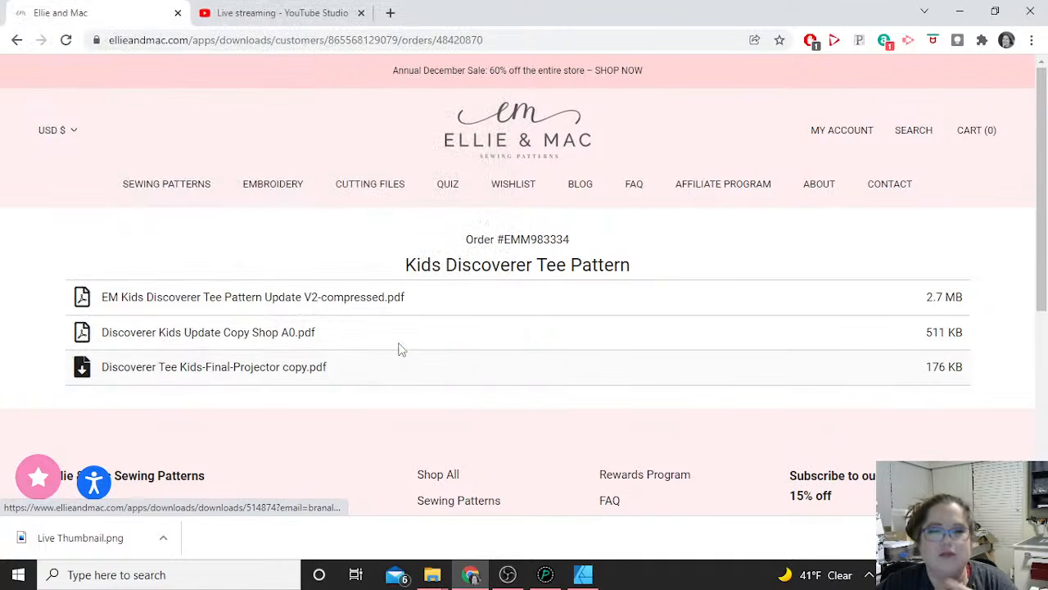
click(189, 299)
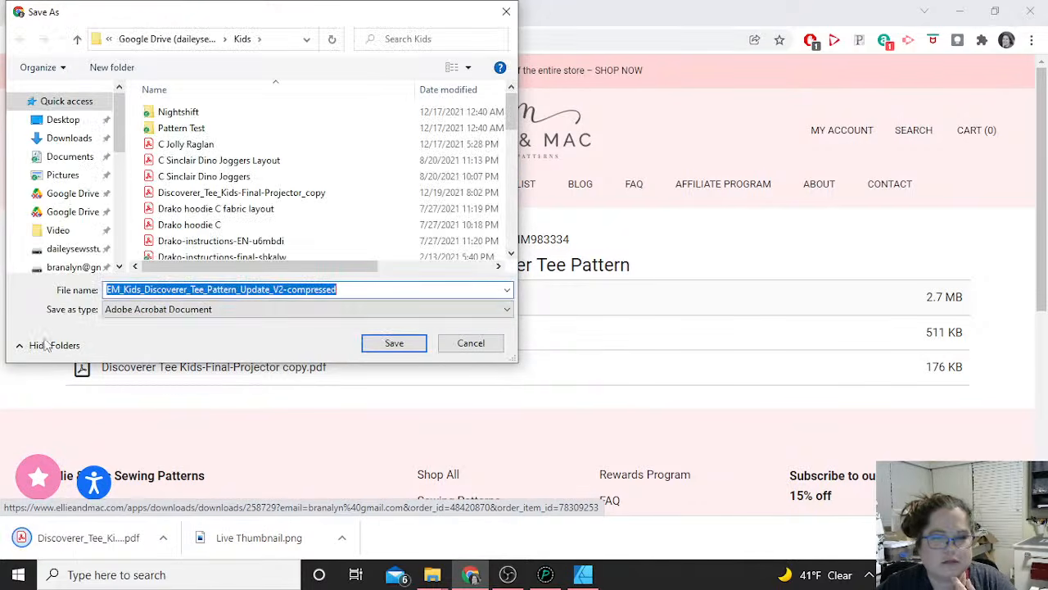
click(391, 344)
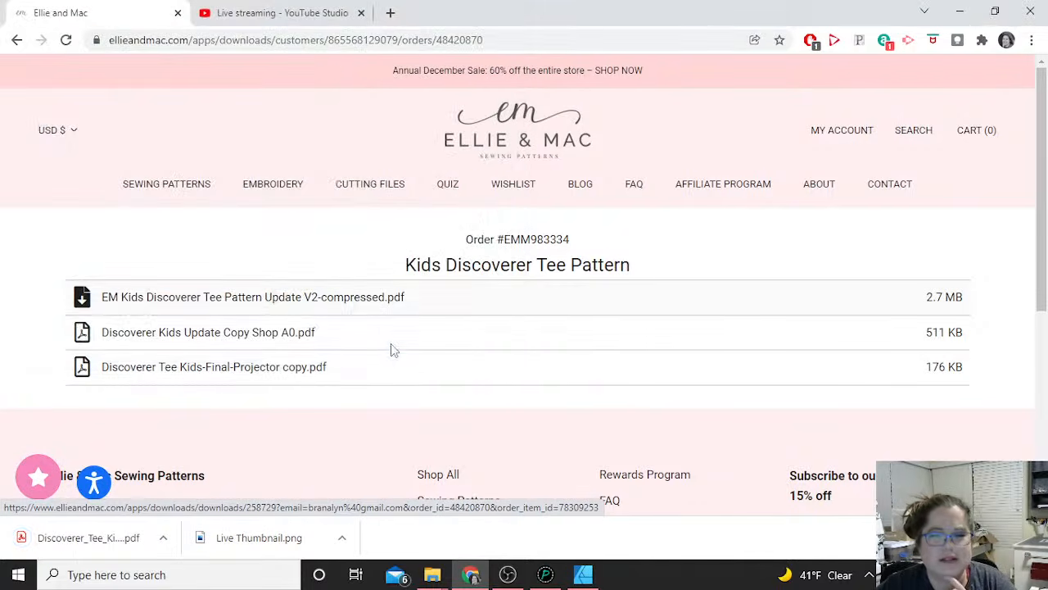
Switch to File Explorer and open EM_Kids_Discoverer_Tee_Pattern_Update_V2-compressed from the Kids folder
click(960, 11)
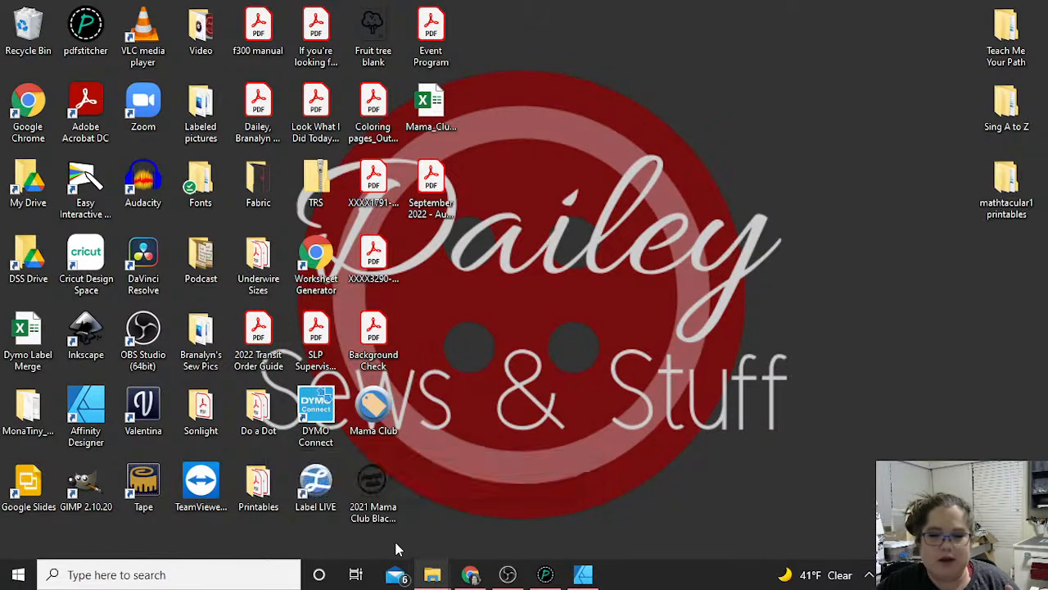
click(432, 574)
scroll(373, 286, down, 10)
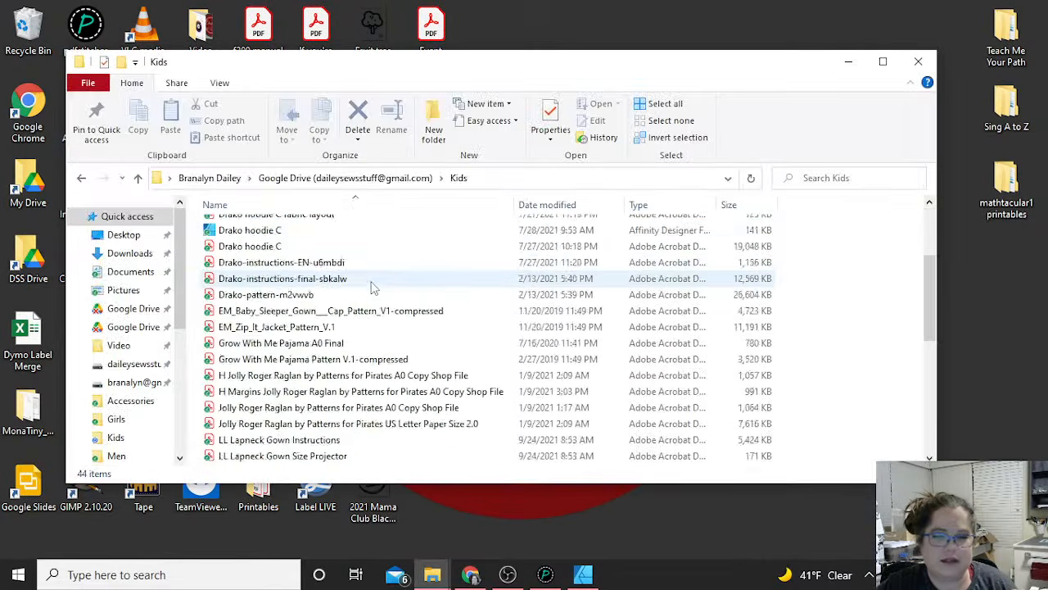
scroll(372, 286, up, 3)
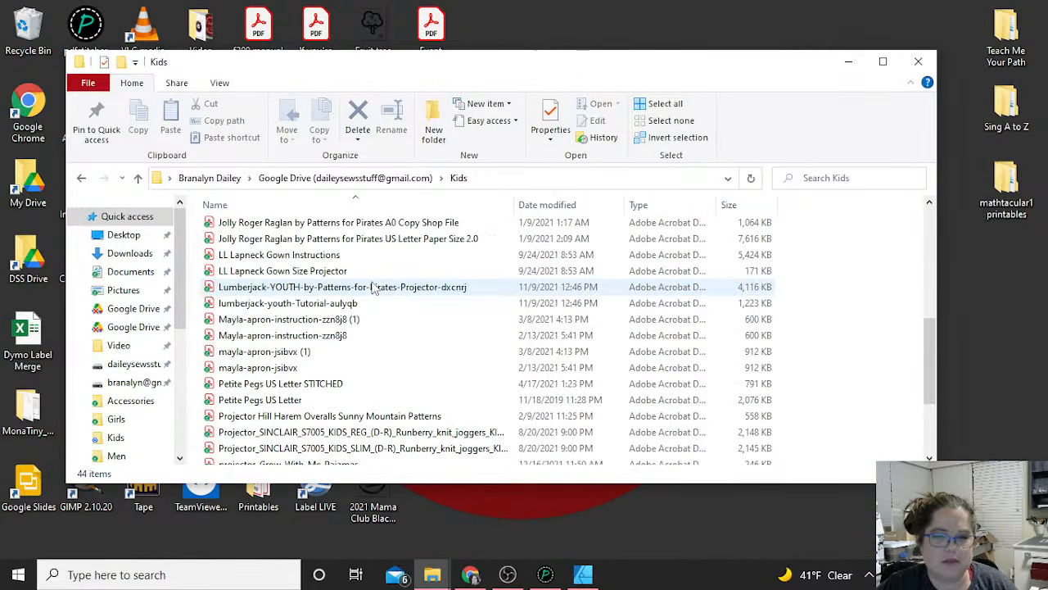
scroll(372, 286, down, 3)
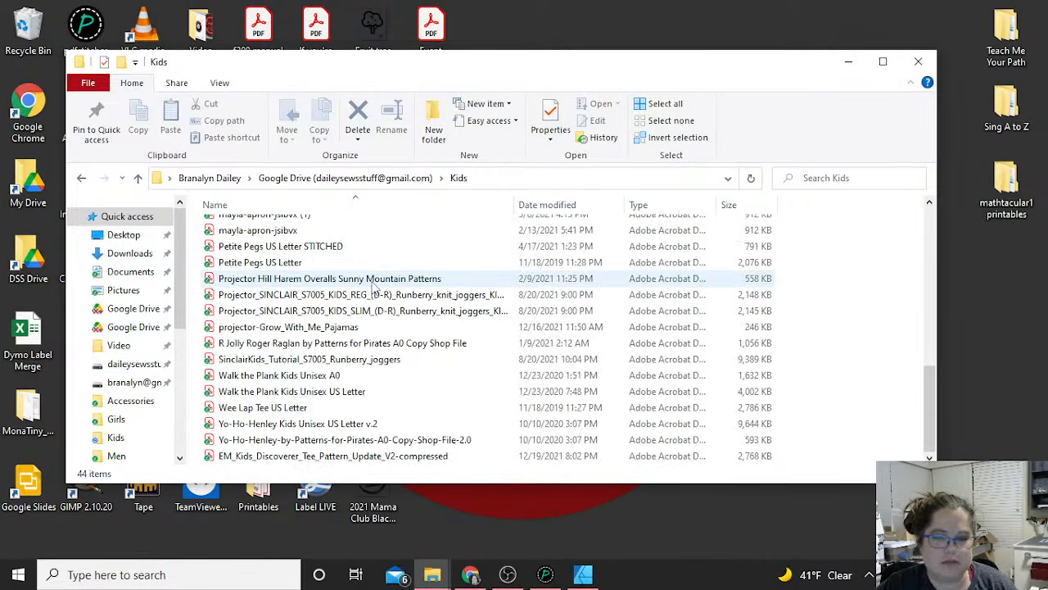
click(332, 459)
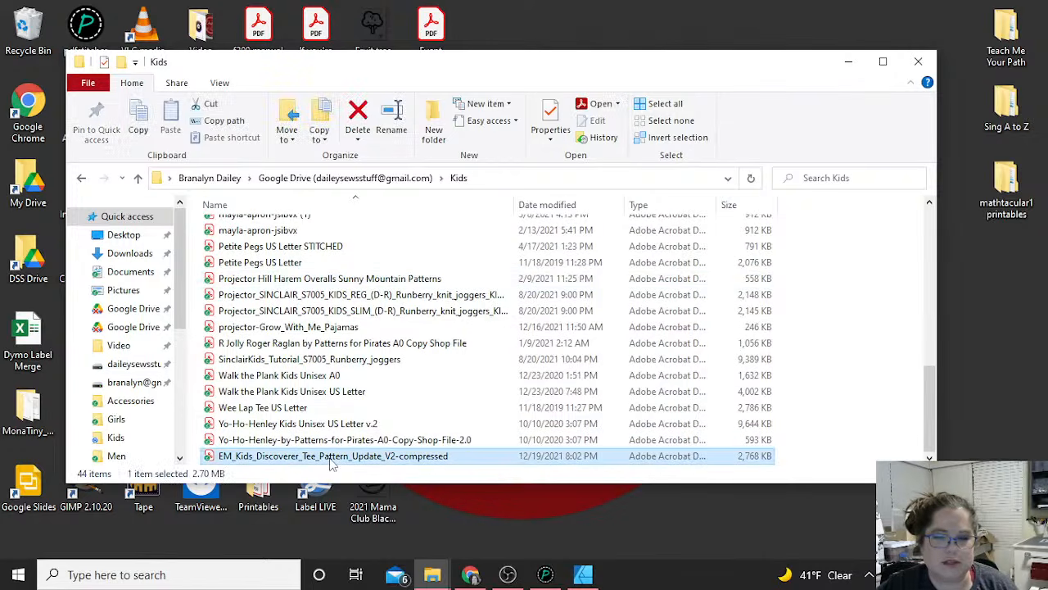
mouse_move(434, 578)
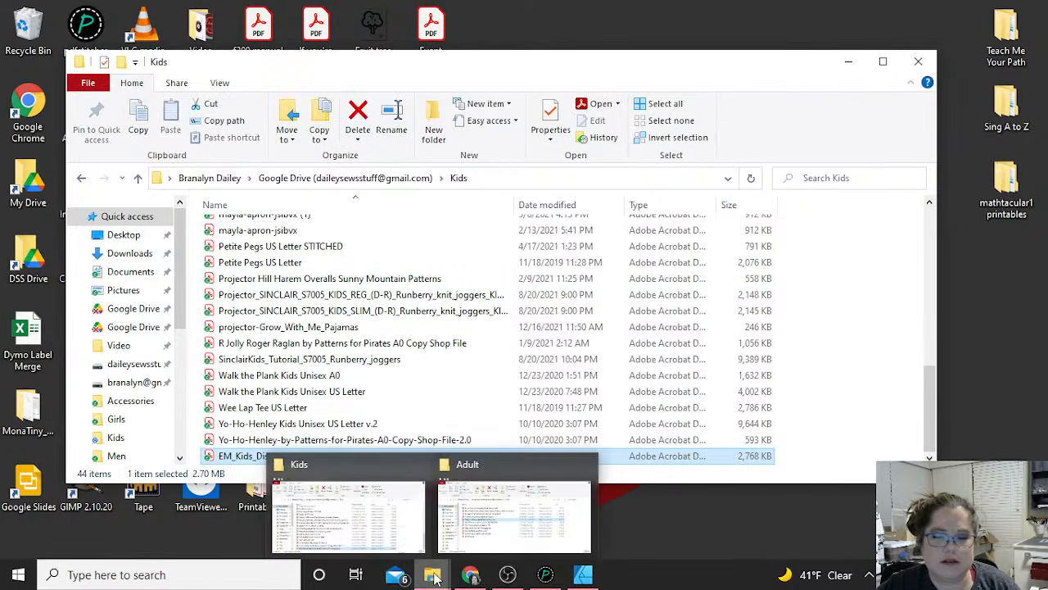
double_click(377, 456)
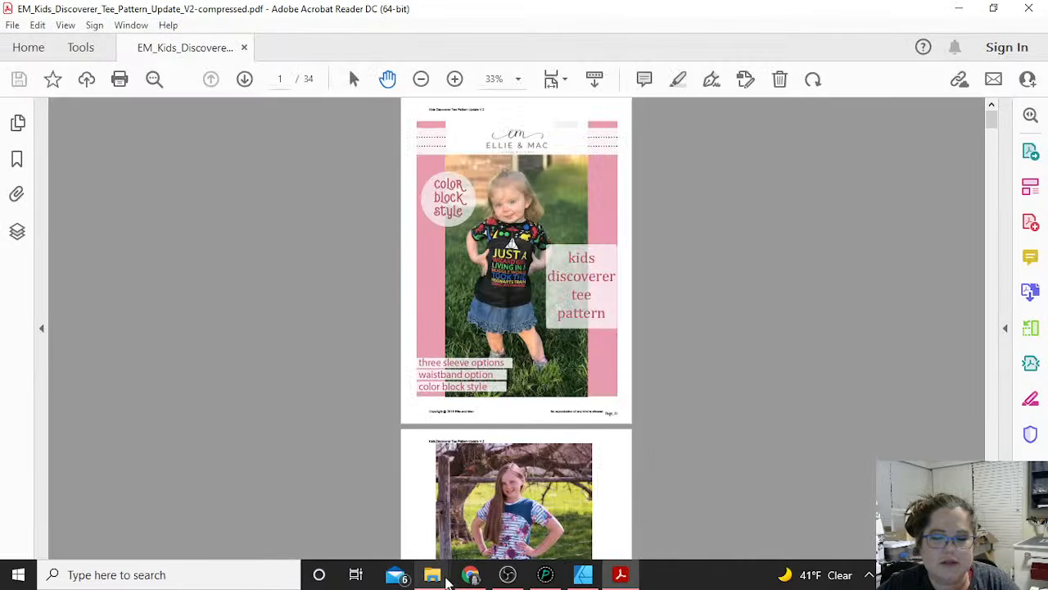
Open Discoverer_Tee_Kids-Final-Projector_copy from the Kids folder as well
mouse_move(432, 577)
click(390, 554)
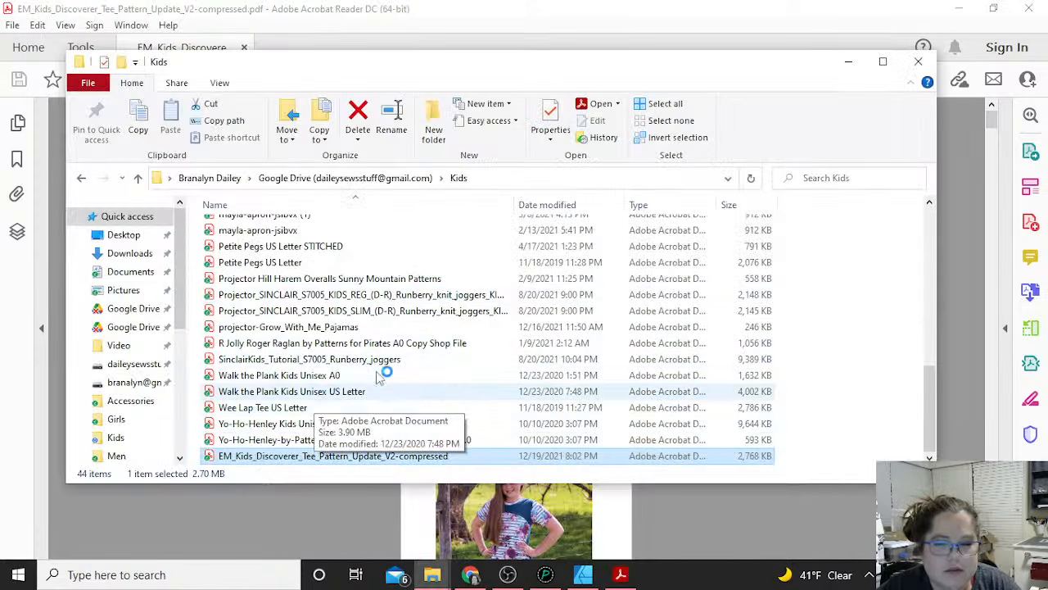
scroll(344, 376, up, 10)
click(323, 341)
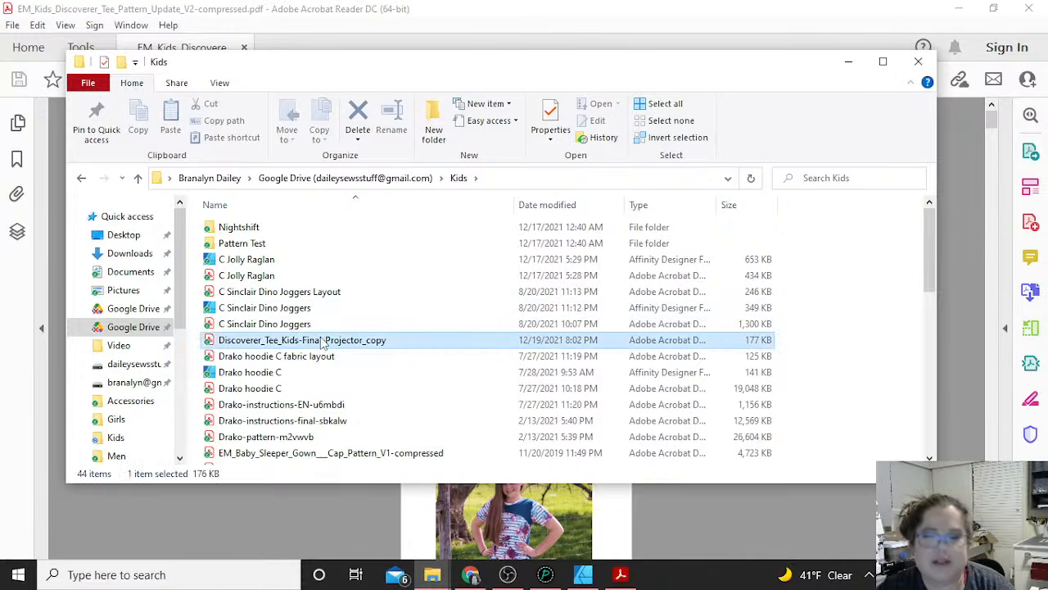
double_click(322, 340)
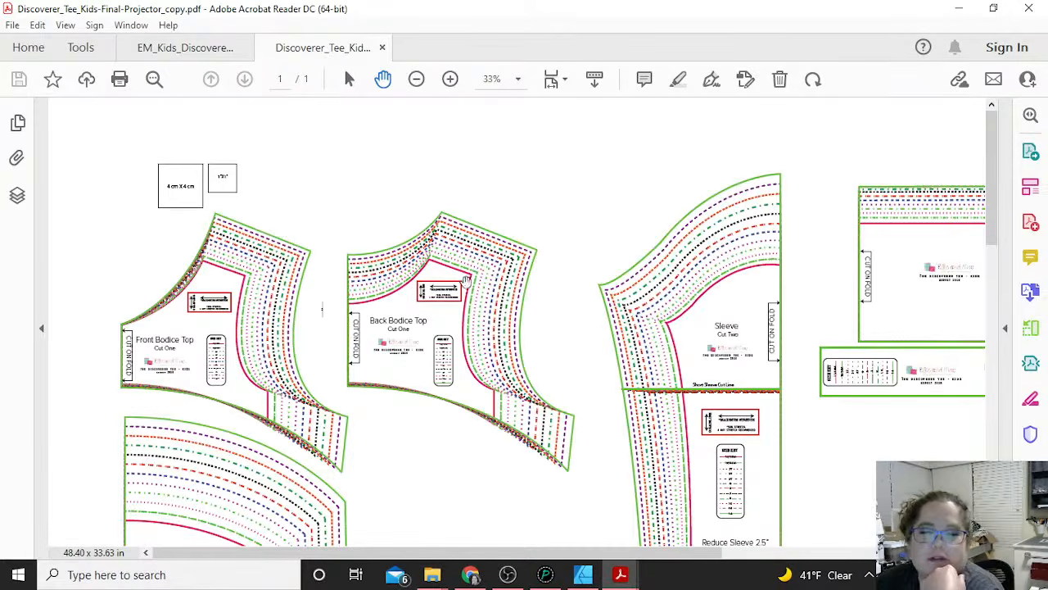
In the pattern instructions' child's size chart, highlight chest 26 inches, waist 24.25, height 52.5 inches, and sizes 7 and 8
click(218, 54)
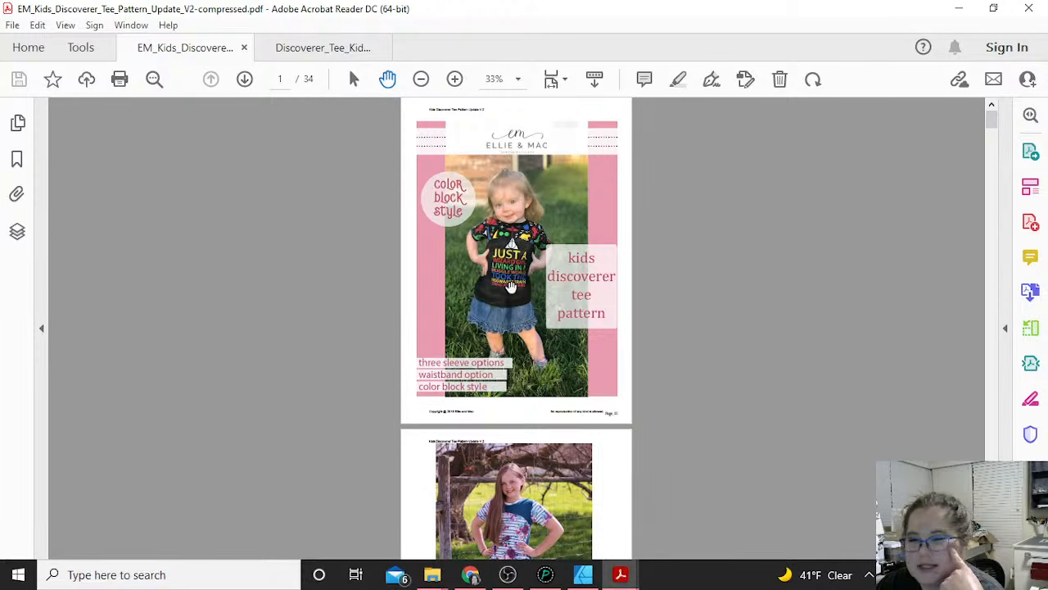
scroll(512, 279, down, 10)
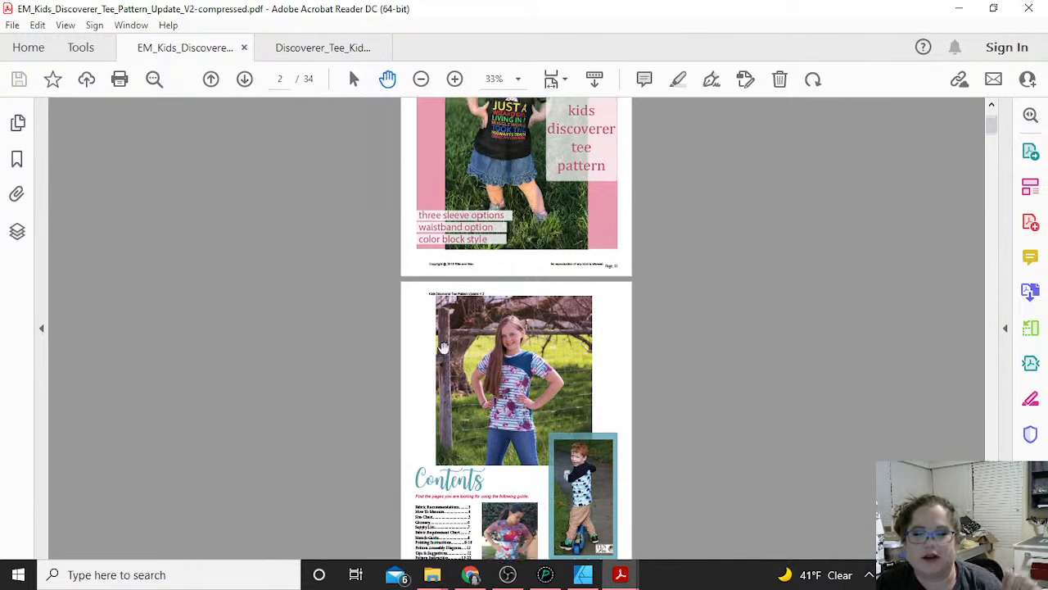
scroll(455, 349, down, 10)
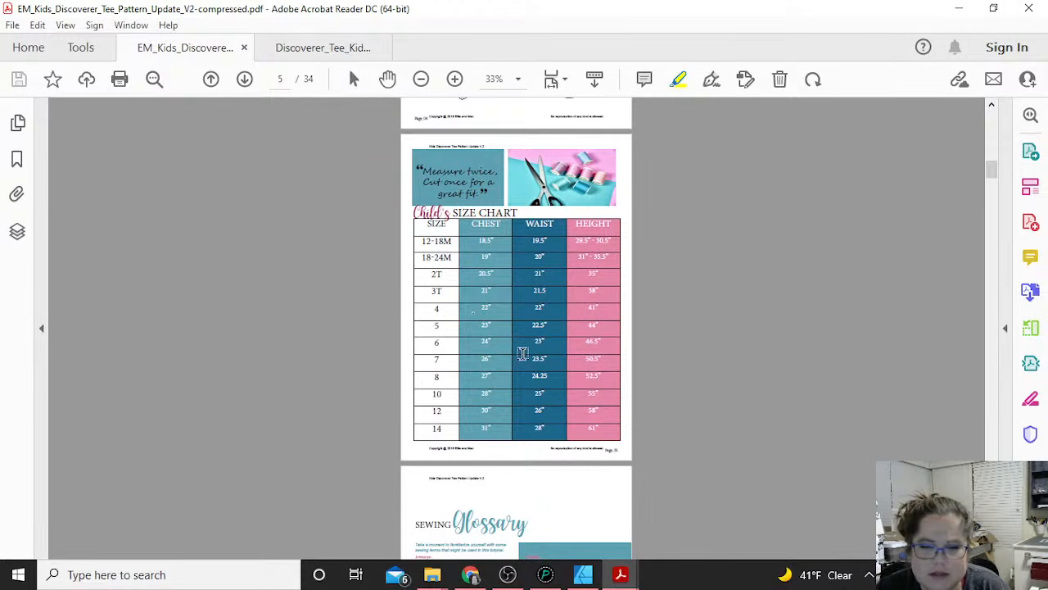
double_click(484, 361)
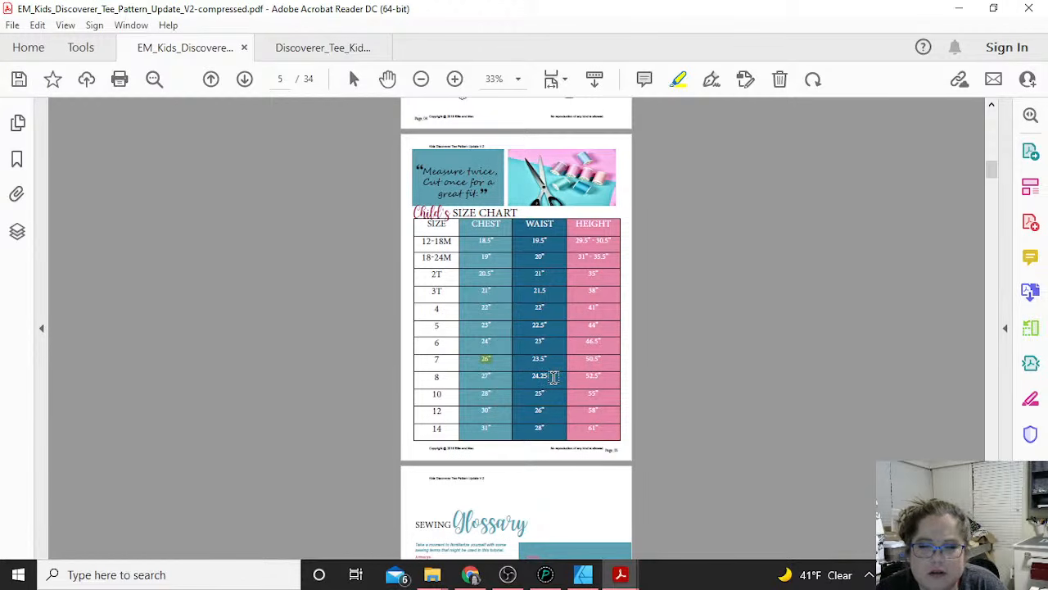
double_click(553, 377)
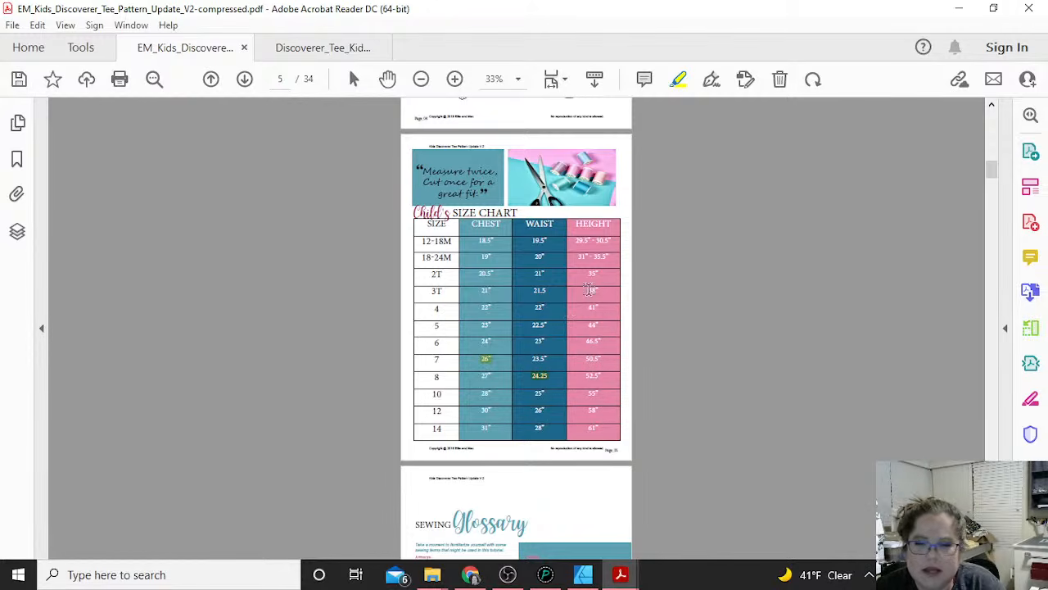
drag(583, 378, 610, 375)
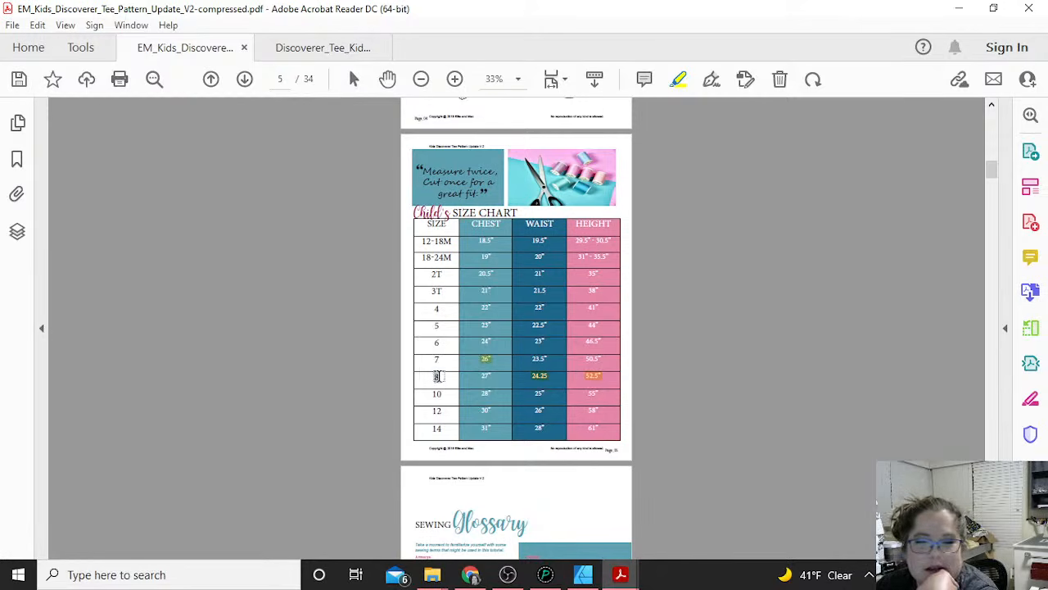
drag(433, 376, 442, 377)
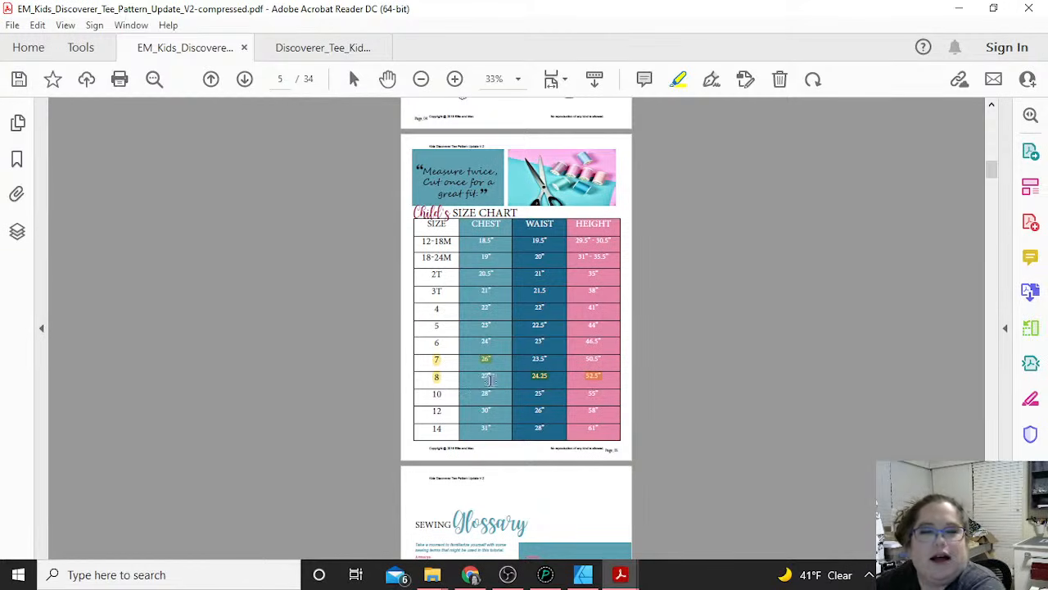
Examine the projector PDF's size layers and the layout of all its pattern pieces
click(344, 46)
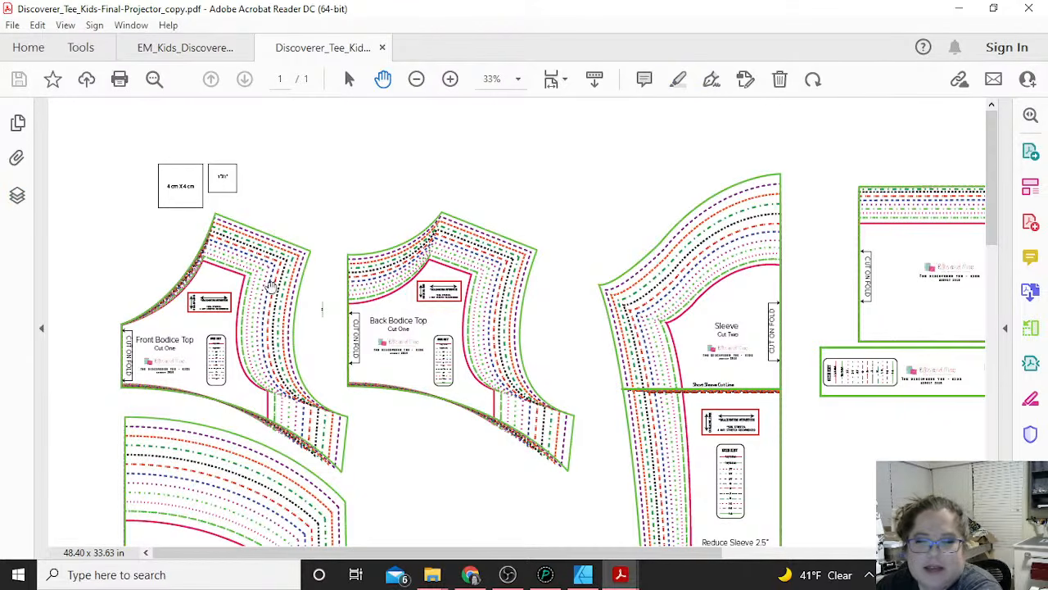
scroll(279, 308, down, 5)
scroll(279, 307, down, 1)
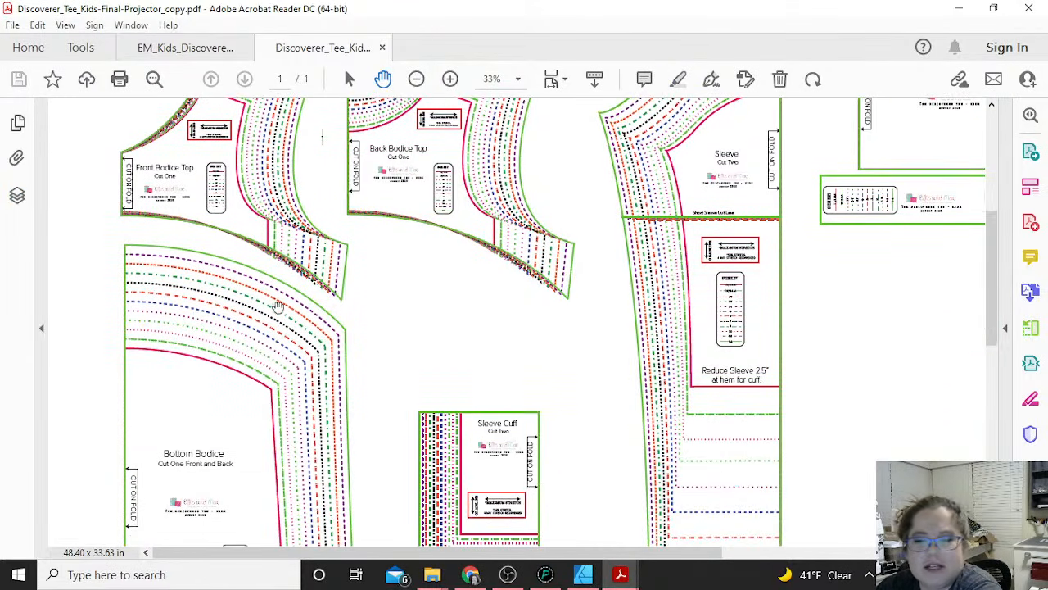
click(17, 195)
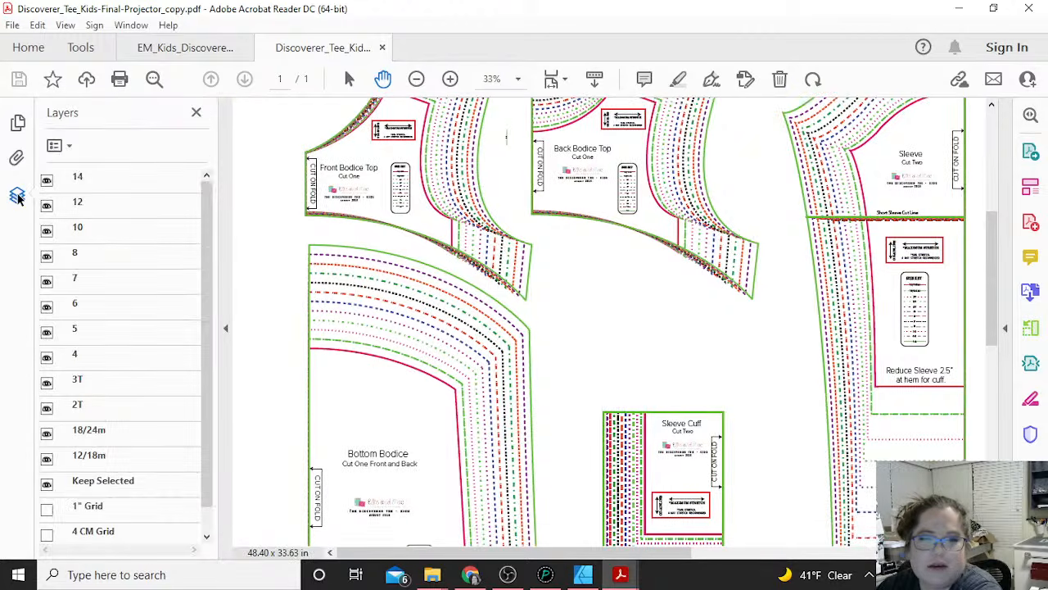
click(17, 196)
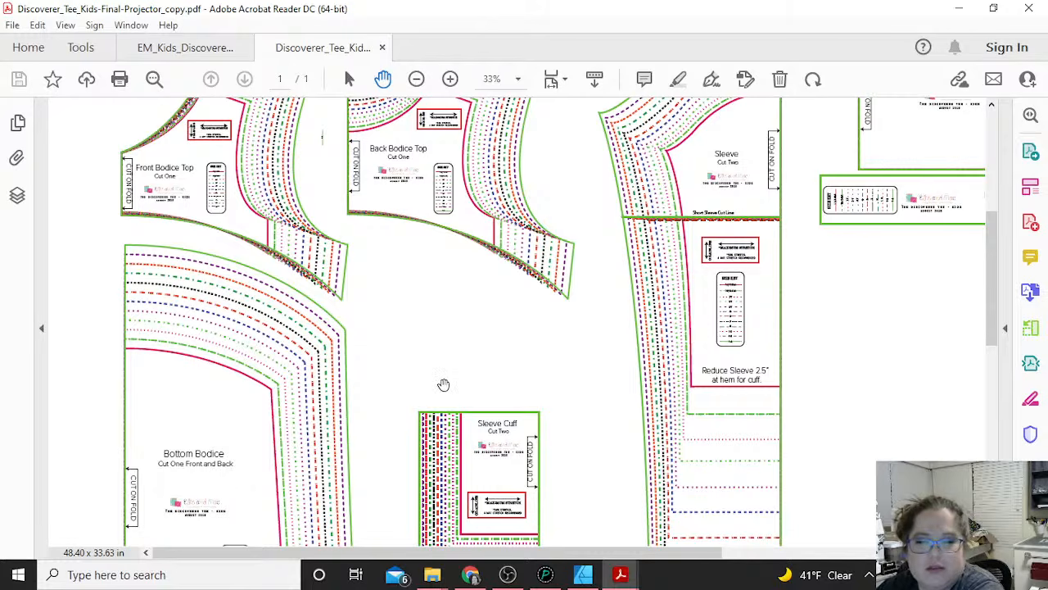
scroll(443, 384, down, 5)
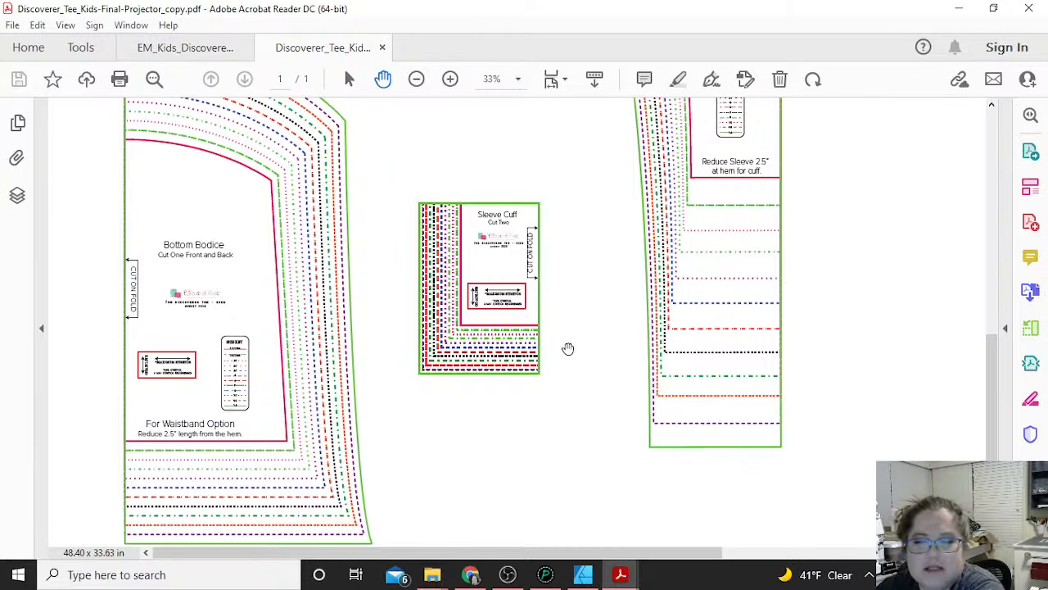
scroll(568, 348, up, 6)
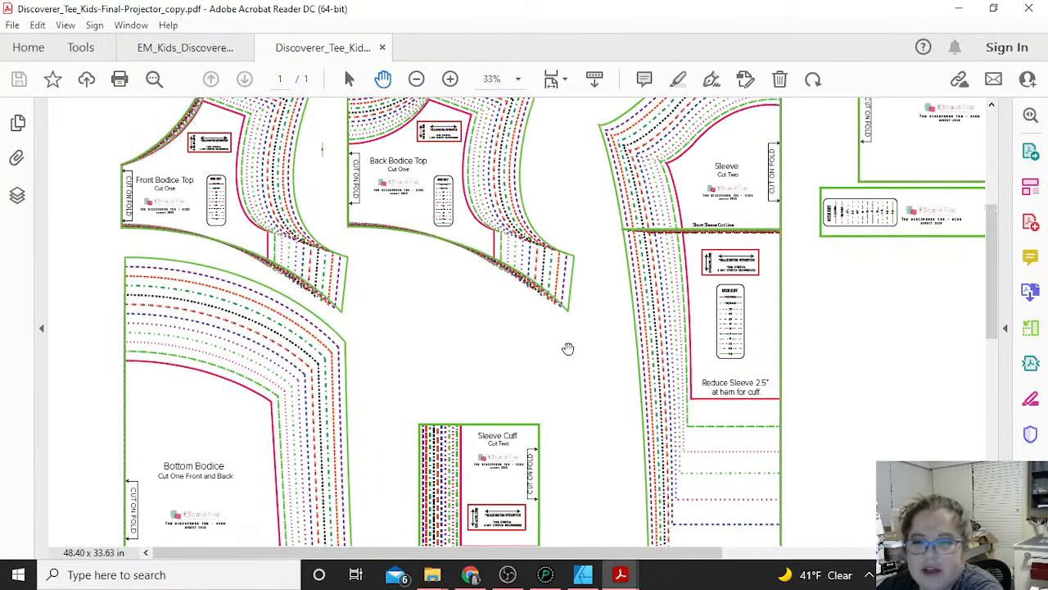
scroll(567, 348, up, 3)
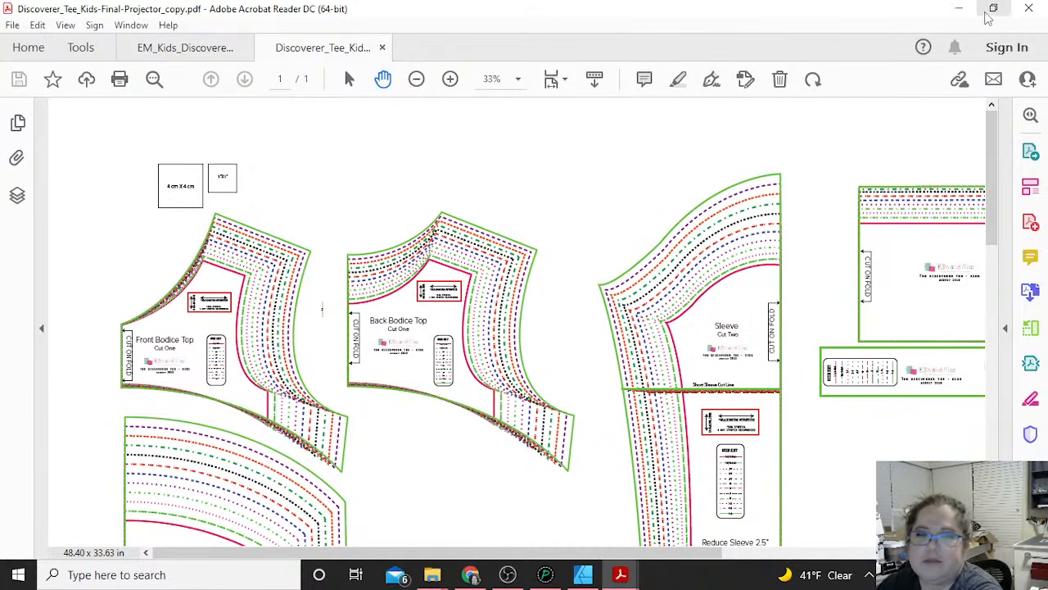
scroll(711, 141, down, 1)
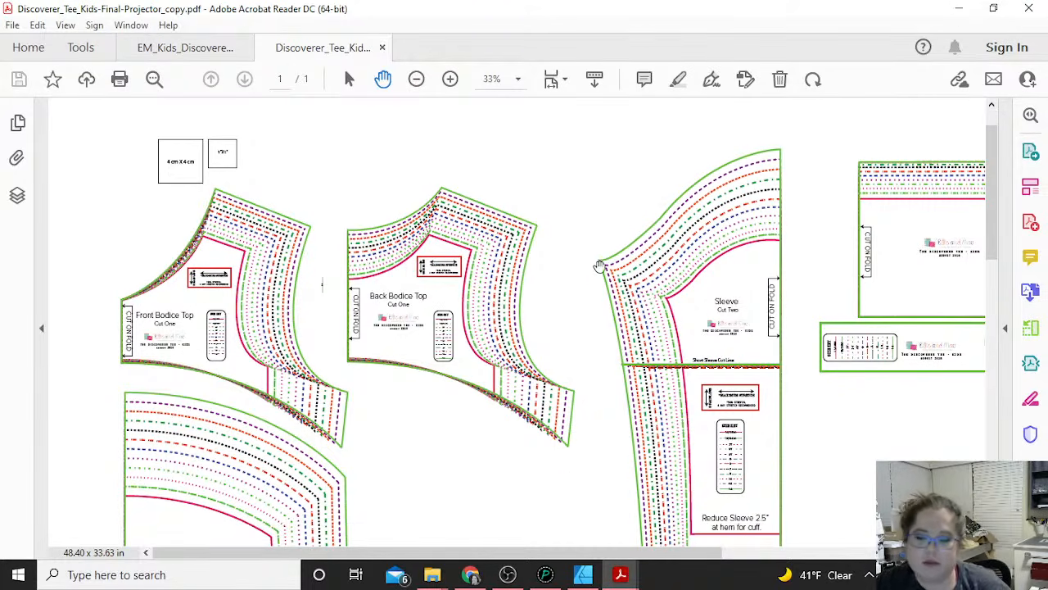
scroll(600, 266, down, 5)
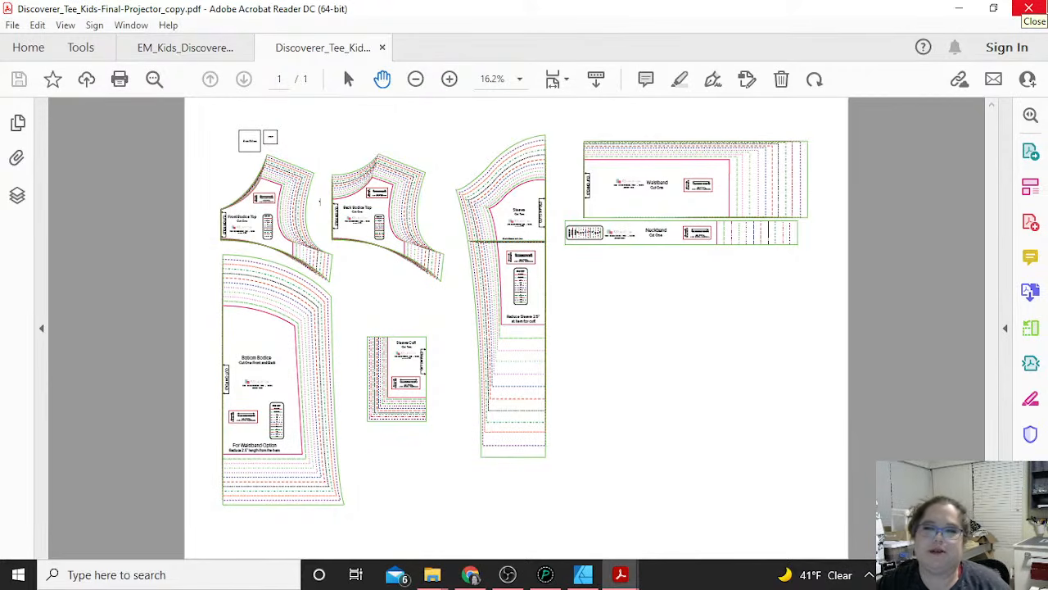
Close all open PDFs and the reader, saving the highlighted pattern instructions over EM_Kids_Discoverer_Tee_Pattern_Update_V2-compressed in the Kids folder
click(1028, 8)
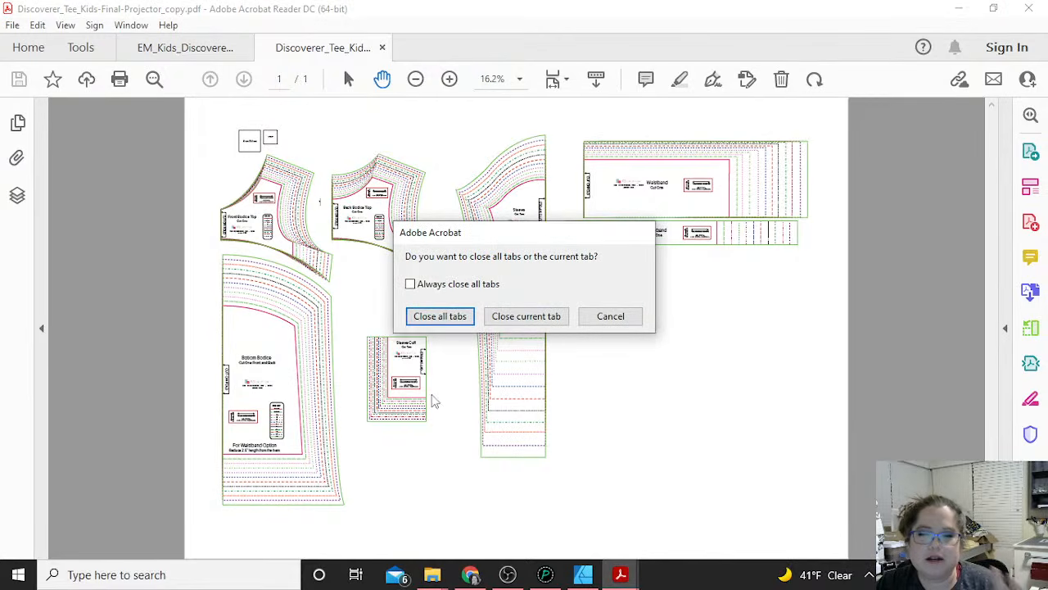
click(446, 319)
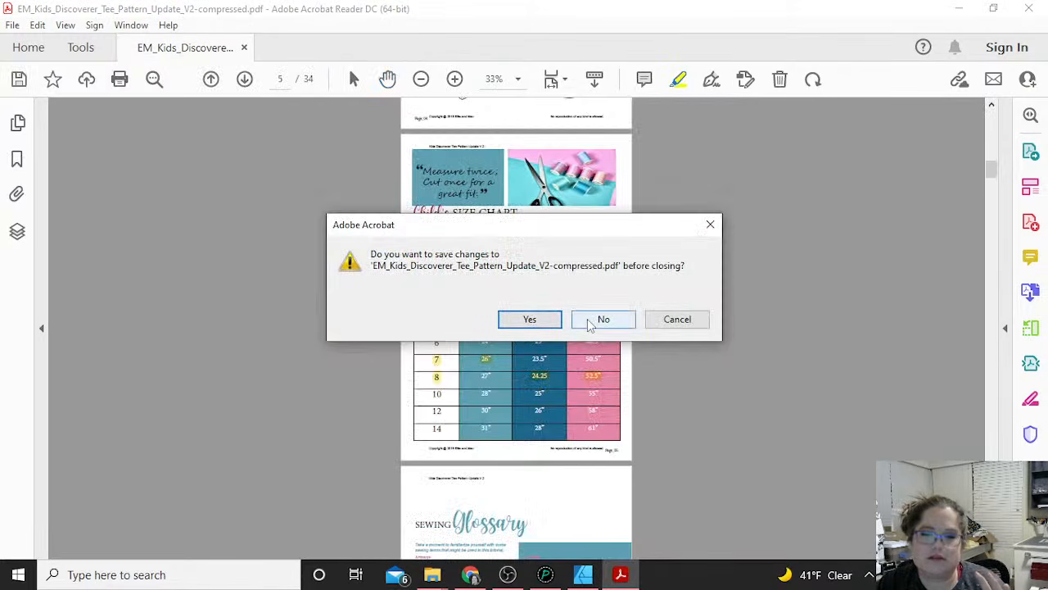
click(536, 319)
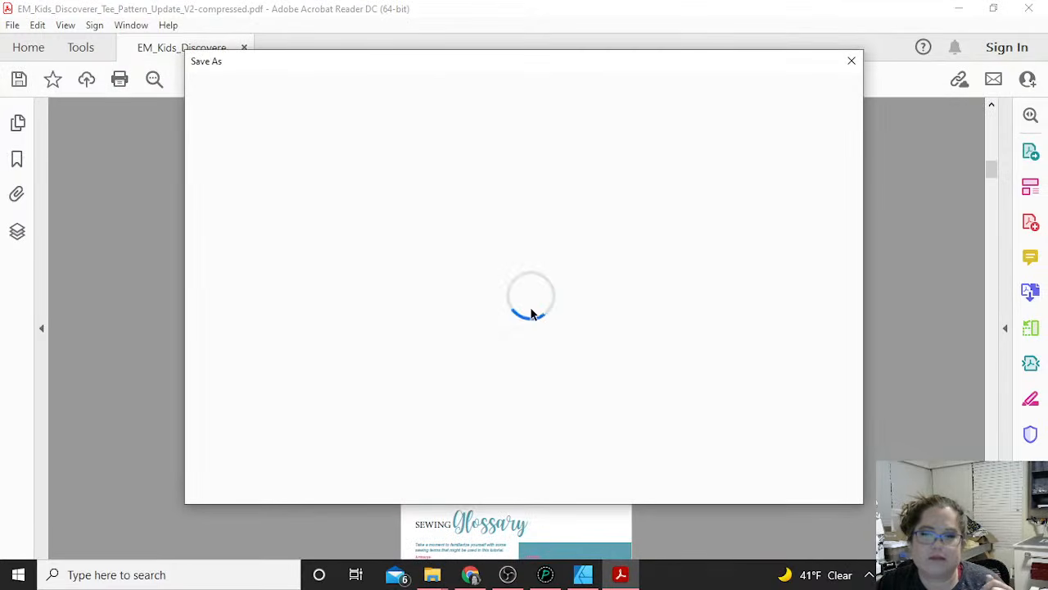
click(502, 223)
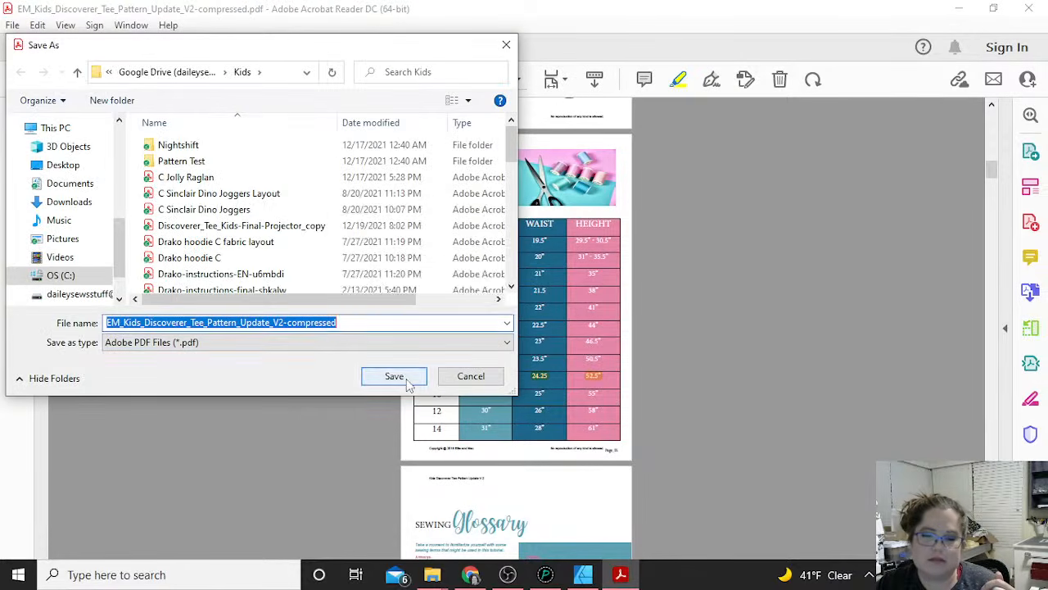
click(394, 376)
click(602, 289)
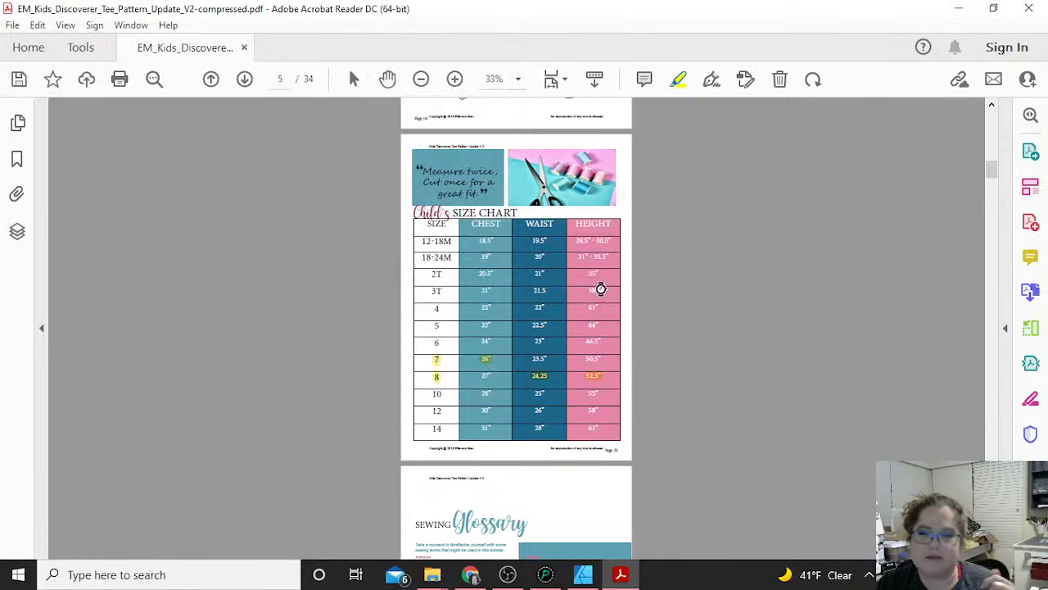
click(1029, 8)
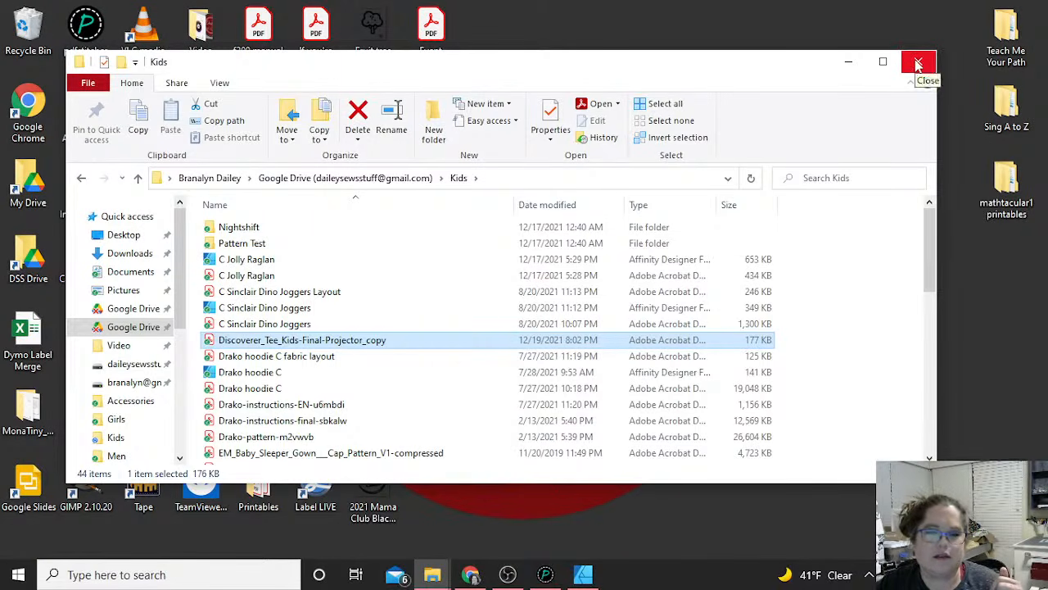
Switch to PDF Stitcher, clear File Explorer out of the way, and load Discoverer_Tee_Kids-Final-Projector_copy from the Kids folder as the input PDF
click(546, 574)
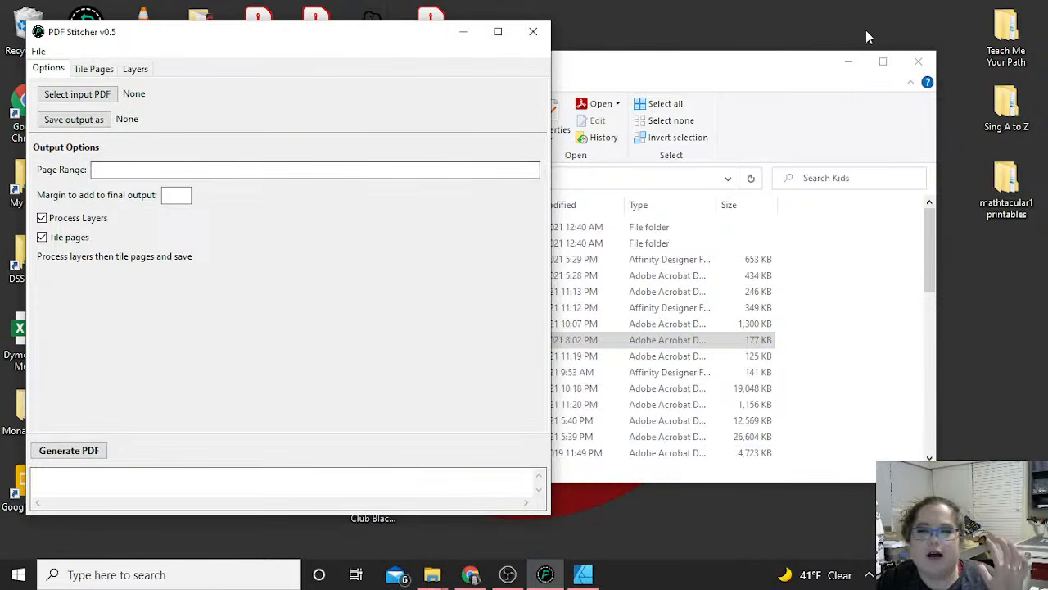
click(848, 62)
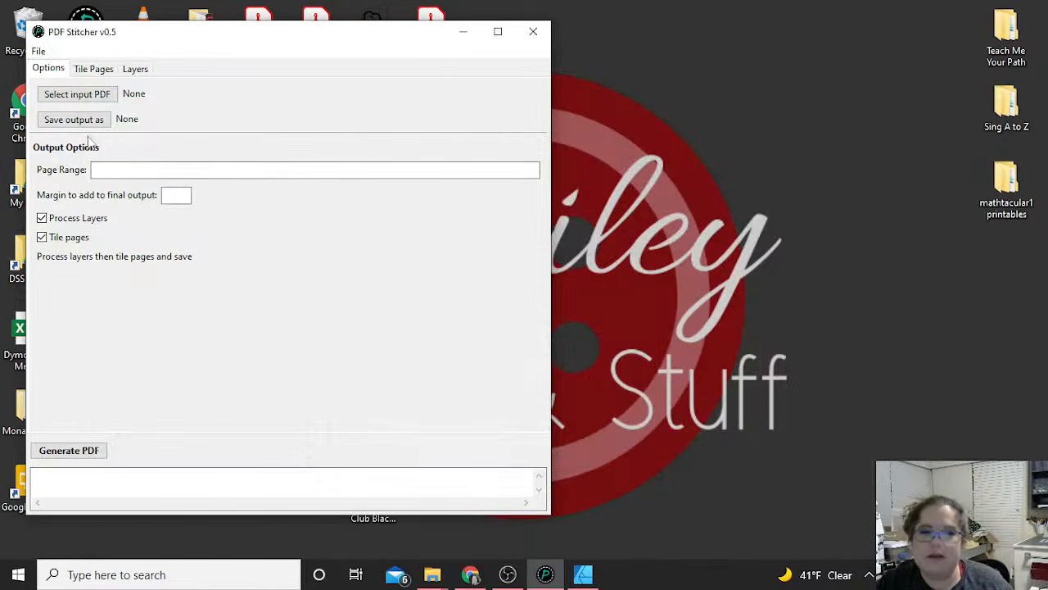
click(96, 96)
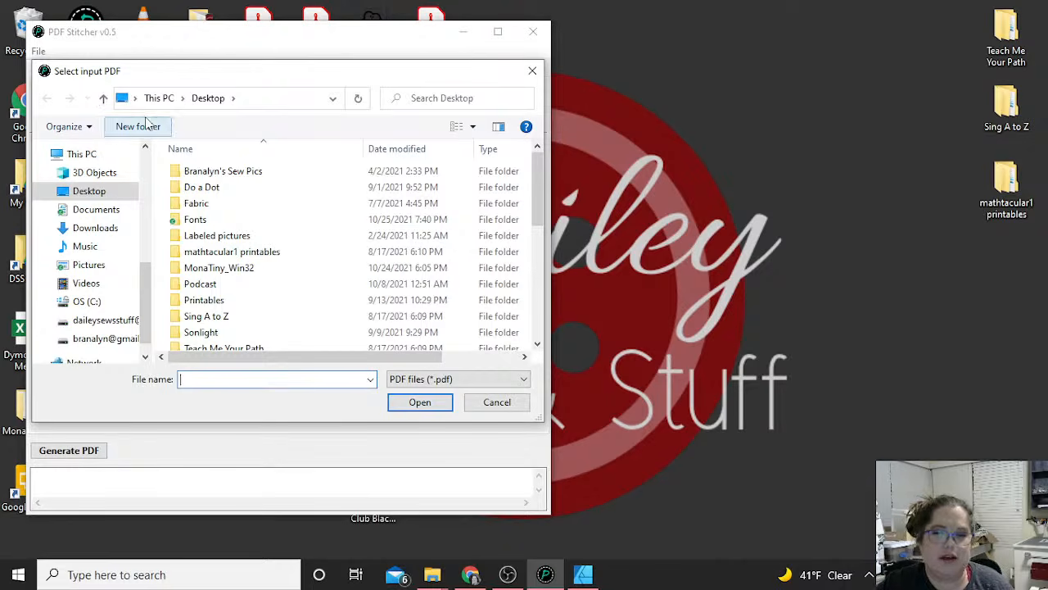
click(92, 326)
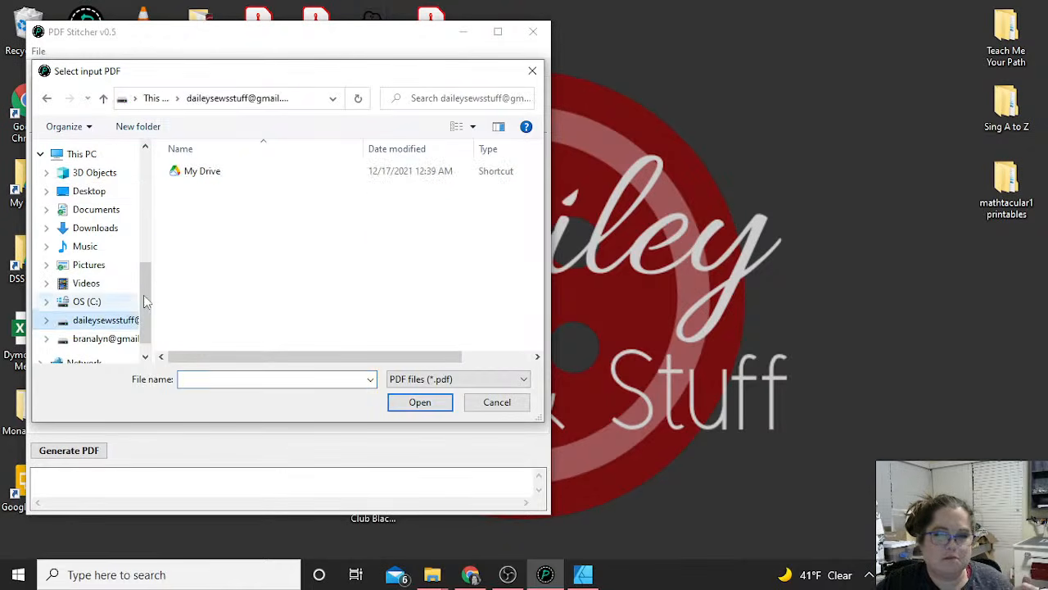
double_click(271, 172)
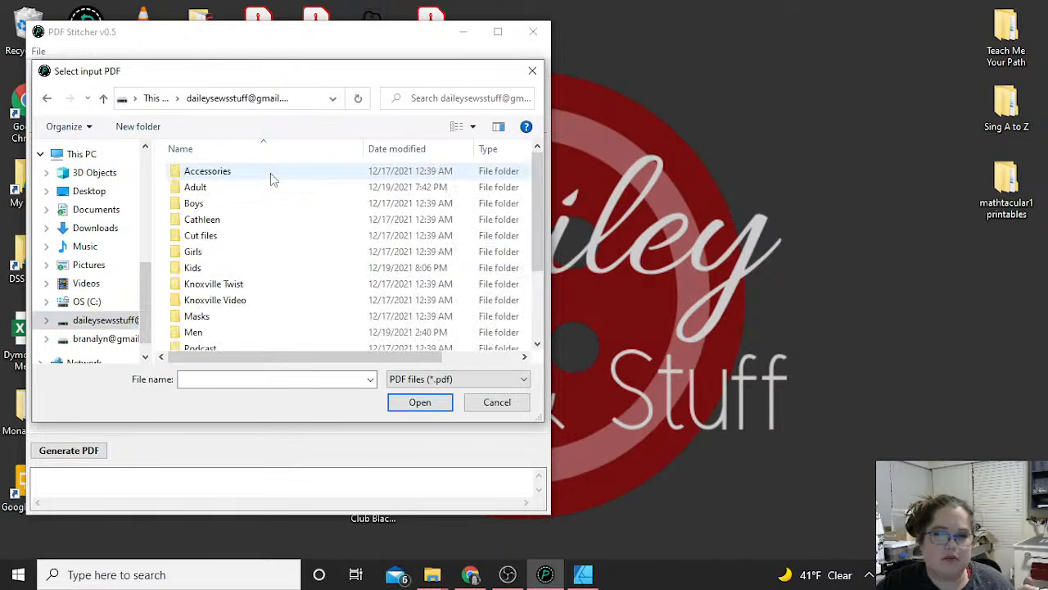
double_click(245, 267)
click(261, 252)
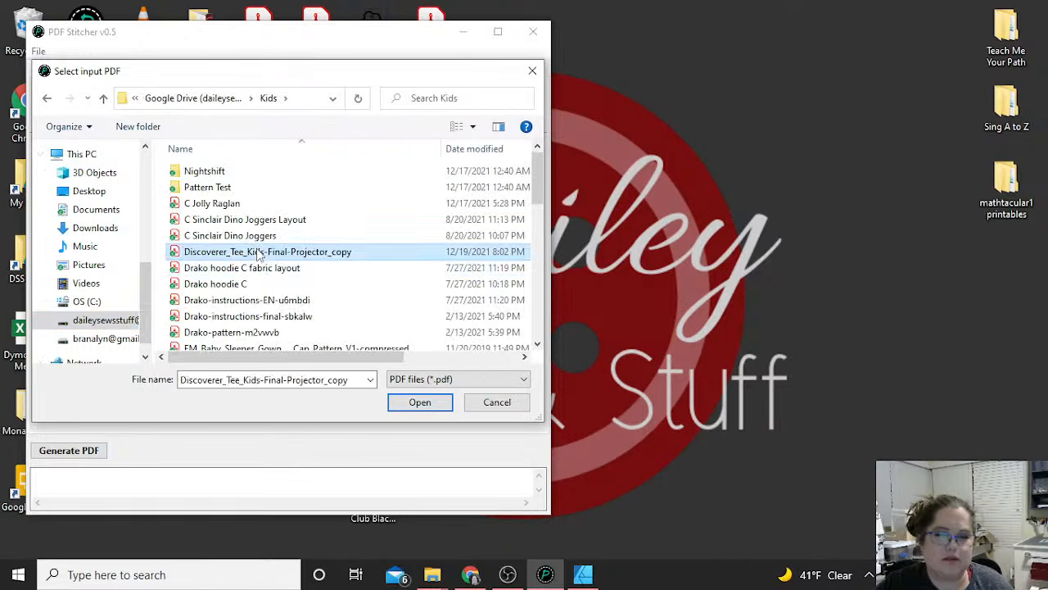
click(420, 402)
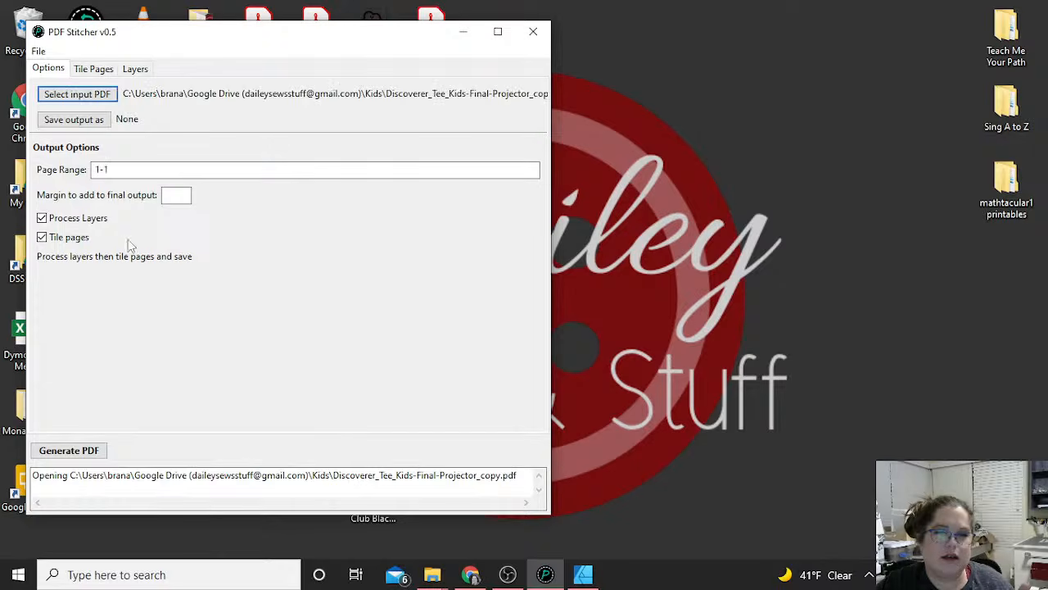
Set the output file to C Discoverer Tee STITCHED in the Kids folder and the final output margin to 20
click(73, 120)
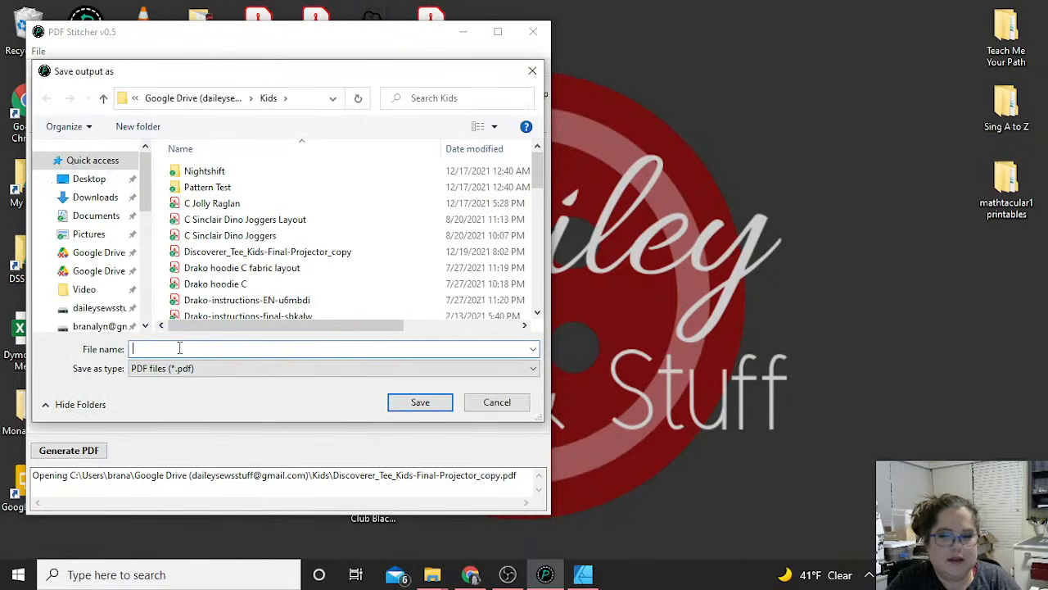
text(C)
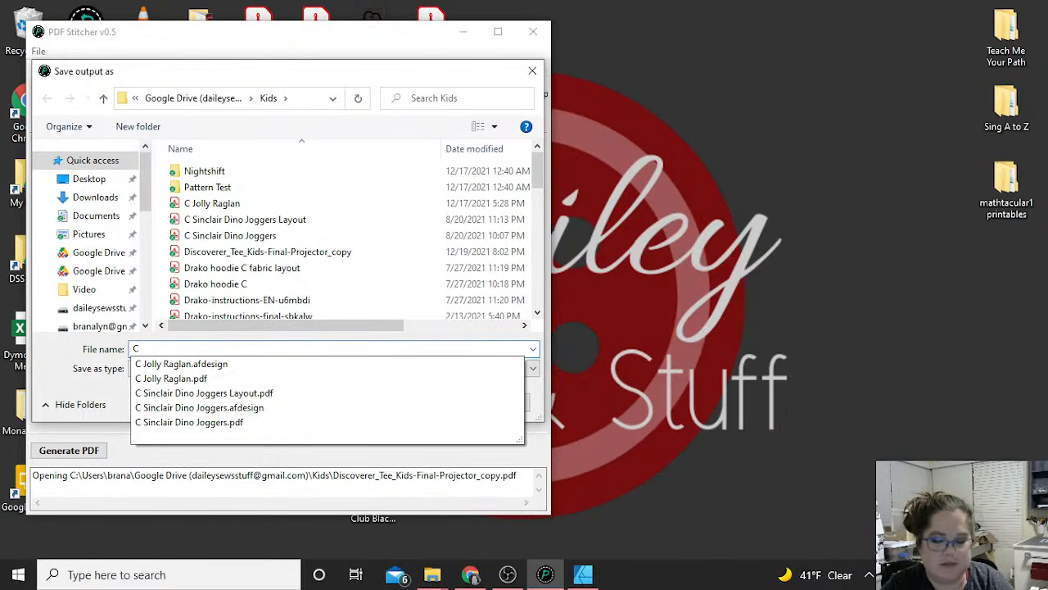
text( Discoverer Tee)
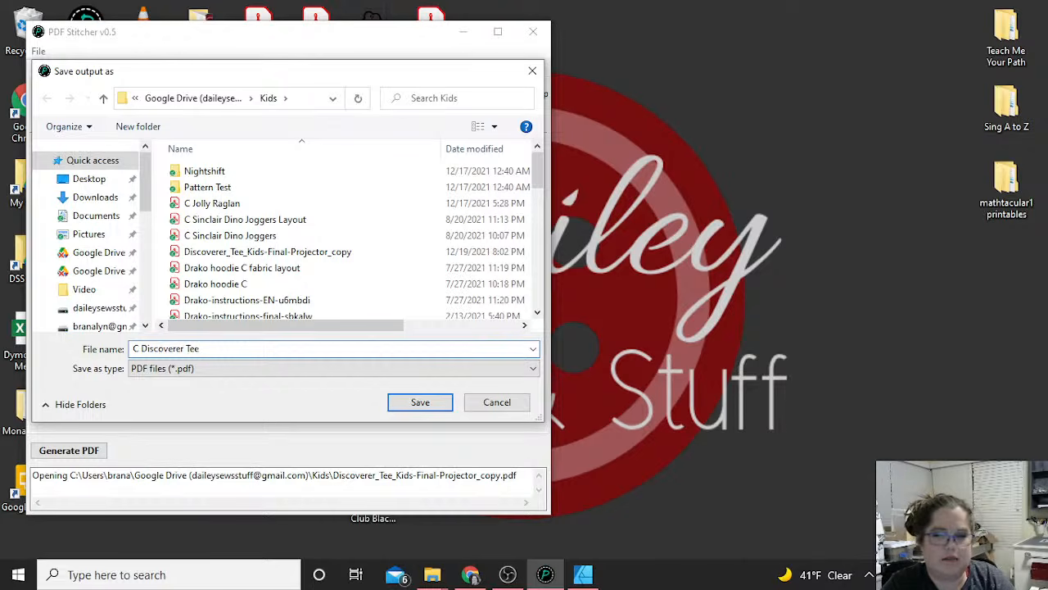
text(STITCHED)
key(Return)
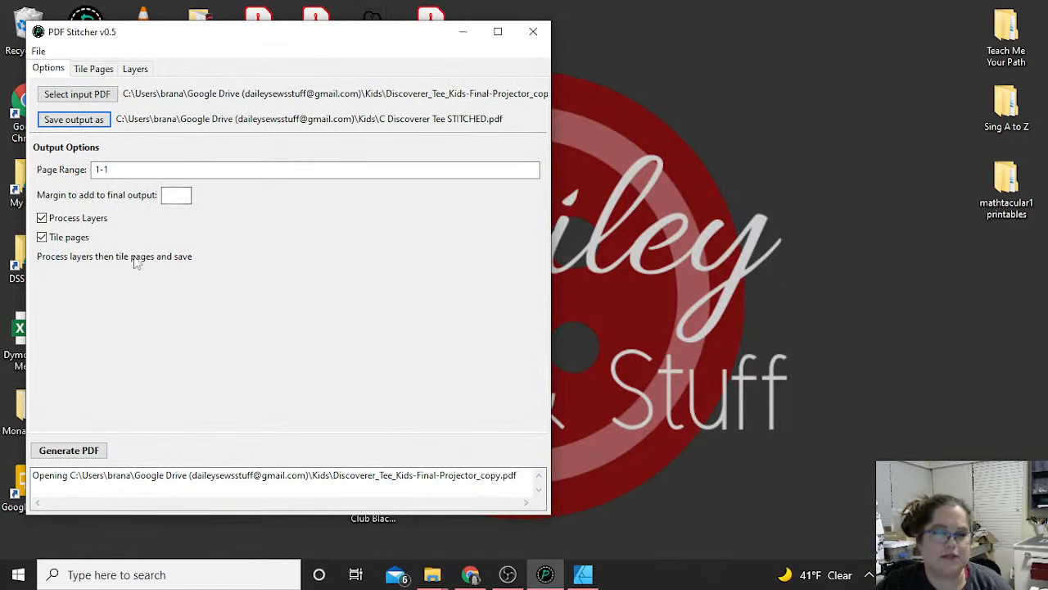
click(178, 194)
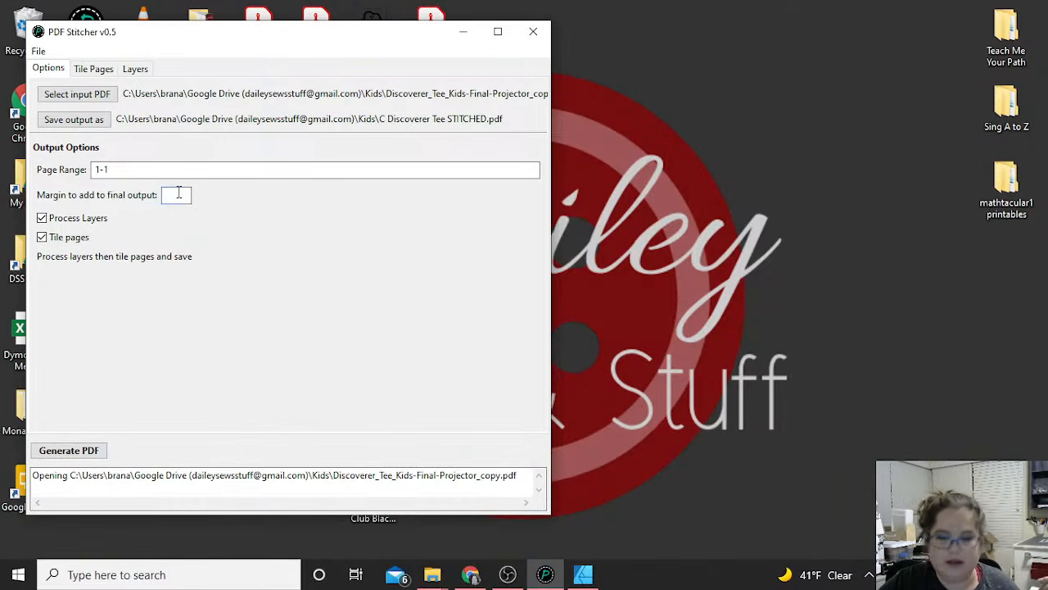
text(20)
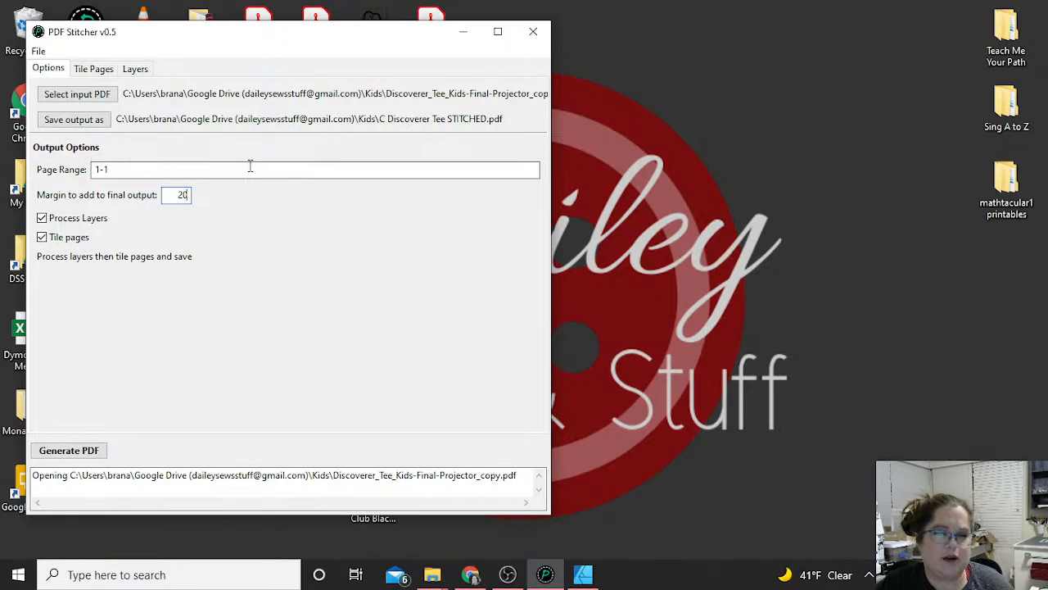
Restrict the layers included in the output to sizes 8 and 7 plus Keep Selected
click(135, 70)
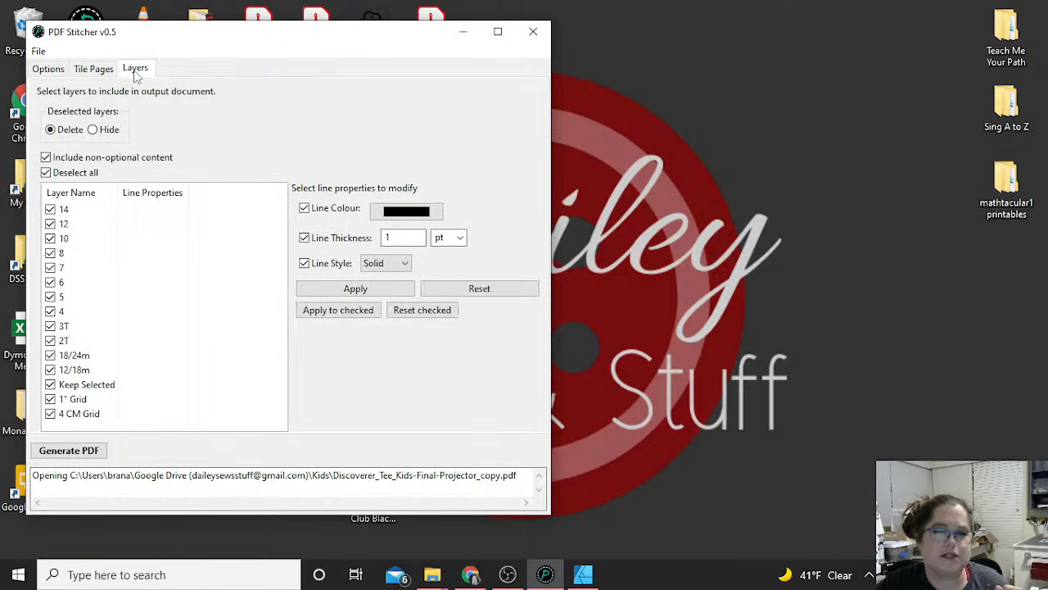
click(46, 172)
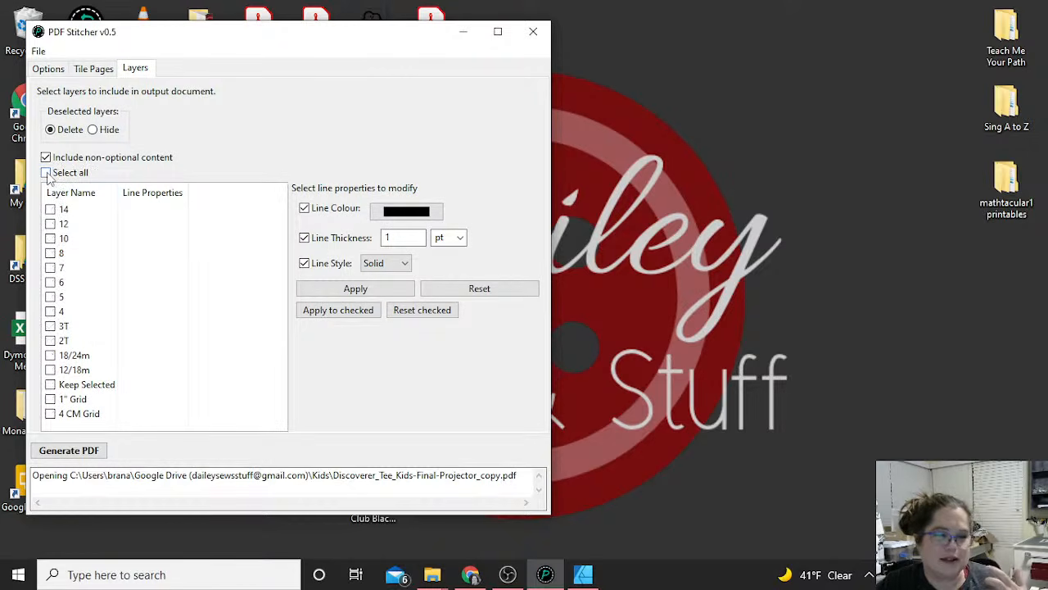
click(51, 253)
click(51, 268)
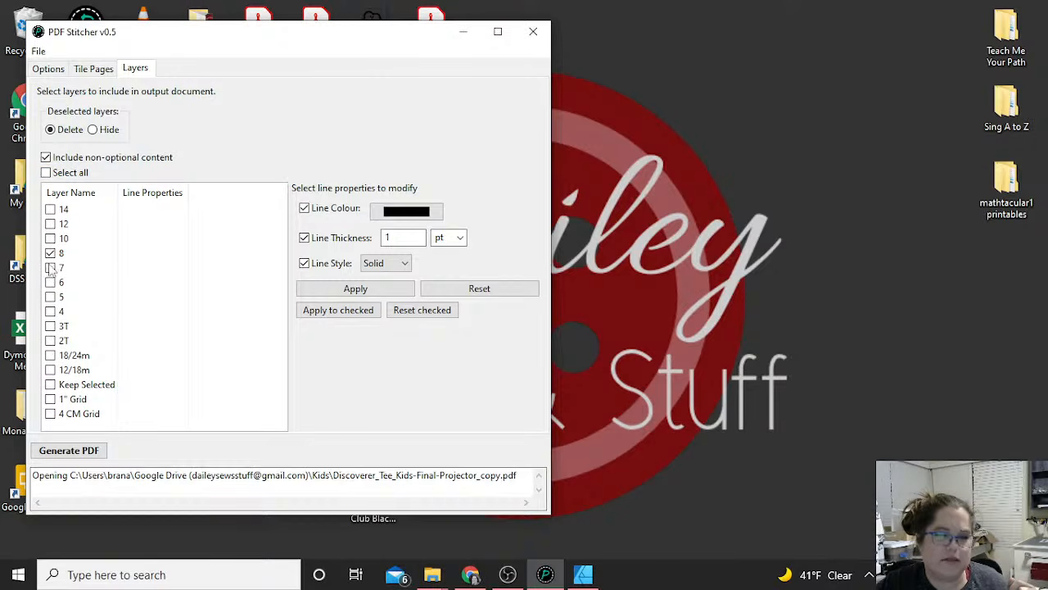
click(50, 384)
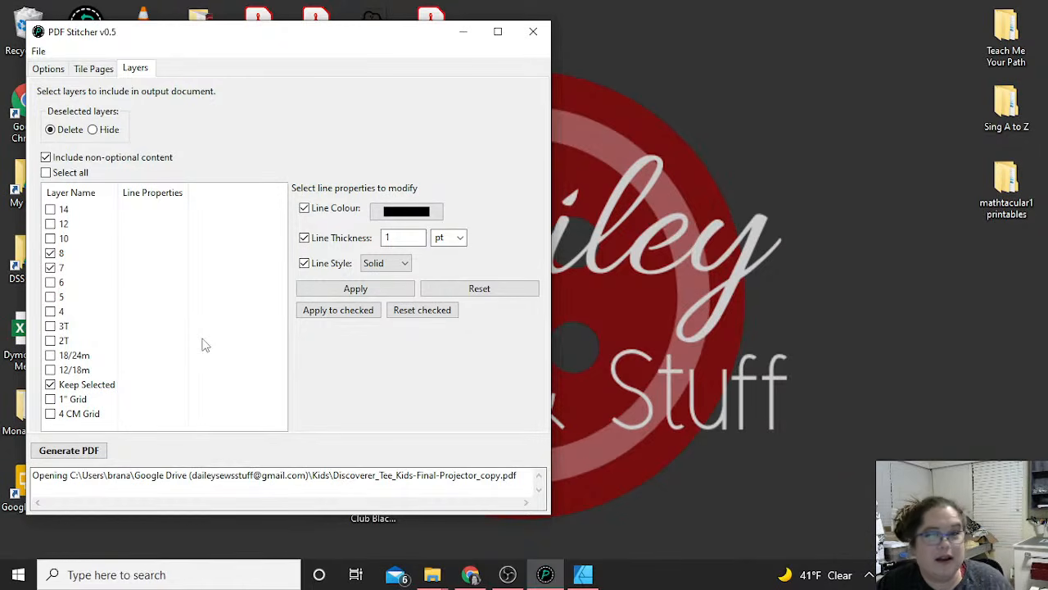
Apply a 5 pt solid line to the size 8 and 7 layers only, without modifying the line colour
click(304, 208)
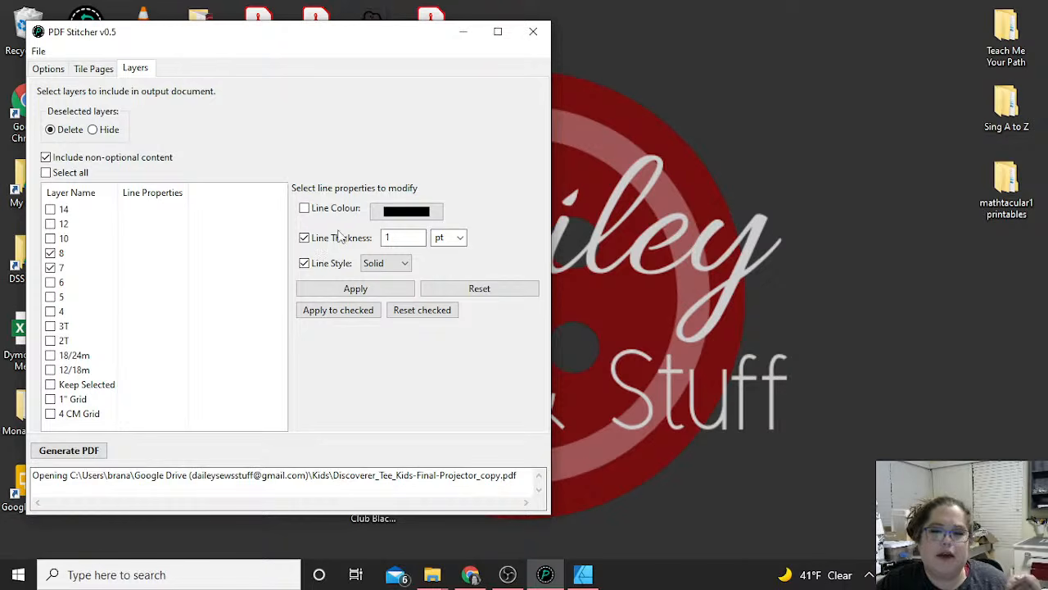
key(Tab)
key(Tab)
text(5)
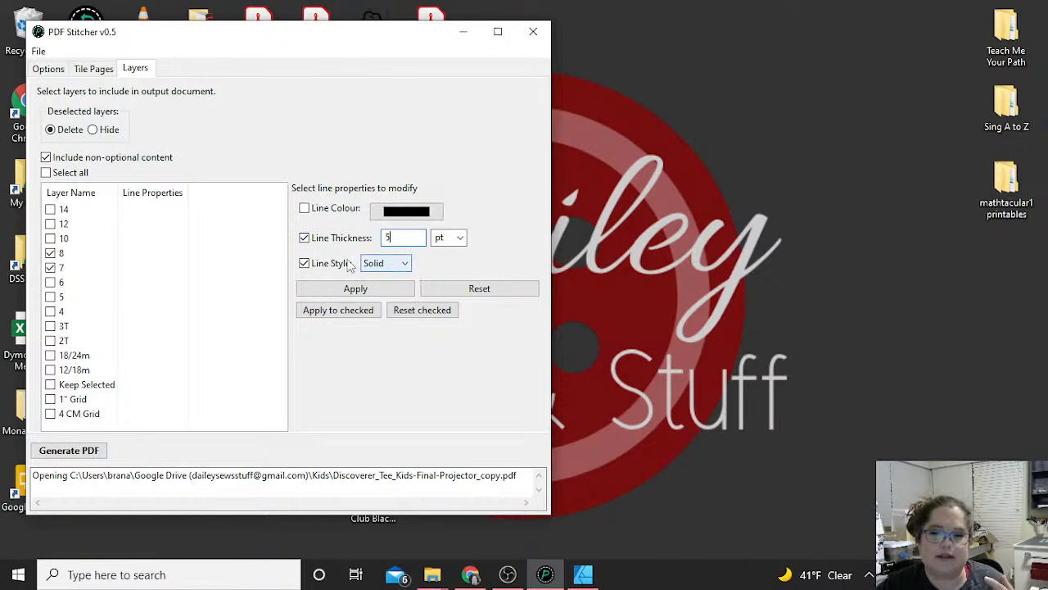
click(351, 312)
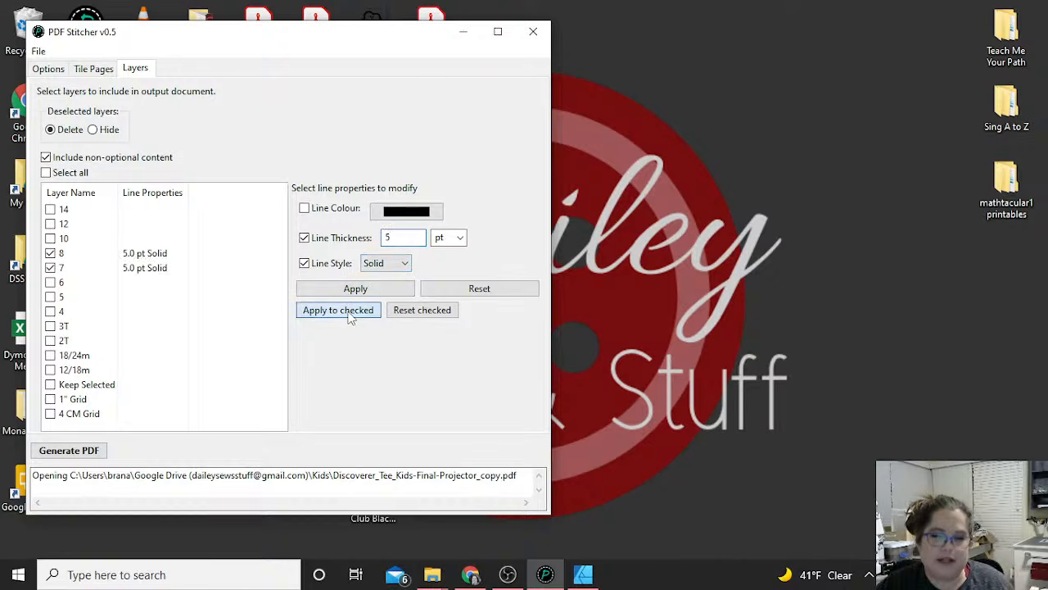
Include the Keep Selected layer in the output again, generate the PDF, and minimize PDF Stitcher
click(50, 385)
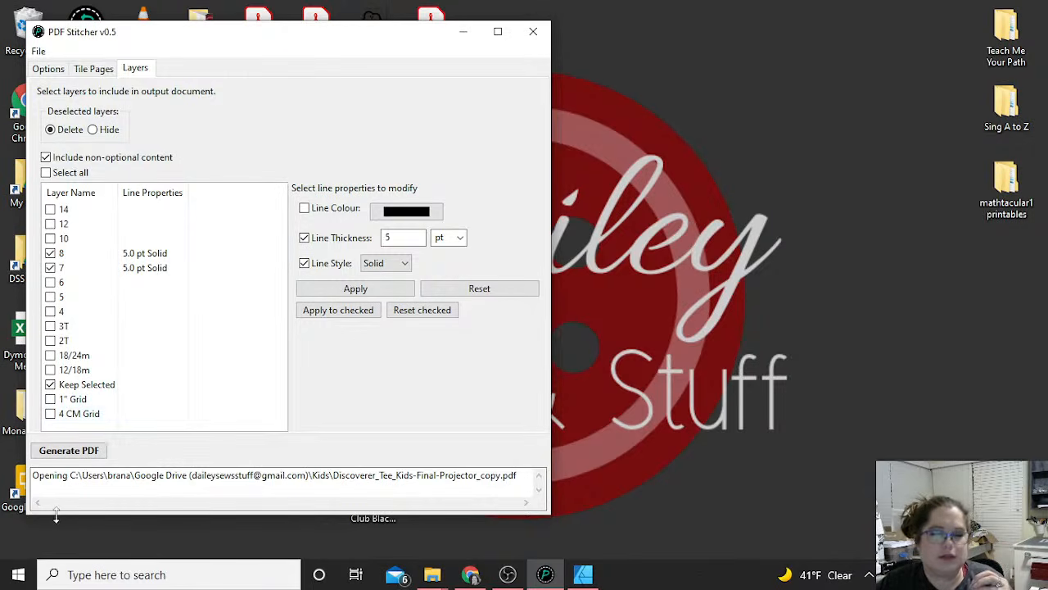
click(80, 455)
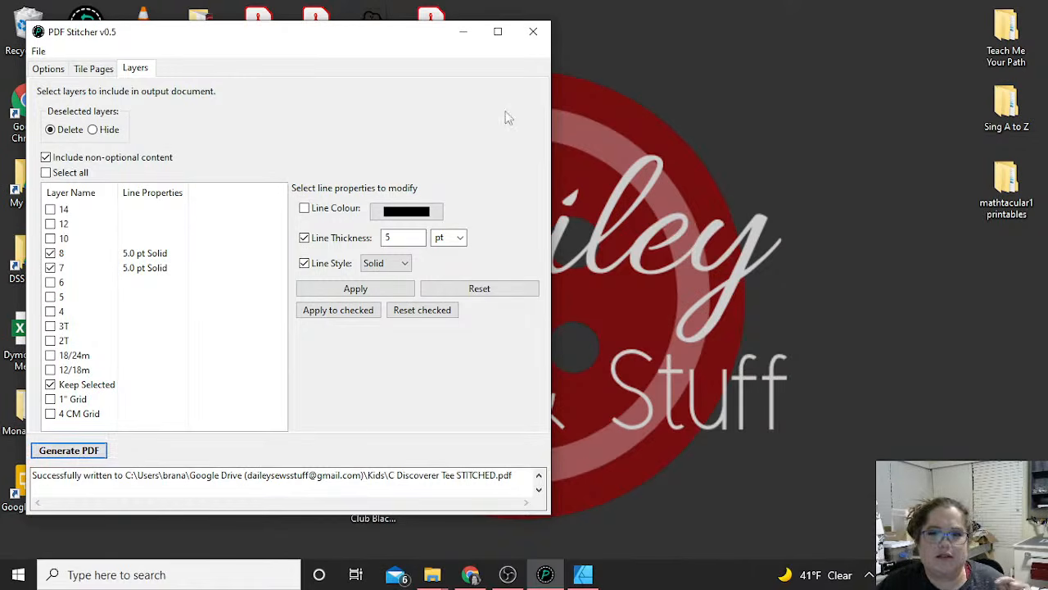
click(463, 32)
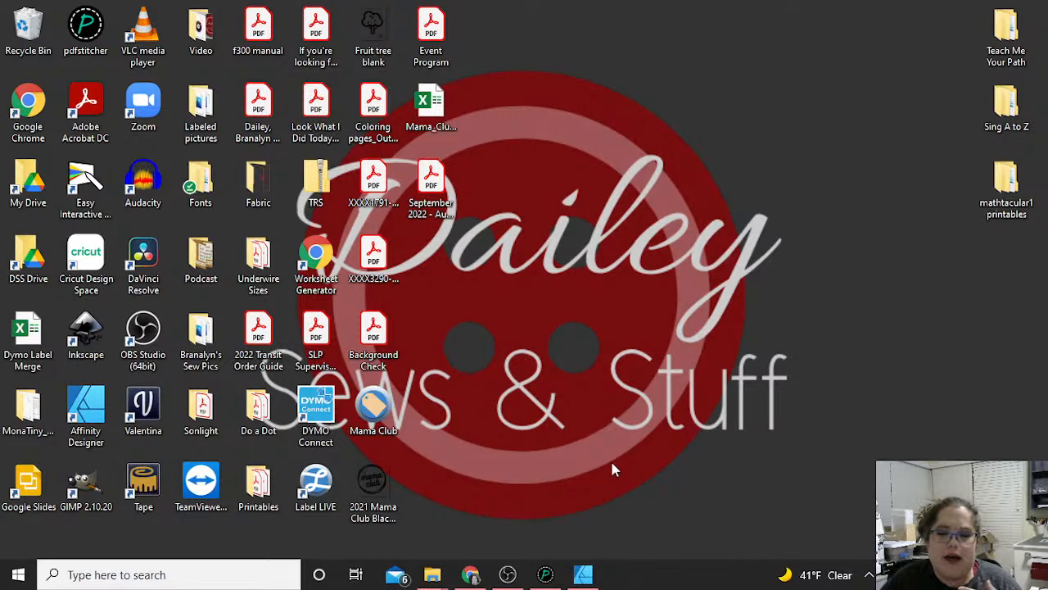
click(507, 575)
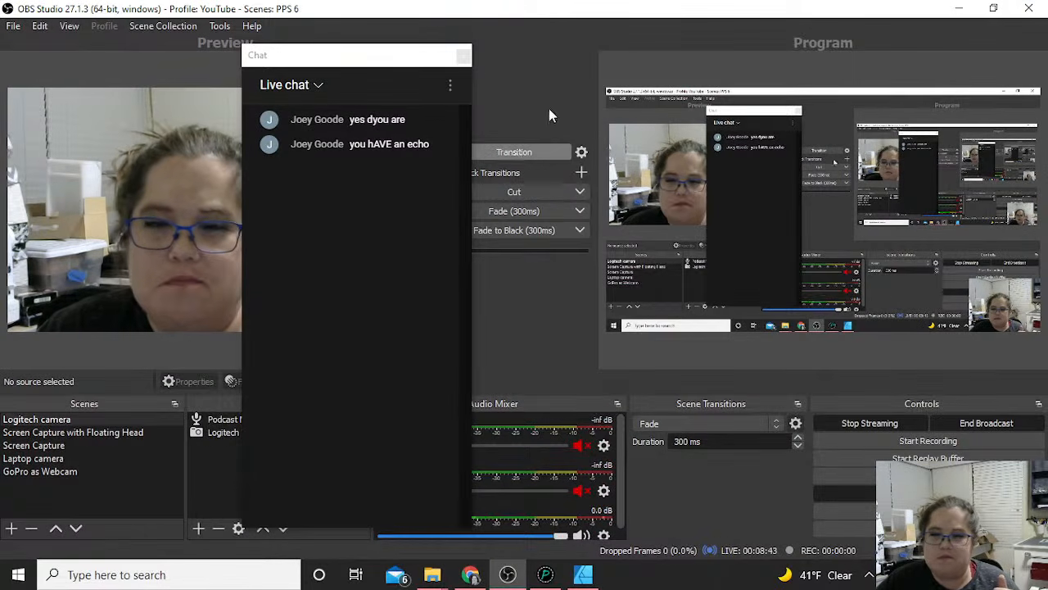
click(513, 152)
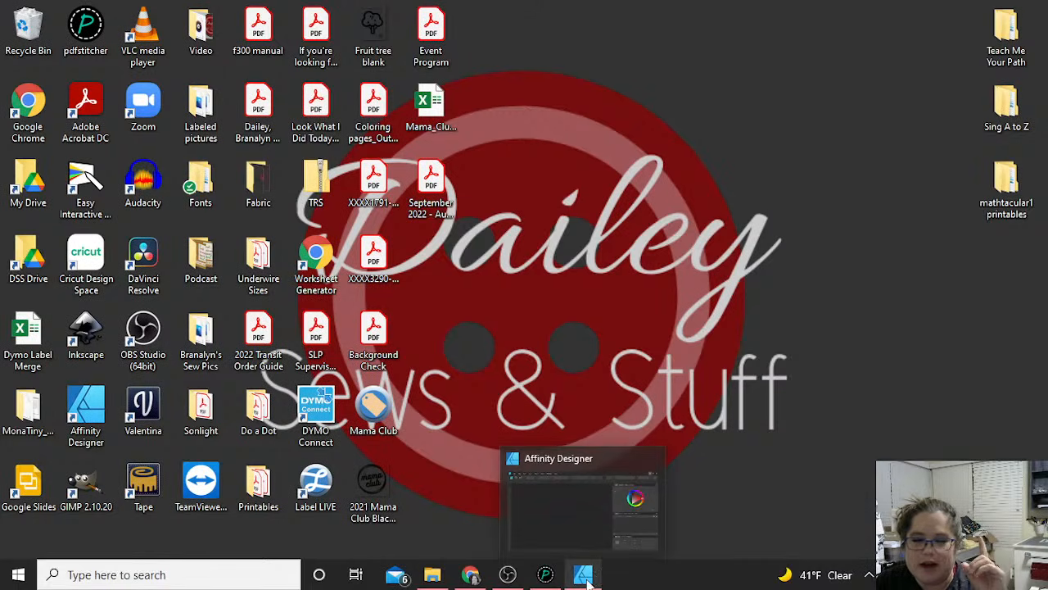
Switch to Affinity Designer, open the C Discoverer Tee STITCHED PDF from the Kids folder with all pages loaded, and dismiss the notices
click(586, 576)
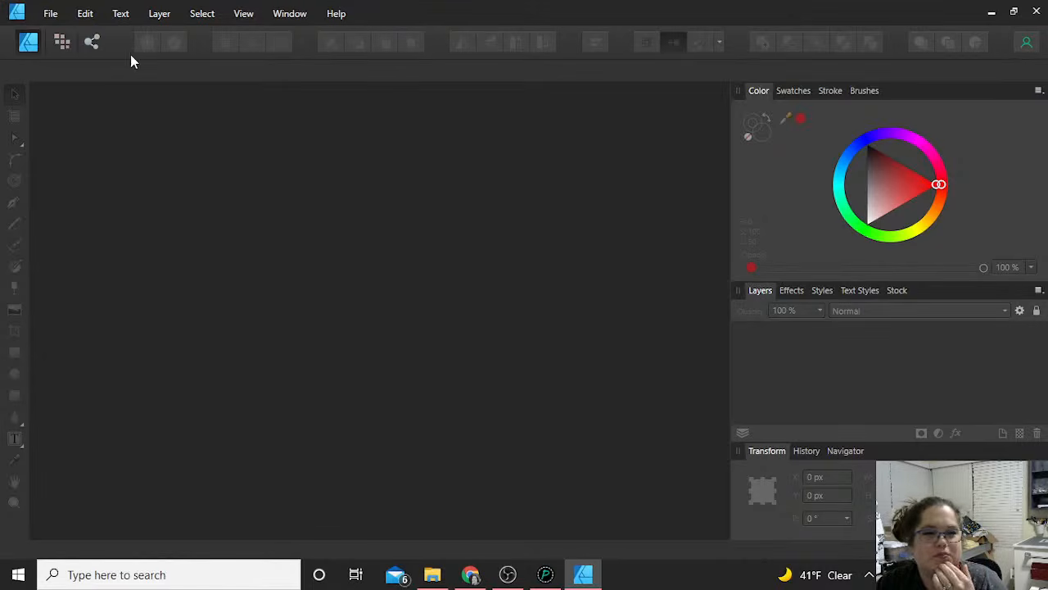
click(51, 14)
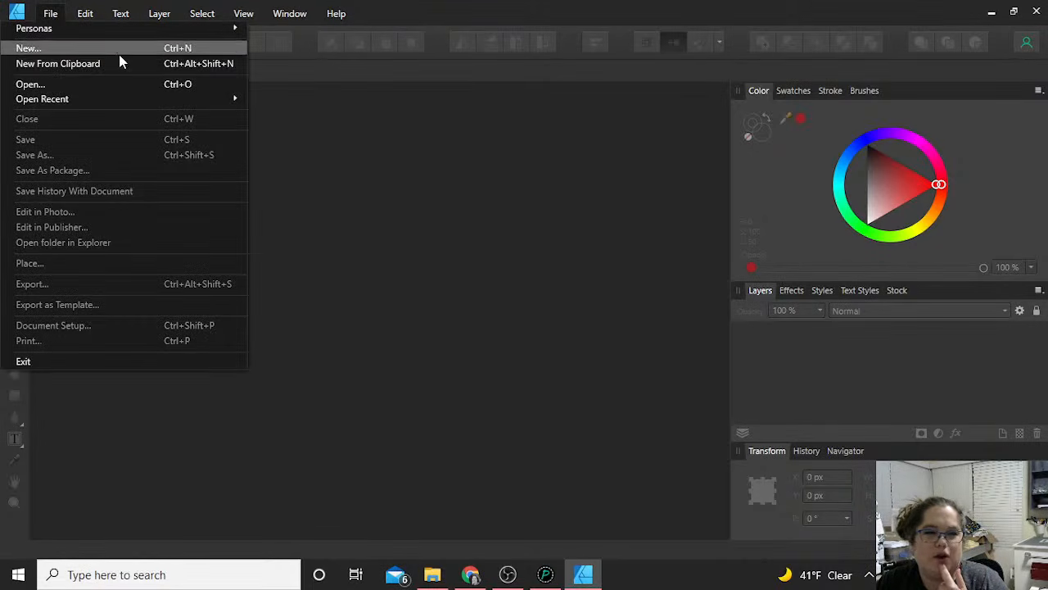
click(115, 83)
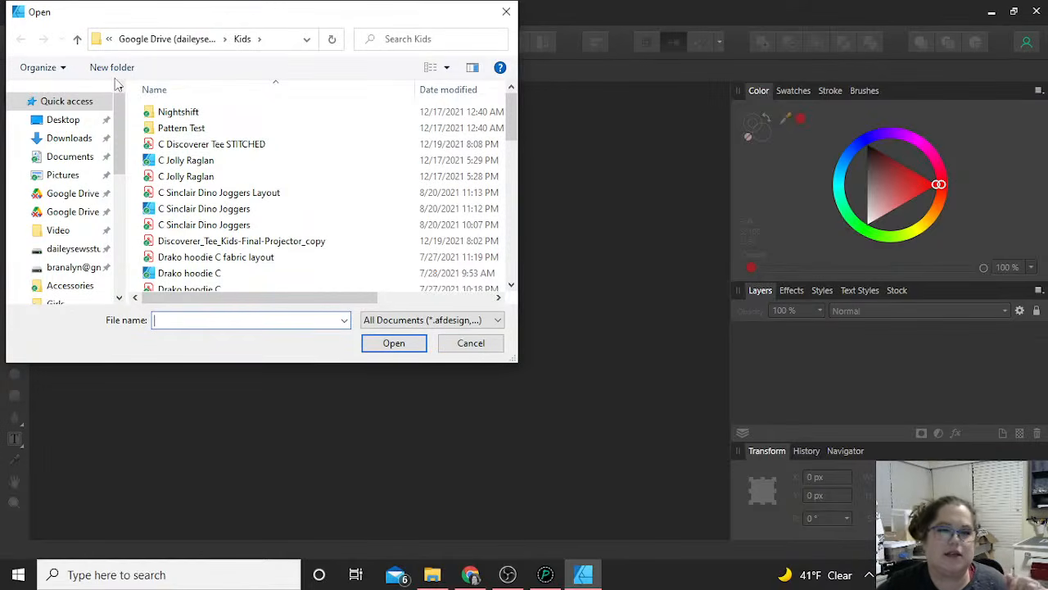
click(243, 156)
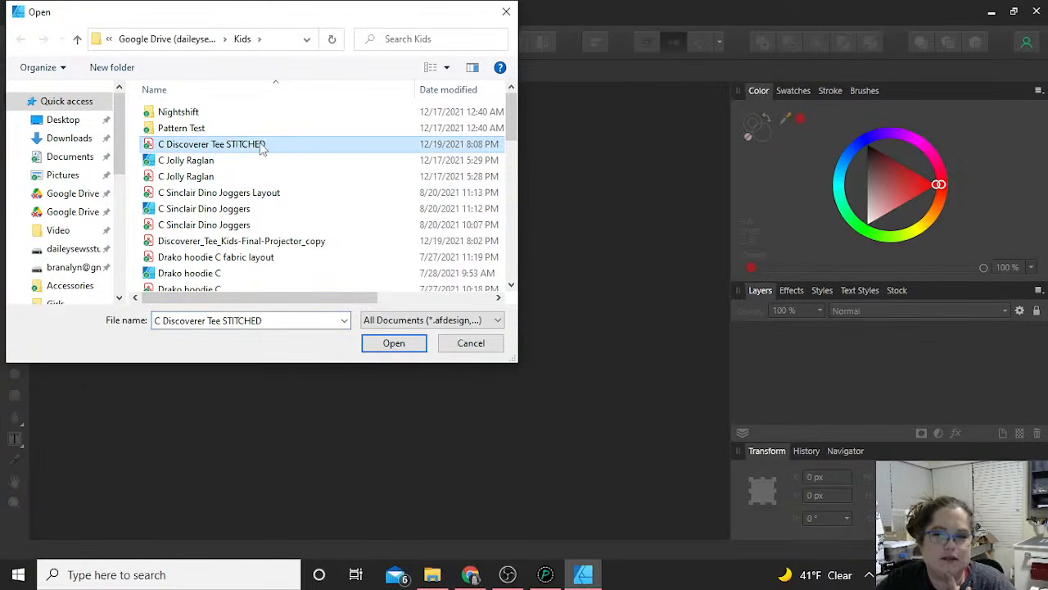
click(401, 347)
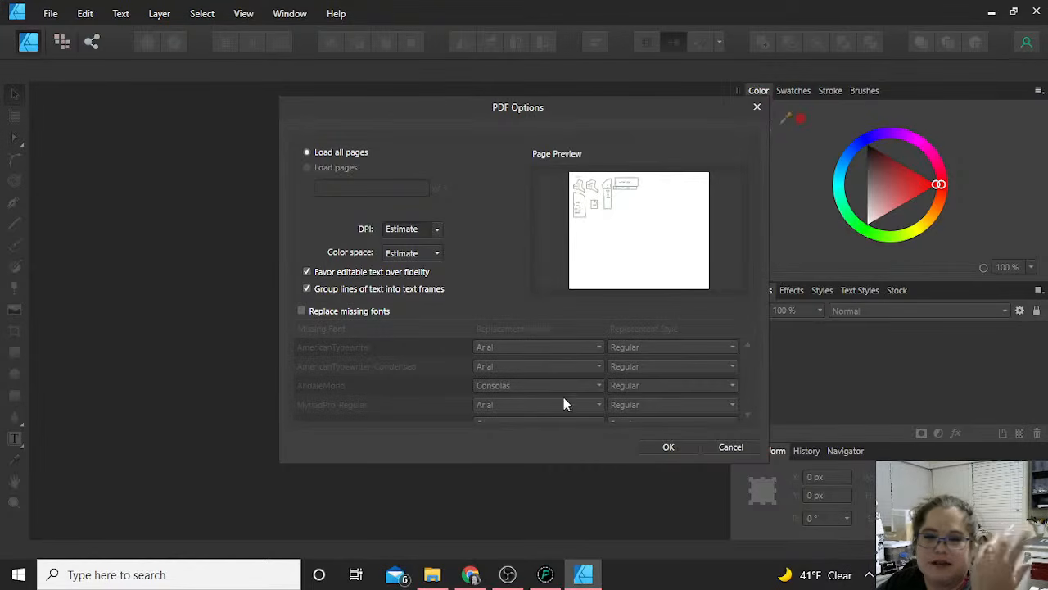
click(669, 447)
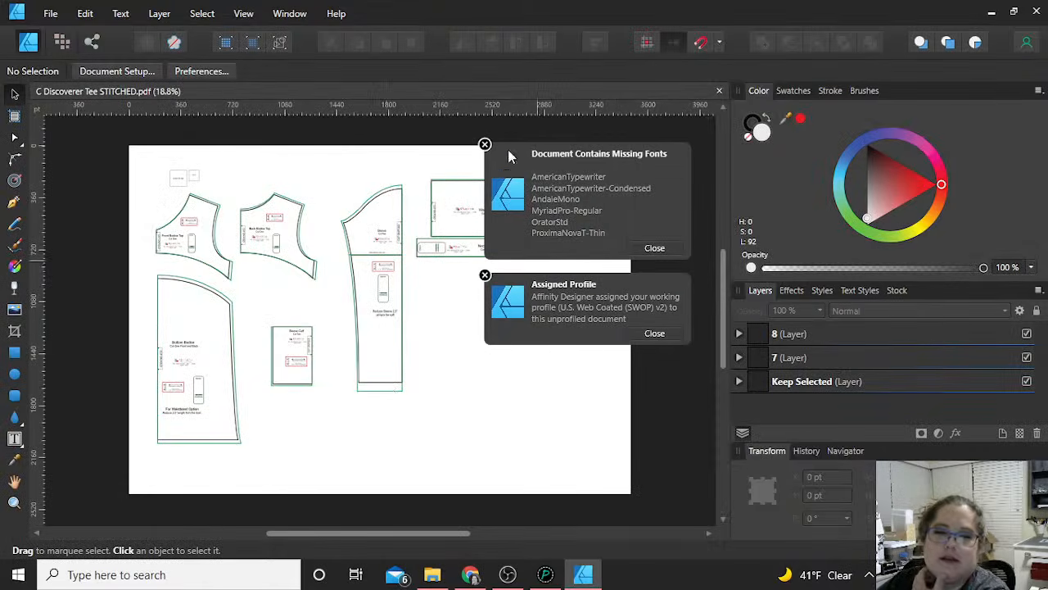
click(485, 145)
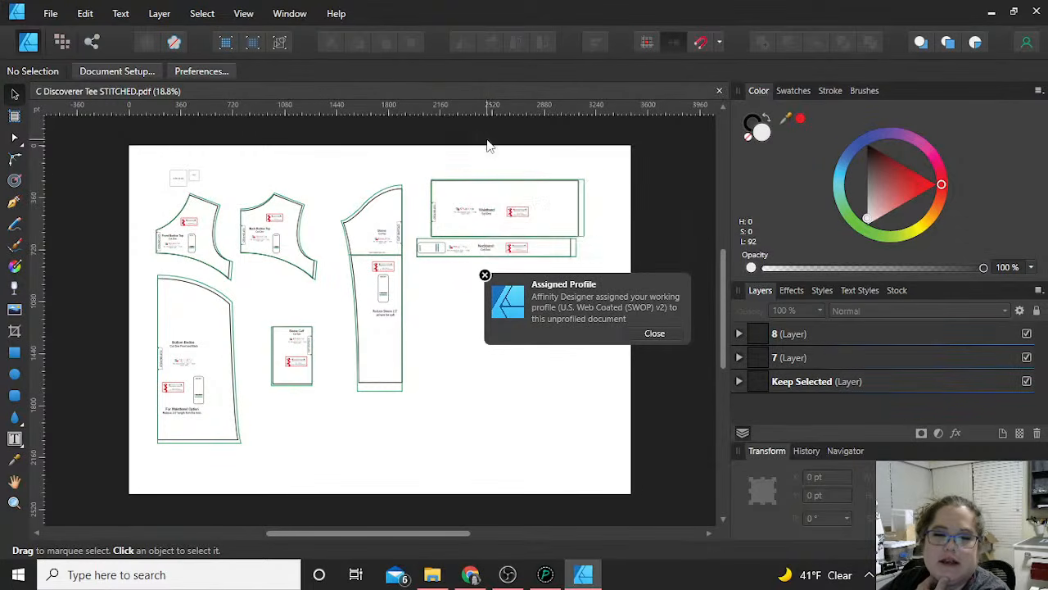
click(485, 145)
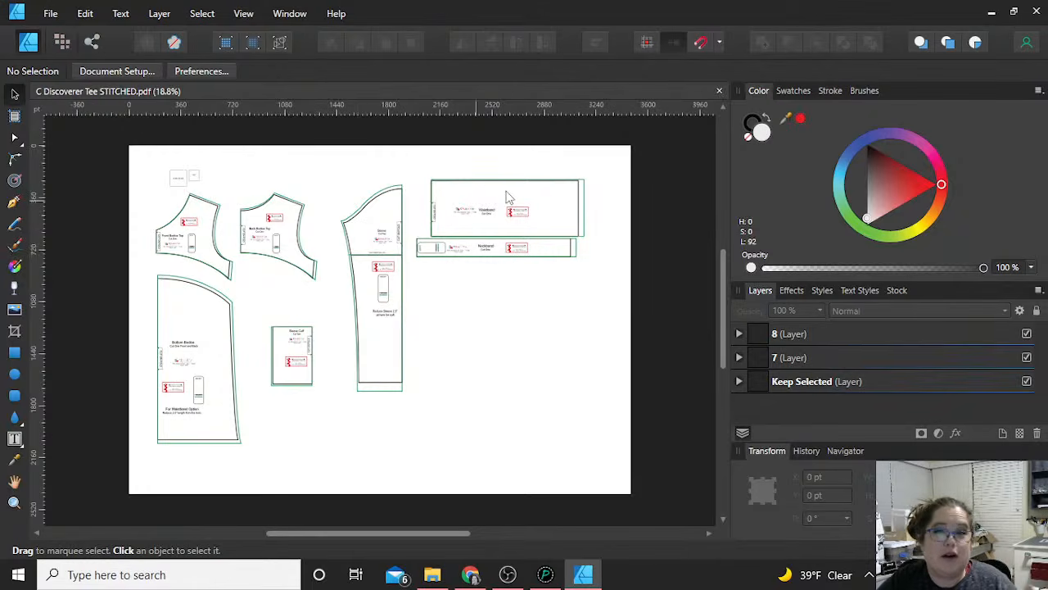
Set the document units to inches and enlarge the page width to 75 in with the aspect ratio locked
click(122, 71)
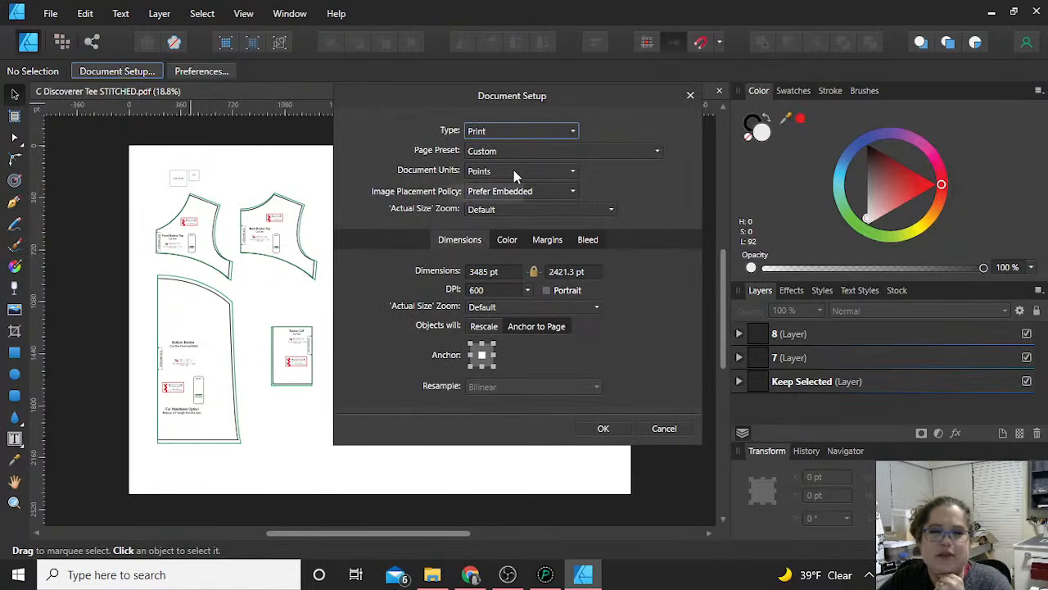
click(514, 170)
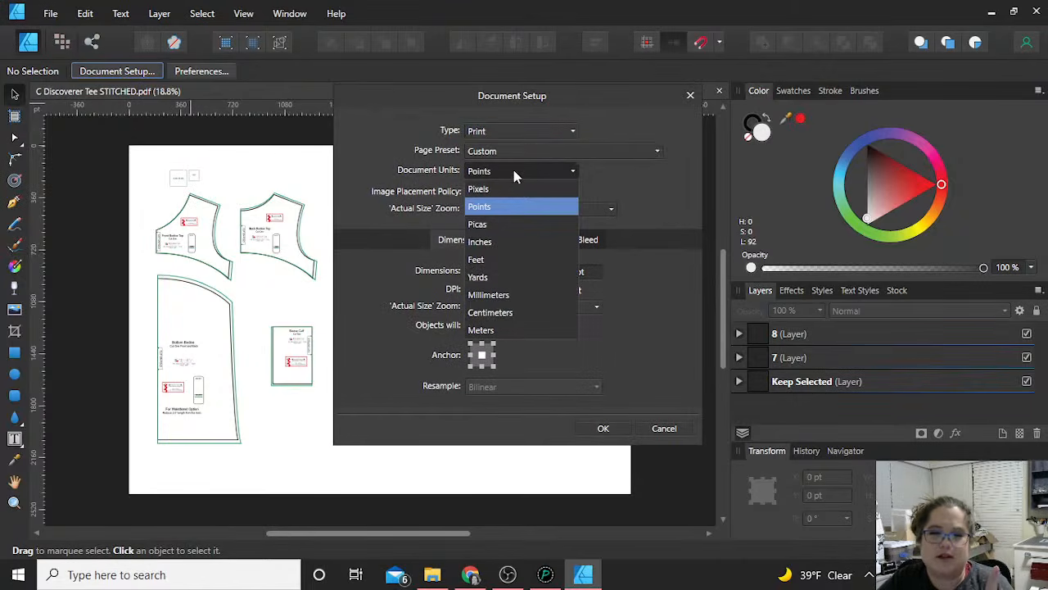
click(503, 245)
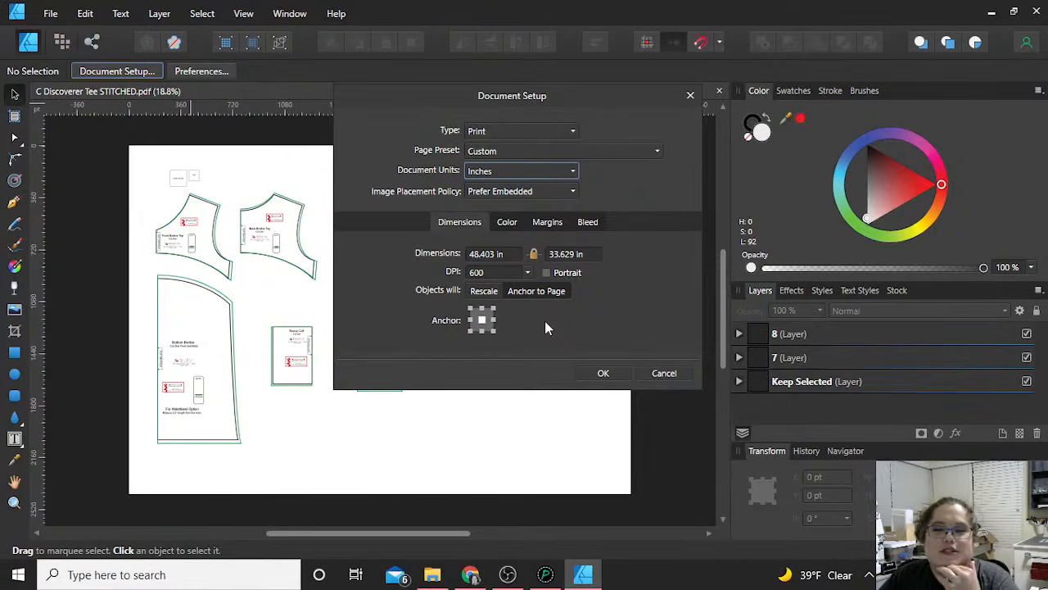
click(491, 255)
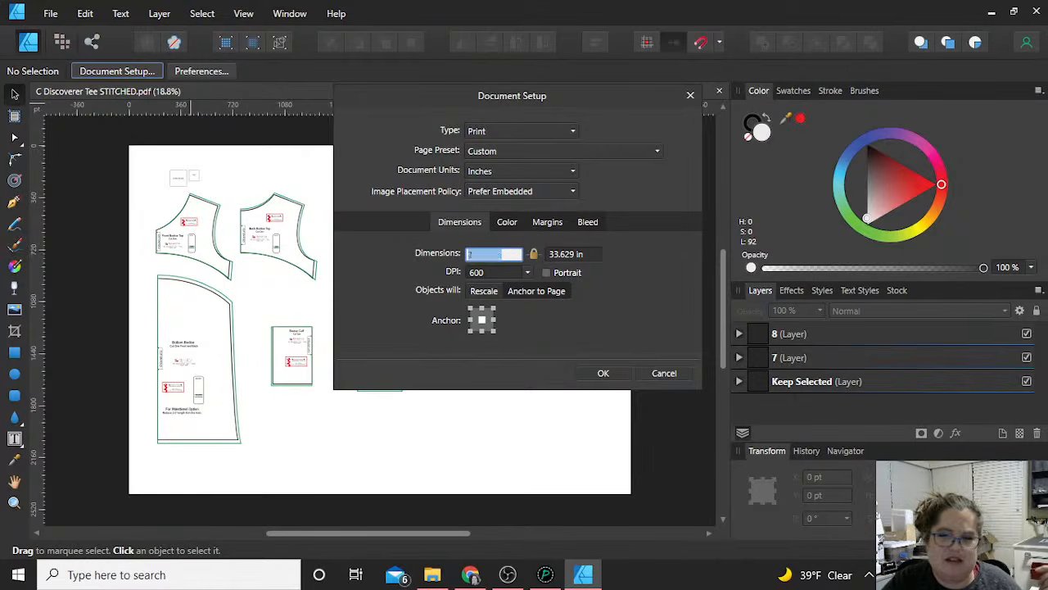
text(75)
key(Return)
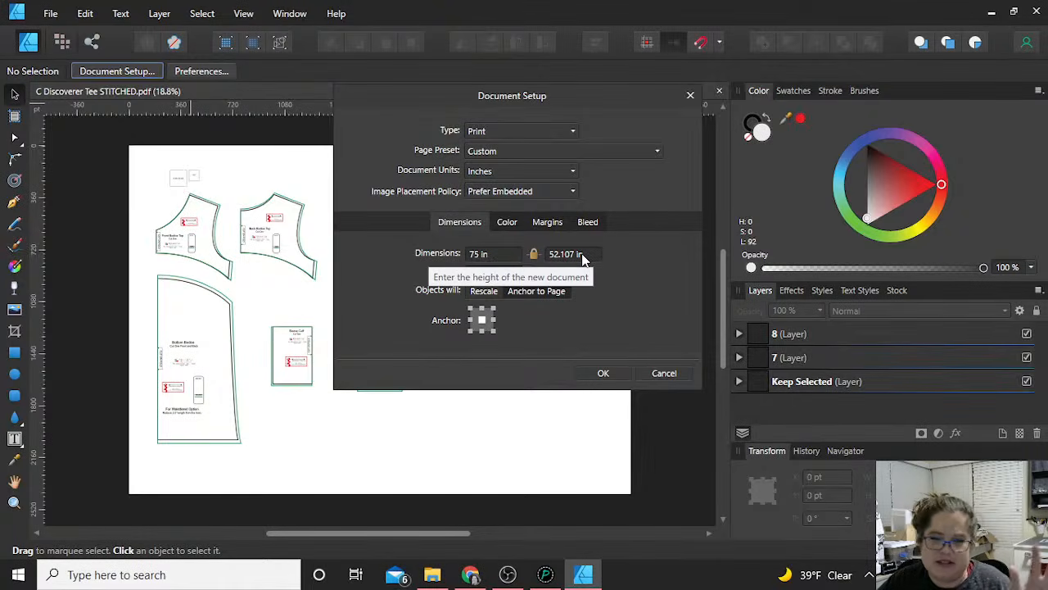
click(603, 373)
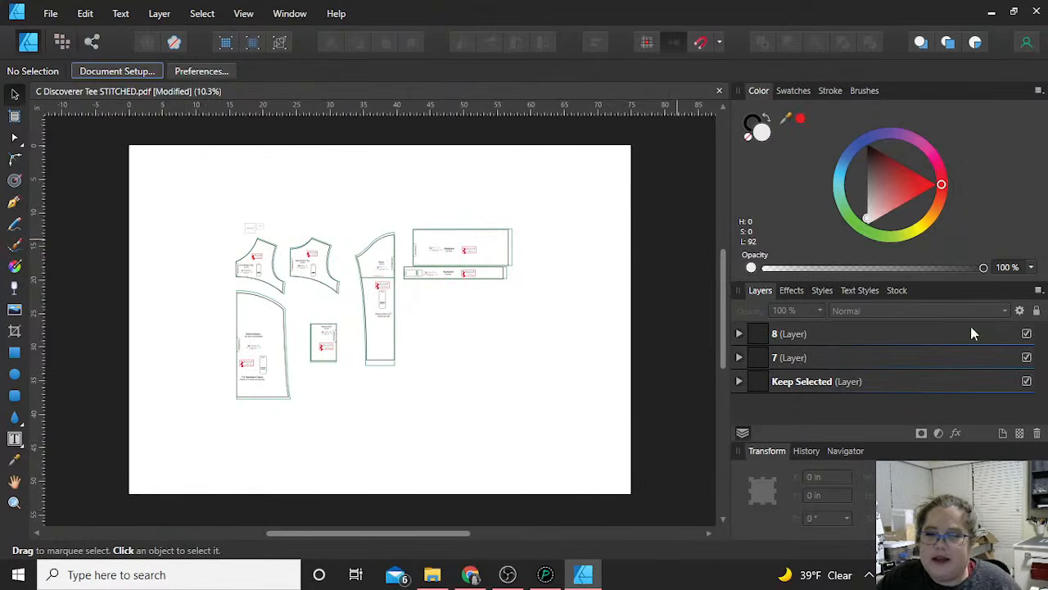
Toggle the visibility of layers 8, 7 and Keep Selected to check what each one contains
click(1028, 336)
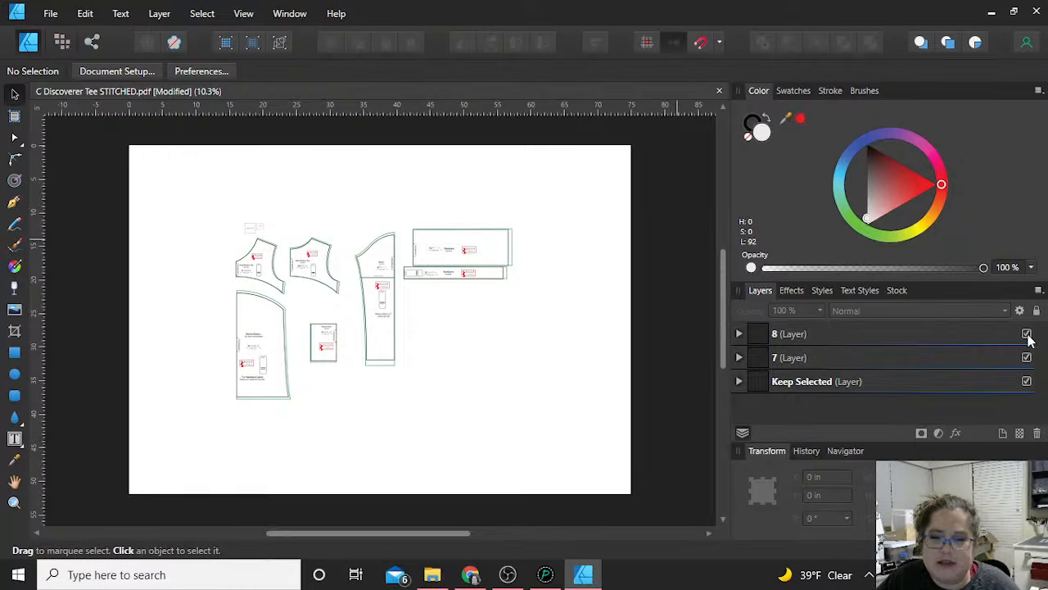
click(1027, 359)
click(1027, 359)
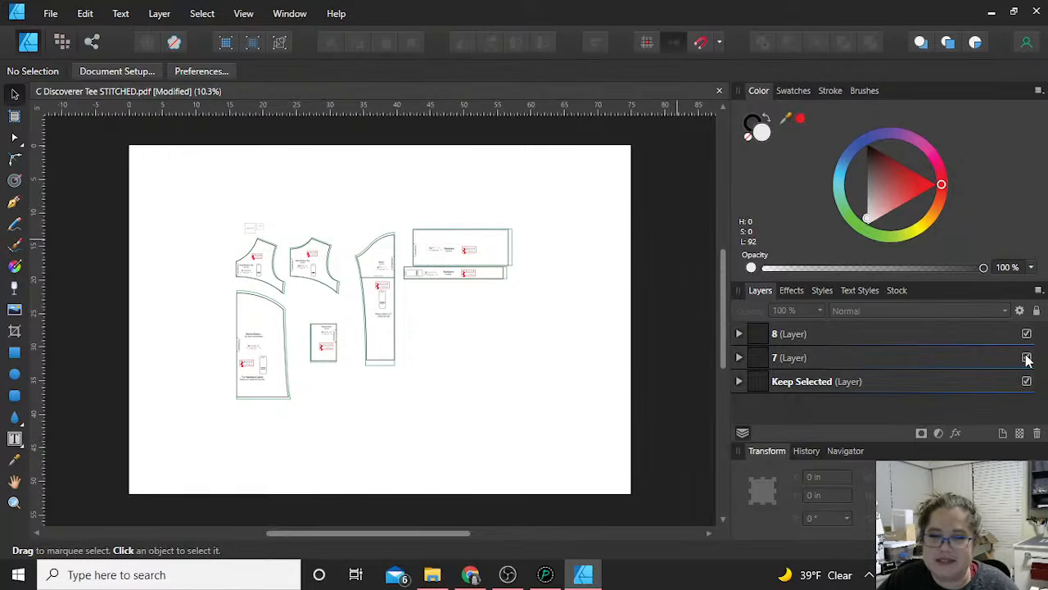
click(1027, 383)
click(1028, 383)
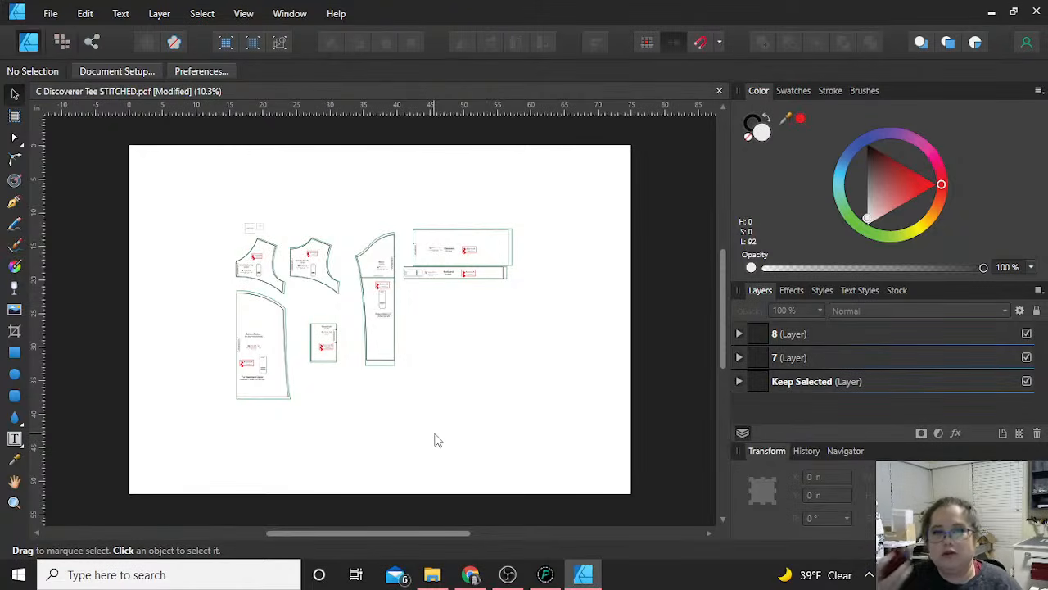
Examine the bodice, sleeve, cuff, waistband and neckband pieces to decide which are needed
scroll(434, 439, up, 1)
scroll(434, 439, up, 2)
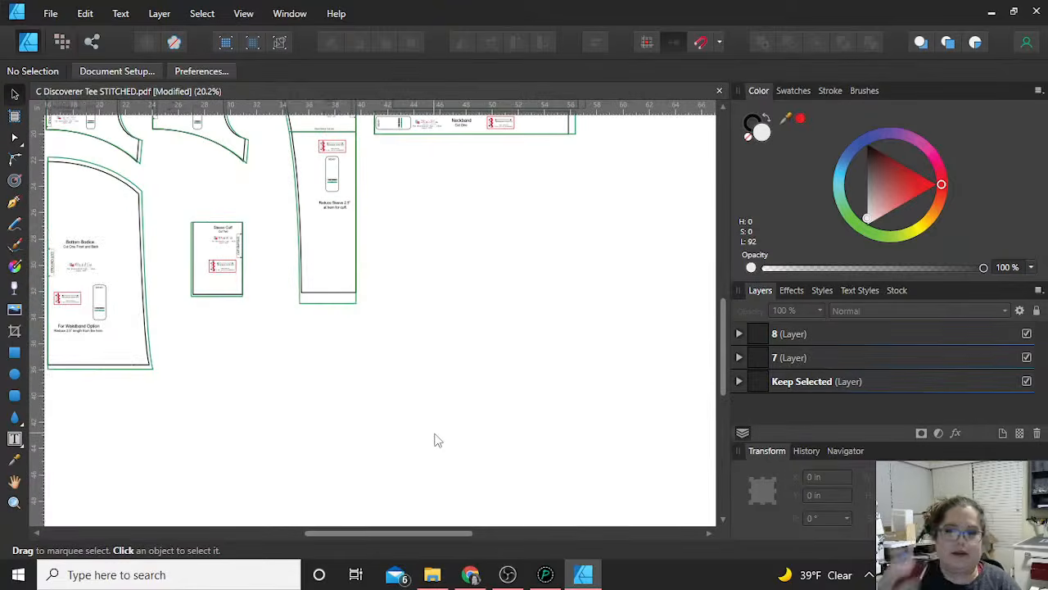
scroll(505, 255, up, 4)
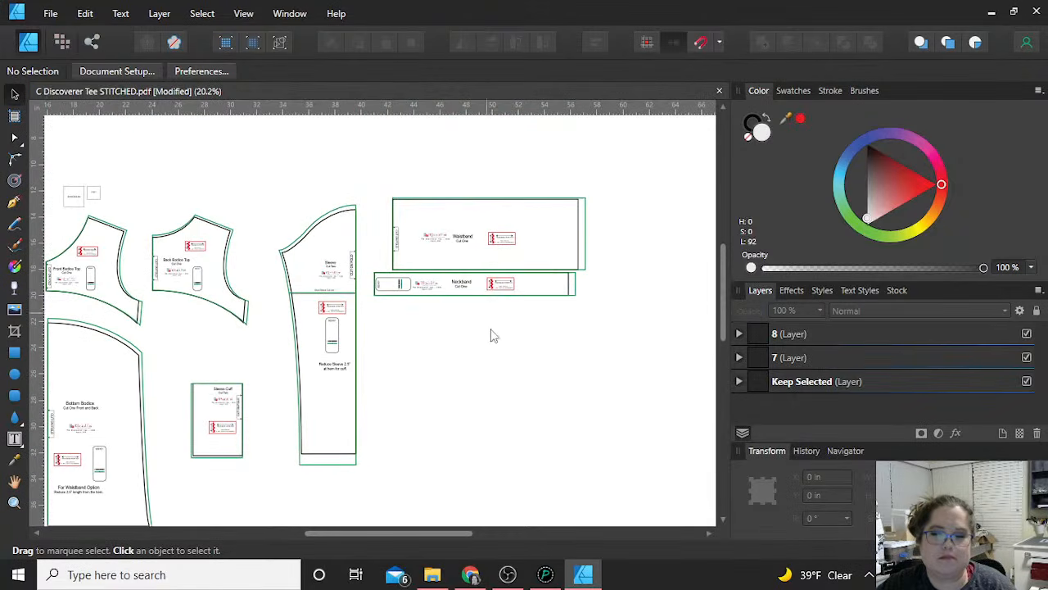
scroll(482, 445, up, 3)
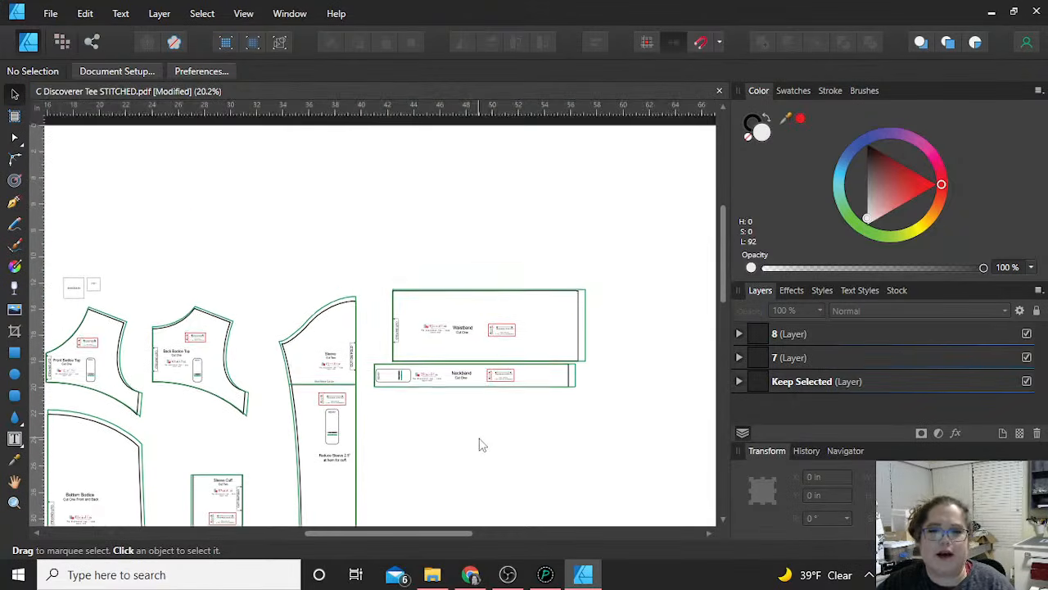
scroll(482, 444, down, 4)
scroll(482, 445, down, 1)
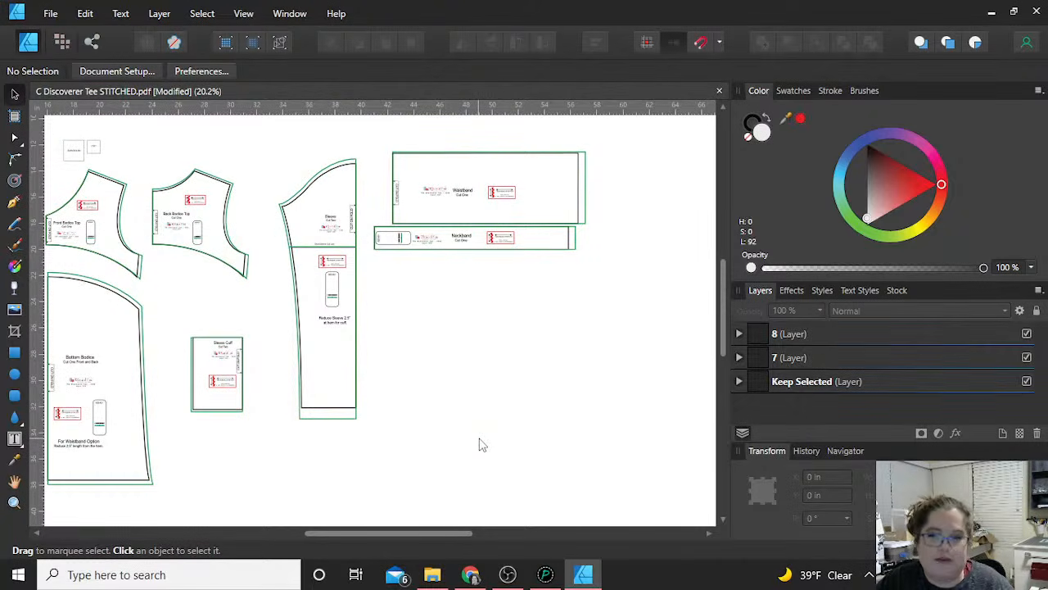
scroll(482, 445, right, 2)
scroll(482, 445, left, 5)
scroll(482, 445, right, 3)
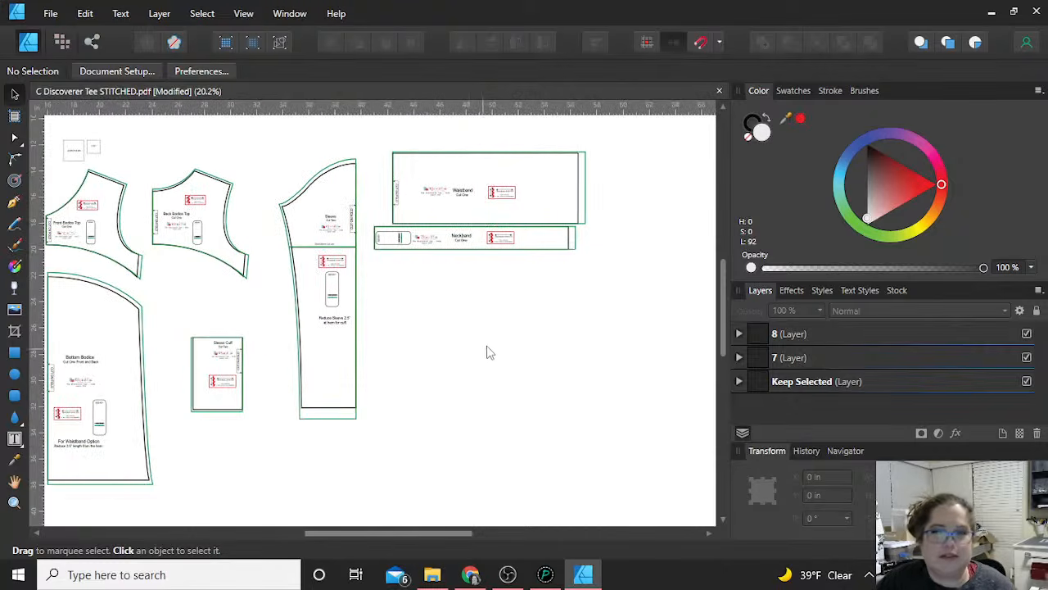
scroll(503, 328, up, 2)
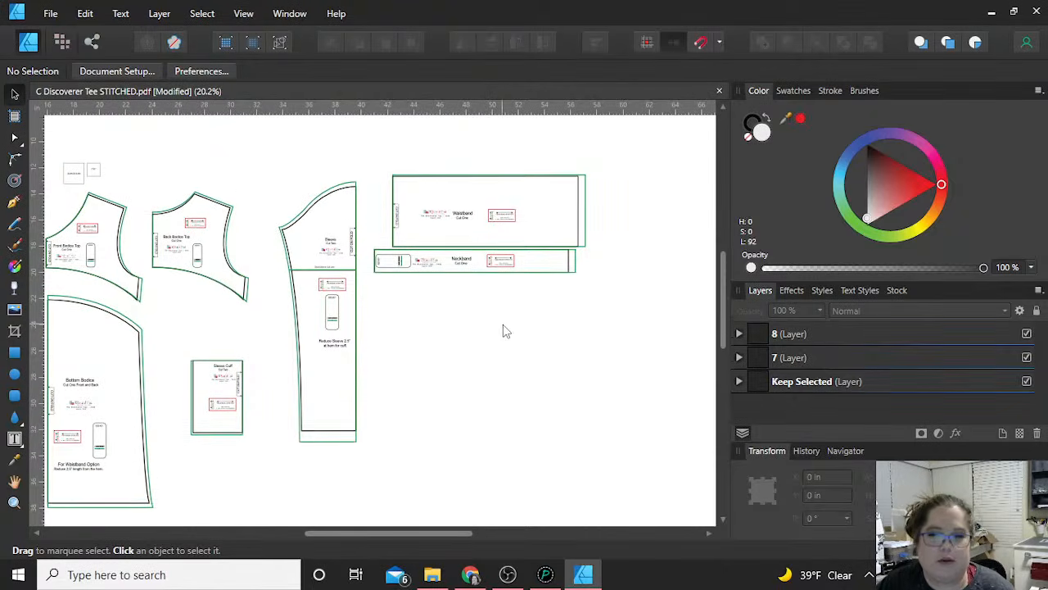
scroll(503, 325, up, 5)
scroll(491, 355, up, 2)
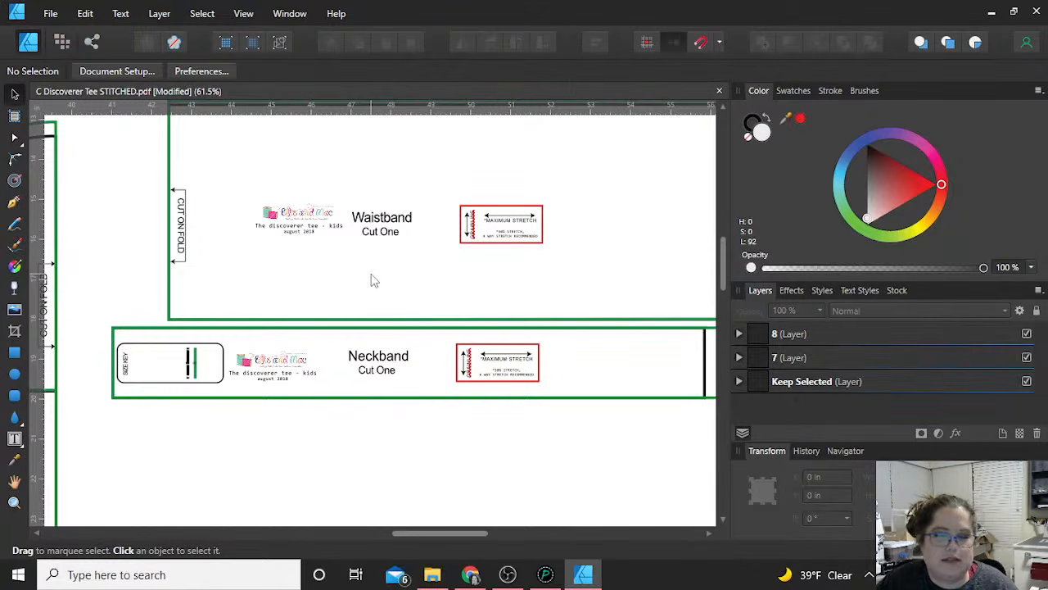
scroll(251, 324, down, 4)
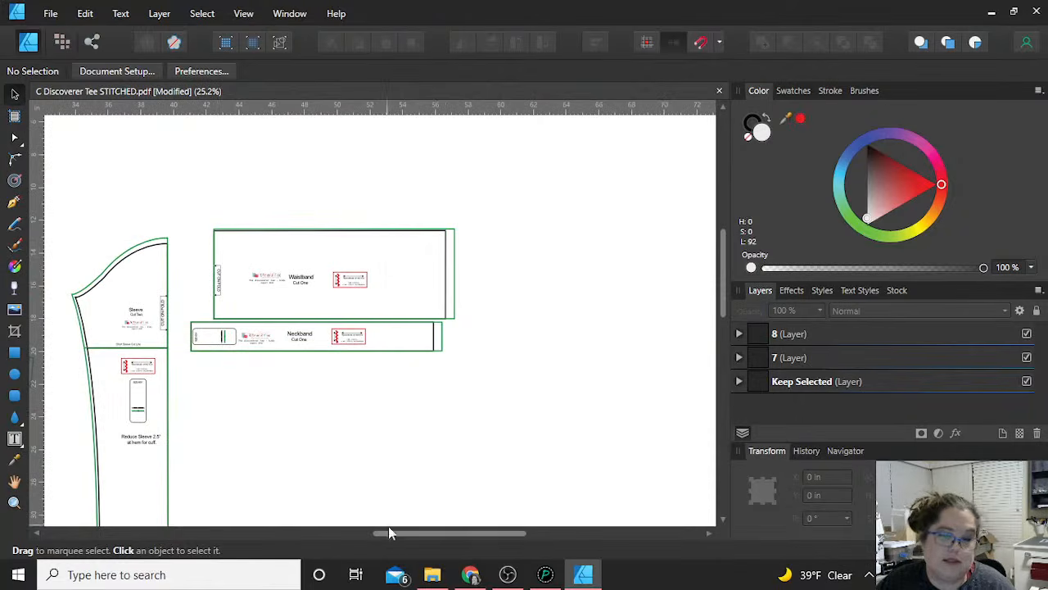
drag(389, 533, 257, 562)
scroll(318, 451, down, 4)
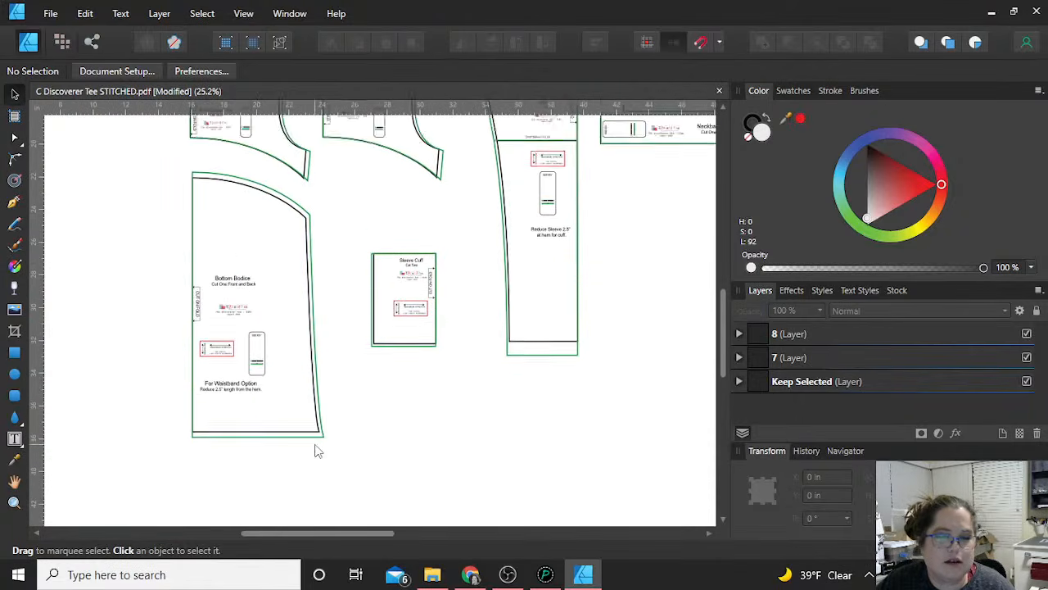
scroll(243, 454, up, 3)
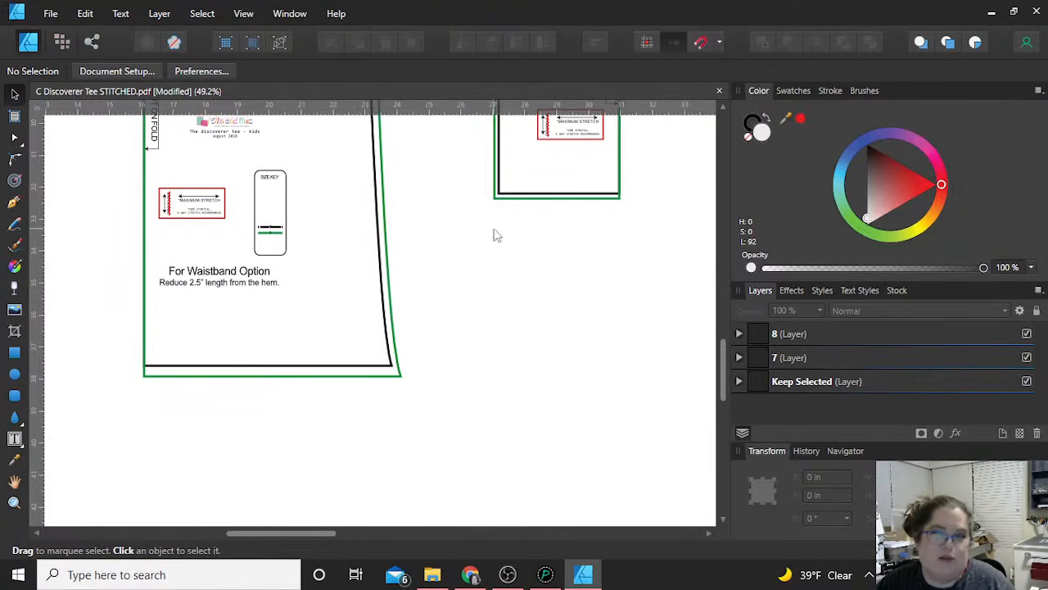
scroll(576, 272, right, 2)
scroll(576, 272, right, 5)
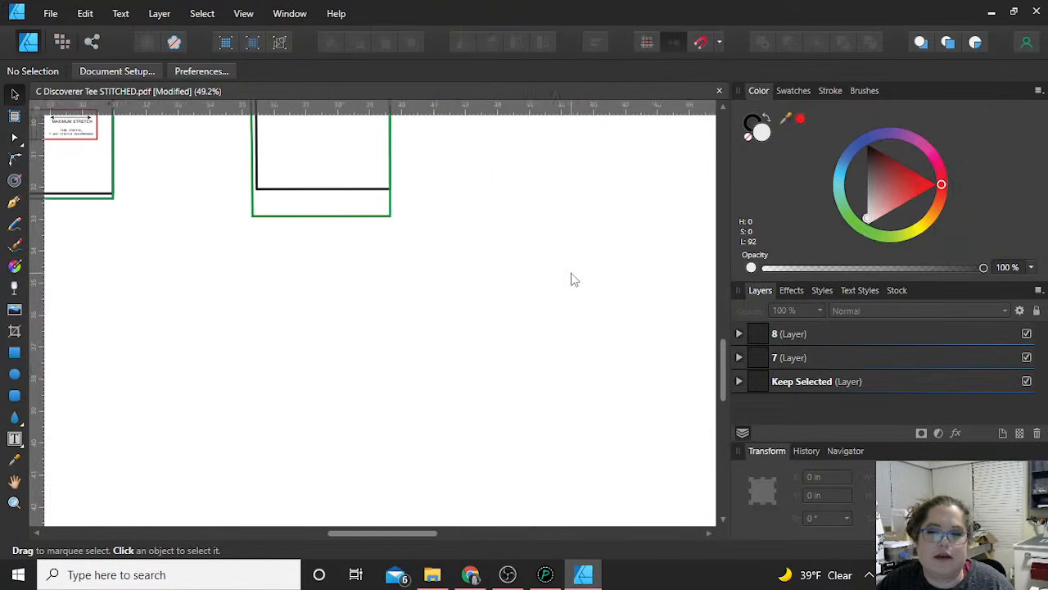
Delete the whole Waistband piece above the neckband, including its outlines and labels
scroll(581, 270, up, 5)
scroll(583, 269, up, 3)
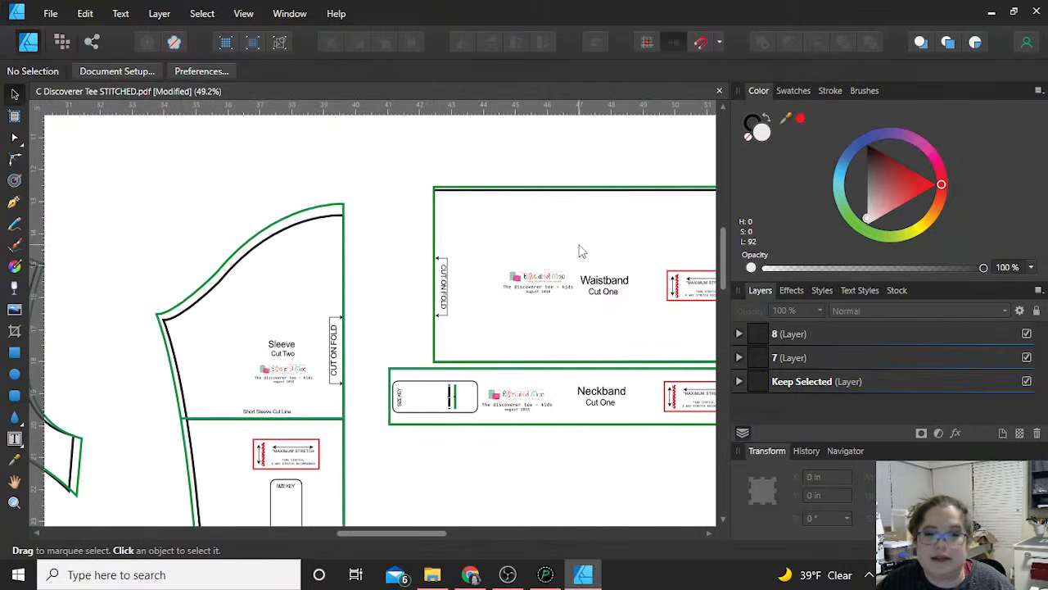
scroll(580, 250, right, 3)
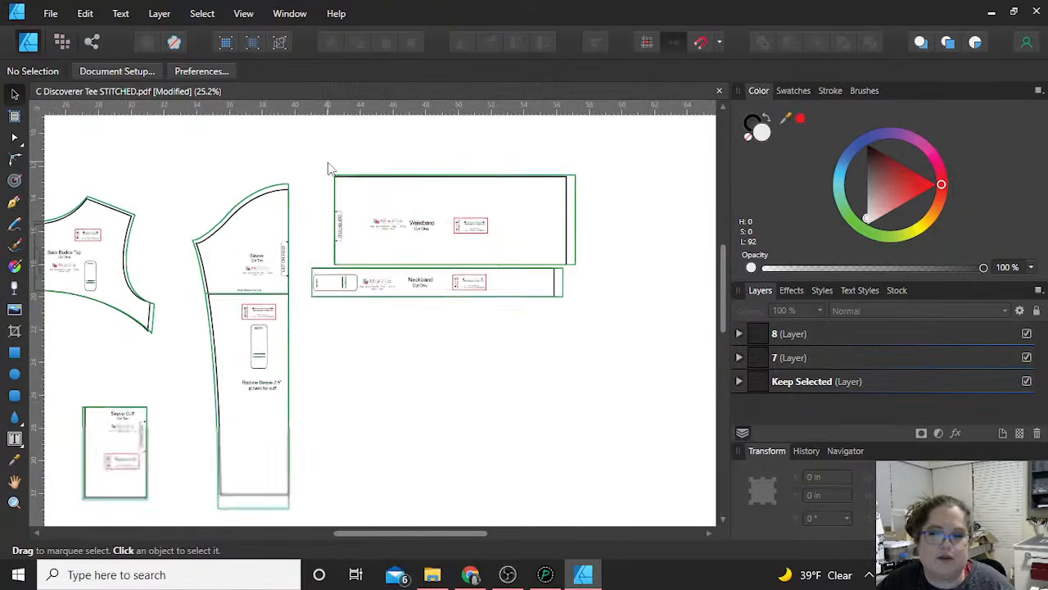
scroll(330, 168, down, 3)
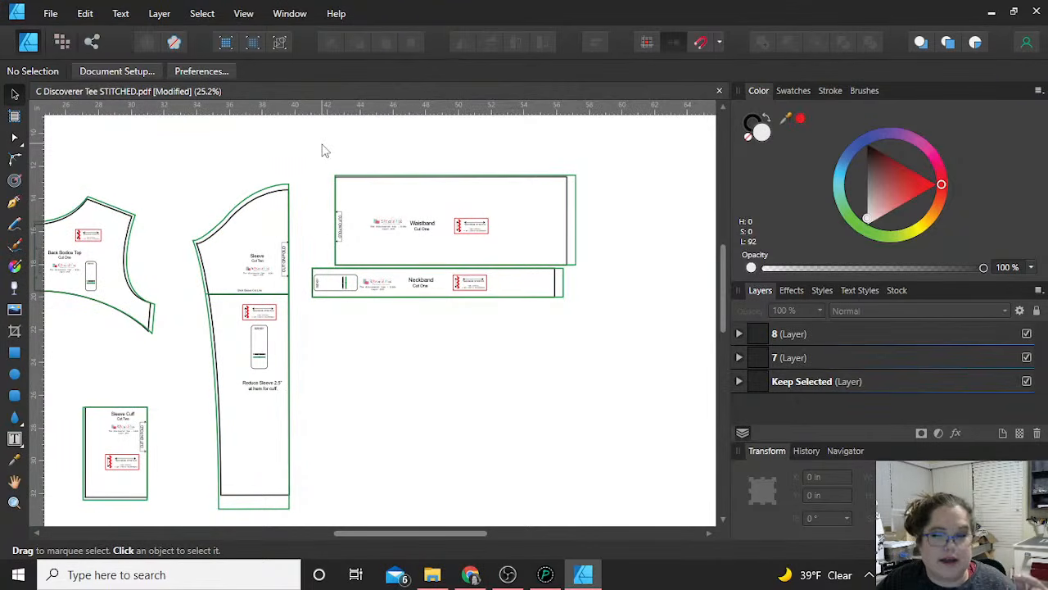
drag(321, 143, 658, 271)
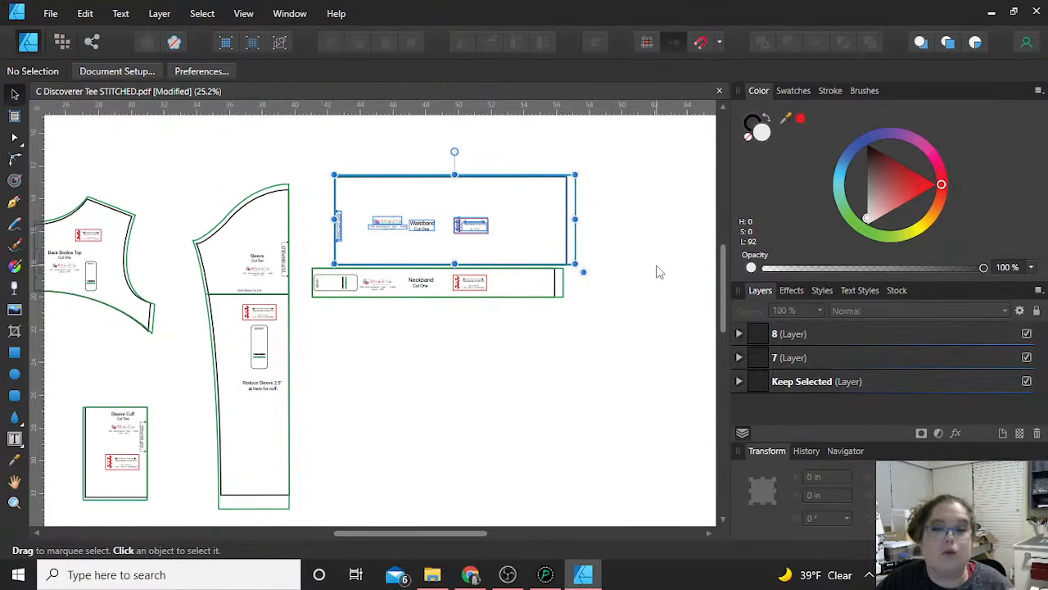
key(Delete)
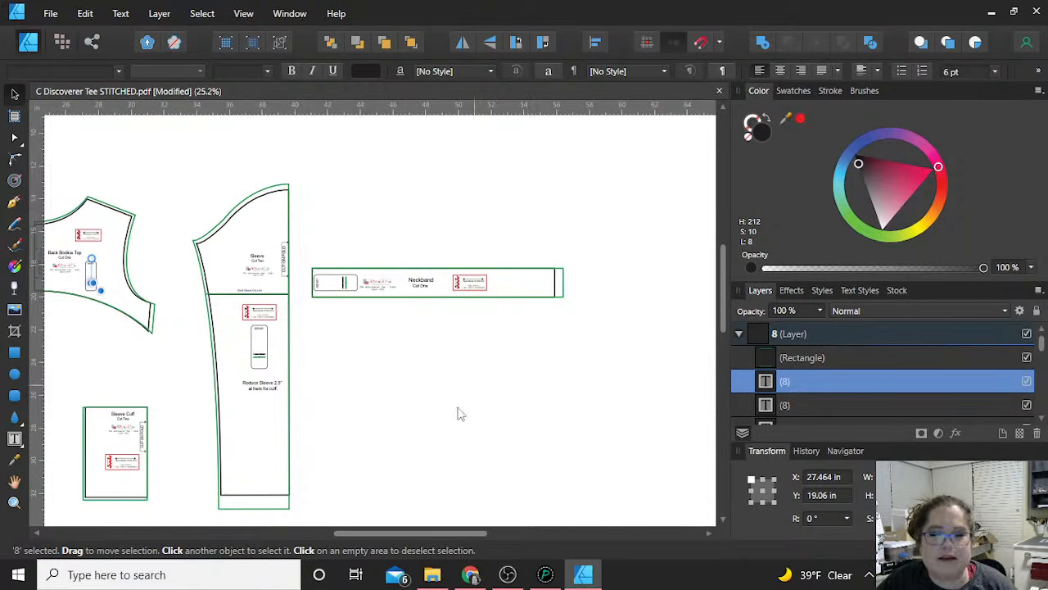
Delete the whole Sleeve Cuff piece beside the sleeve, including its outlines and labels
drag(401, 533, 363, 533)
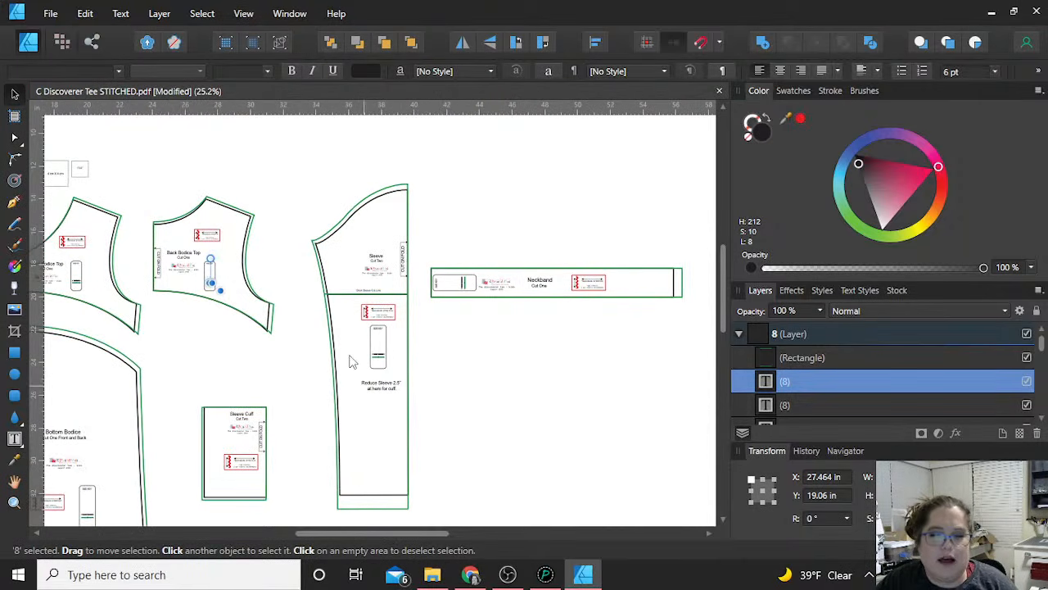
click(334, 357)
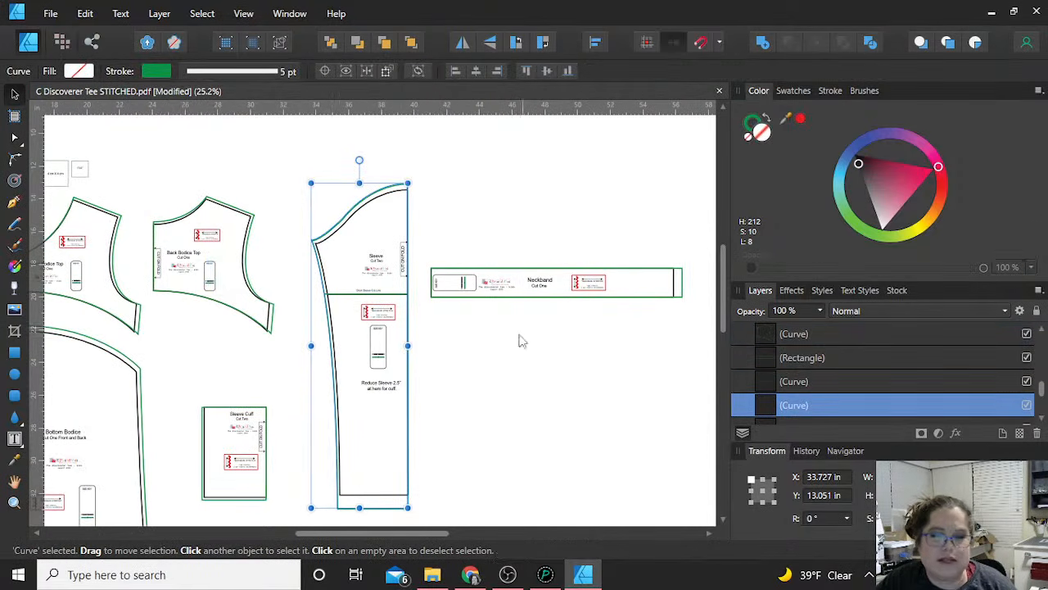
scroll(435, 391, up, 1)
scroll(435, 392, up, 2)
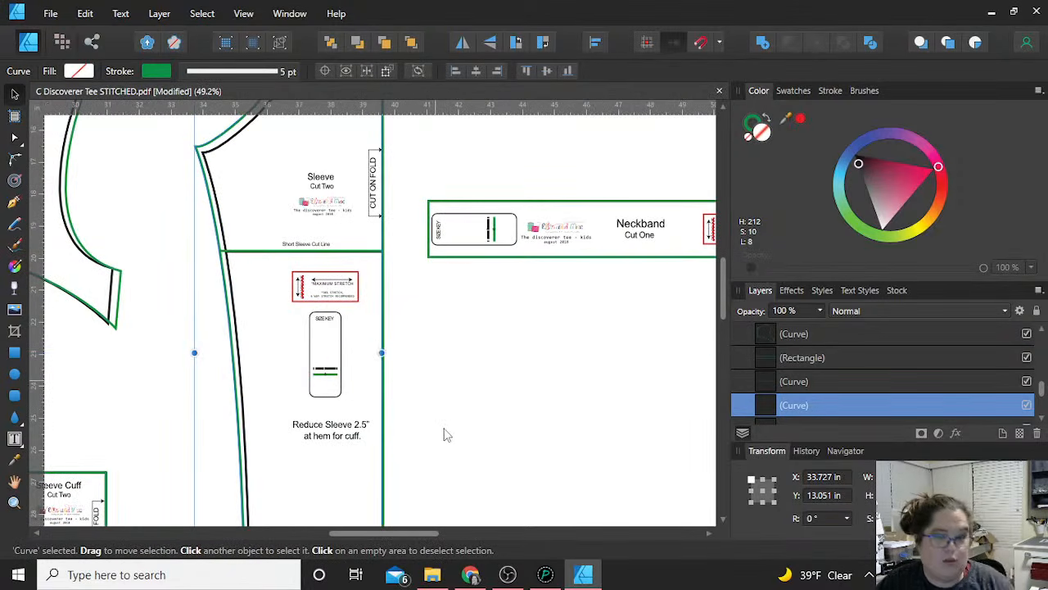
scroll(458, 422, down, 2)
scroll(270, 446, down, 2)
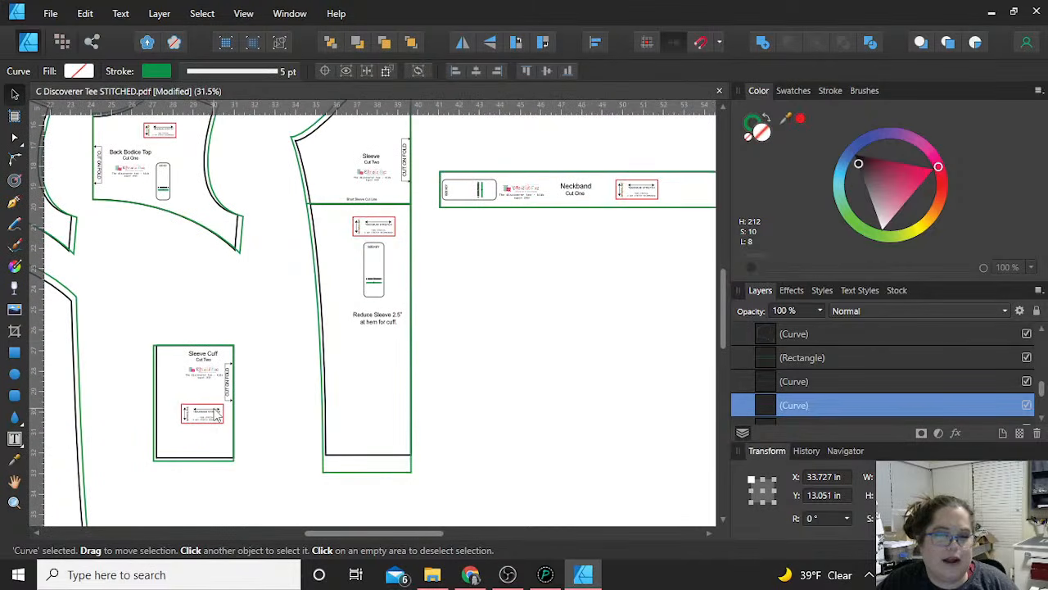
click(135, 348)
drag(136, 325, 264, 480)
key(Delete)
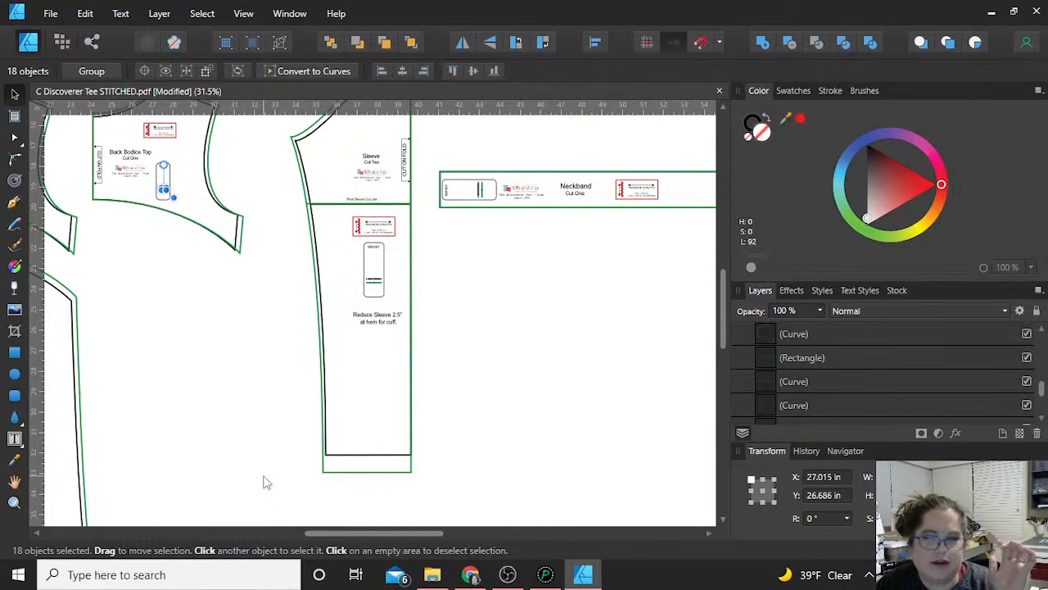
click(218, 416)
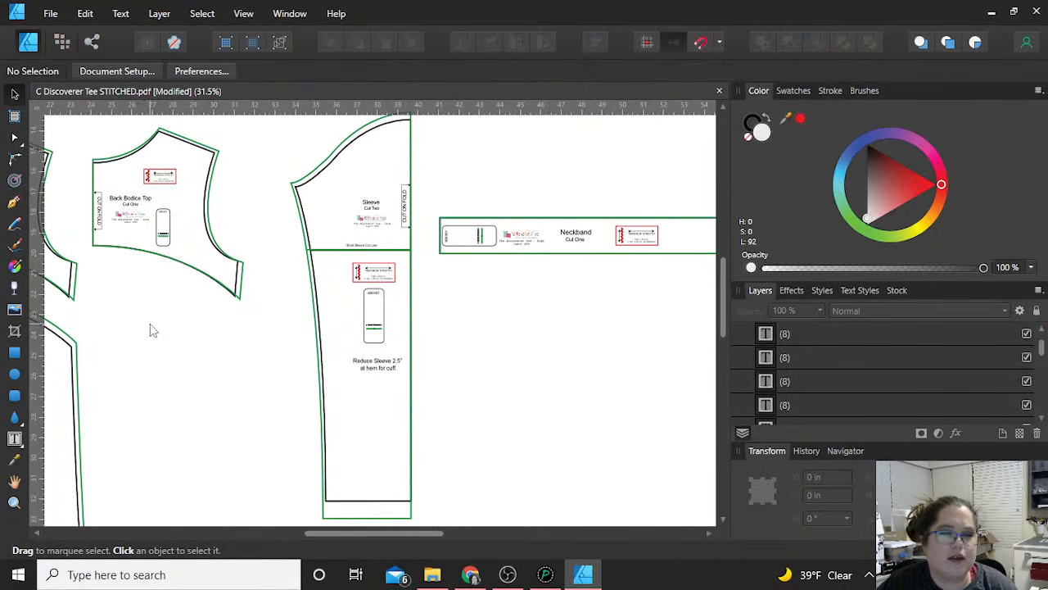
drag(334, 534, 306, 534)
scroll(324, 459, down, 1)
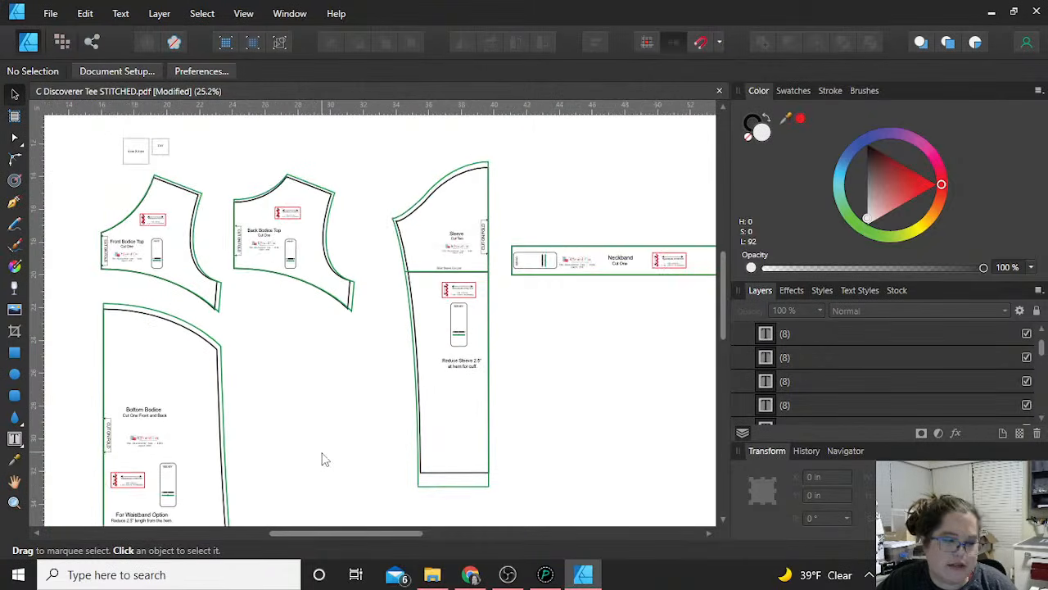
scroll(324, 459, down, 3)
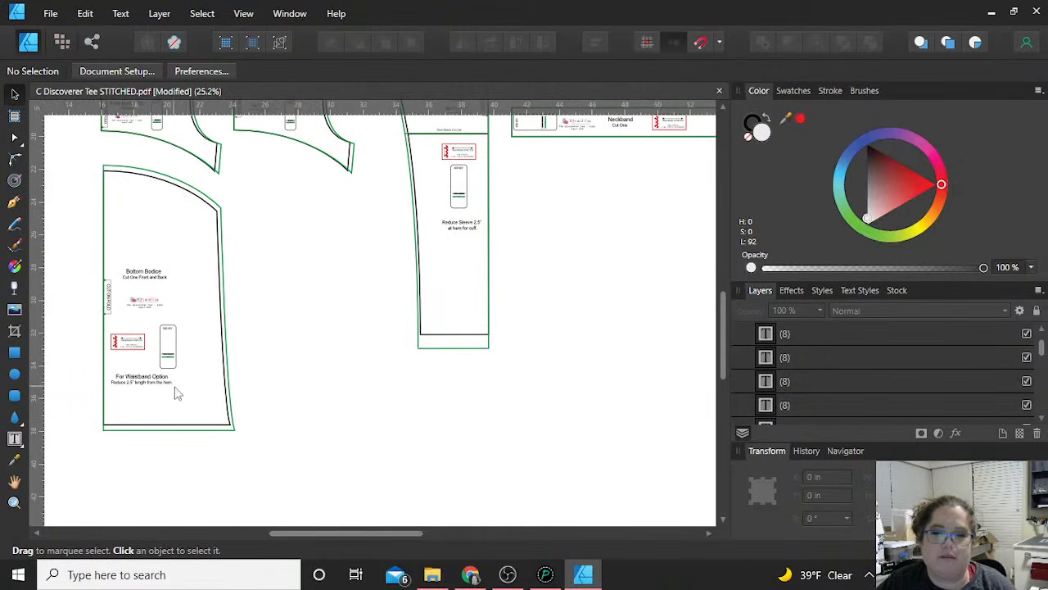
scroll(369, 365, up, 2)
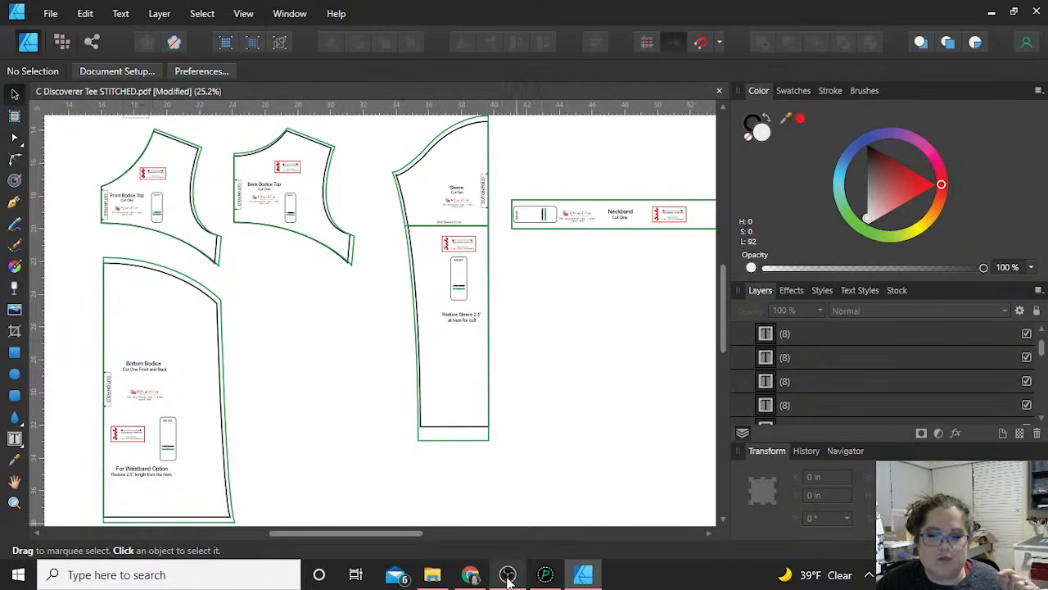
Switch to OBS Studio to read the live chat, and return to the pattern in Affinity Designer
mouse_move(509, 580)
click(508, 504)
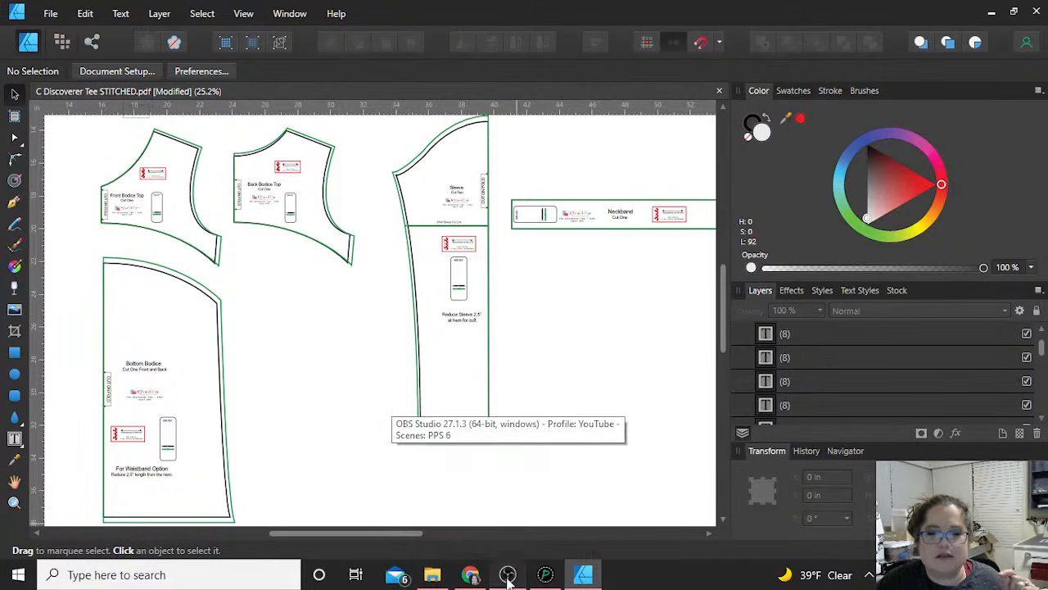
click(536, 156)
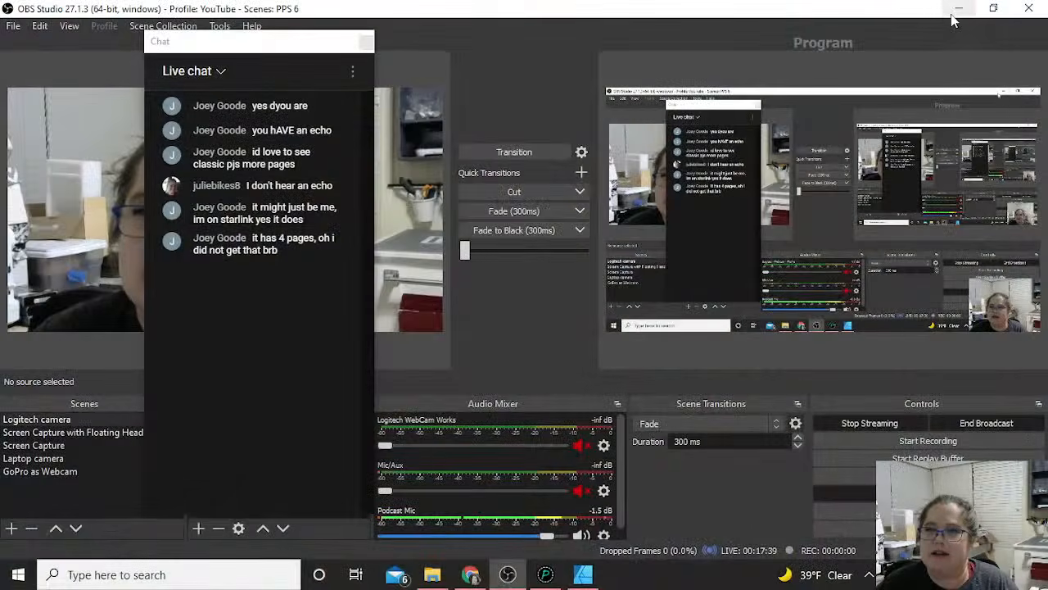
key(alt+Tab)
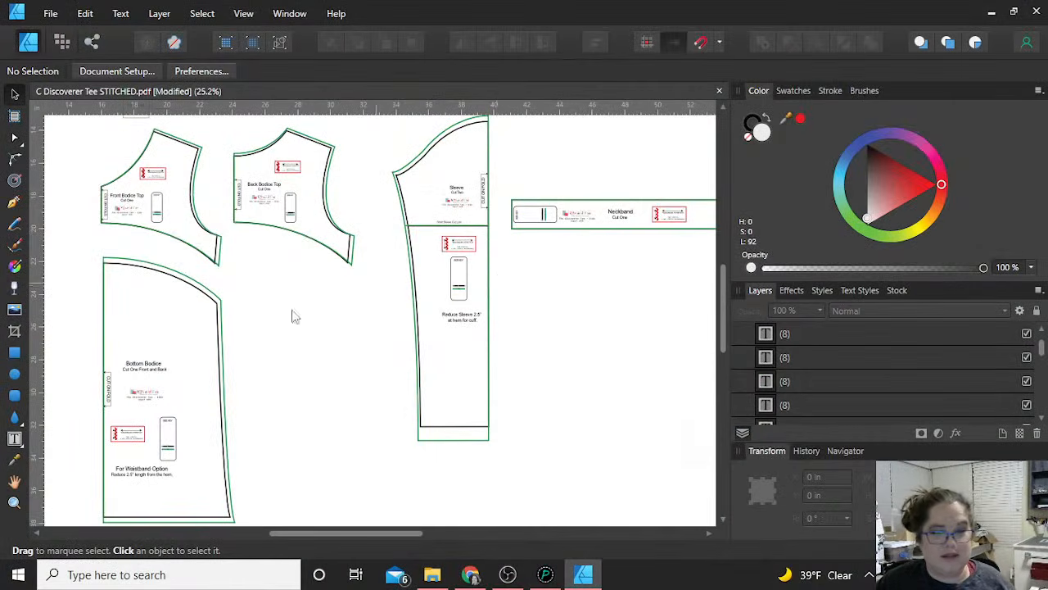
Select the two Front Bodice Top outlines in turn to trace their size layers, and collapse layers 7 and 8
scroll(376, 332, up, 1)
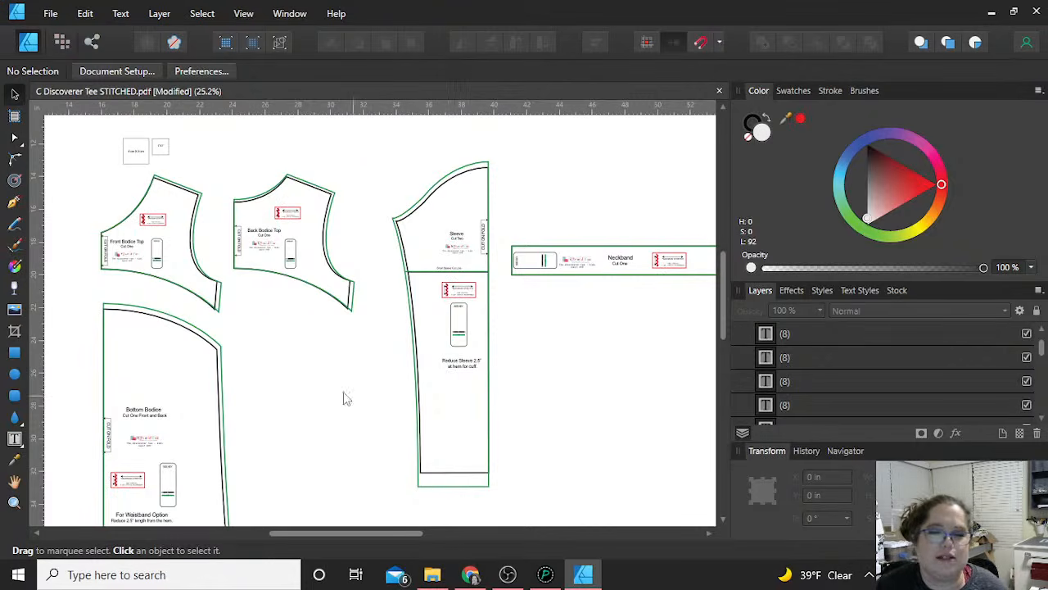
click(180, 288)
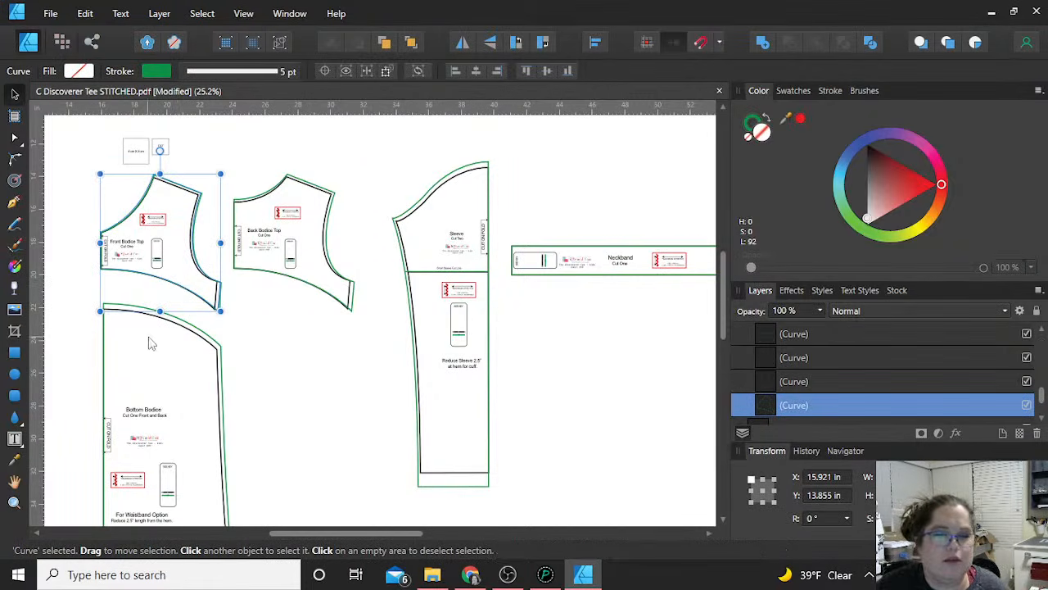
ctrl+scroll(159, 331, up, 2)
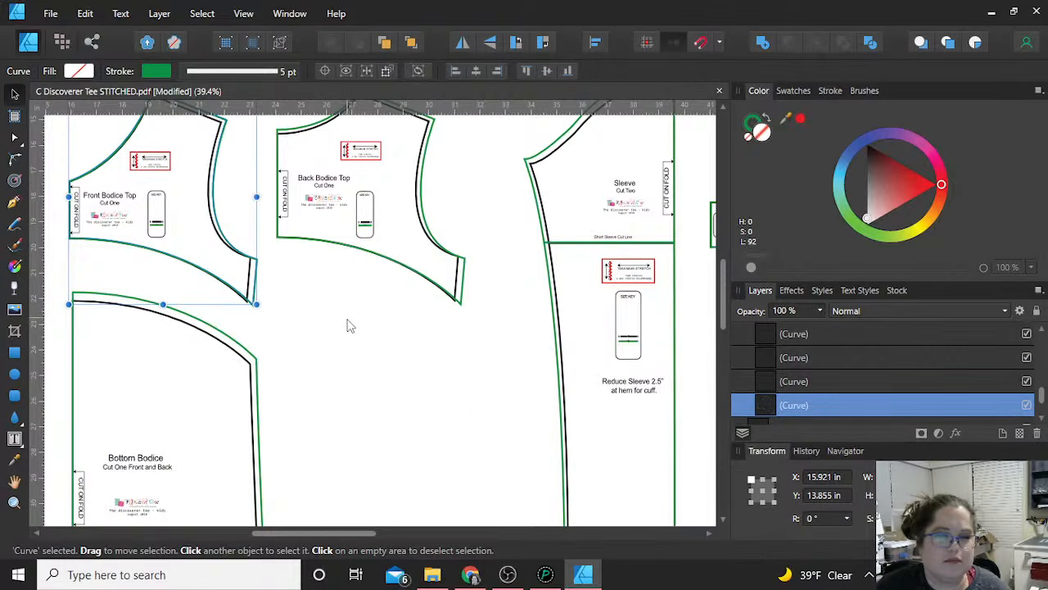
scroll(347, 326, up, 1)
scroll(348, 326, up, 1)
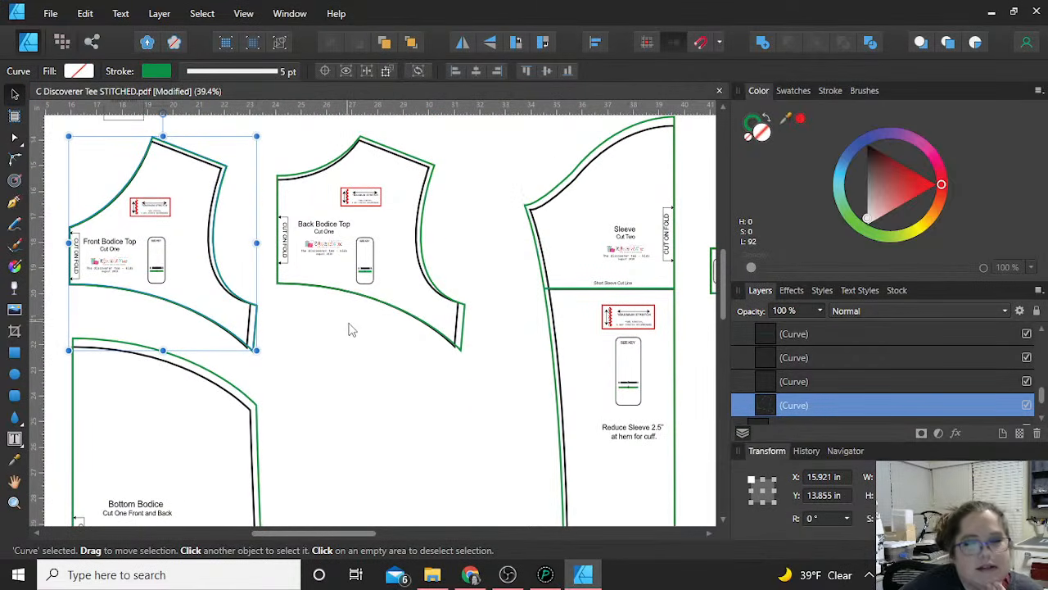
click(356, 418)
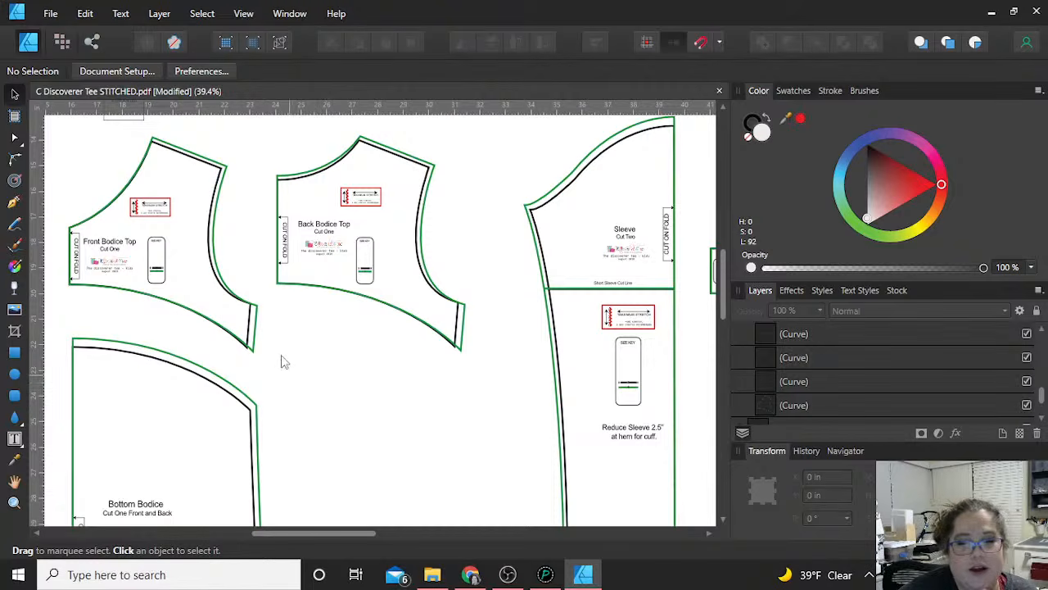
click(251, 332)
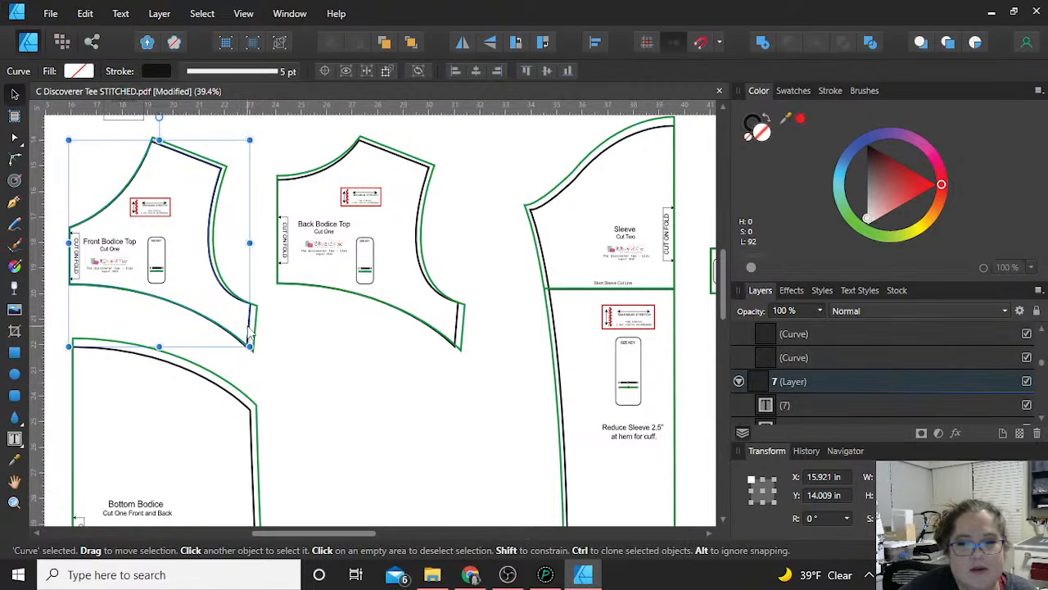
click(741, 383)
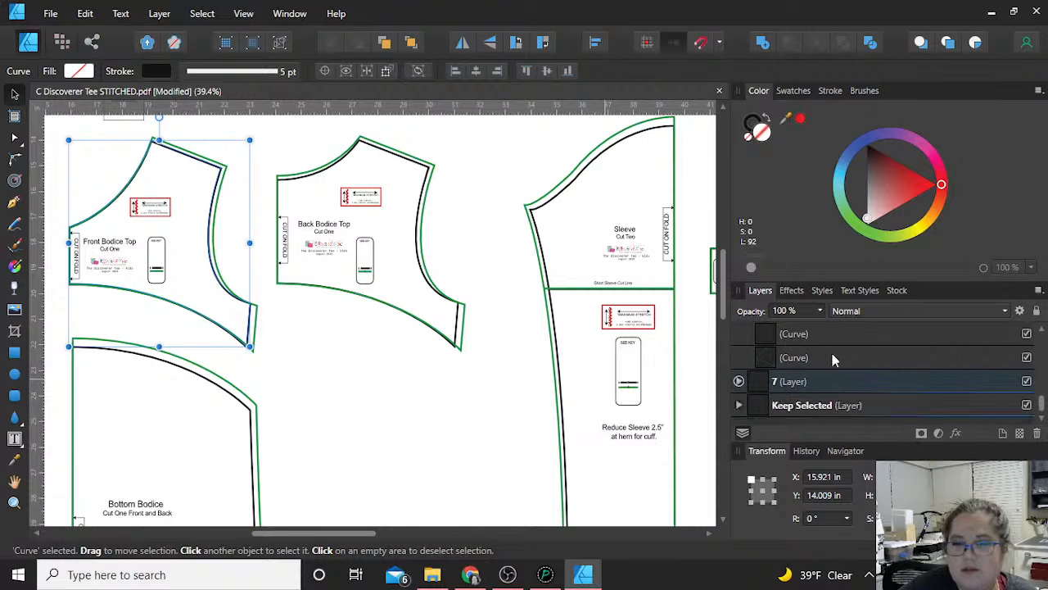
scroll(831, 350, down, 3)
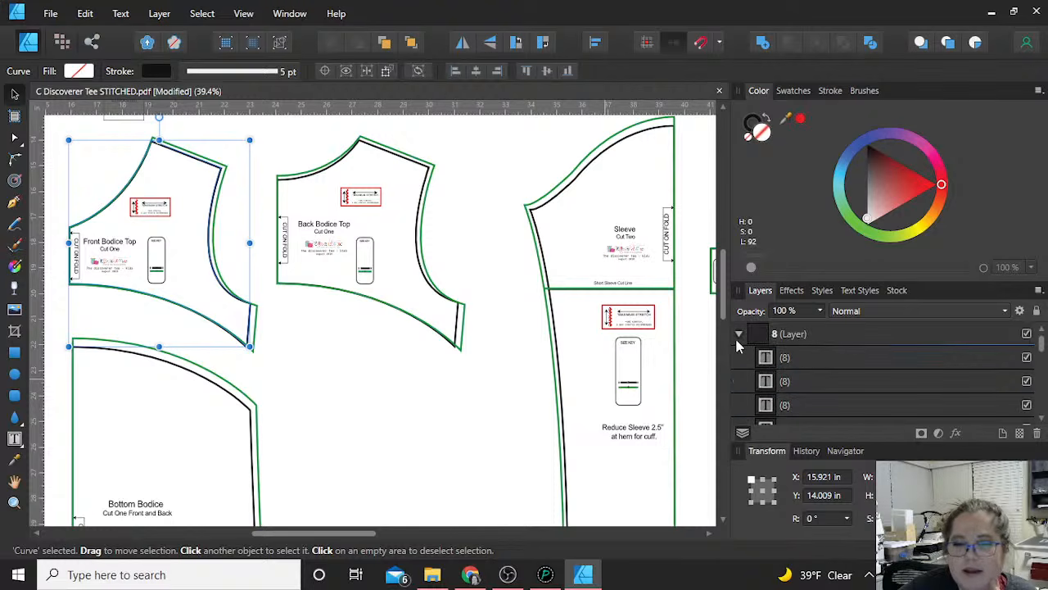
click(739, 334)
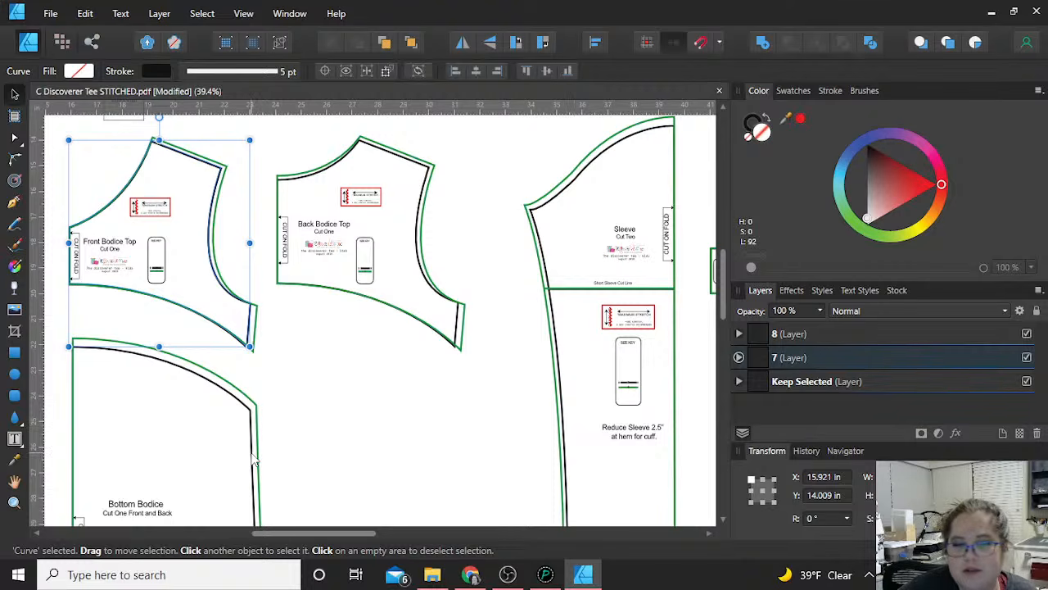
Delete the entire size 7 layer, keeping layer 8 and Keep Selected
click(810, 359)
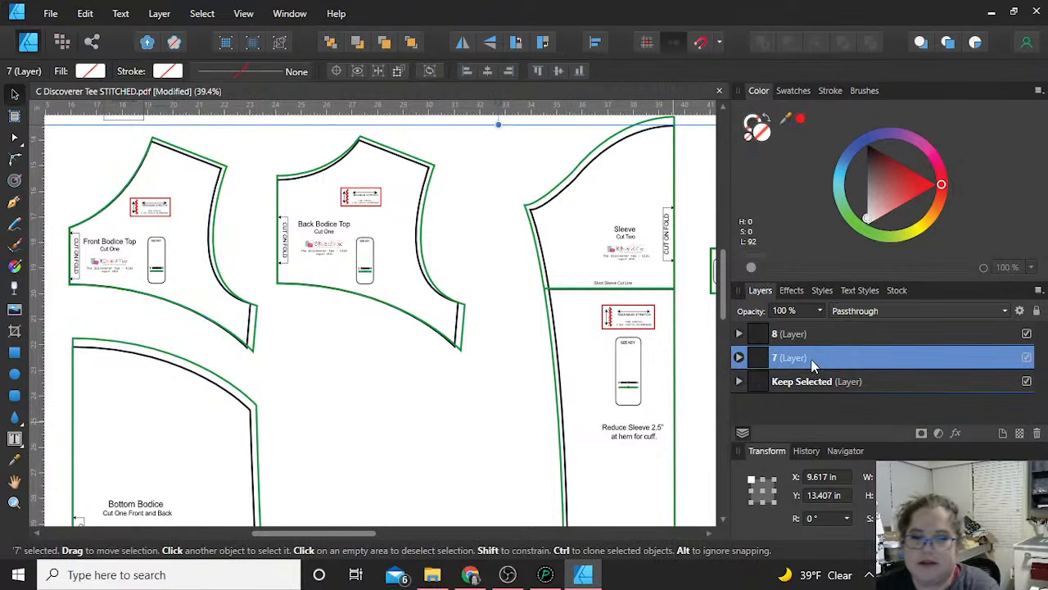
key(Delete)
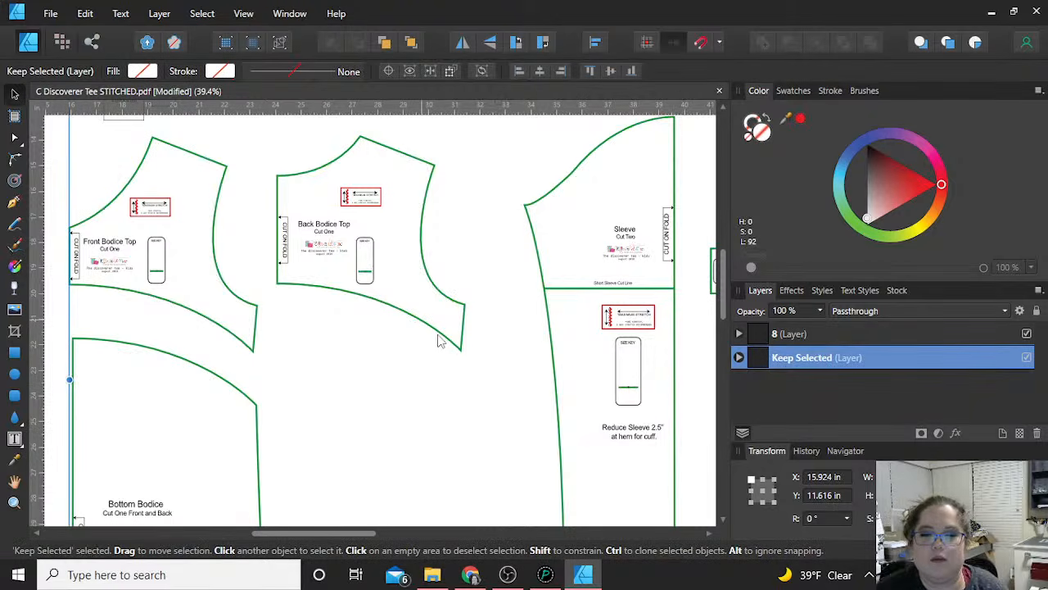
click(815, 335)
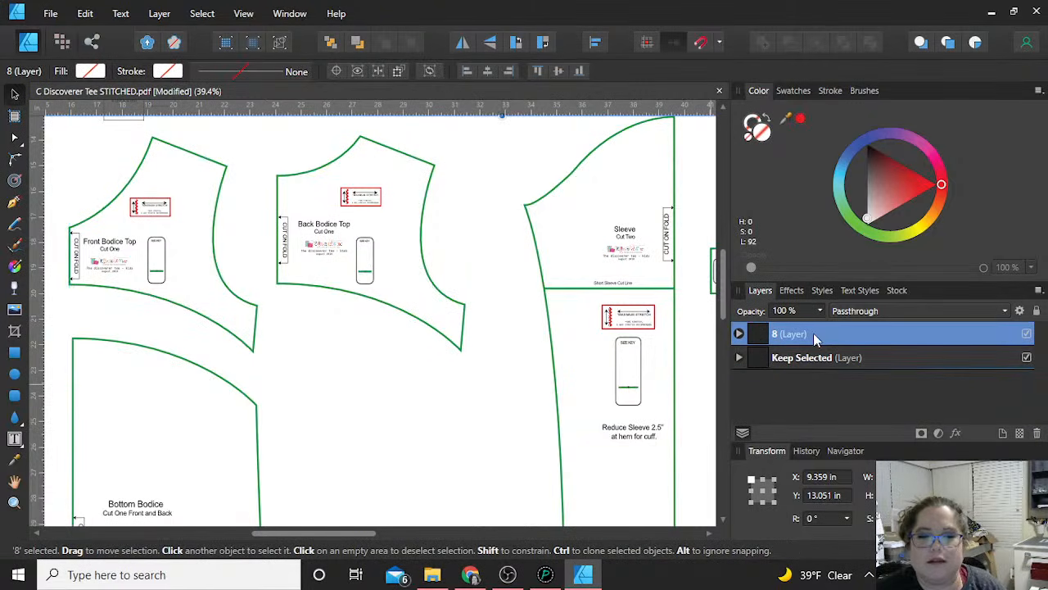
click(419, 382)
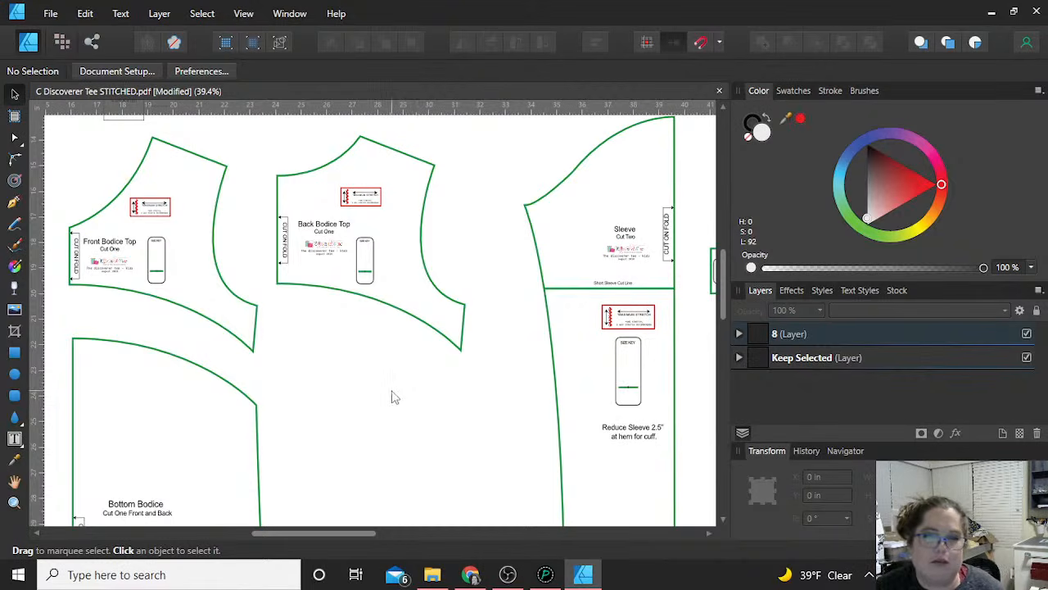
Delete the "For Waistband Option" note from the Bottom Bodice piece
scroll(393, 395, up, 1)
scroll(394, 396, down, 4)
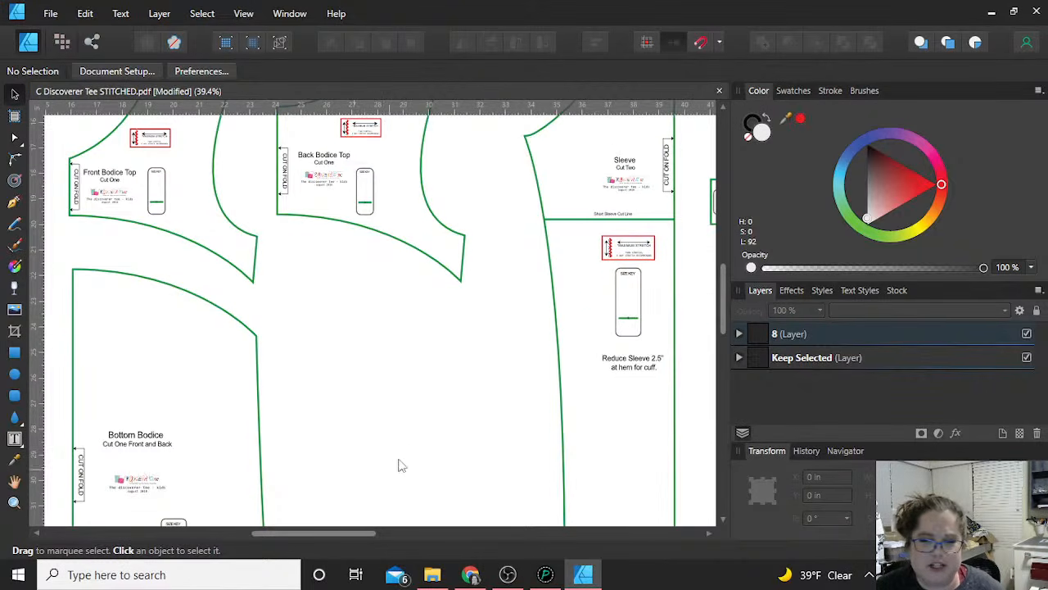
scroll(417, 440, down, 1)
scroll(512, 365, down, 1)
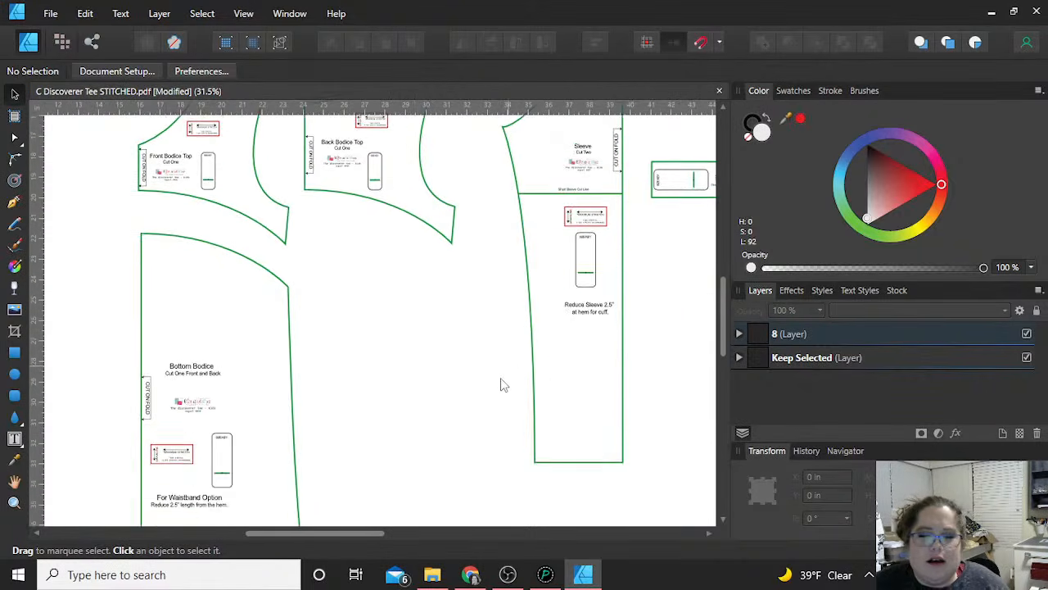
scroll(504, 385, down, 3)
drag(290, 533, 243, 539)
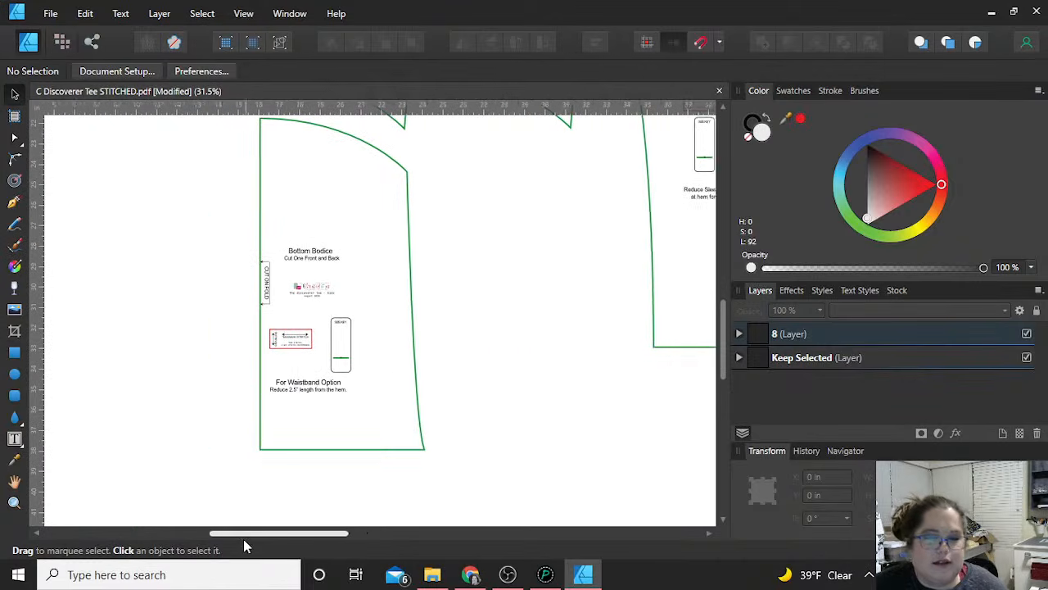
scroll(422, 453, up, 1)
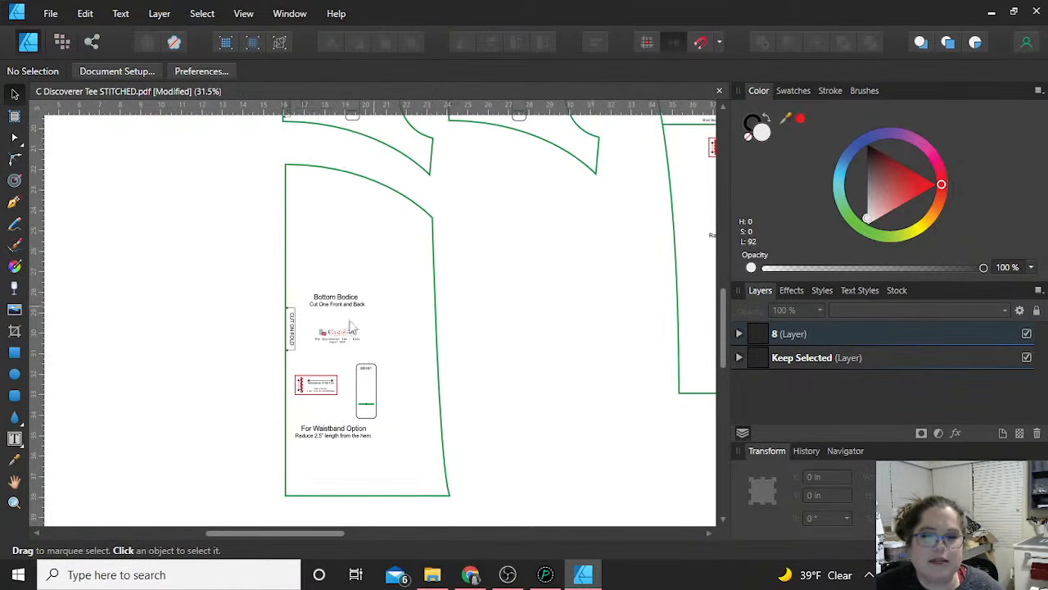
click(438, 319)
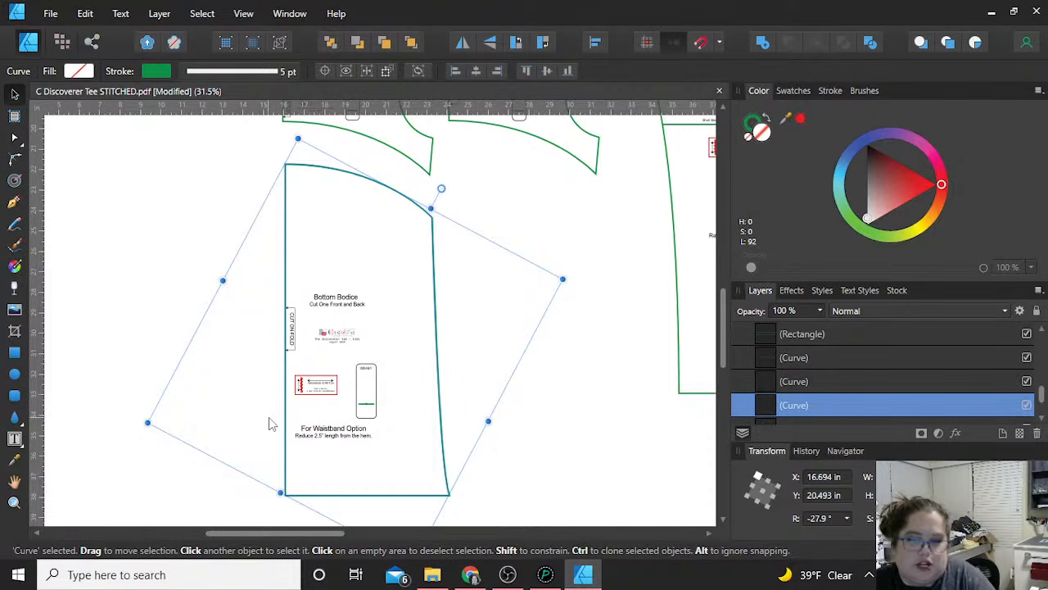
click(145, 295)
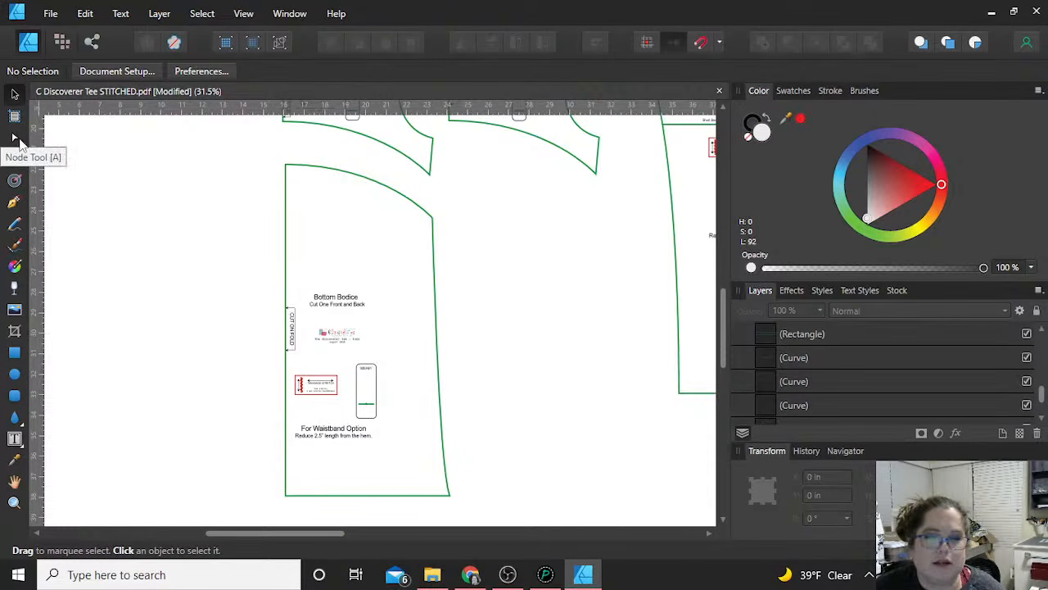
click(330, 433)
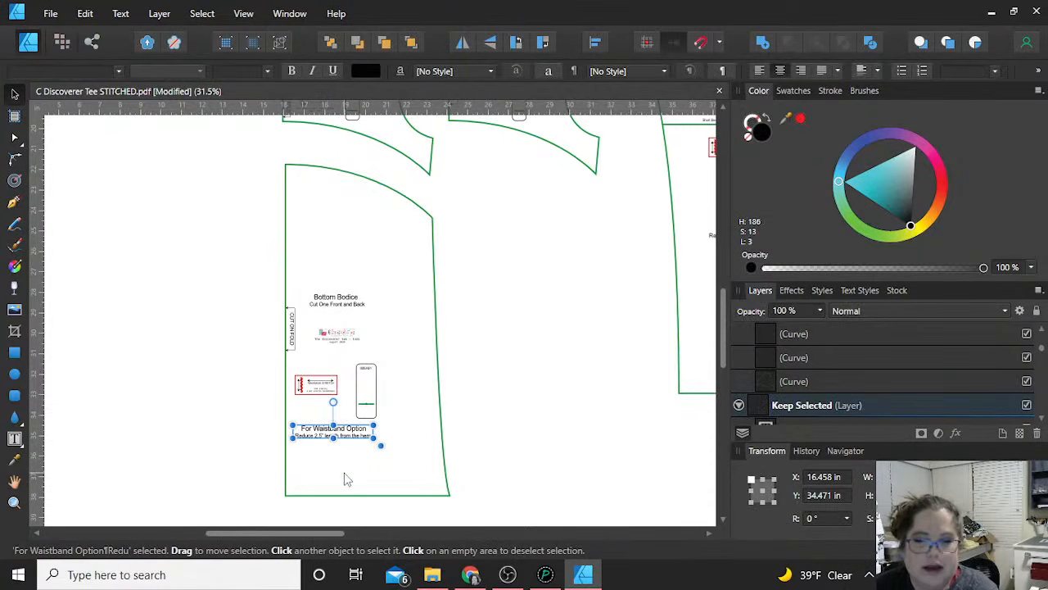
key(Delete)
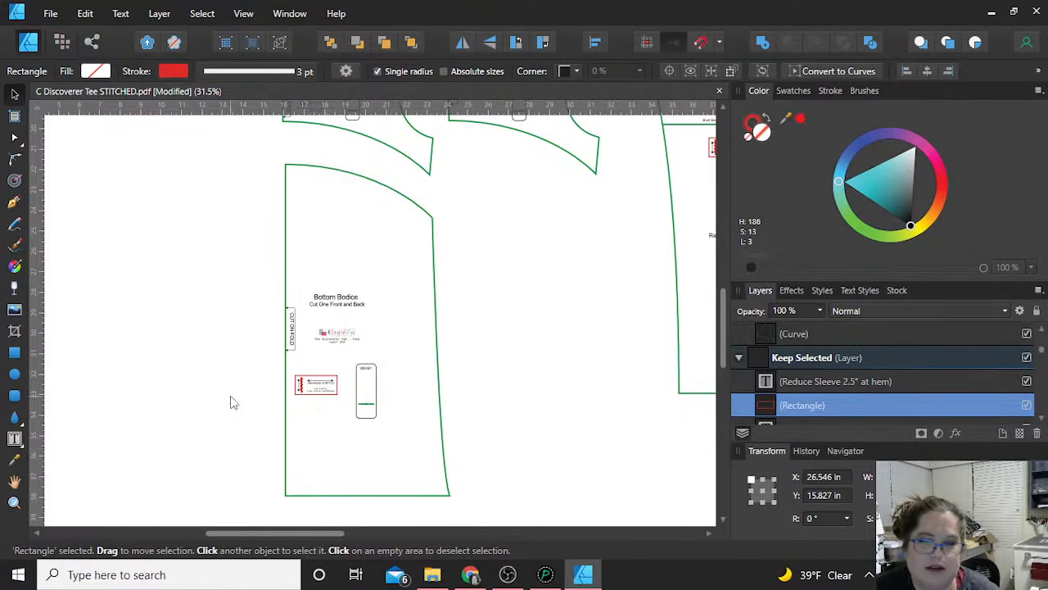
Try pulling the Bottom Bodice outline's lower fold-side corner outward with the Node tool, and undo the move
scroll(238, 402, down, 1)
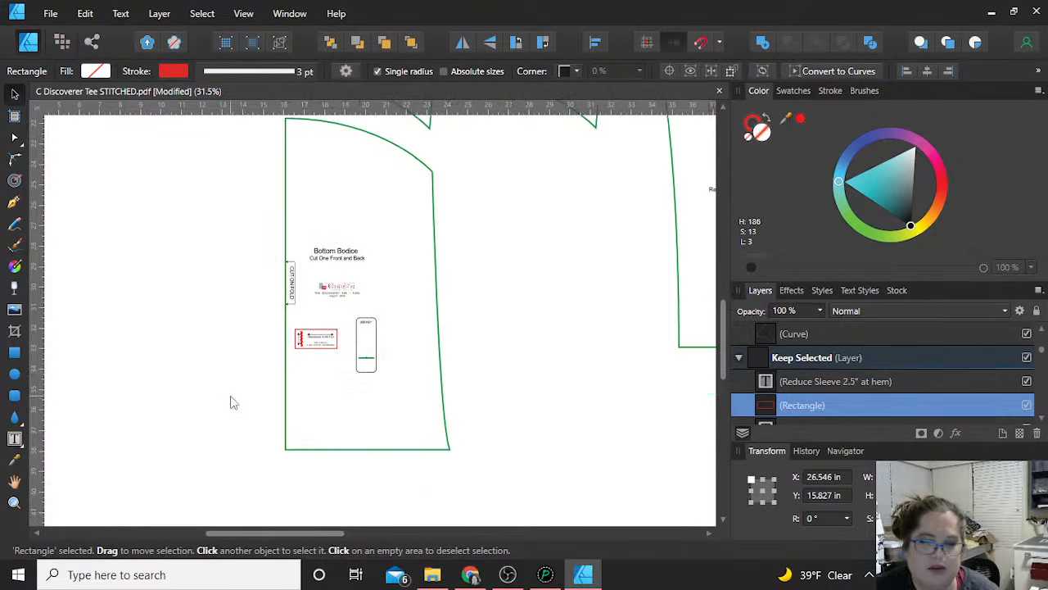
click(14, 141)
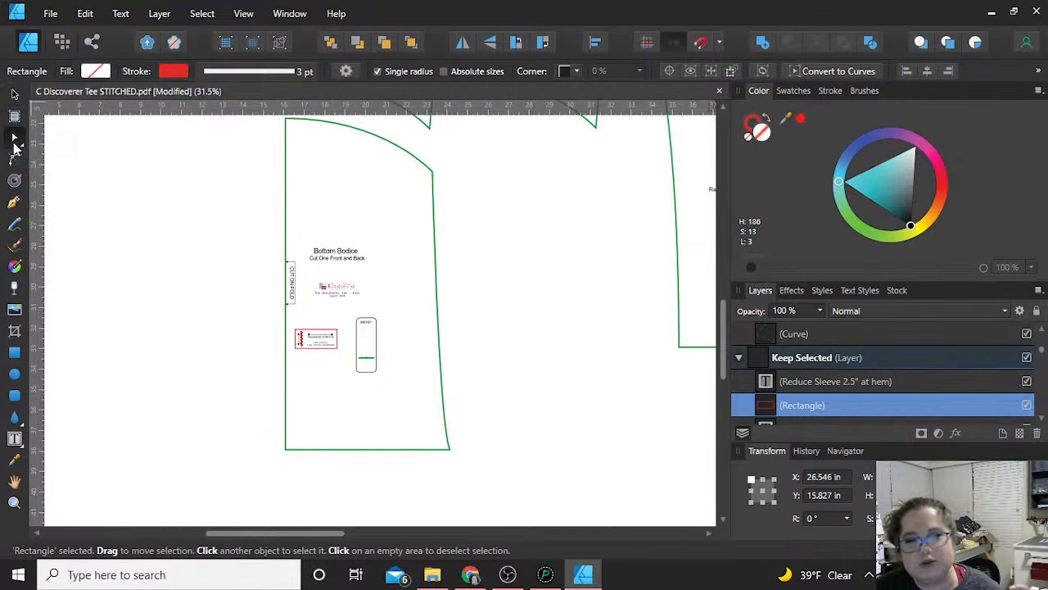
click(288, 408)
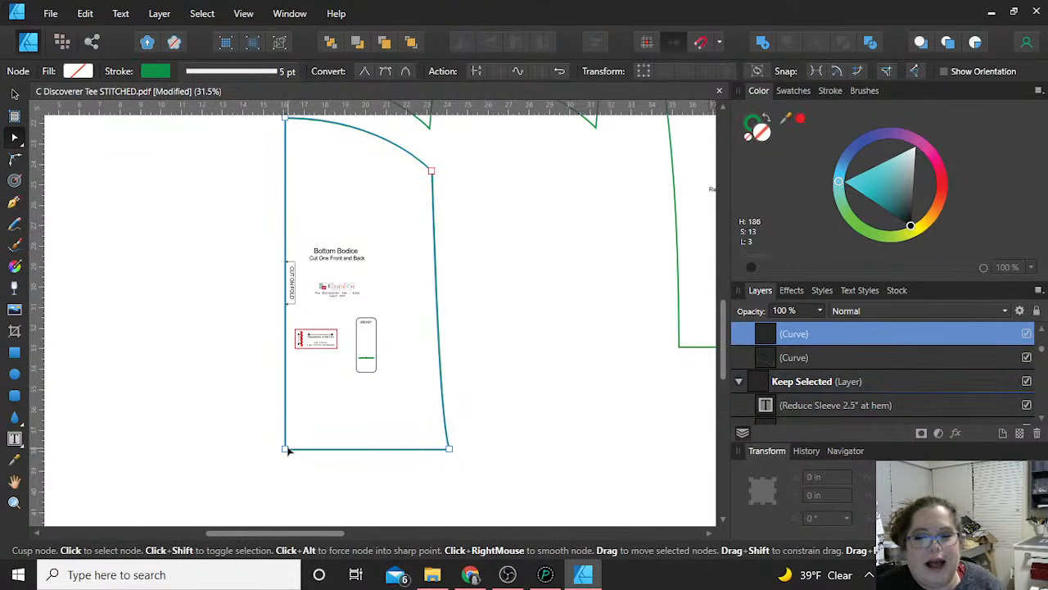
scroll(288, 450, up, 1)
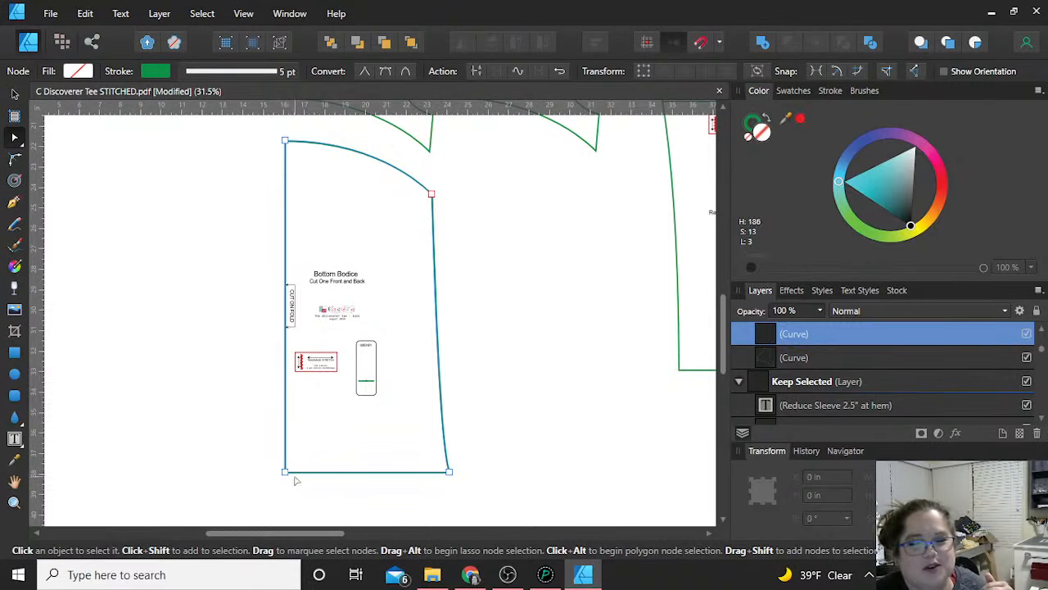
drag(284, 473, 125, 421)
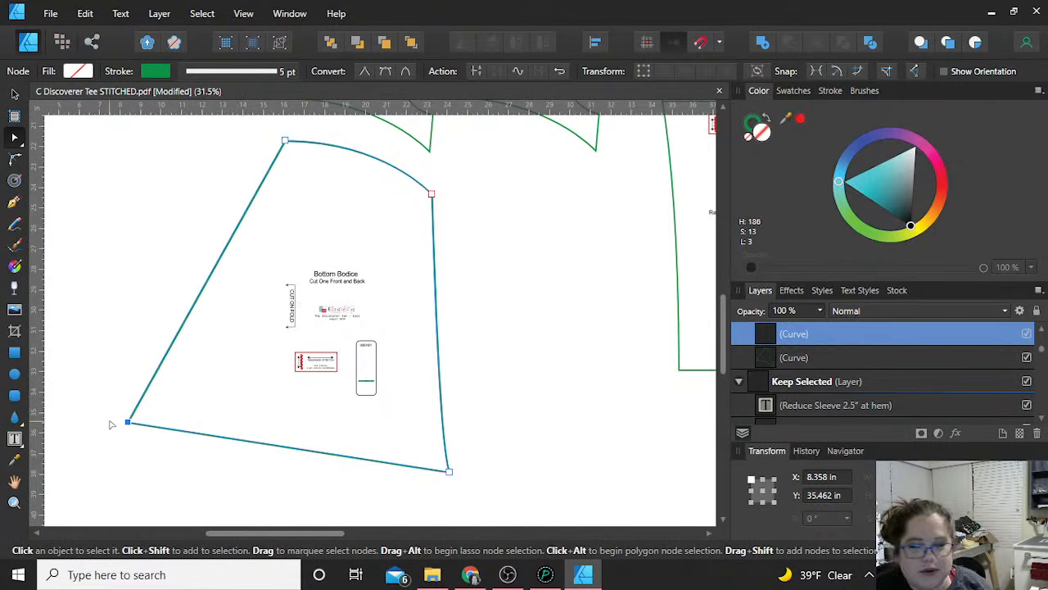
key(ctrl+z)
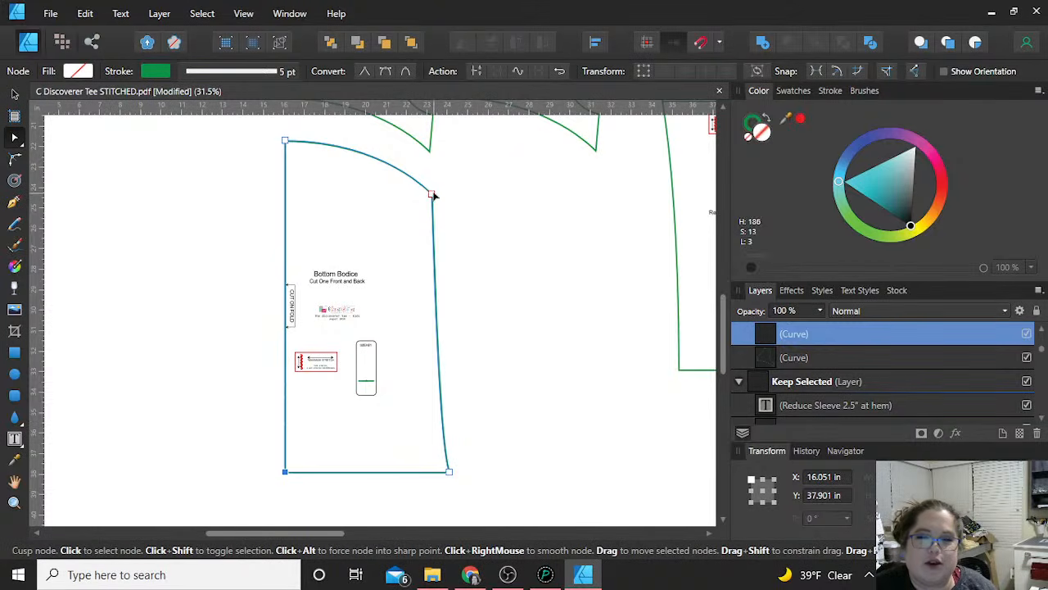
Try moving the Bottom Bodice's upper side corner outward and bending the side edge with its curve handles, and undo these edits
drag(443, 194, 511, 264)
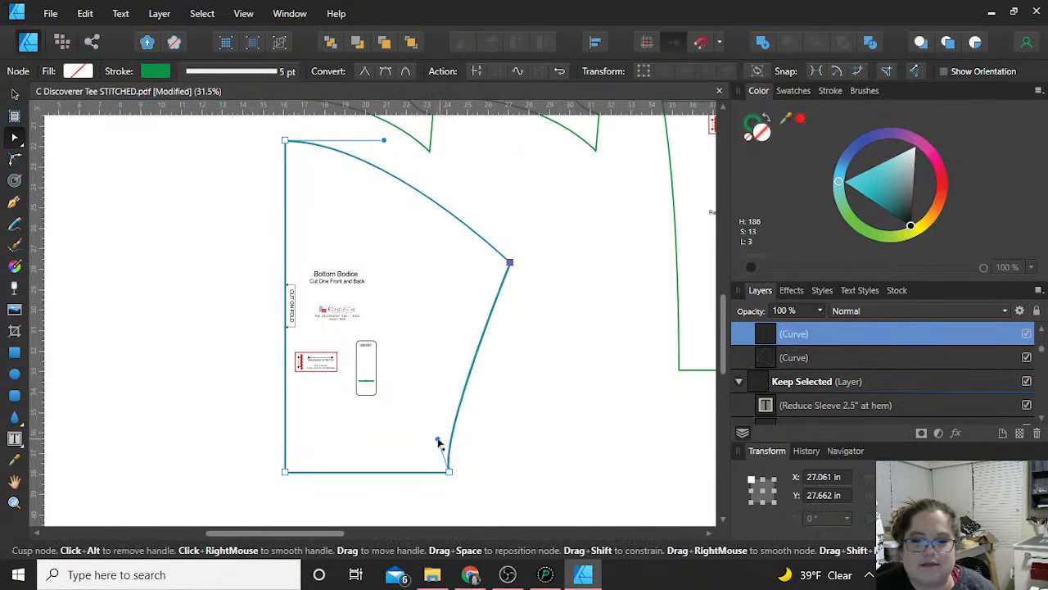
drag(437, 440, 404, 483)
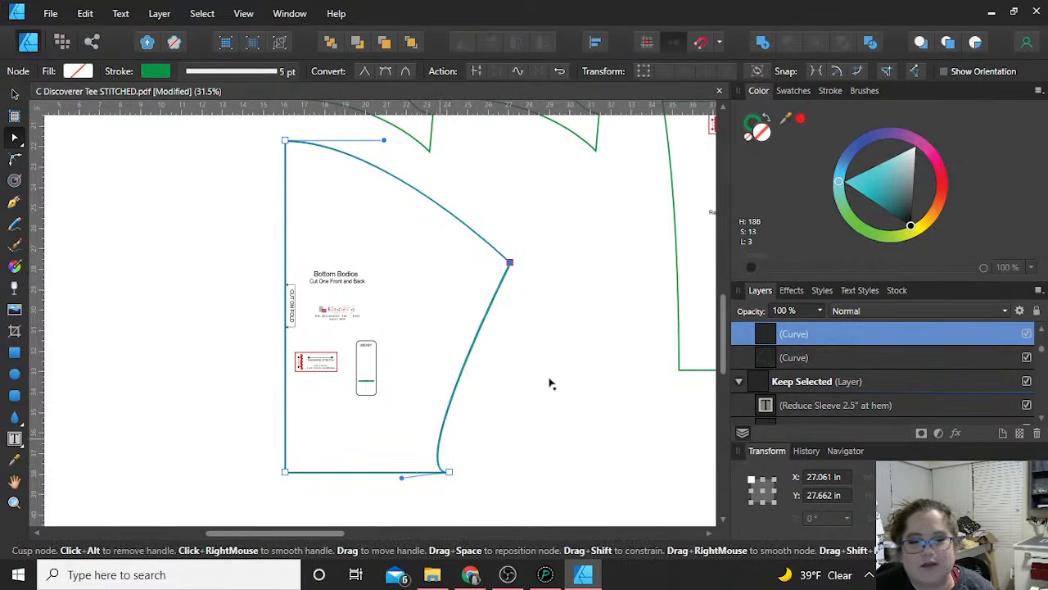
drag(550, 383, 504, 279)
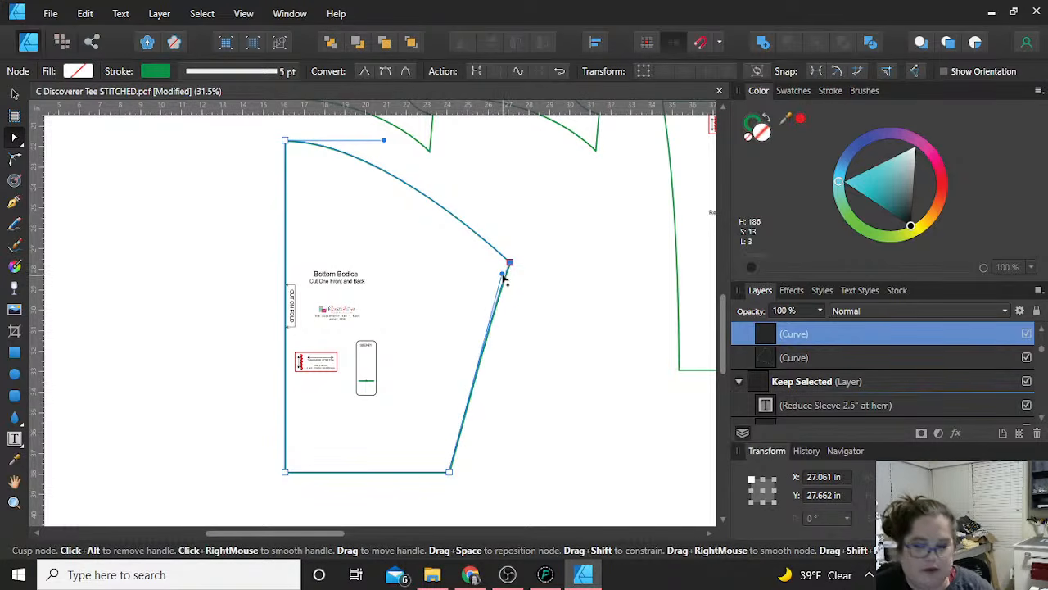
key(ctrl+z)
key(ctrl+z)
key(Escape)
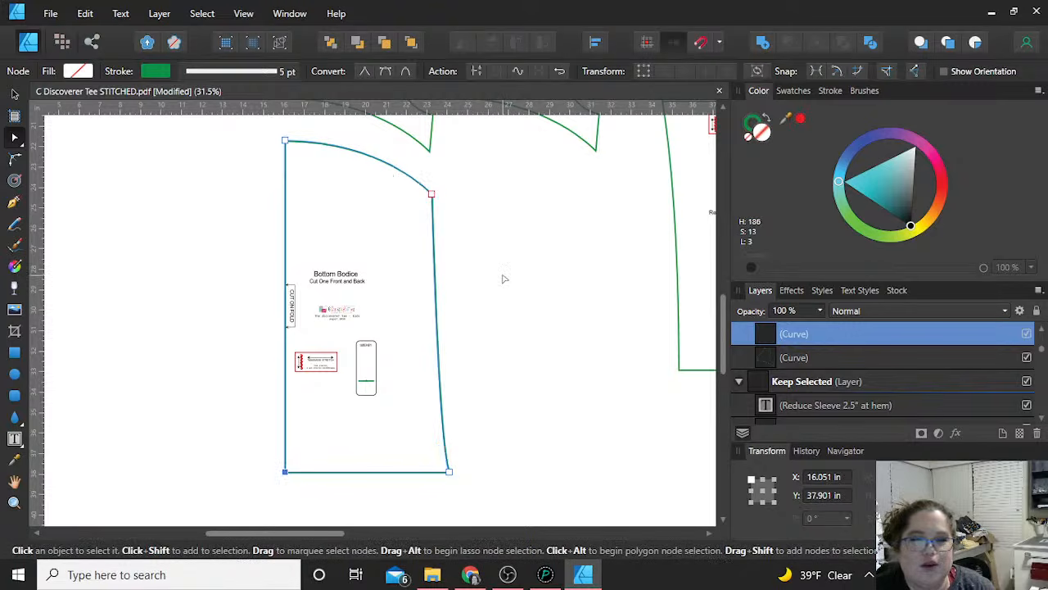
key(Escape)
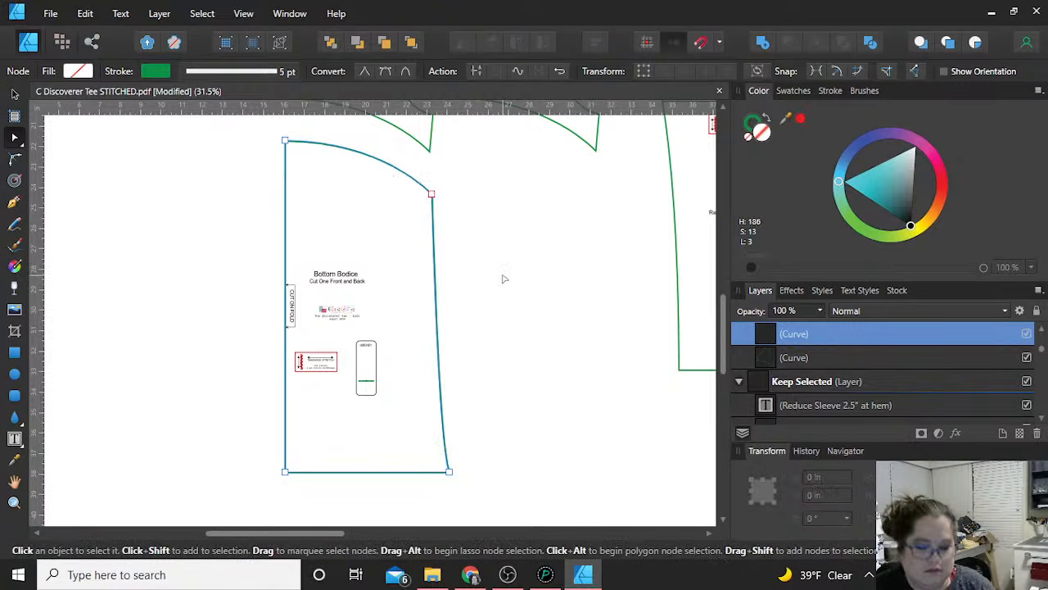
Undo back past the deletion of the "For Waistband Option" note, and redo the deletion
key(ctrl+z)
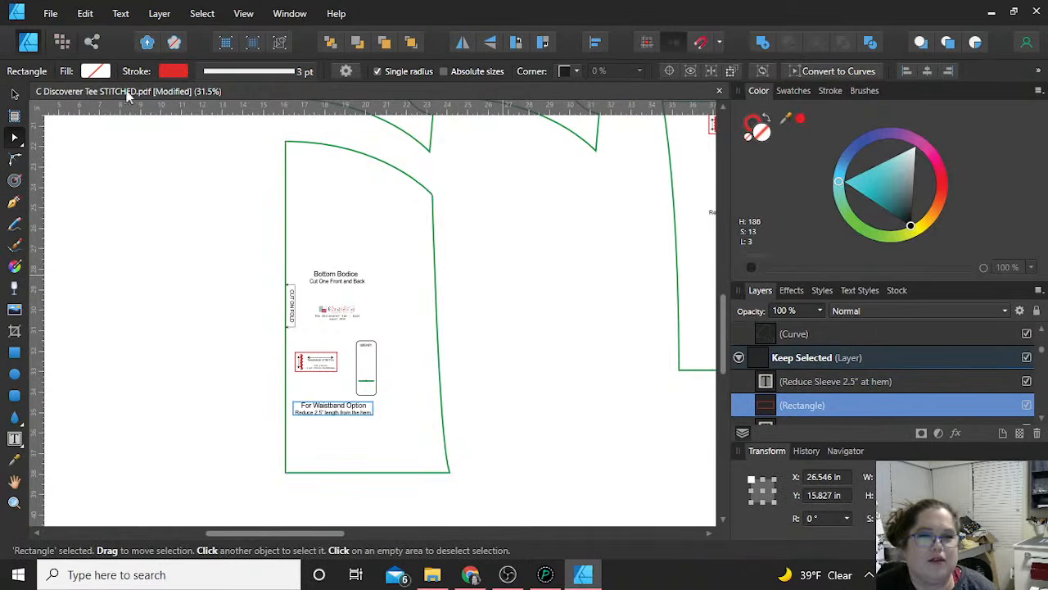
key(ctrl+z)
click(85, 14)
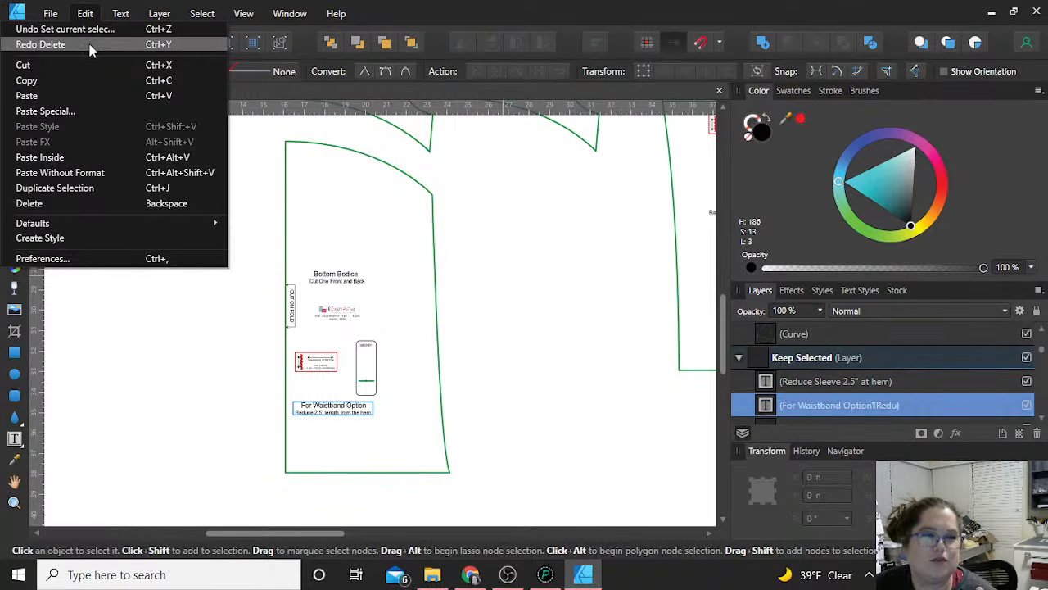
click(90, 46)
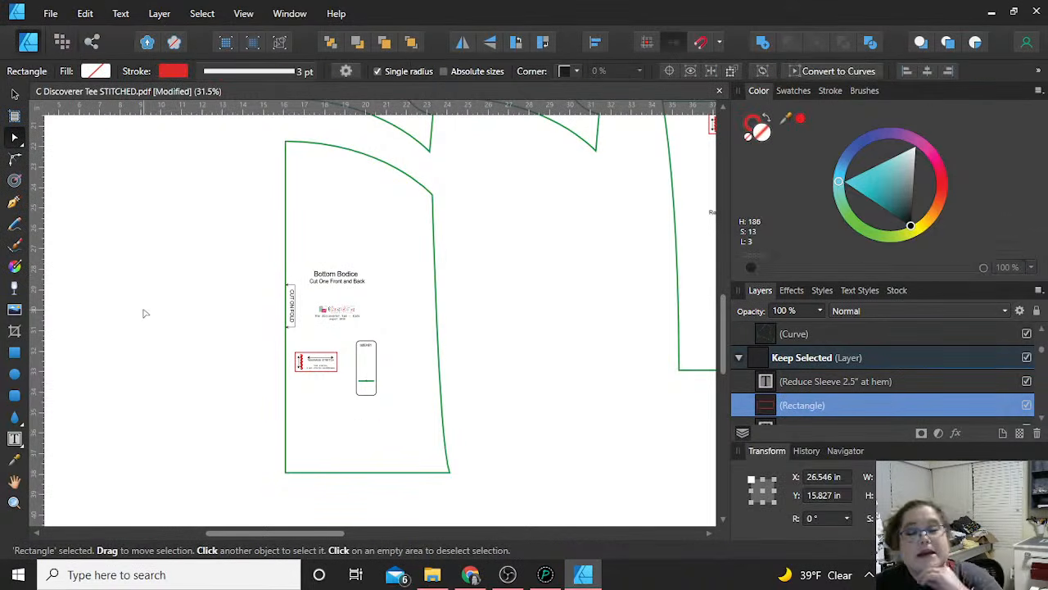
Duplicate the Bottom Bodice outline and flip the copy horizontally
click(288, 176)
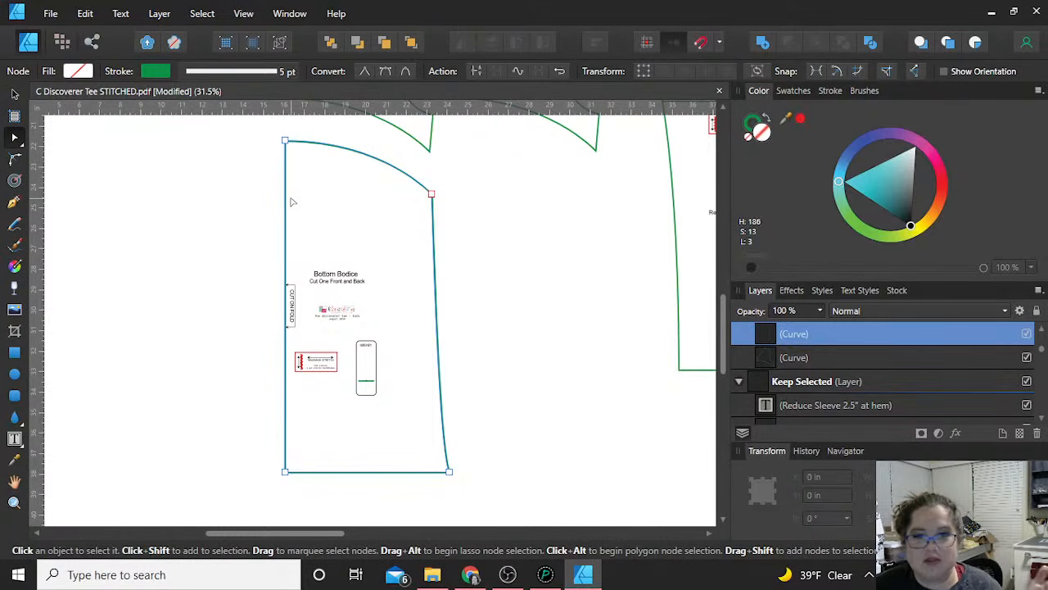
click(15, 94)
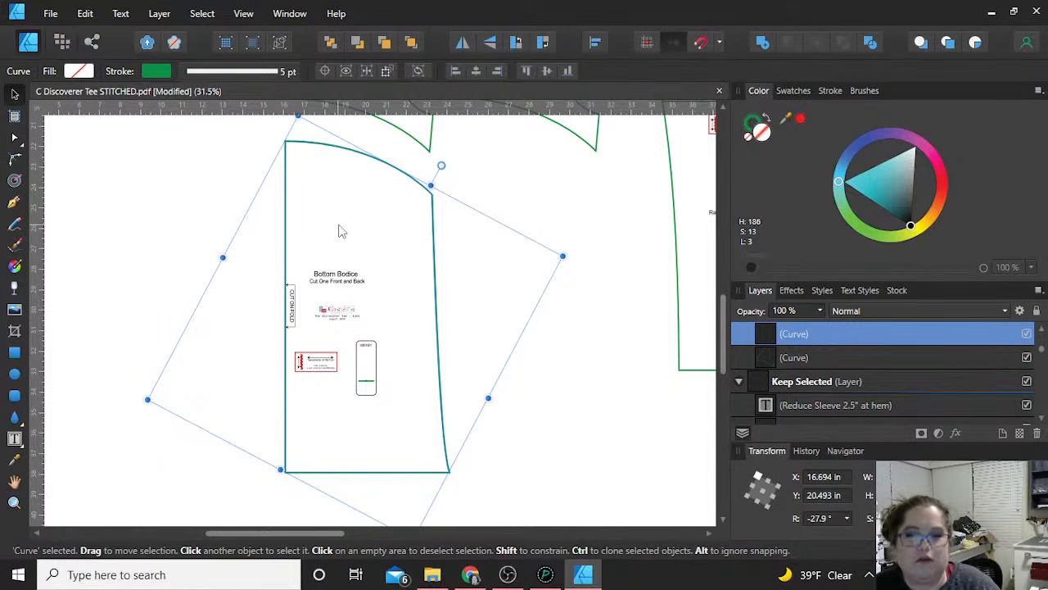
key(ctrl+j)
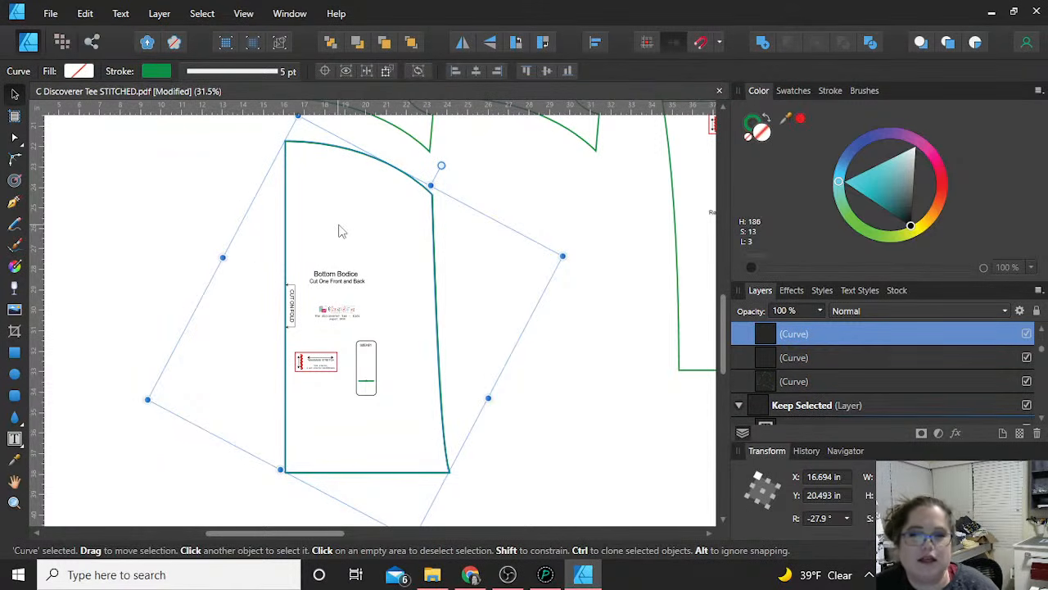
click(462, 47)
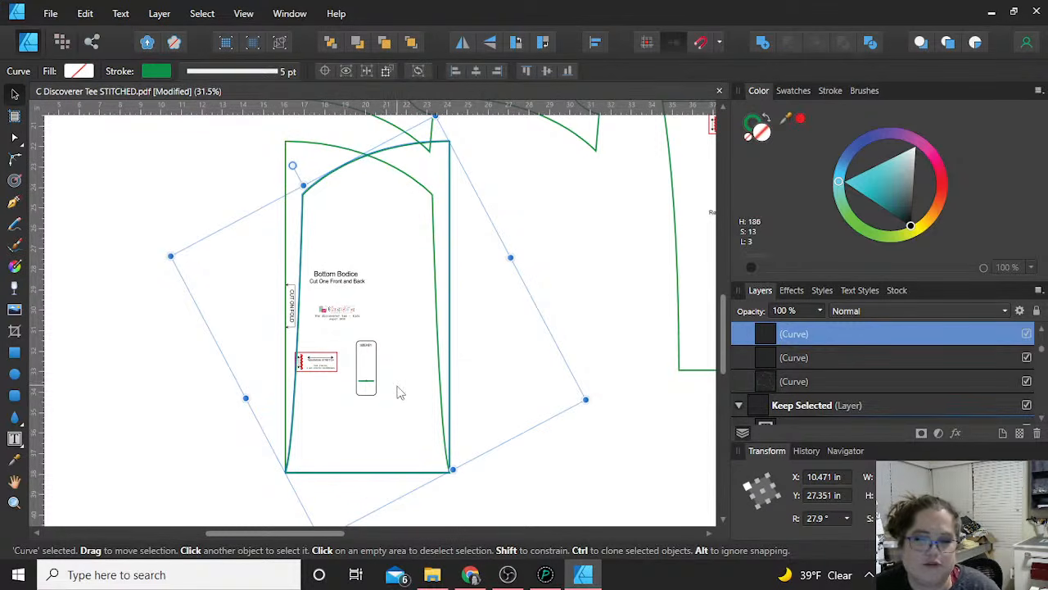
Move the flipped Bottom Bodice half beside the original so that their fold edges meet and their hems line up
drag(399, 393, 230, 417)
scroll(266, 446, up, 4)
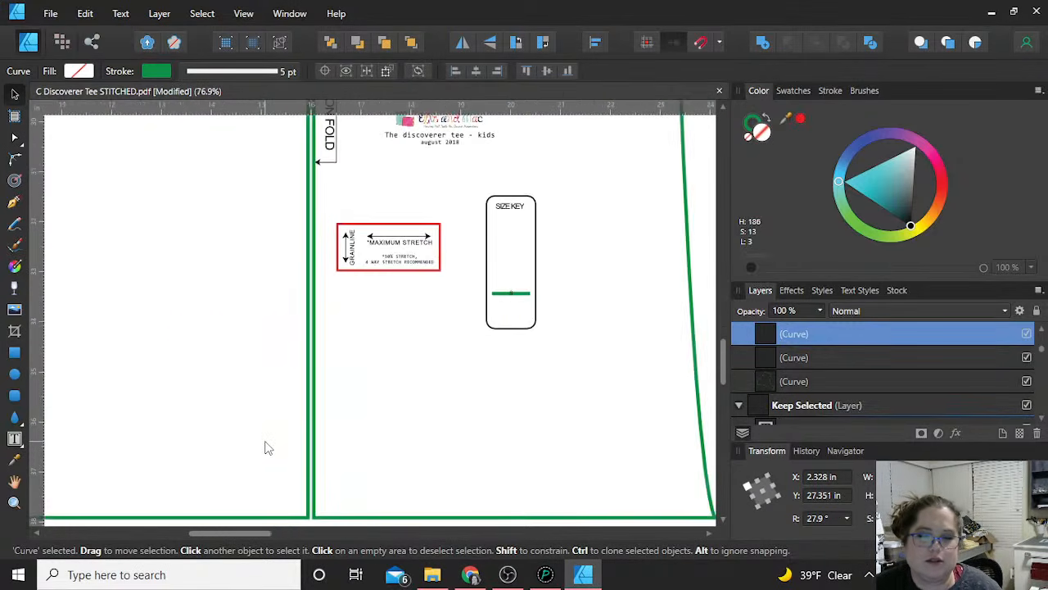
scroll(264, 447, up, 1)
scroll(296, 415, up, 1)
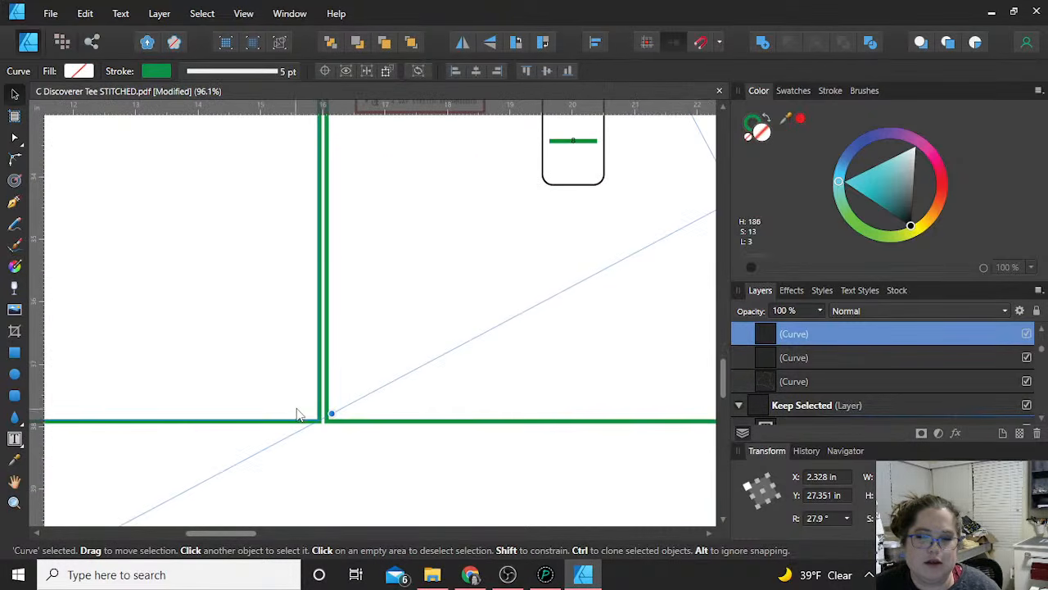
mouse_move(301, 423)
mouse_down()
mouse_move(312, 421)
mouse_move(302, 423)
mouse_up()
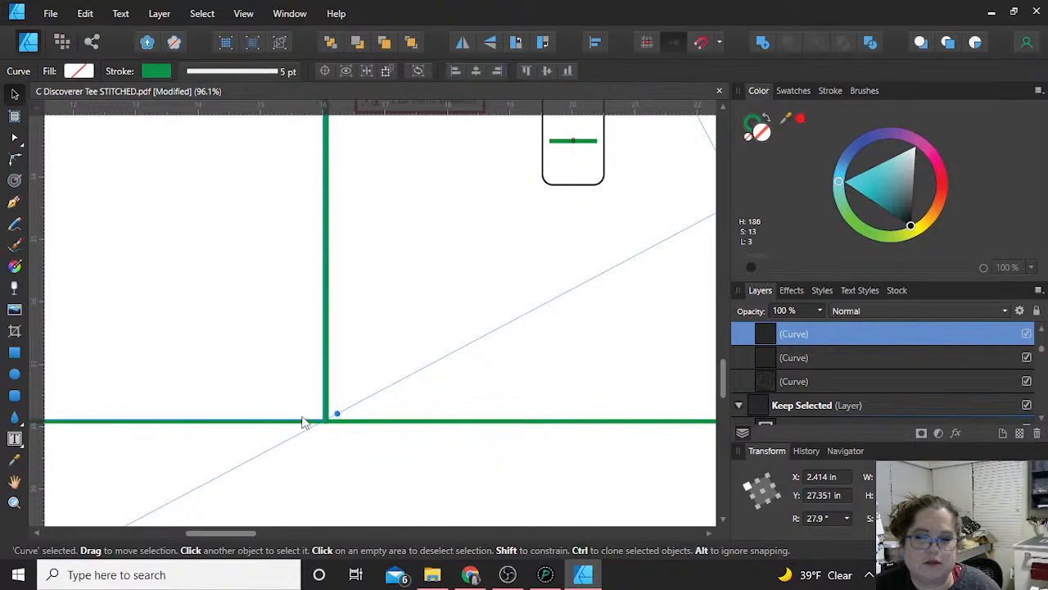
scroll(303, 421, down, 4)
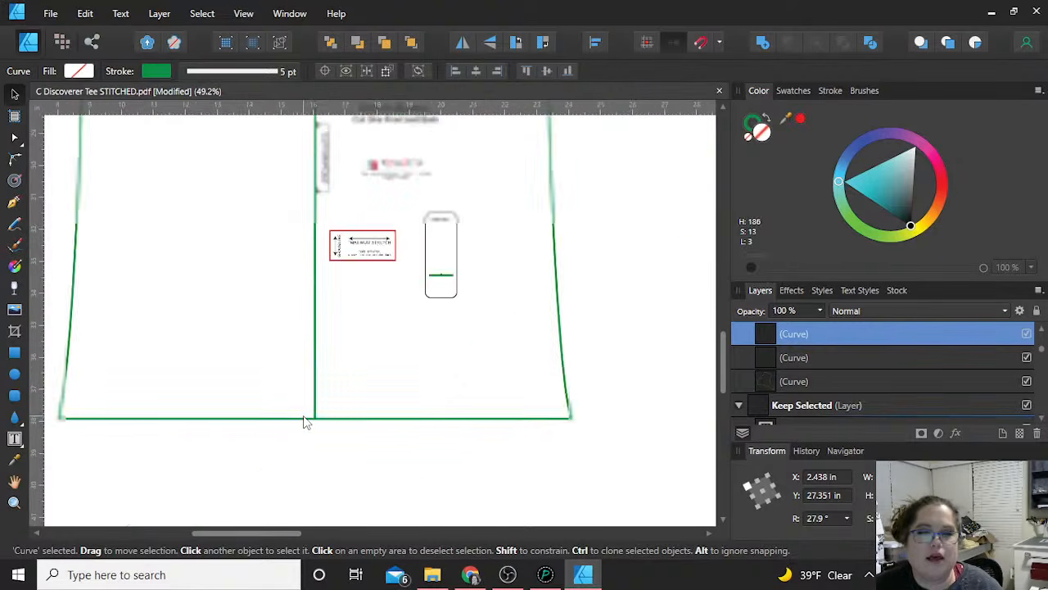
scroll(303, 421, down, 2)
scroll(303, 421, up, 5)
click(524, 404)
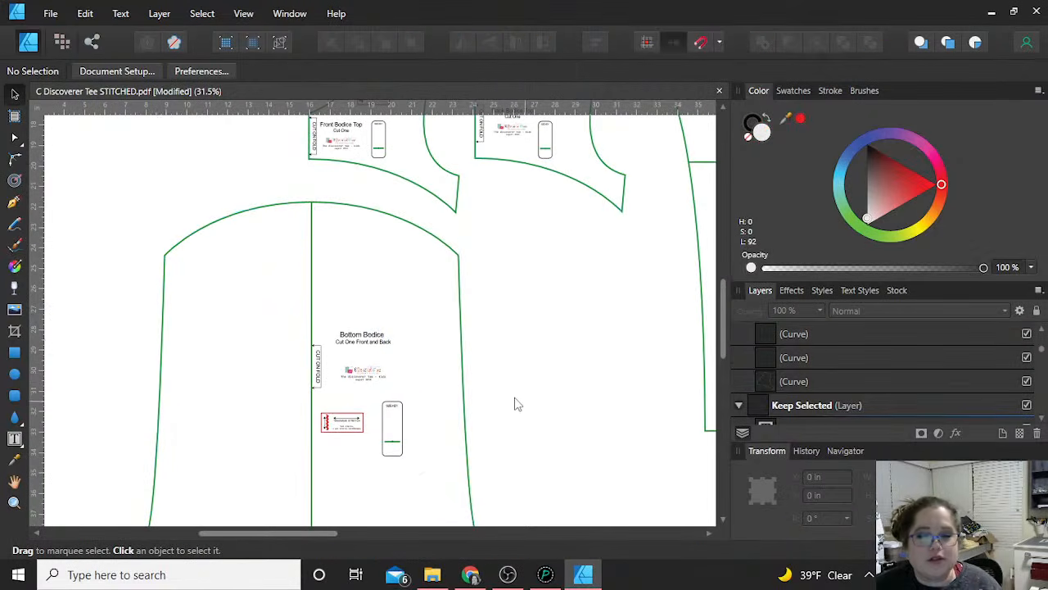
Delete the "CUT ON FOLD" text with its bracket line and both arrowheads from the Bottom Bodice's center line
scroll(651, 372, down, 2)
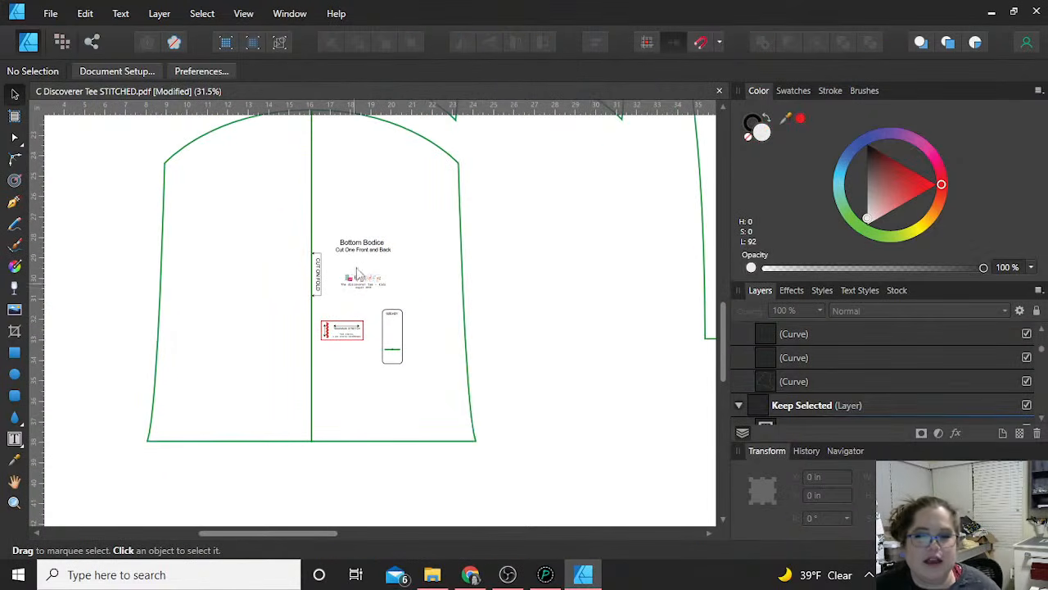
click(320, 287)
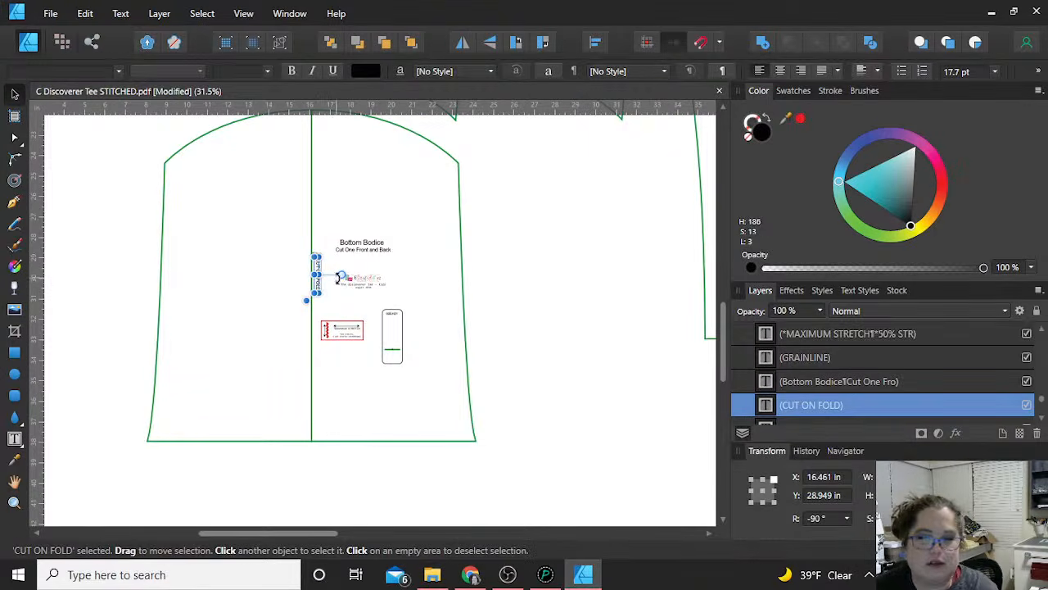
click(320, 293)
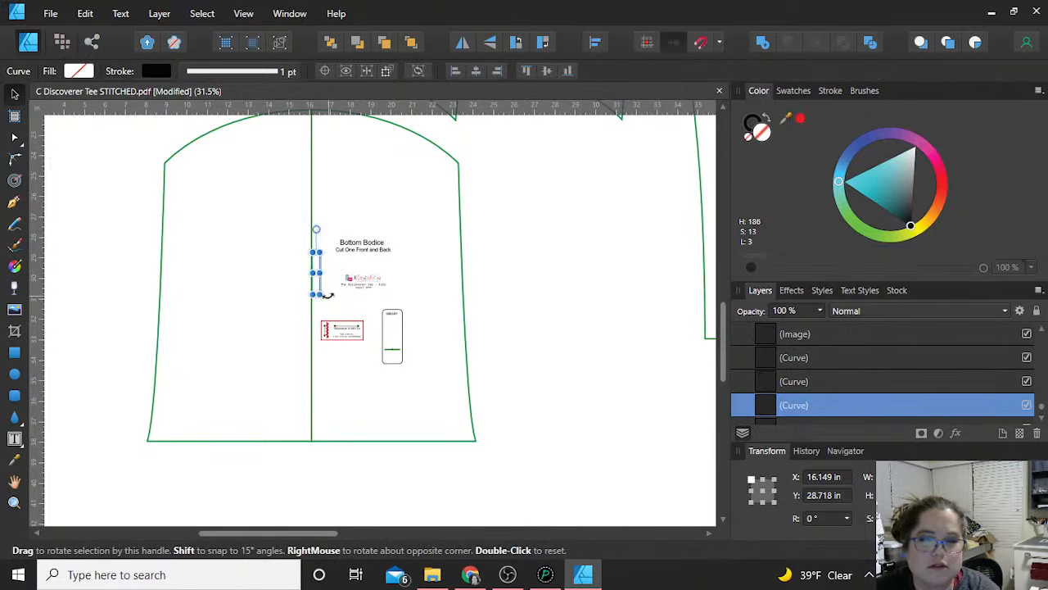
click(336, 262)
scroll(328, 273, up, 5)
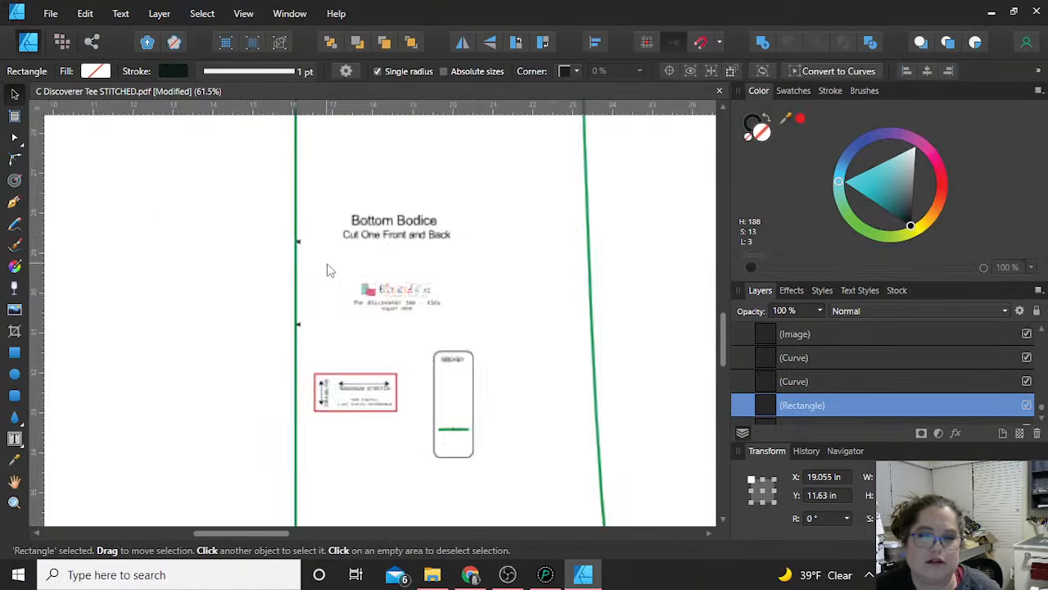
drag(307, 352, 264, 217)
click(538, 302)
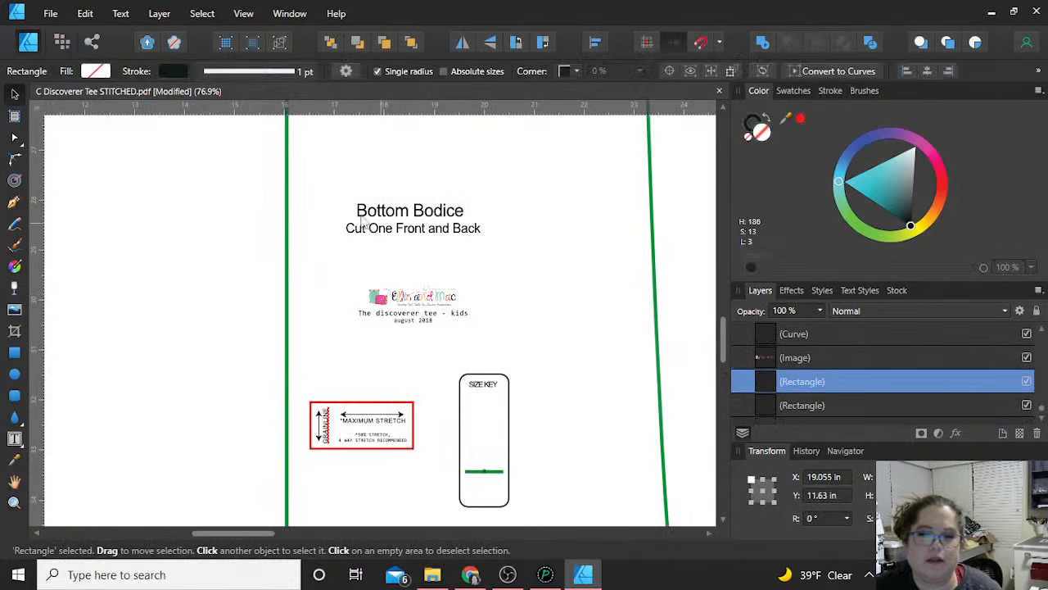
Select both Bottom Bodice halves with their labels and size key, and group them
scroll(471, 259, down, 5)
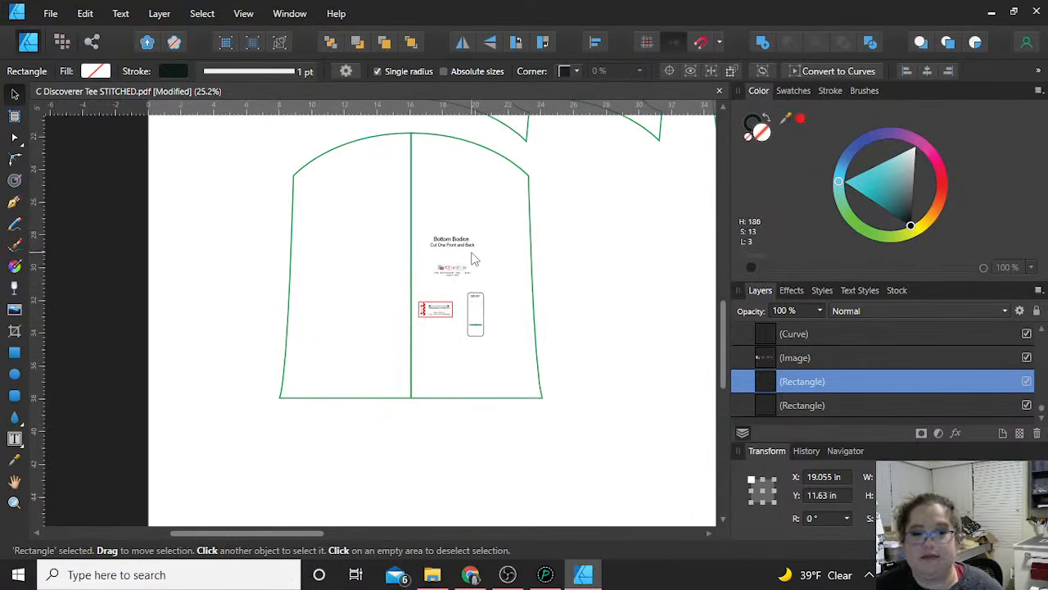
scroll(472, 254, up, 2)
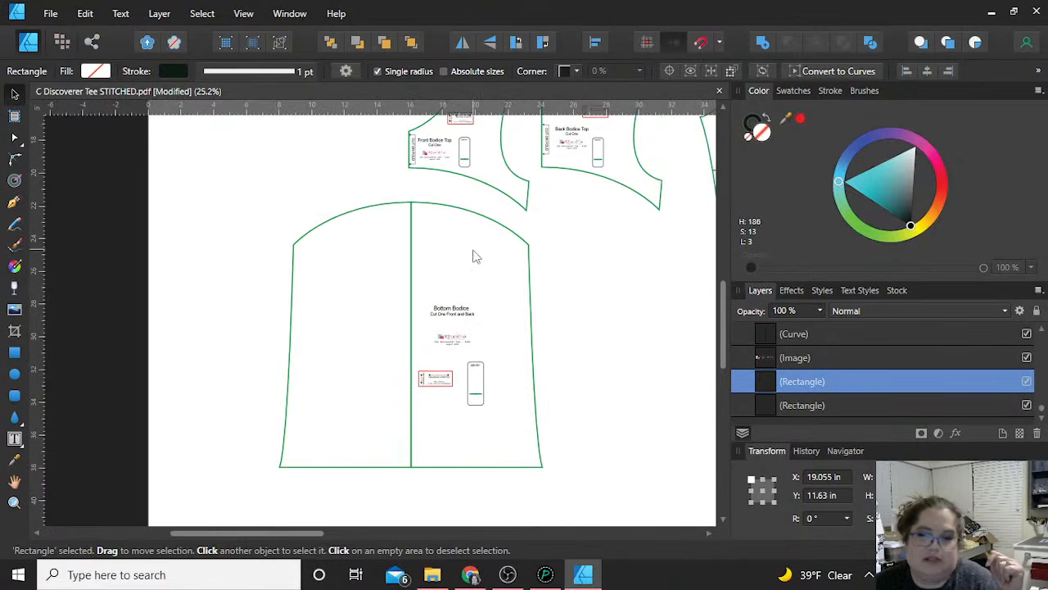
click(255, 212)
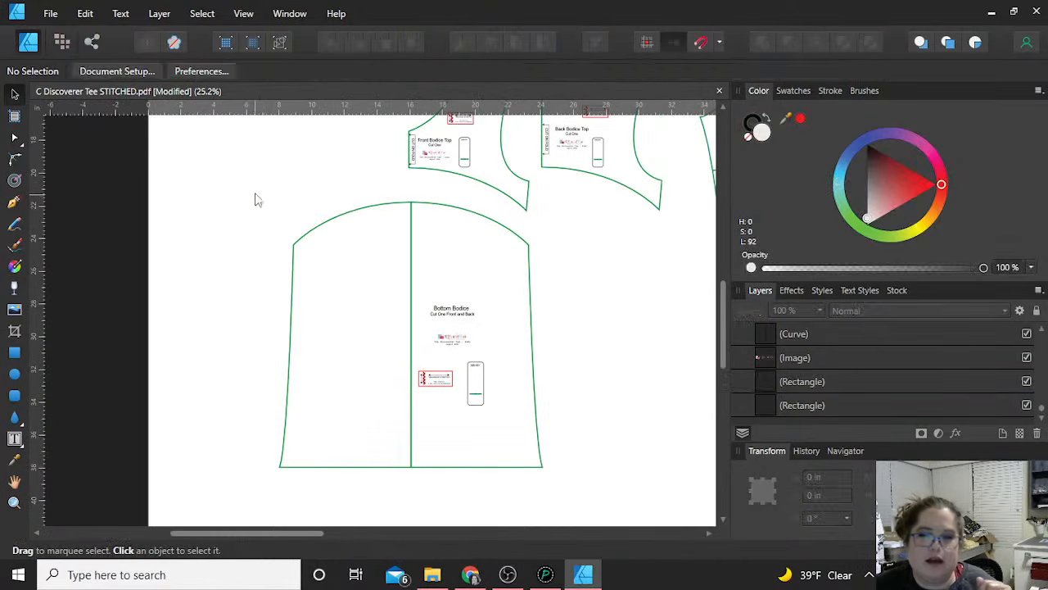
drag(254, 195, 564, 488)
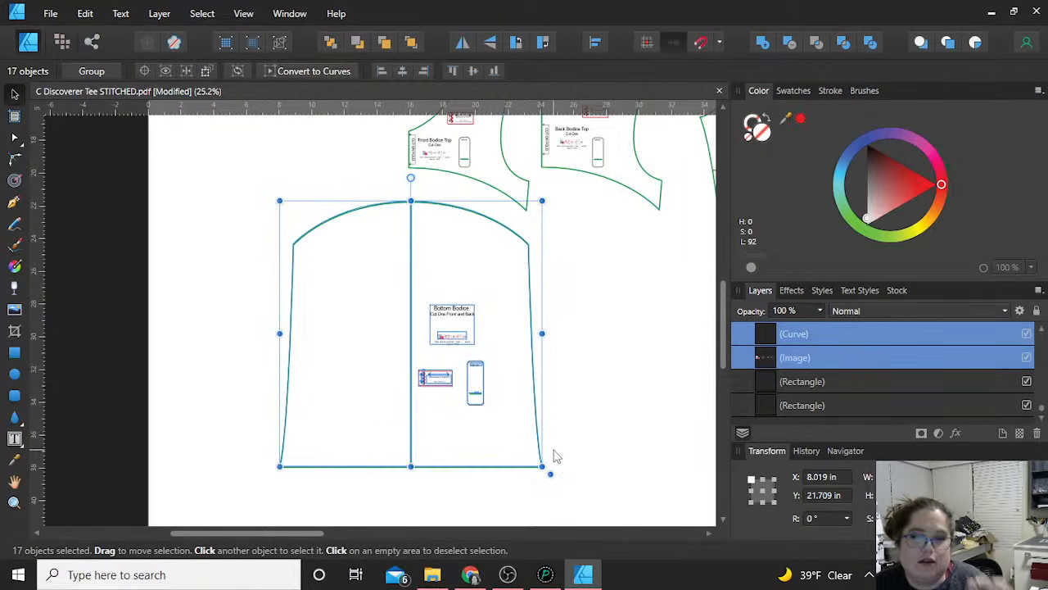
key(ctrl+g)
Duplicate the Bottom Bodice group and place the copy diagonally below the original, at about X 17.9 in, Y 33.6 in
scroll(537, 452, down, 3)
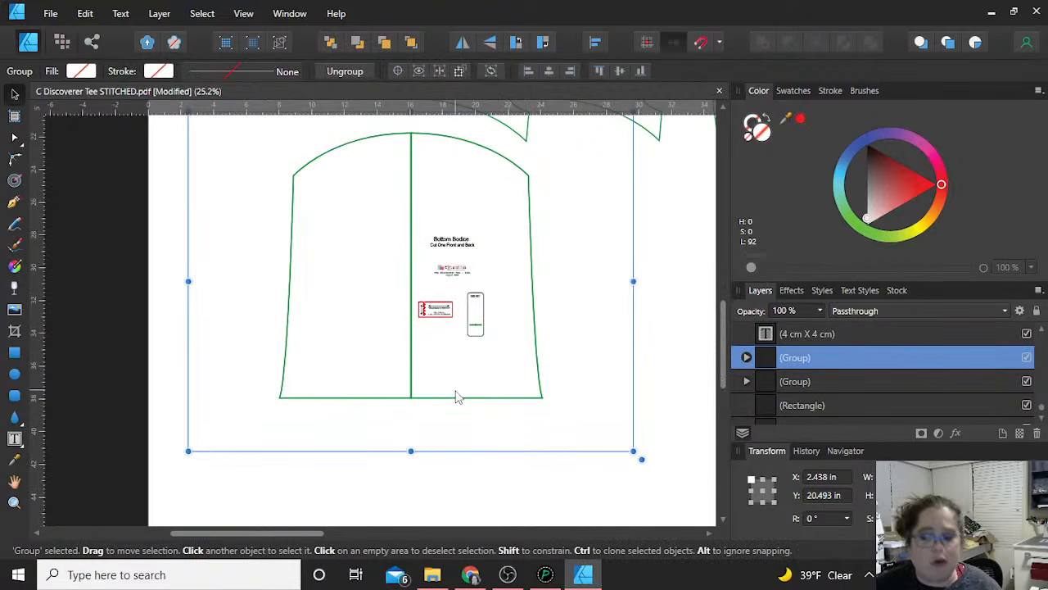
scroll(457, 396, down, 3)
drag(453, 319, 490, 448)
scroll(490, 448, down, 5)
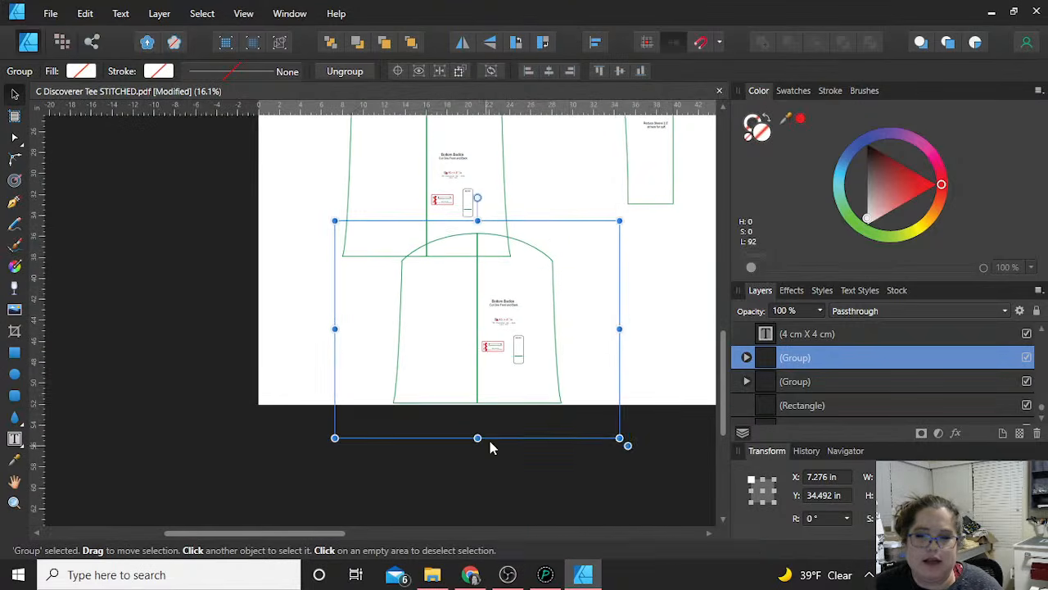
drag(493, 339, 605, 330)
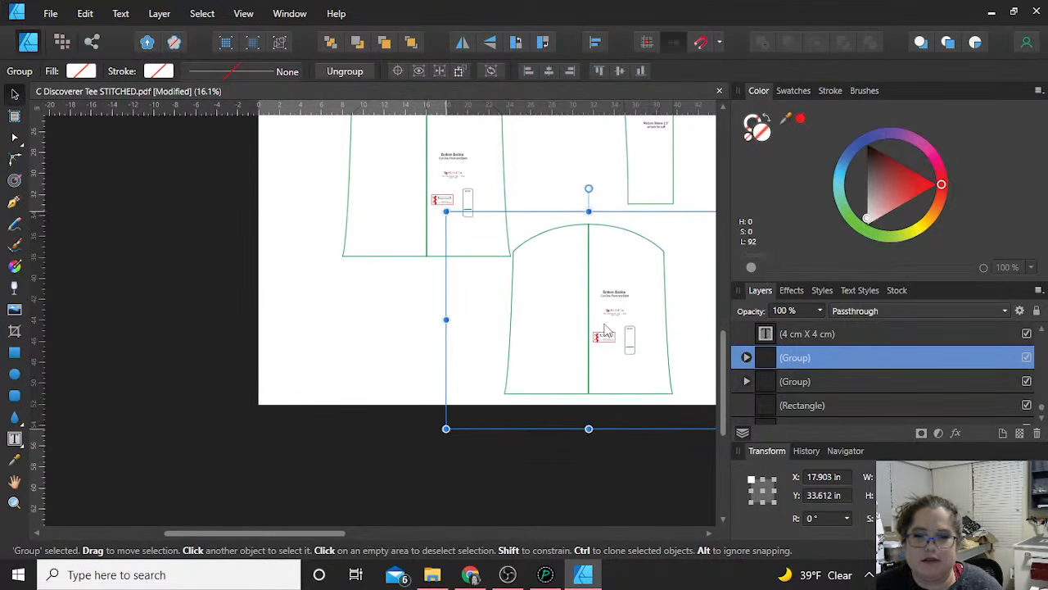
Move the original Bottom Bodice group down beside its copy, at about X -1.5 in, Y 33.7 in
click(331, 360)
scroll(336, 357, up, 5)
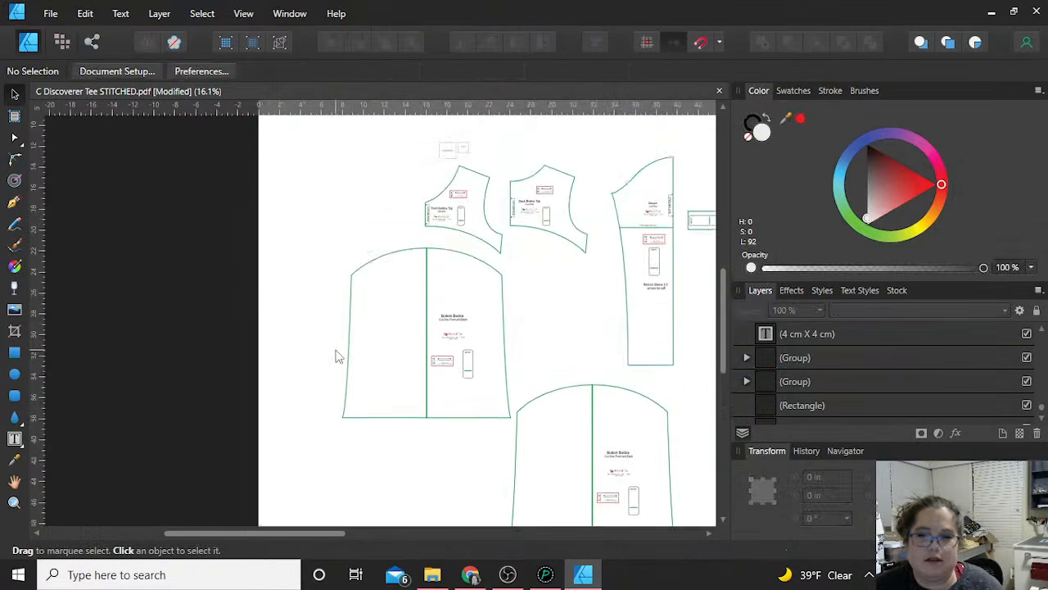
scroll(339, 356, down, 1)
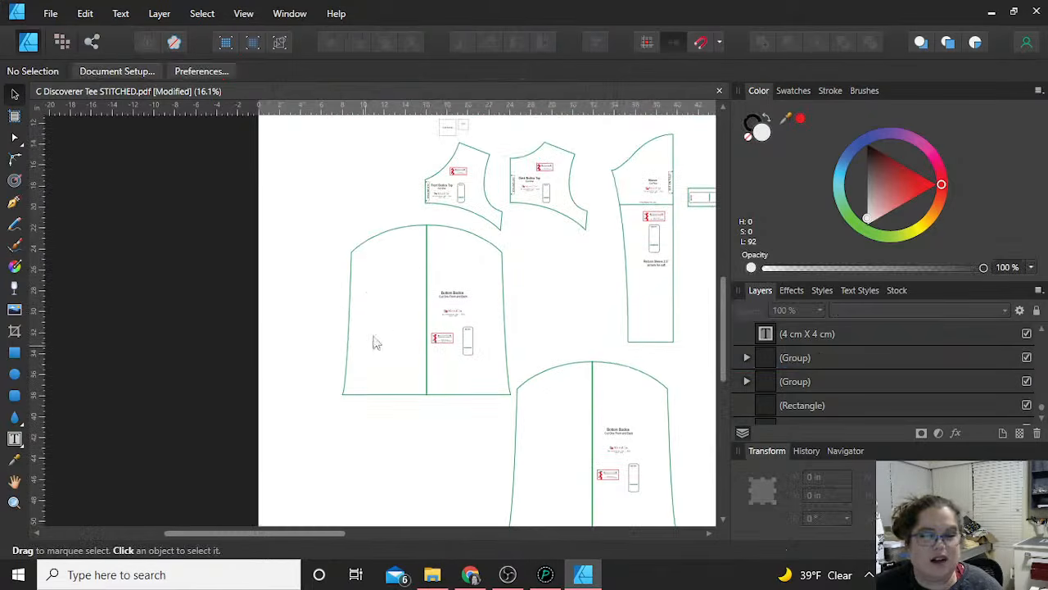
click(424, 310)
drag(425, 311, 388, 428)
scroll(415, 354, down, 3)
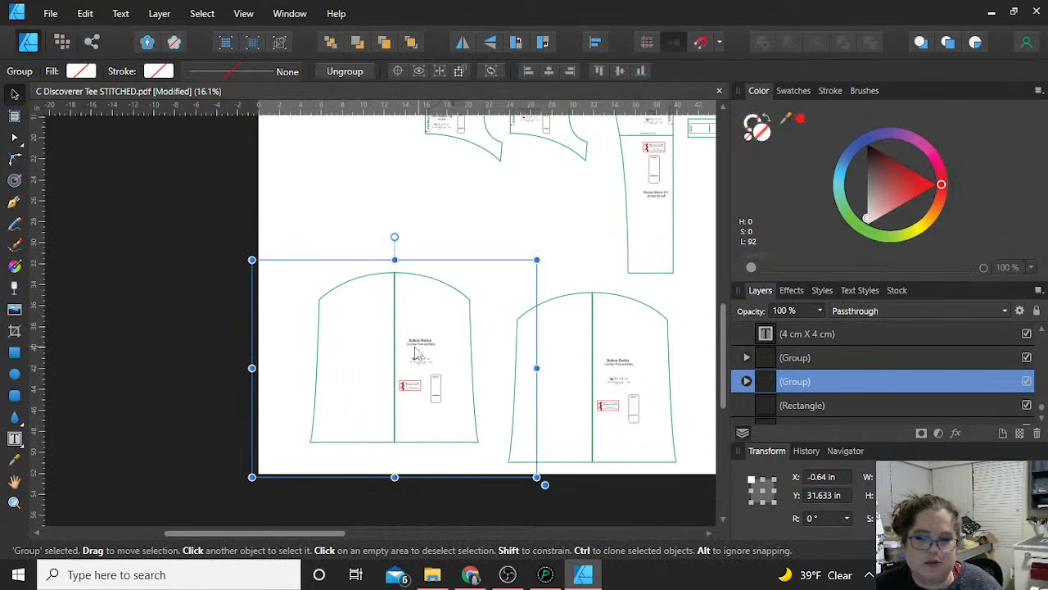
drag(416, 353, 388, 375)
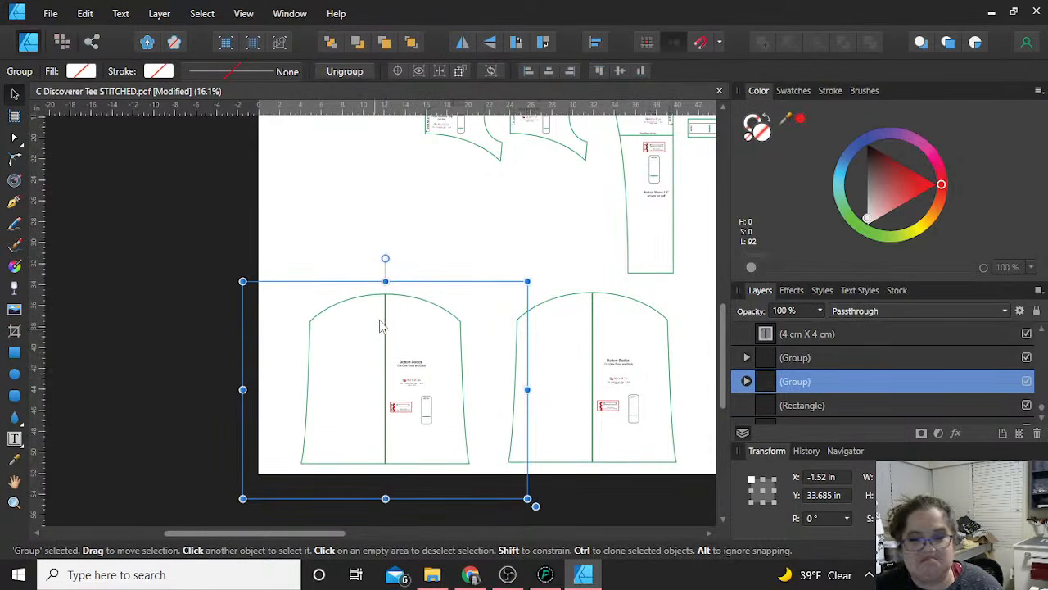
scroll(381, 325, up, 2)
click(199, 274)
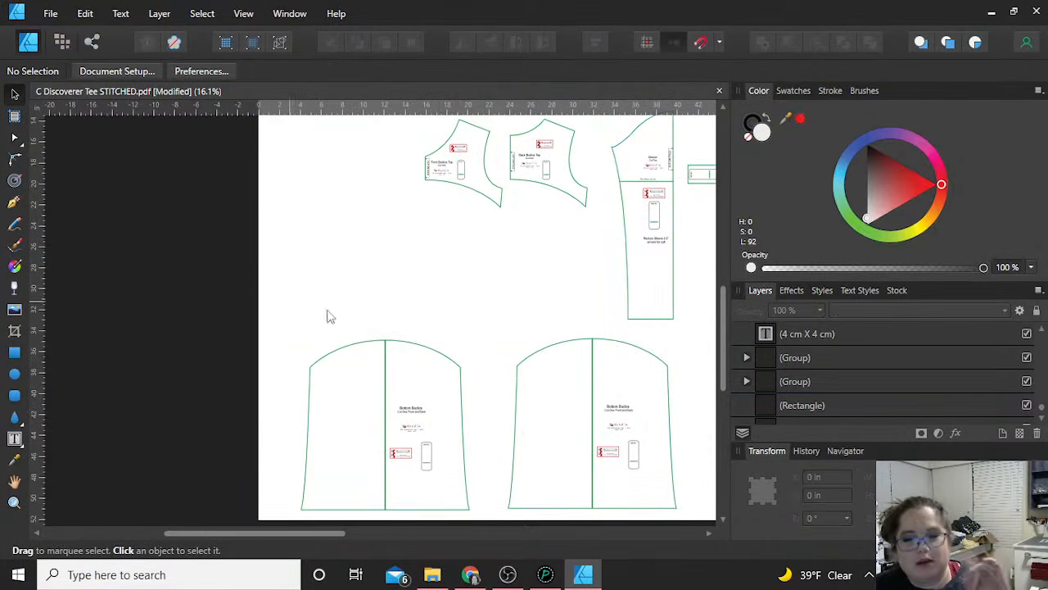
Group the neckband outline with its labels and place the group beside the second Bottom Bodice, at about X 40.7 in, Y 41.7 in
drag(304, 533, 375, 536)
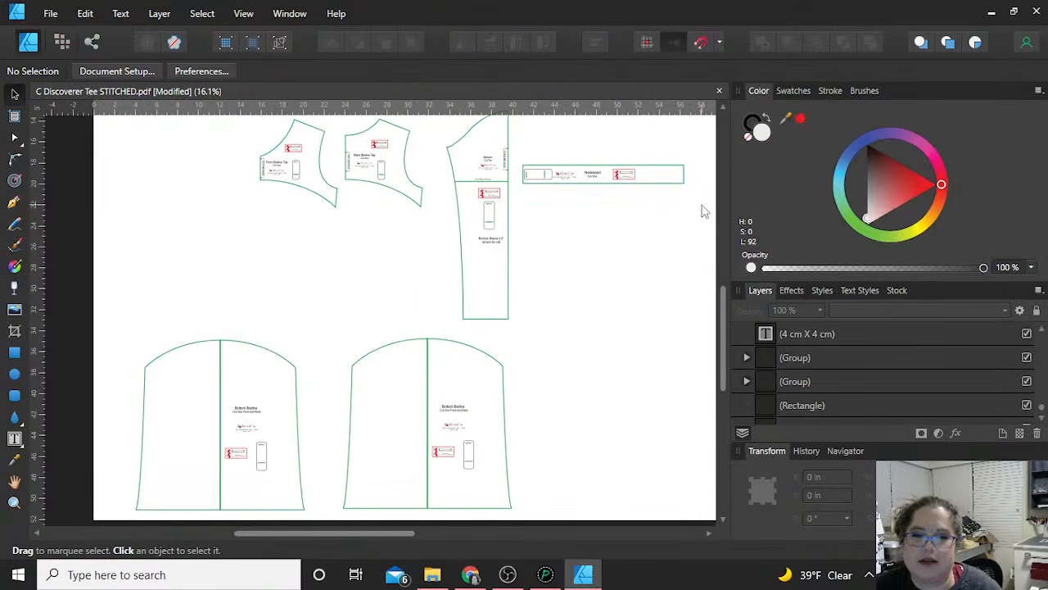
drag(699, 208, 519, 146)
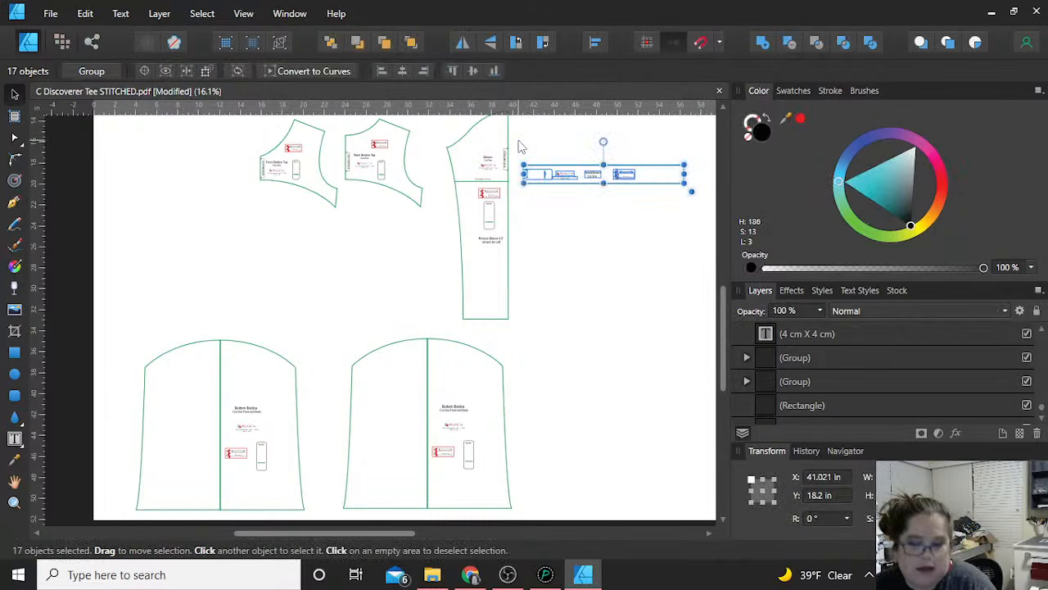
key(ctrl+g)
drag(579, 180, 557, 434)
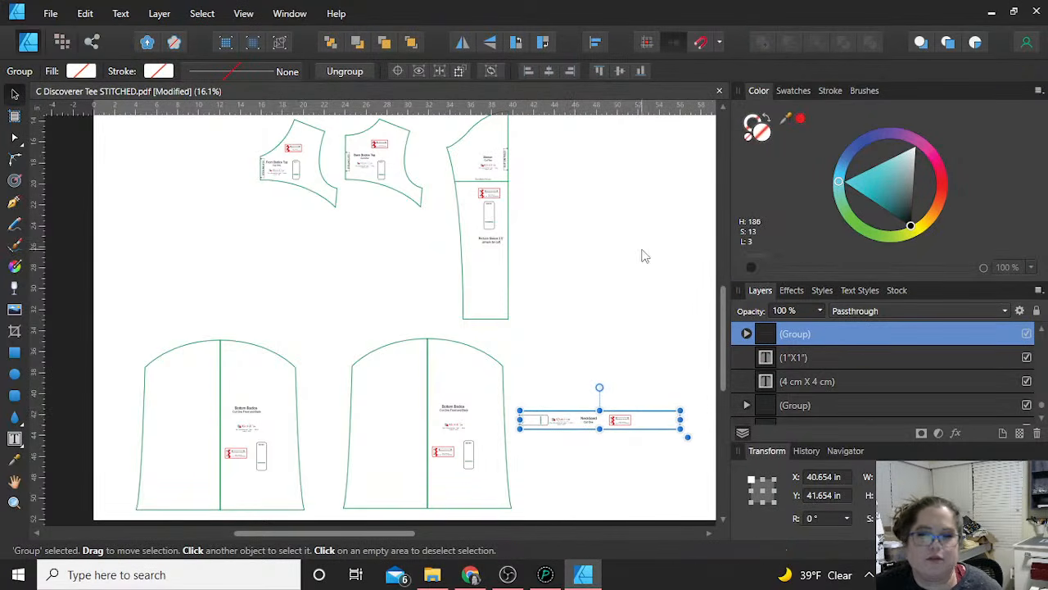
click(563, 278)
Move the 1" and 4 cm test squares away from the Front Bodice Top toward the page's left edge, at about X 1.4 in, Y 10 in
scroll(403, 280, up, 1)
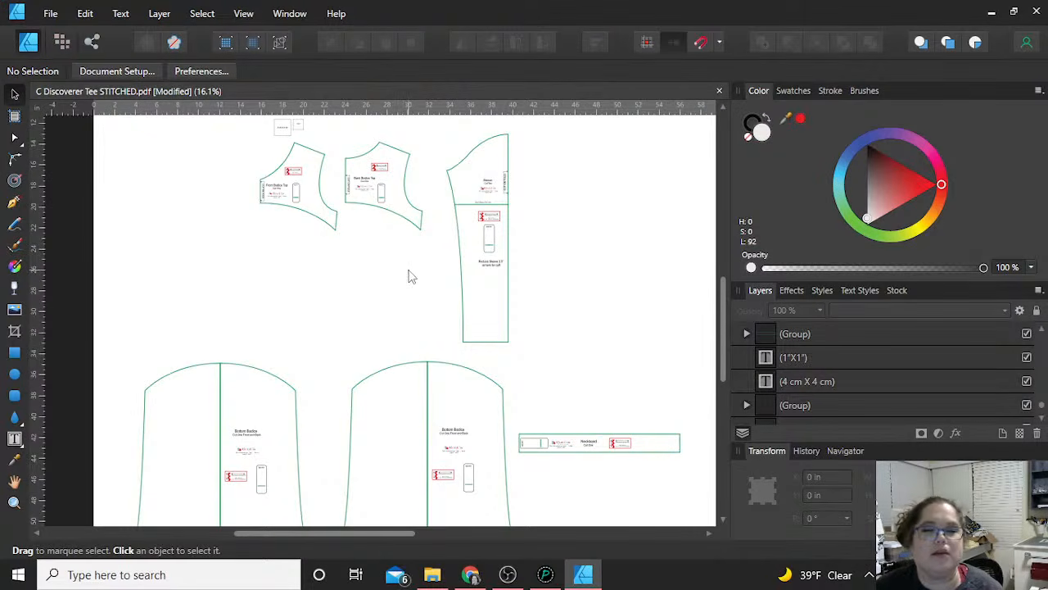
scroll(339, 278, up, 1)
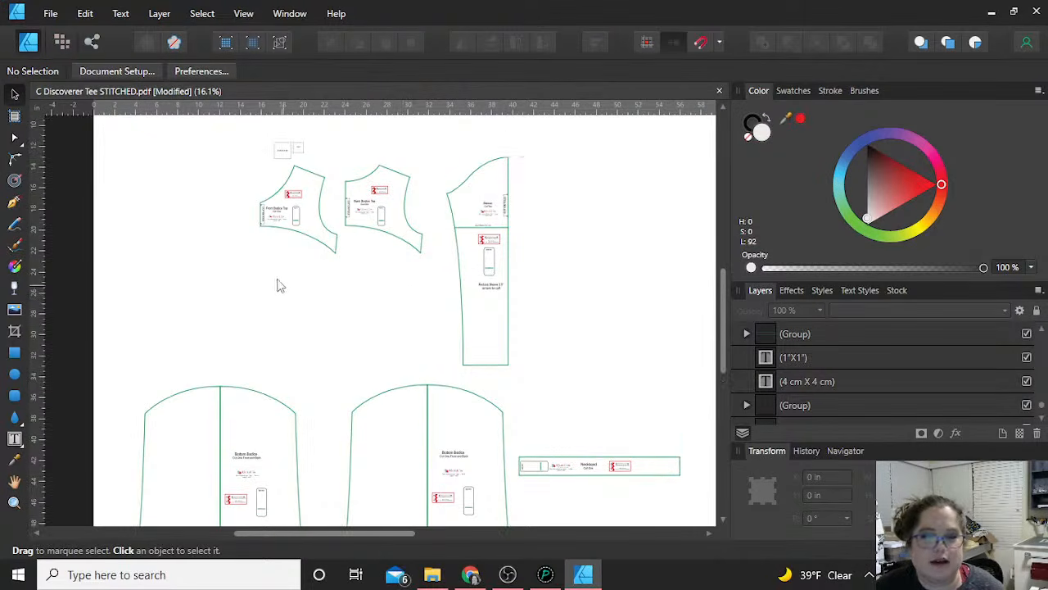
drag(256, 121, 116, 136)
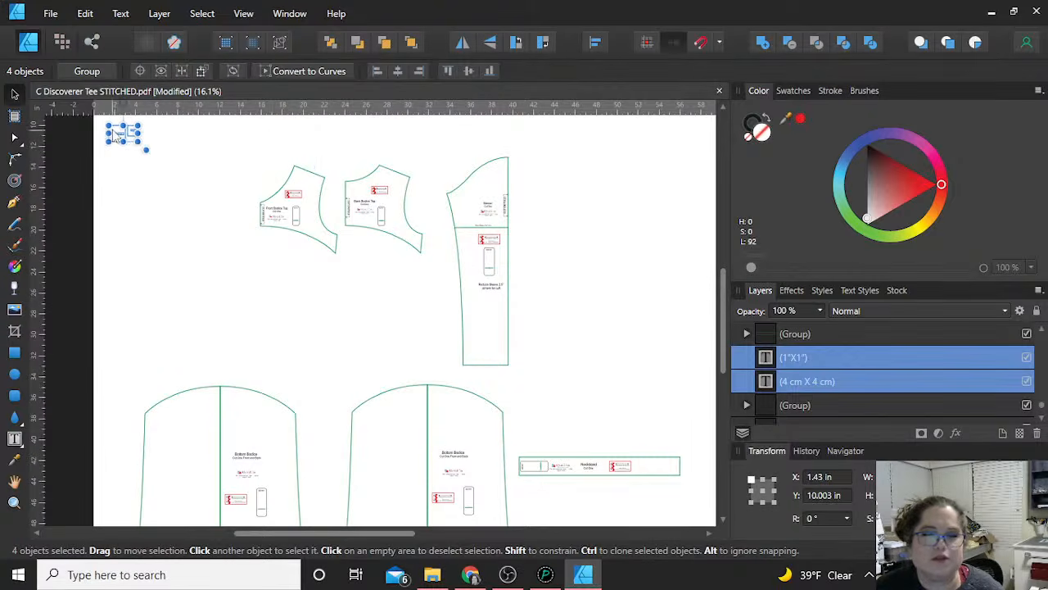
click(194, 278)
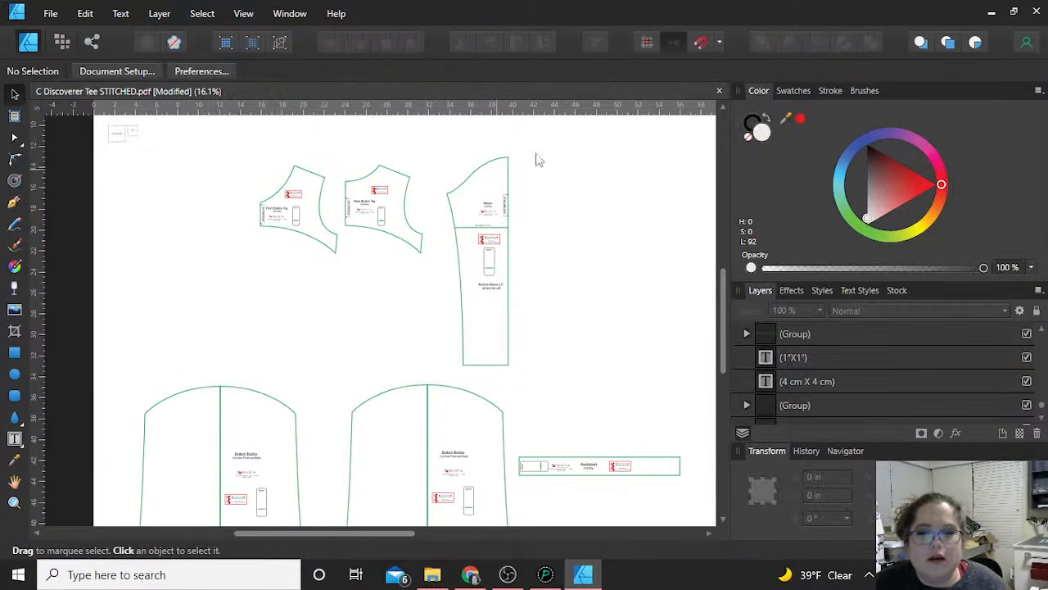
Examine the Sleeve's full outline and its Short Sleeve Cut Line to see which curves they consist of
click(463, 246)
click(603, 232)
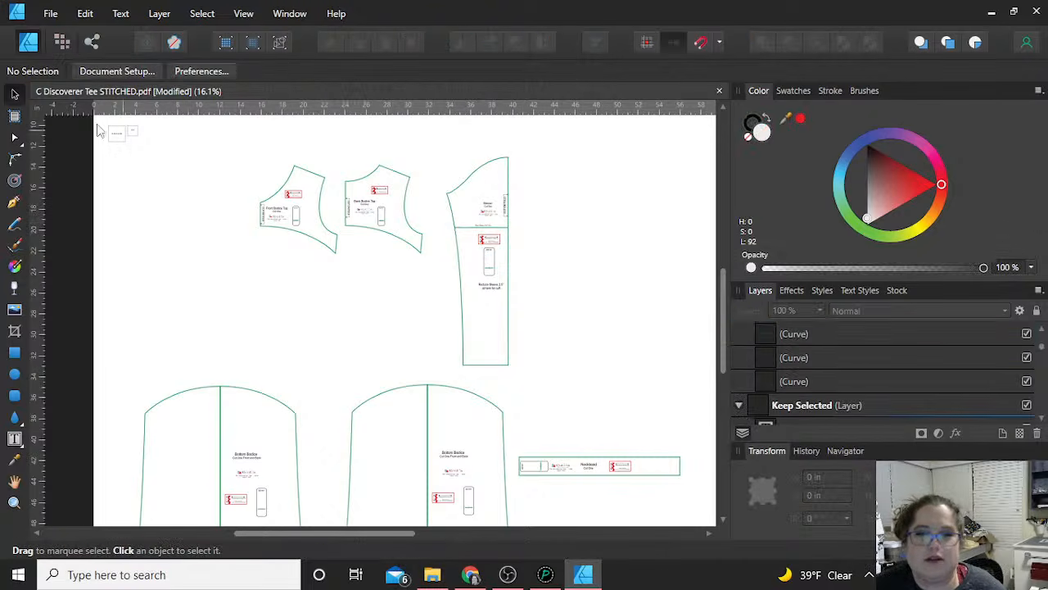
click(468, 235)
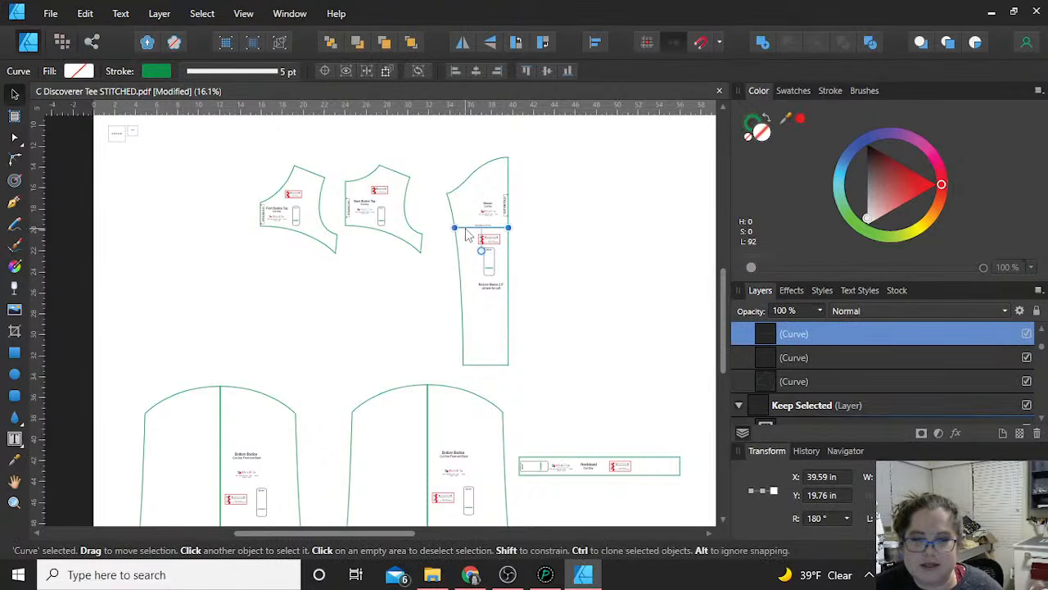
scroll(552, 239, up, 2)
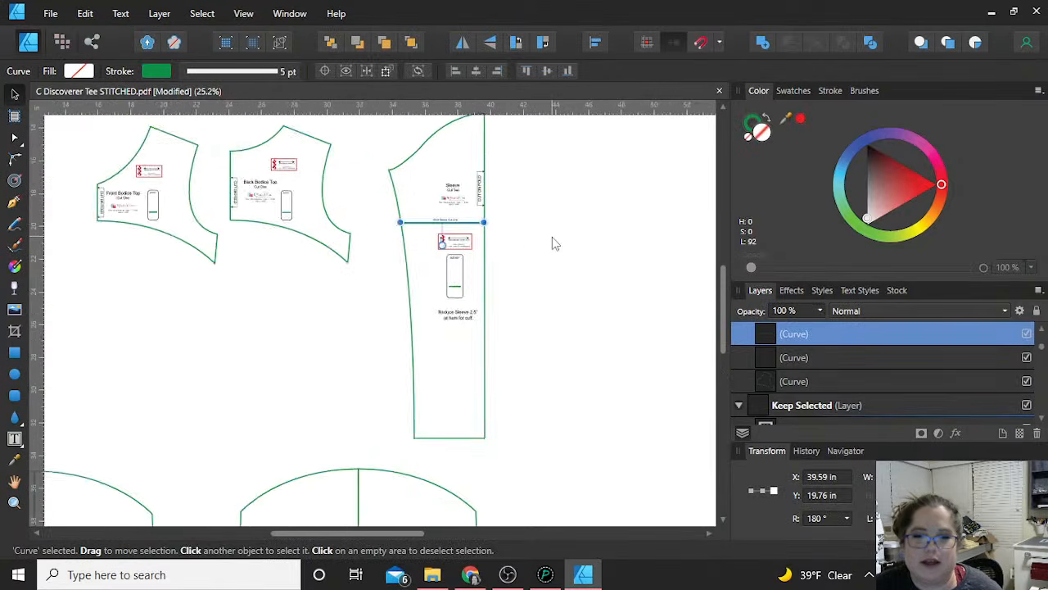
scroll(552, 243, up, 1)
click(467, 262)
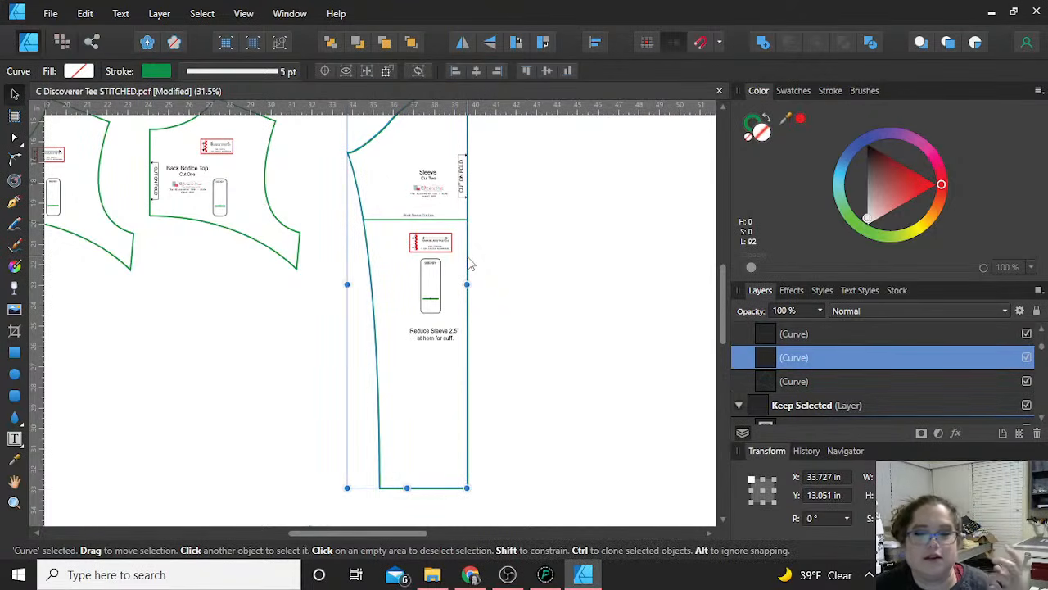
click(556, 246)
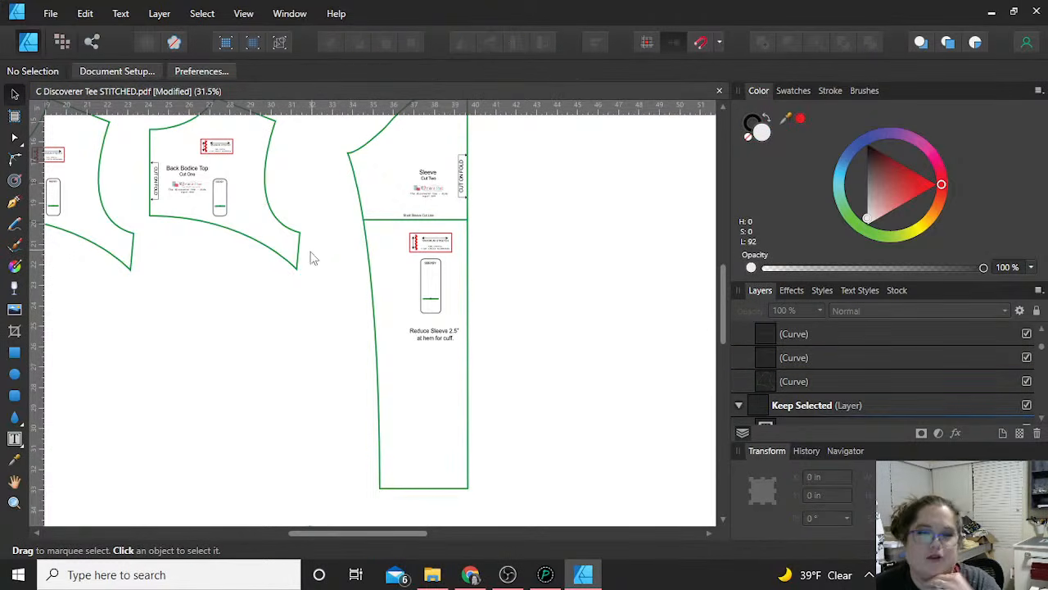
Add nodes where the Short Sleeve Cut Line meets the Sleeve's side and fold edges, and break the outline at both nodes
click(18, 139)
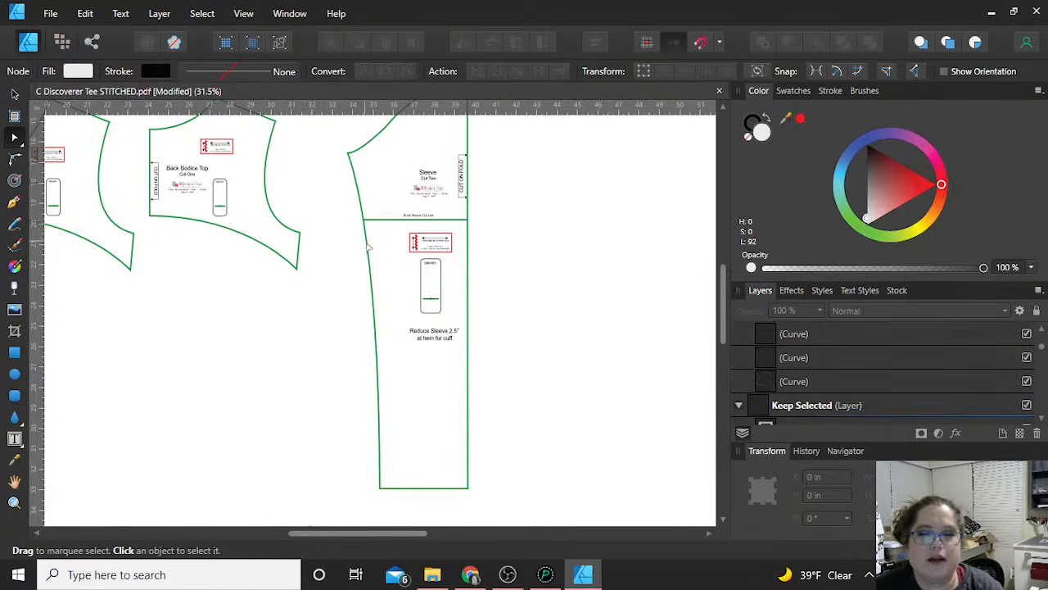
scroll(371, 245, up, 3)
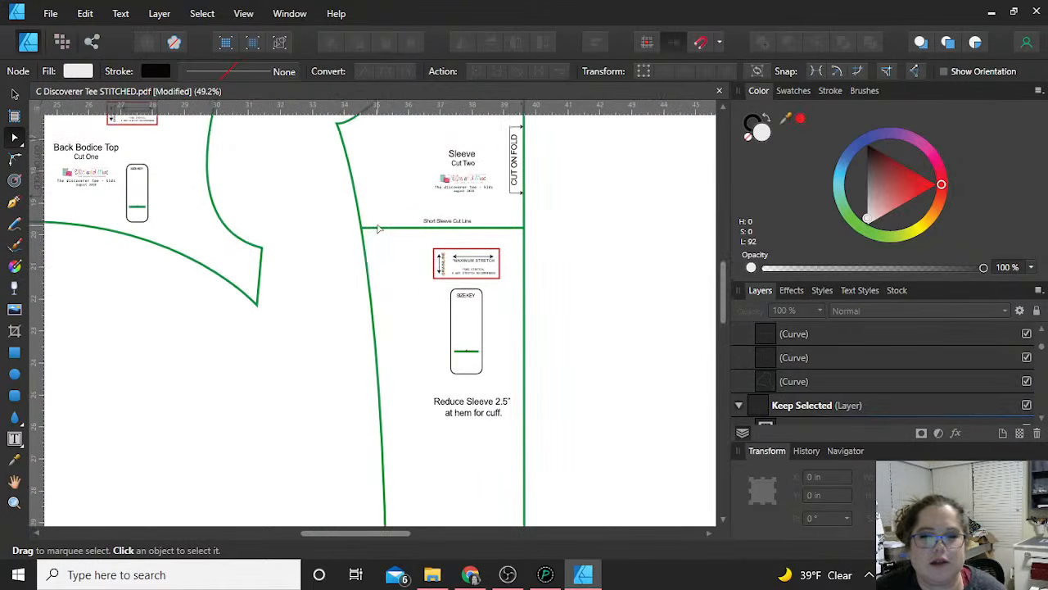
scroll(370, 232, up, 4)
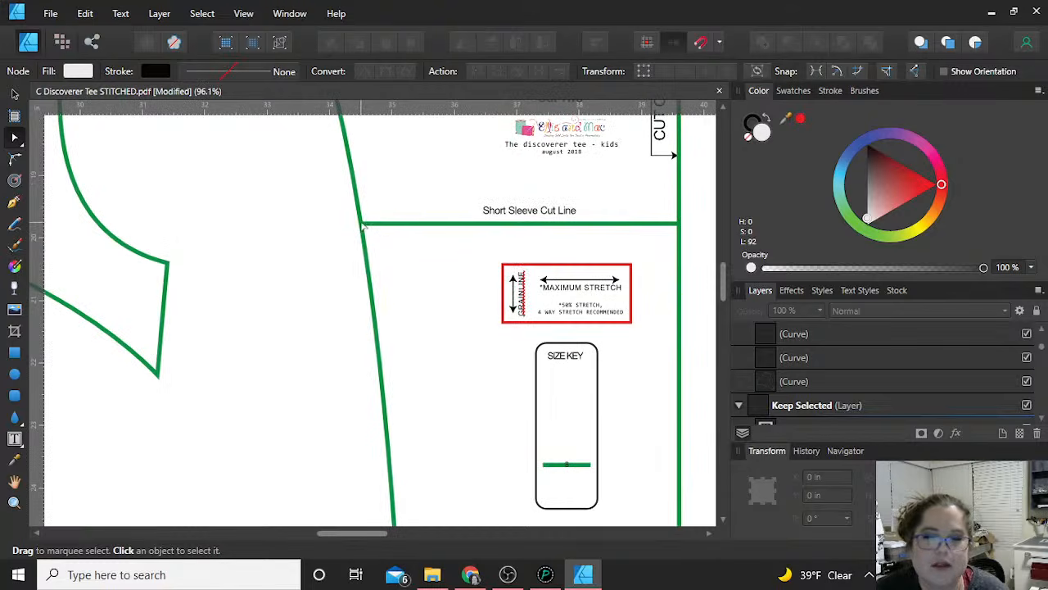
click(362, 228)
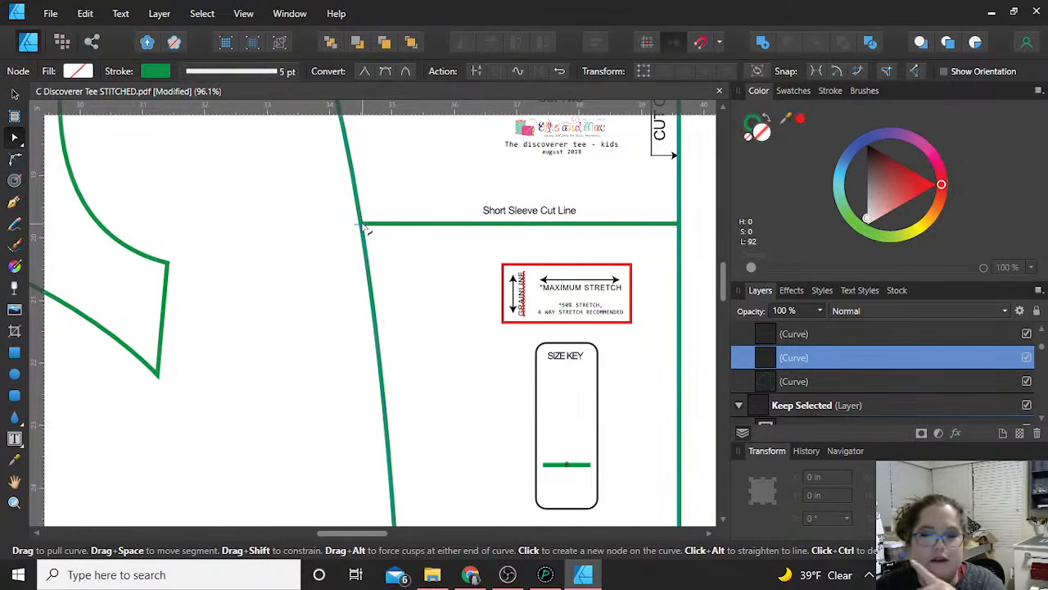
click(362, 224)
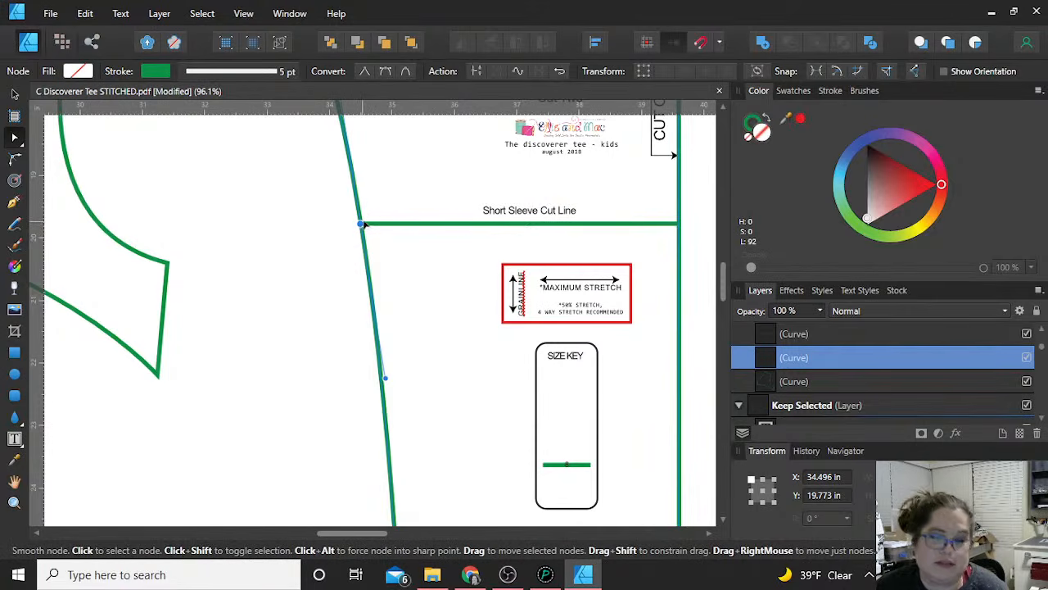
click(475, 73)
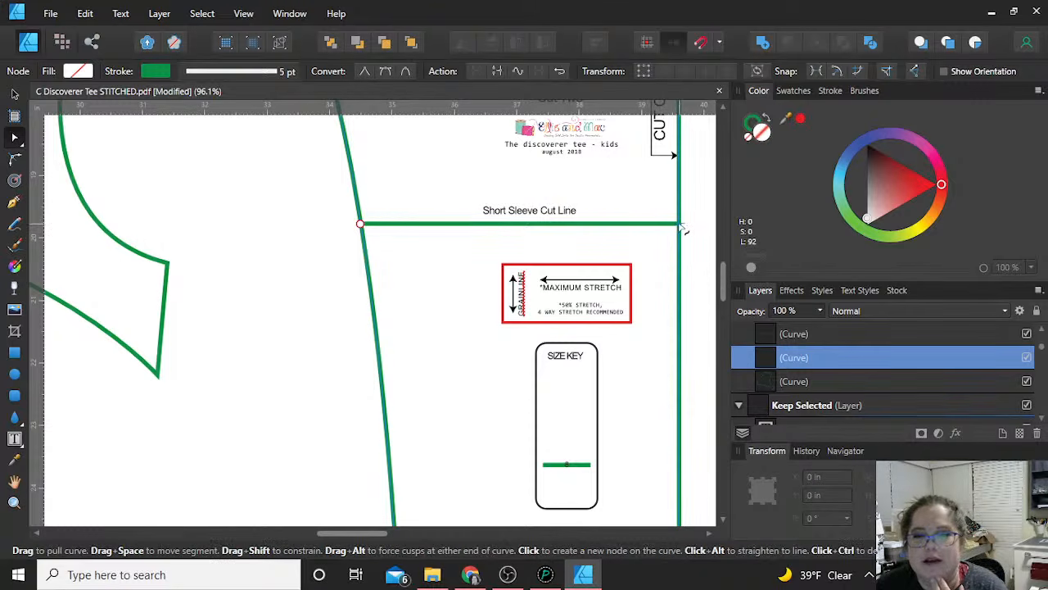
click(679, 224)
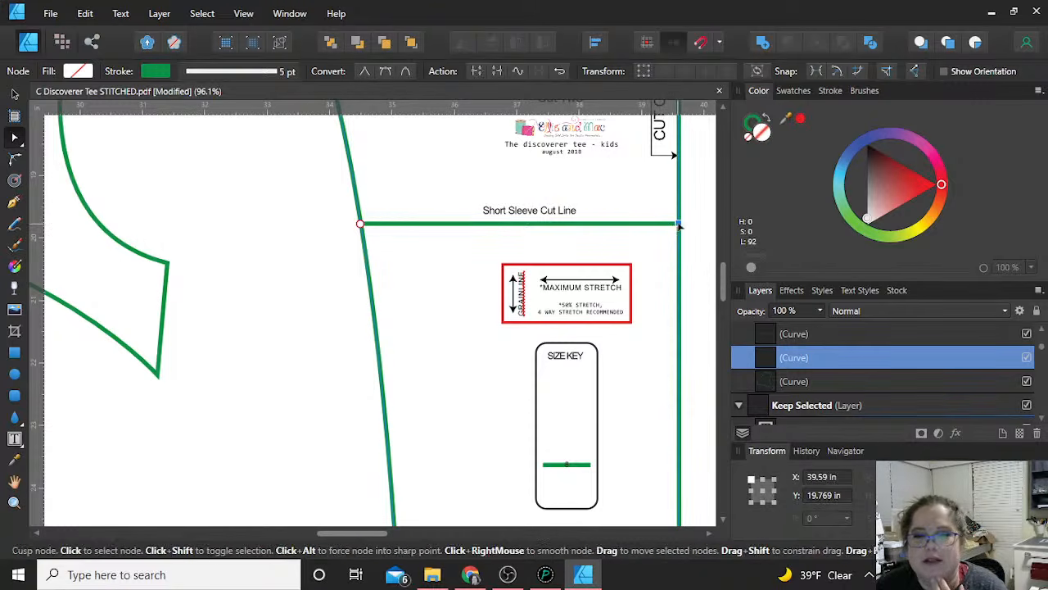
click(480, 72)
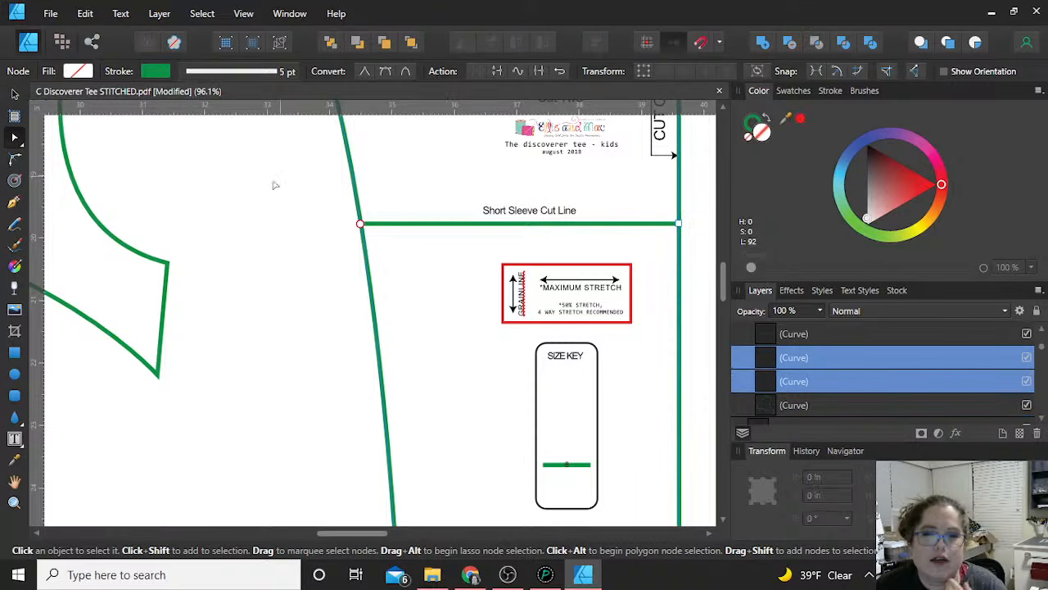
Delete the separated lower part of the Sleeve outline below the Short Sleeve Cut Line
click(274, 216)
click(369, 273)
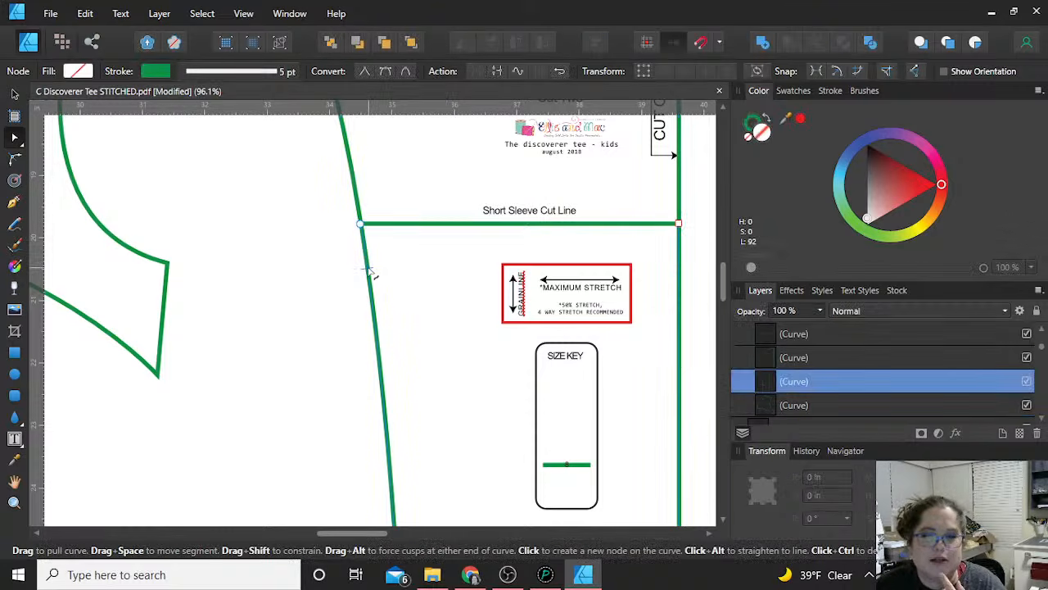
scroll(373, 276, down, 5)
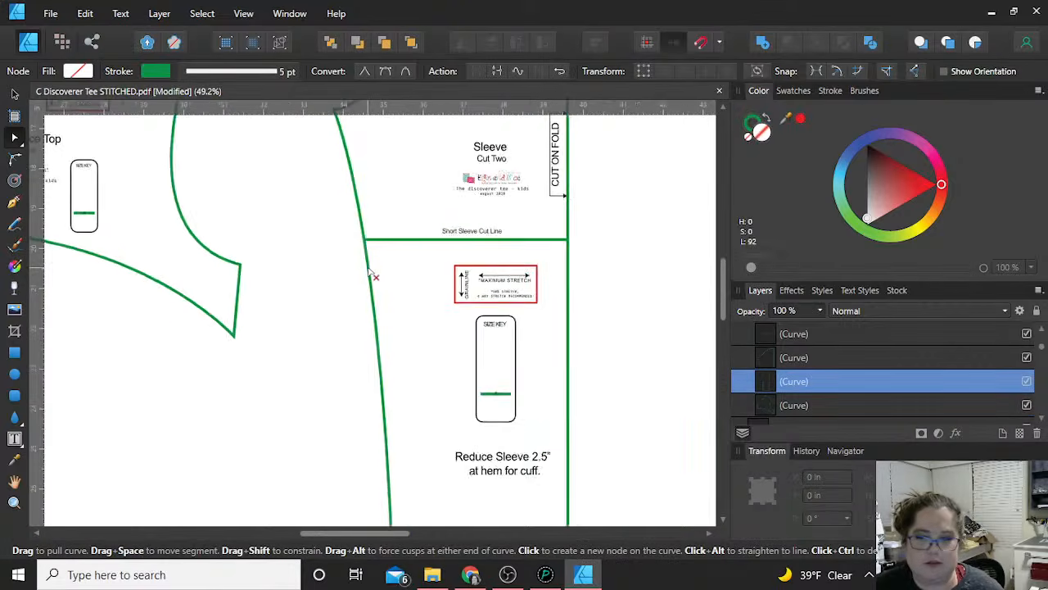
scroll(348, 320, down, 2)
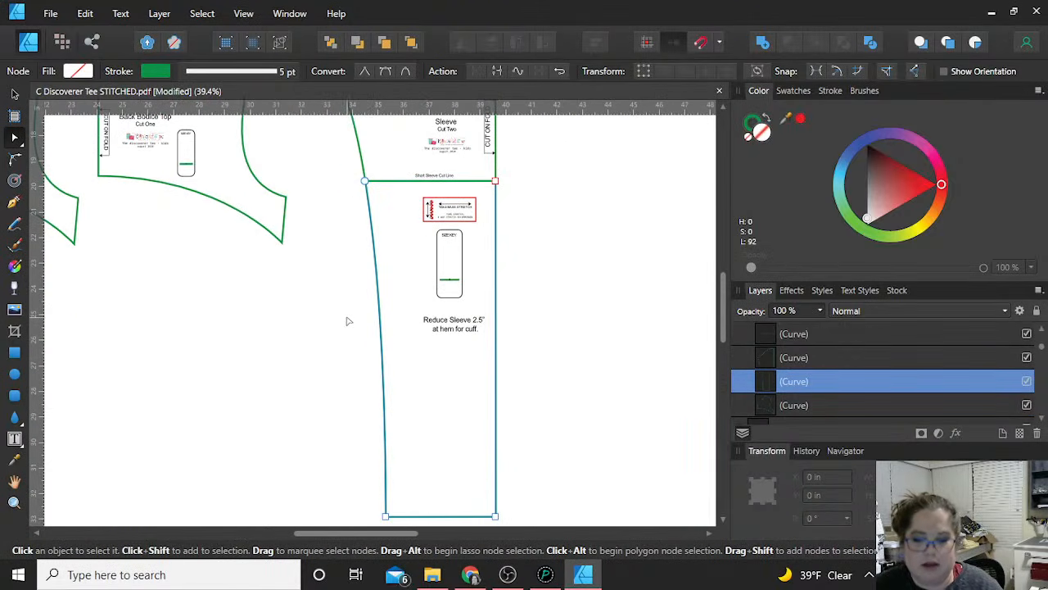
key(ctrl+z)
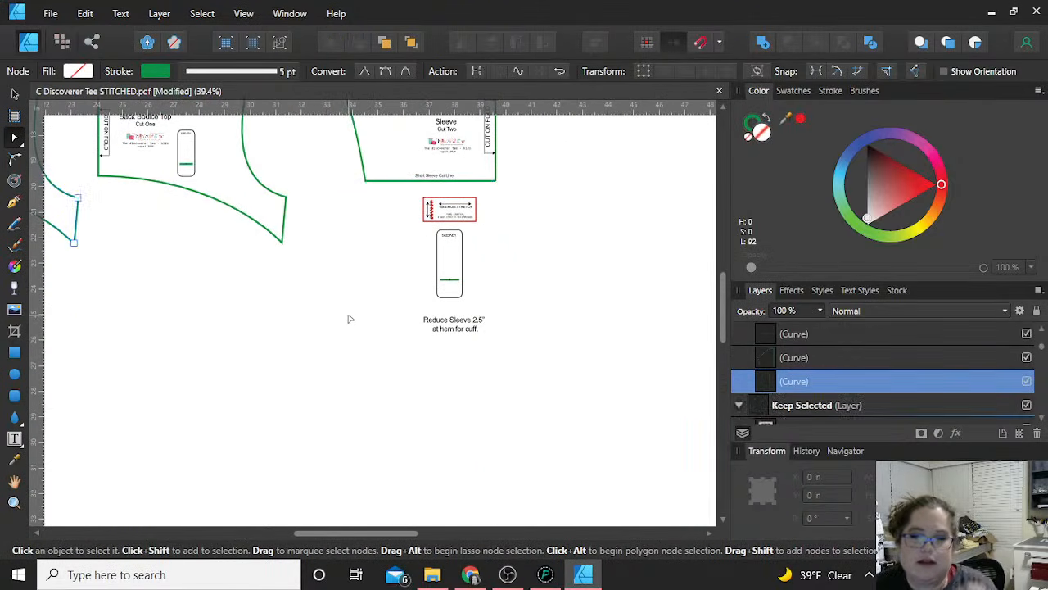
scroll(350, 318, up, 3)
scroll(349, 316, up, 2)
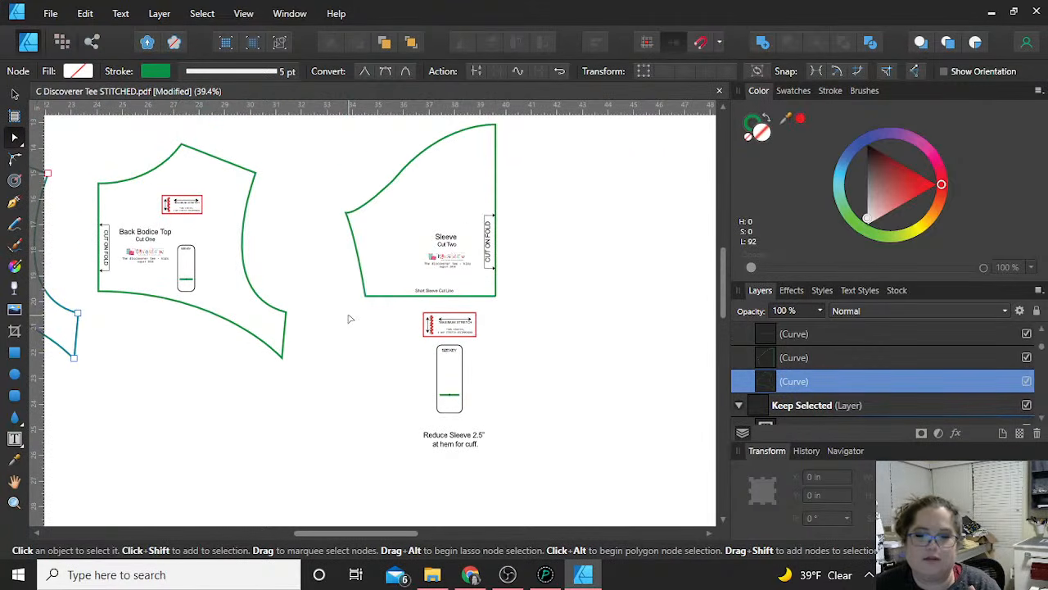
click(14, 94)
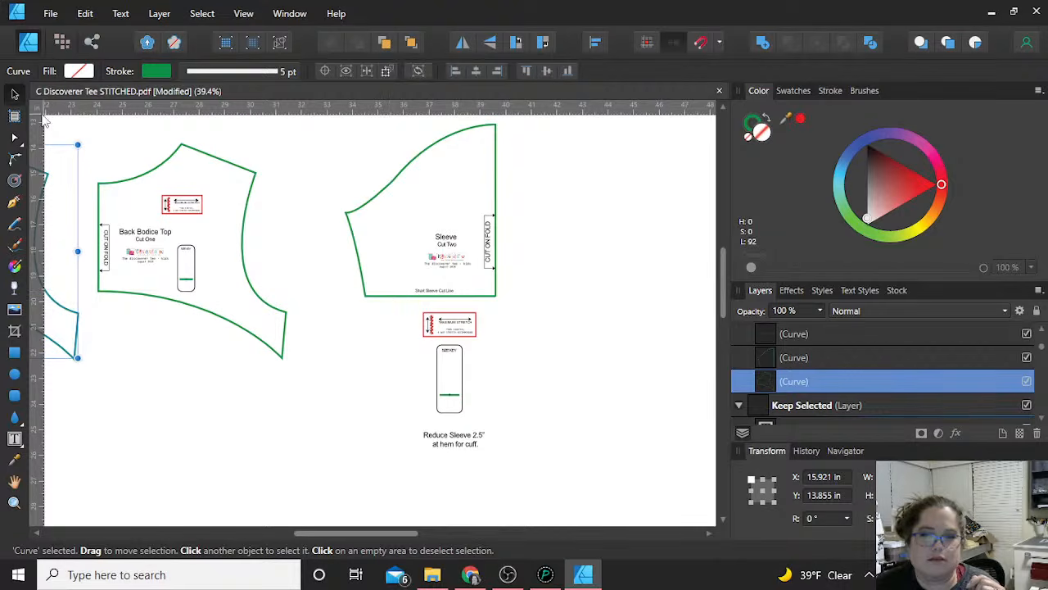
drag(386, 305, 396, 310)
key(ctrl+z)
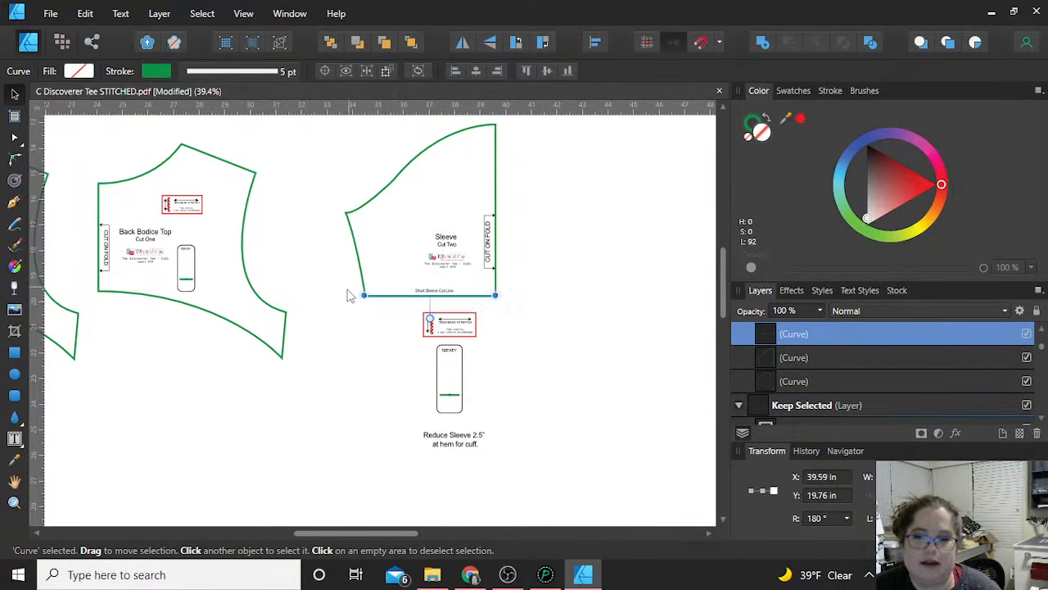
Join the Sleeve outline and the Short Sleeve Cut Line into one curve at their shared side corner
scroll(350, 294, up, 2)
scroll(290, 321, up, 1)
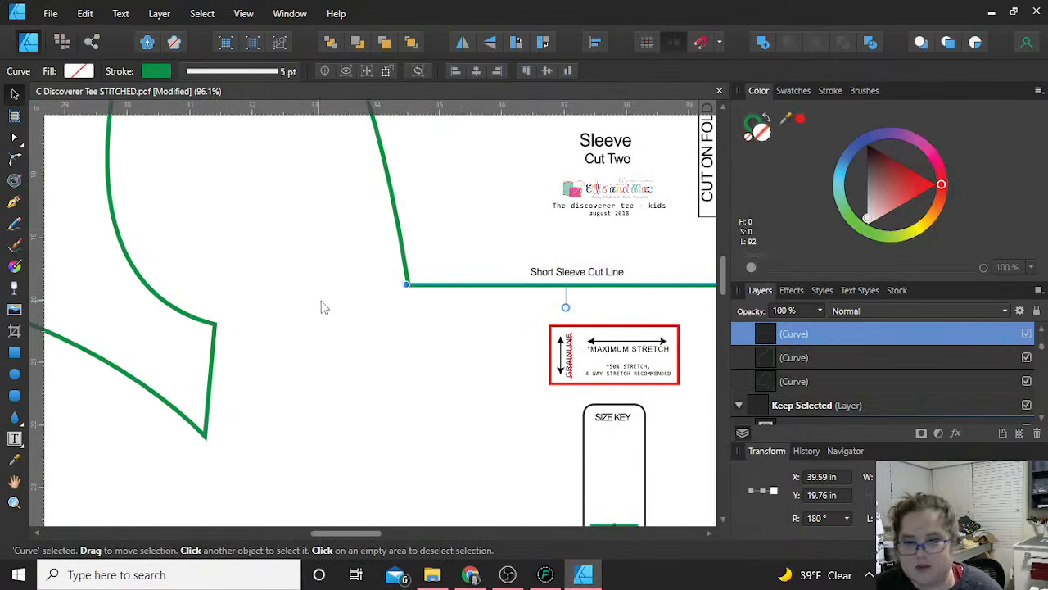
click(378, 206)
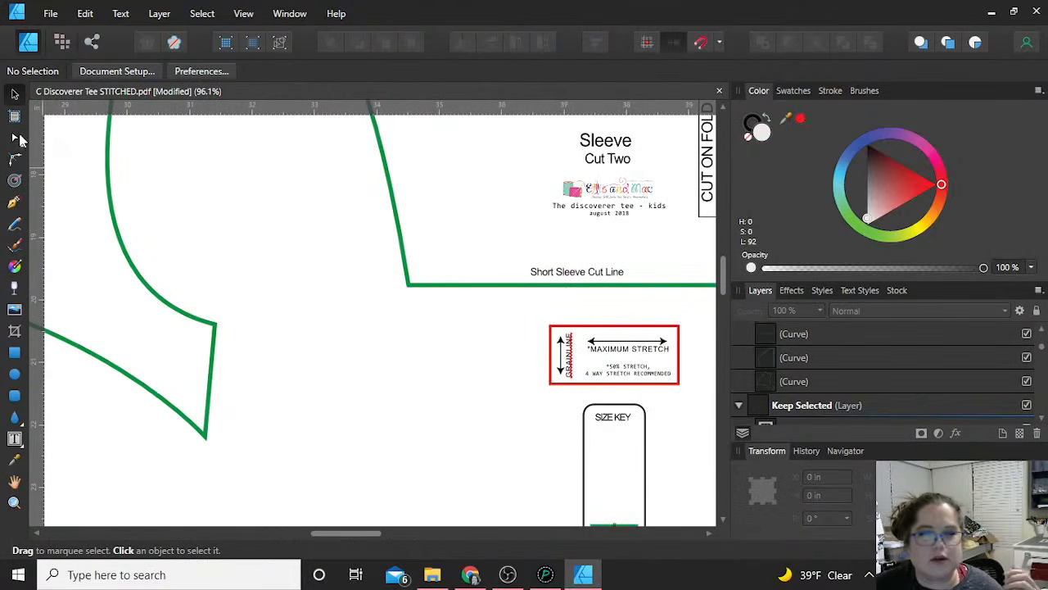
click(16, 137)
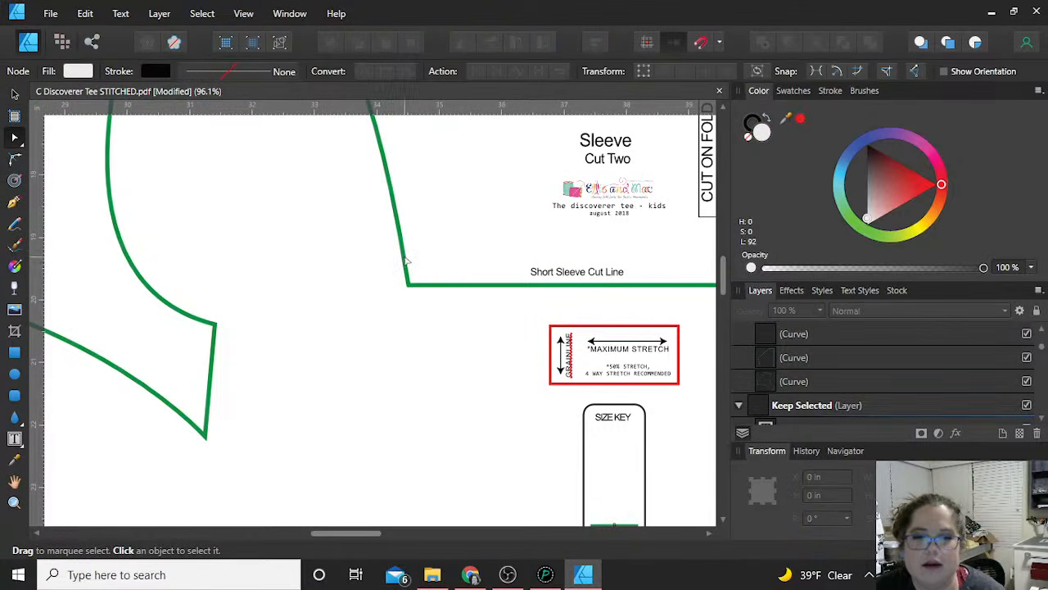
click(404, 261)
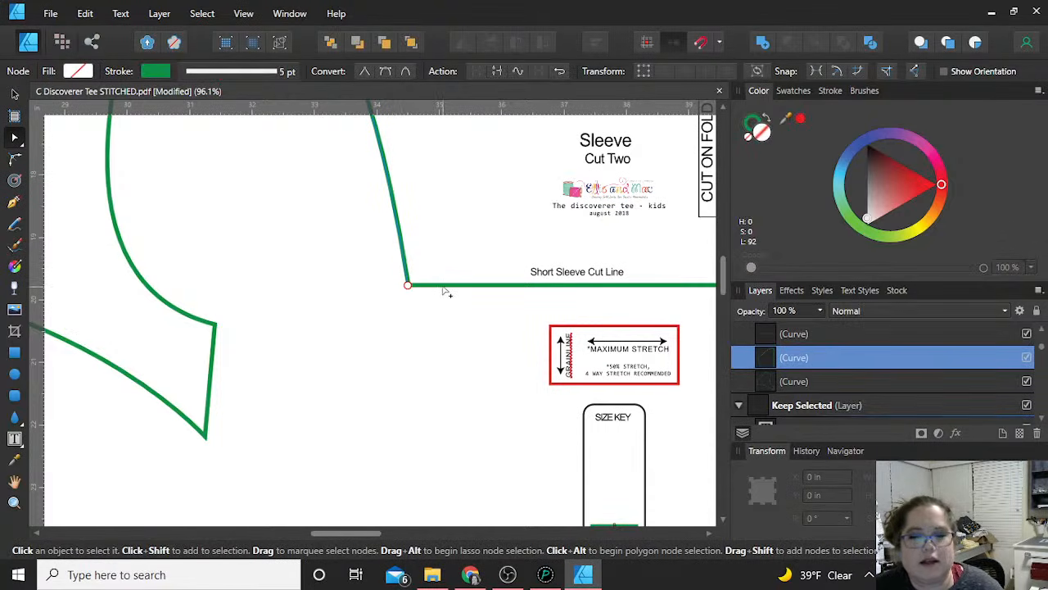
shift+click(417, 285)
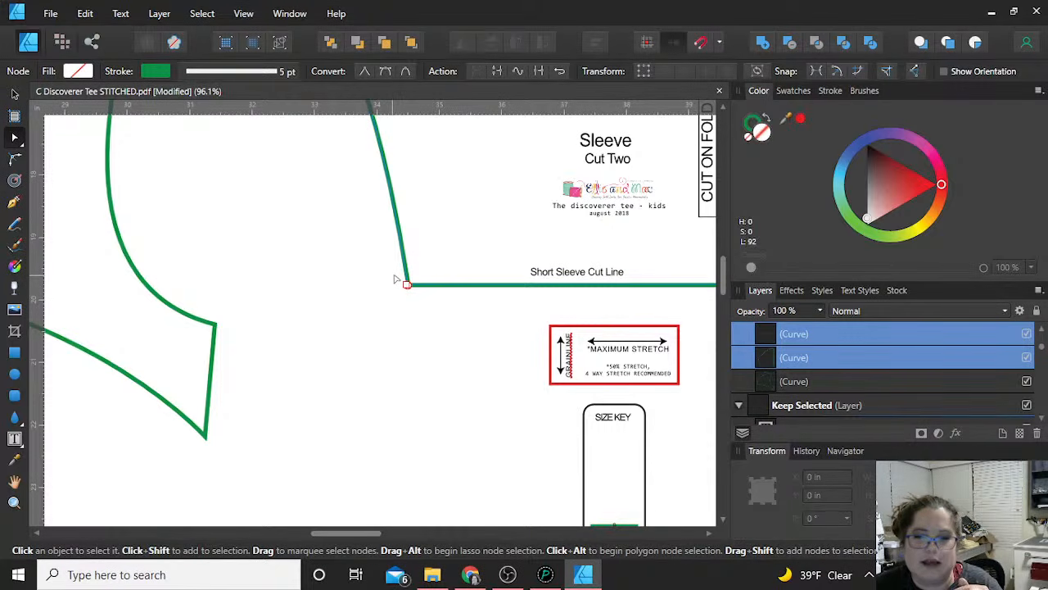
drag(394, 277, 431, 300)
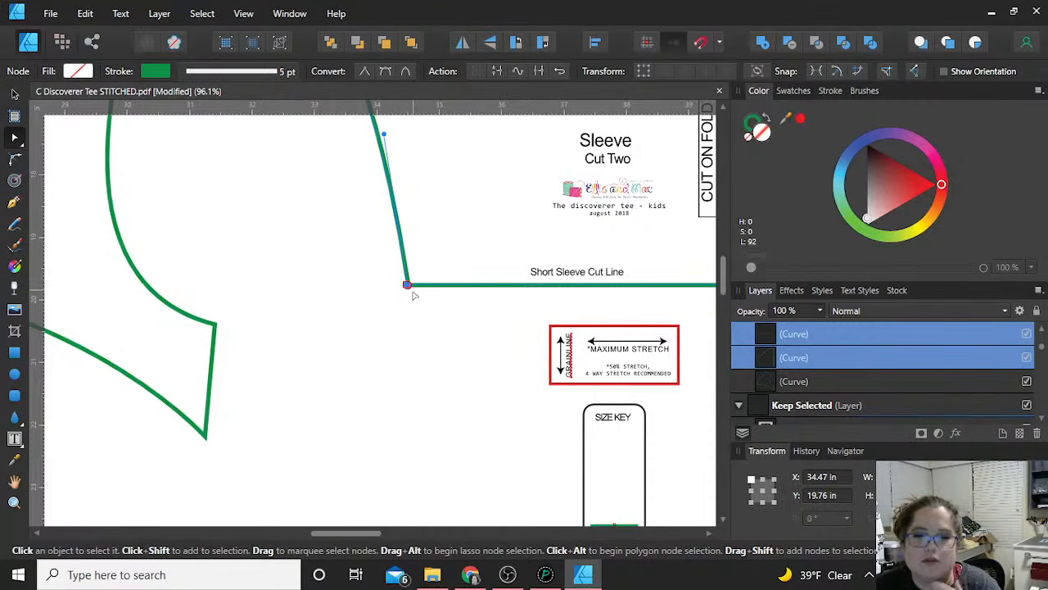
scroll(418, 299, up, 4)
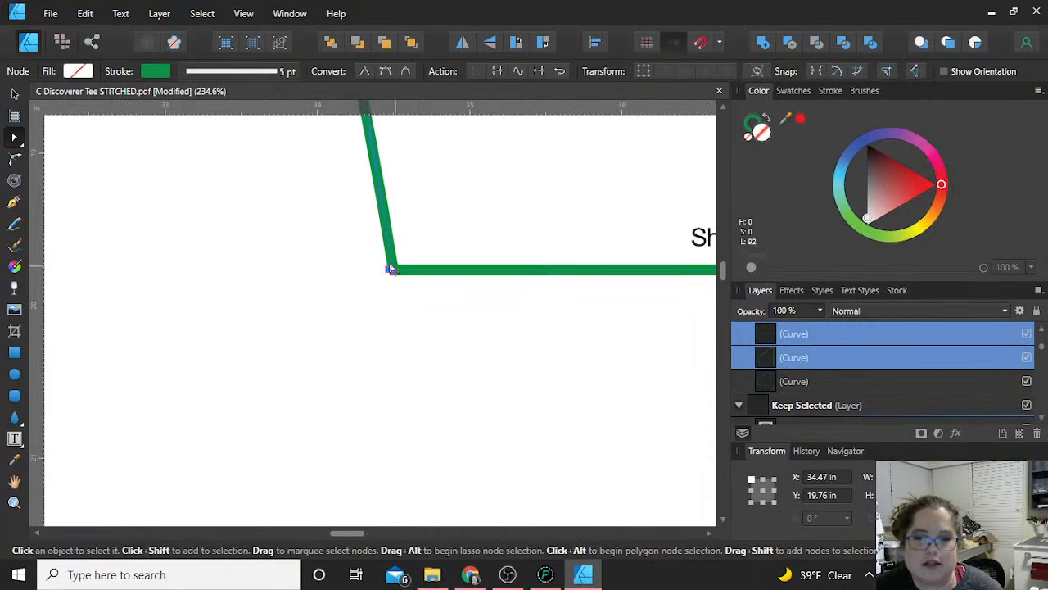
click(538, 72)
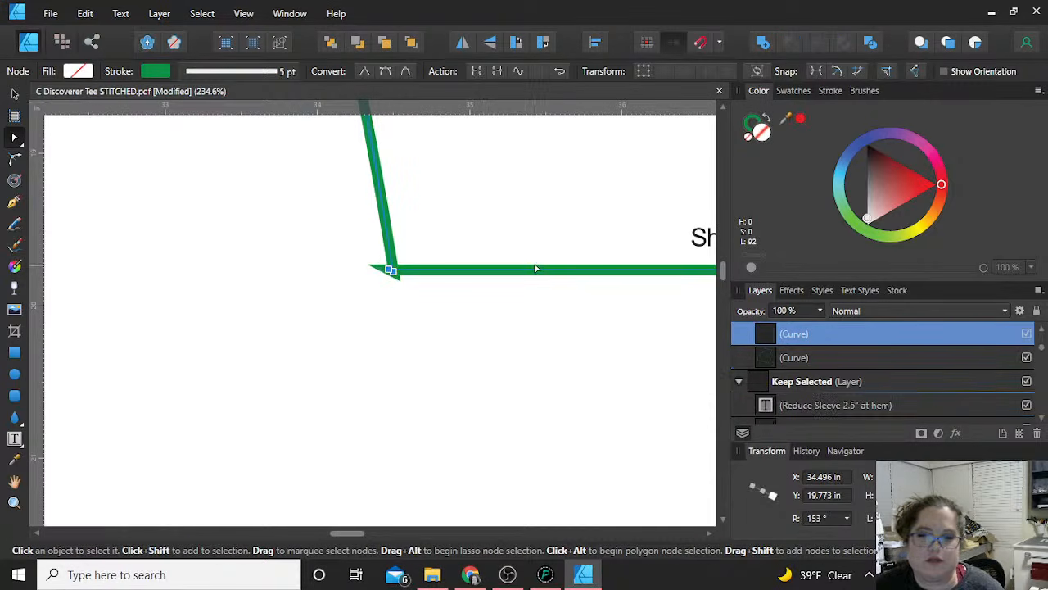
Delete the surplus node at the Sleeve's joined side hem corner to leave a single clean corner point
scroll(400, 302, up, 2)
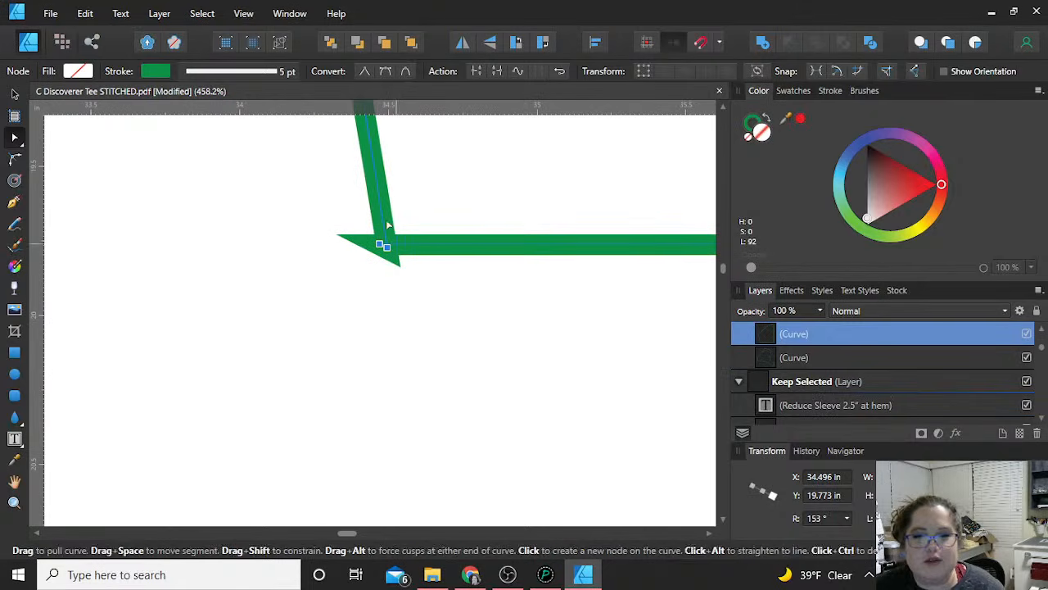
scroll(388, 272, up, 1)
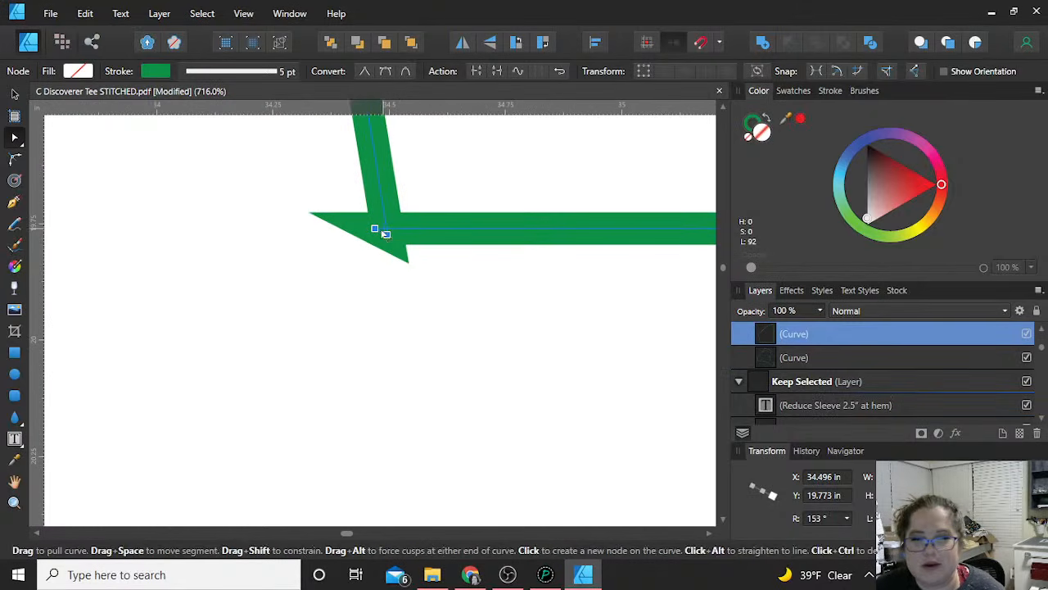
scroll(368, 248, up, 1)
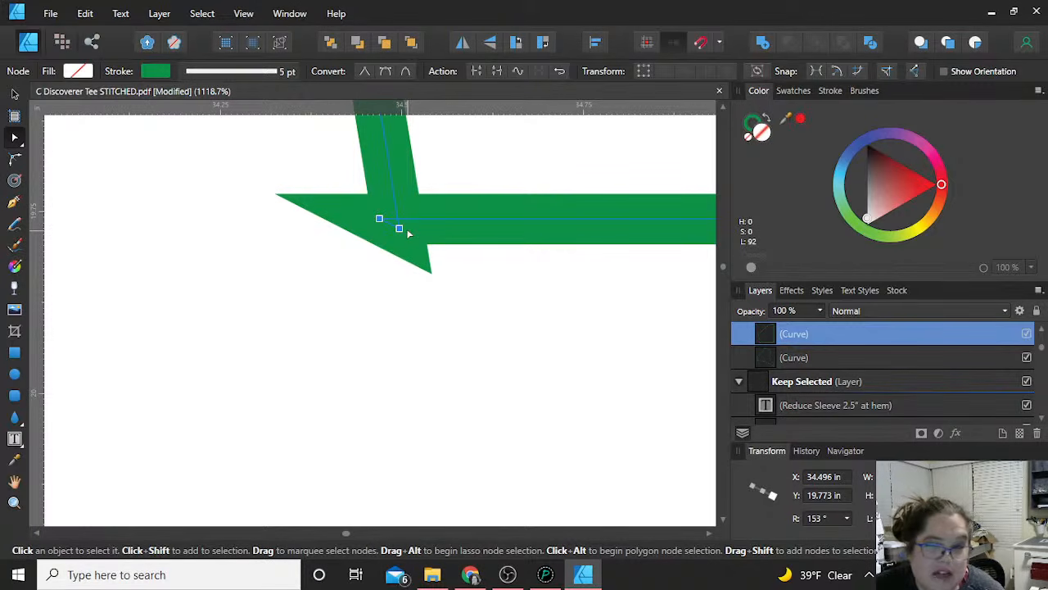
click(379, 219)
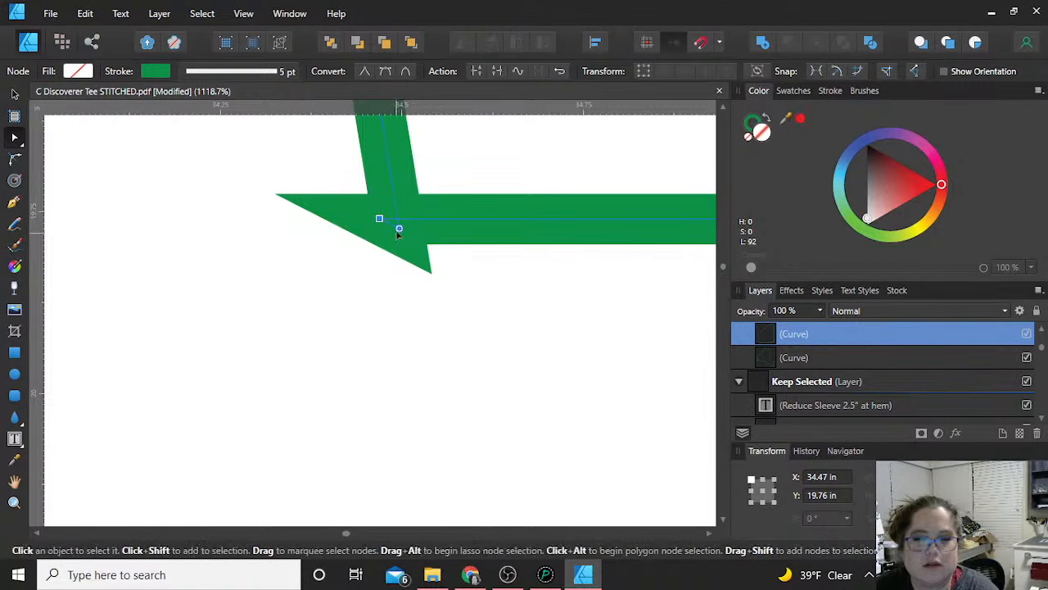
drag(400, 231, 424, 255)
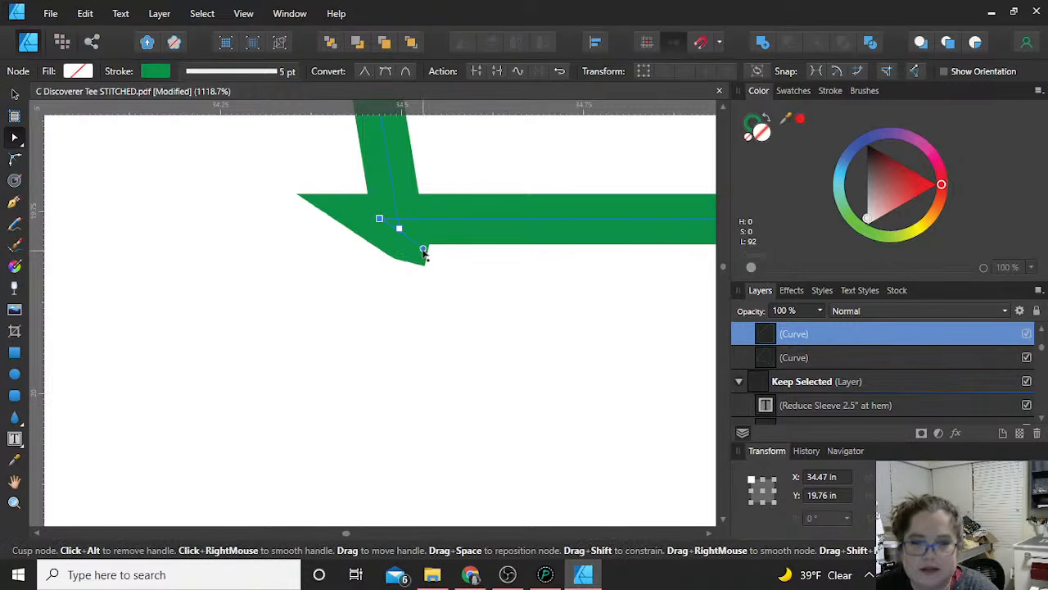
key(Delete)
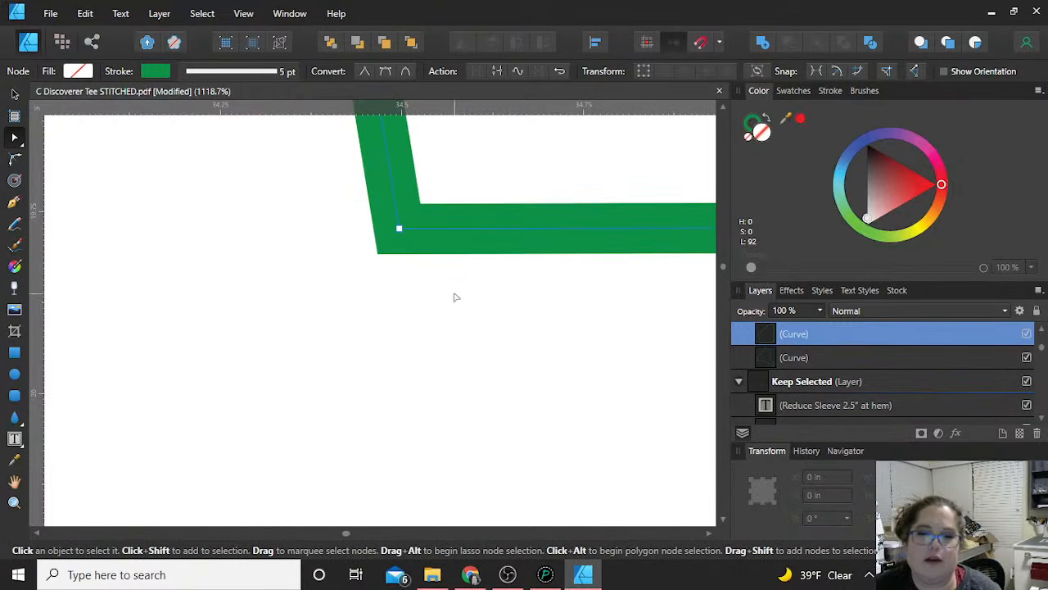
scroll(455, 297, down, 10)
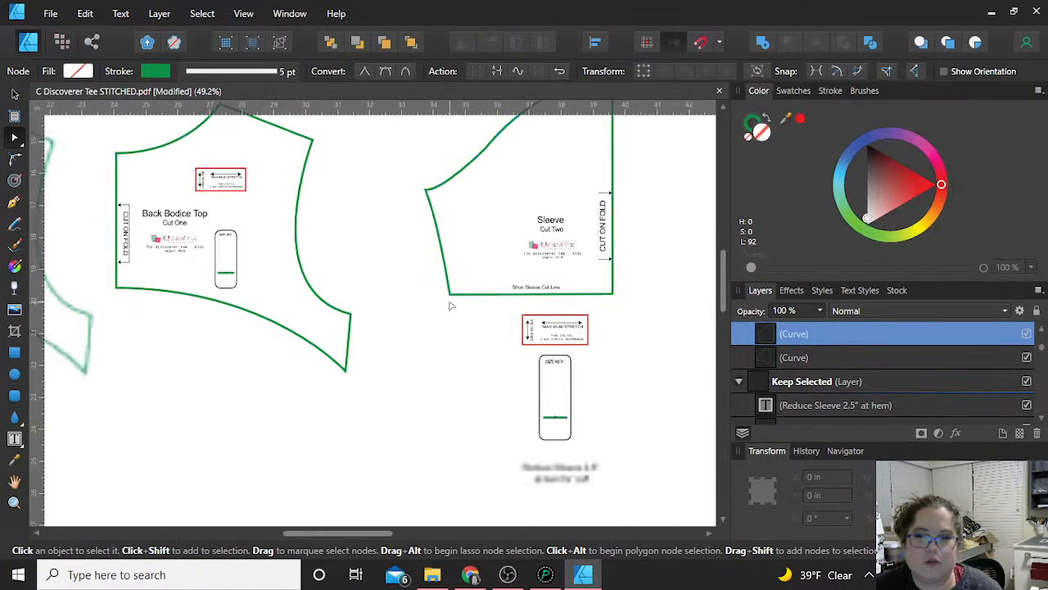
Join the Sleeve outline's two end nodes at the hem corner on the fold edge
scroll(619, 293, up, 5)
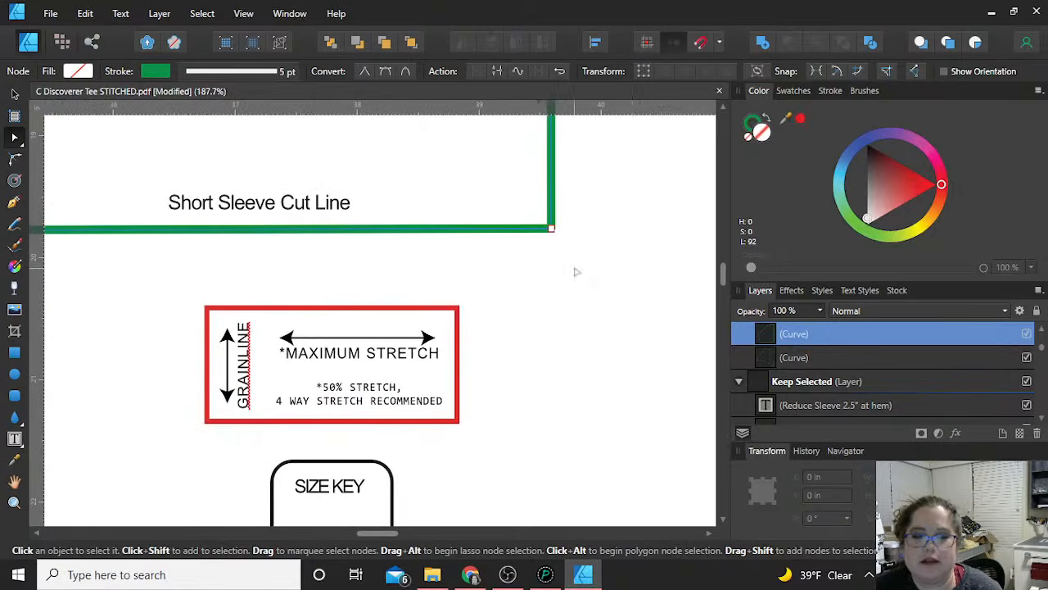
scroll(576, 272, up, 3)
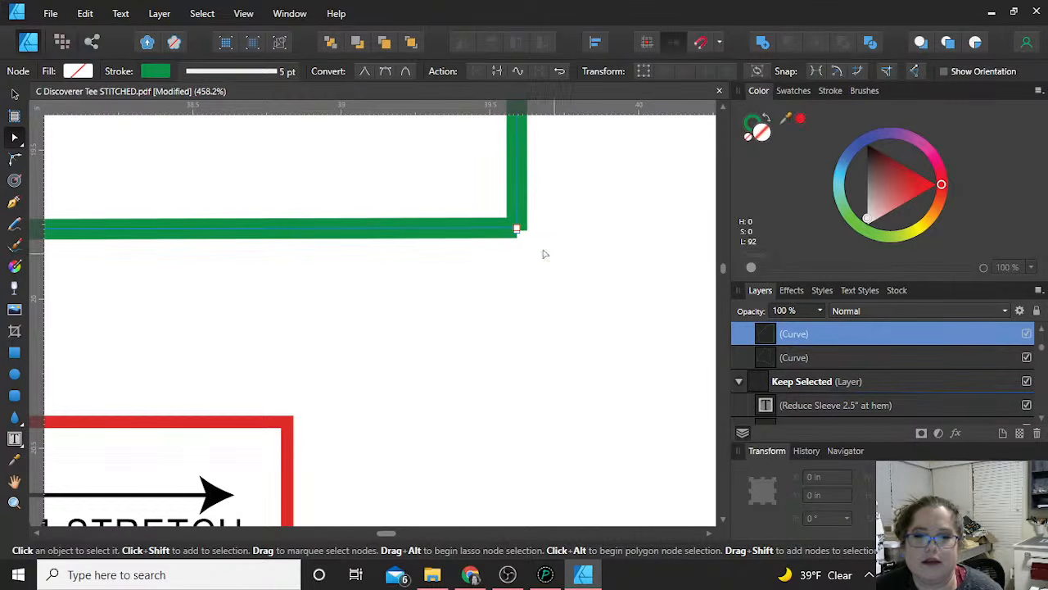
drag(544, 254, 493, 204)
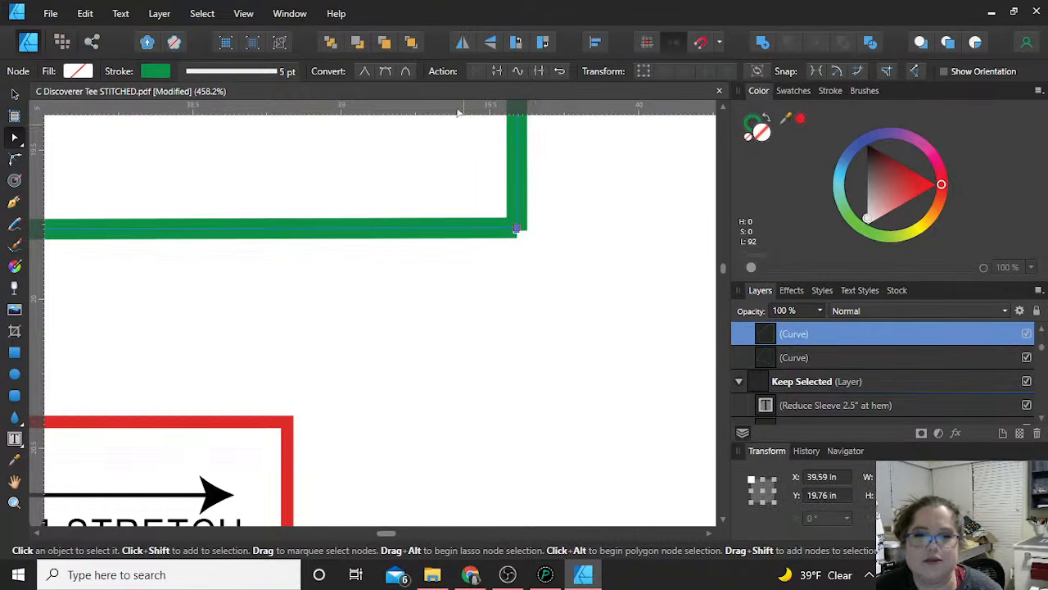
click(538, 71)
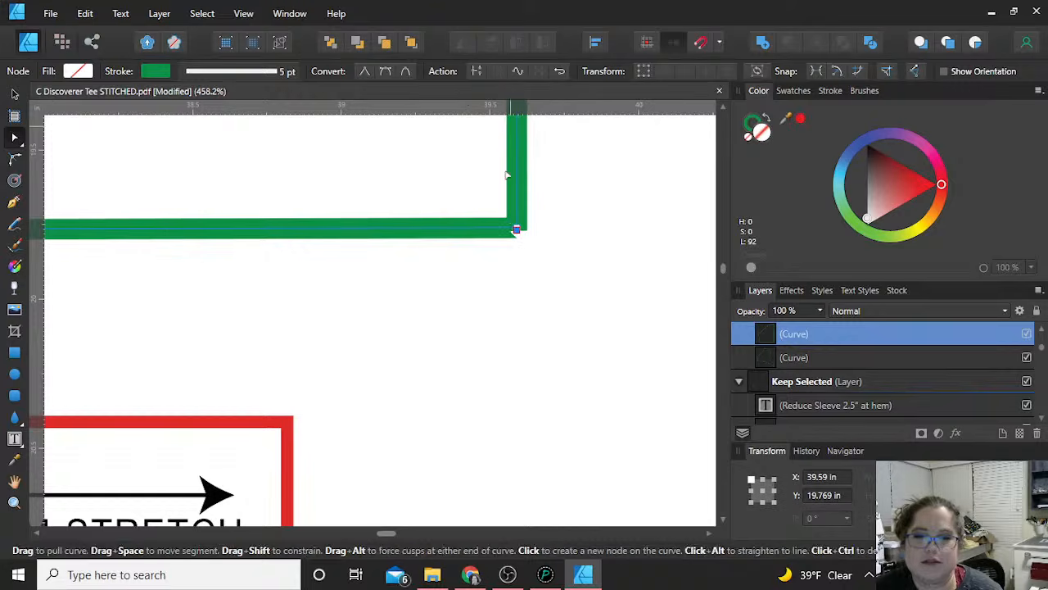
Move the lower node at the Sleeve's fold-side hem corner down to about X 39.591 in, Y 19.794 in, squaring the corner
scroll(540, 218, up, 4)
scroll(472, 275, up, 3)
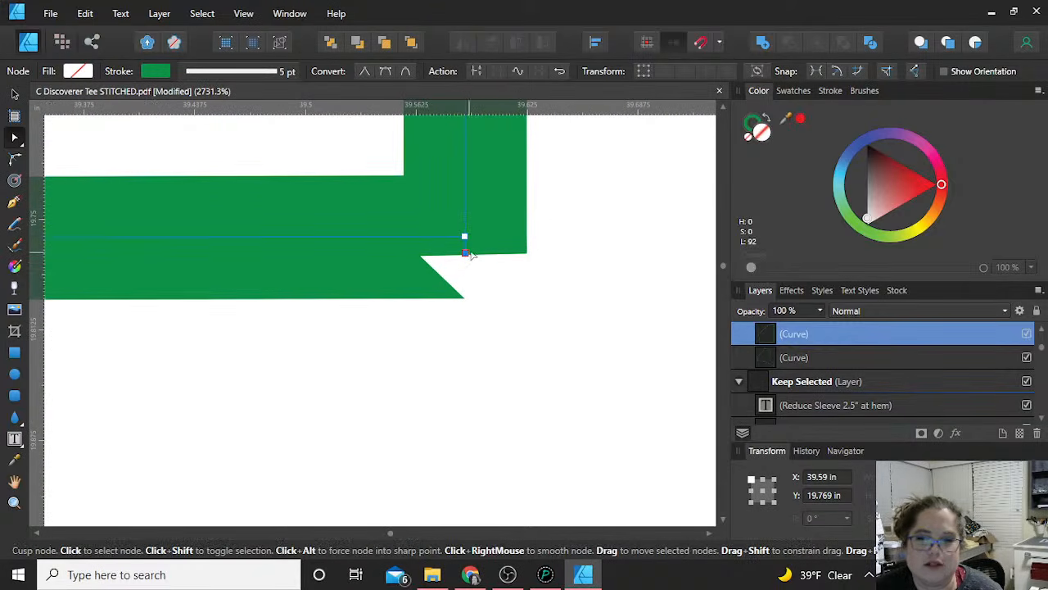
drag(464, 252, 467, 297)
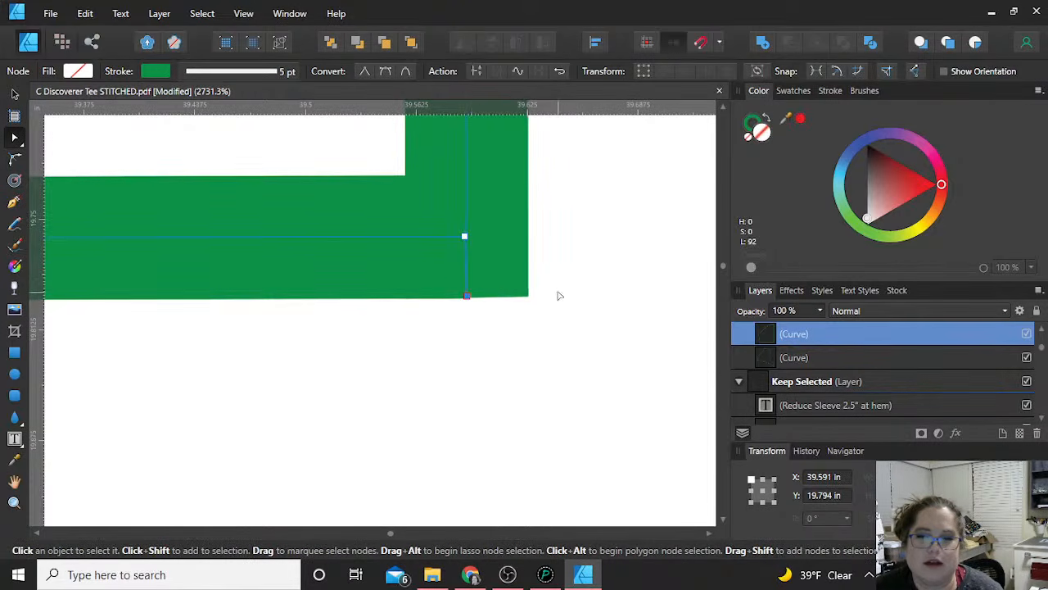
scroll(557, 294, down, 8)
scroll(464, 362, down, 4)
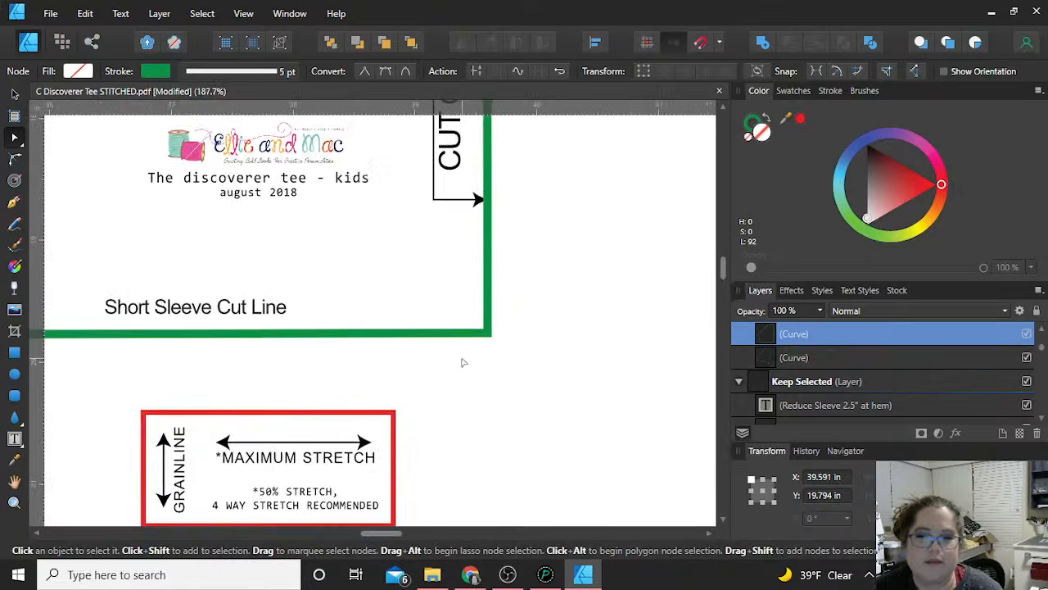
click(566, 334)
Mirror a duplicate of the short Sleeve outline horizontally and place it against the fold edge at about X 39.583 in, Y 13.051 in
scroll(567, 334, down, 2)
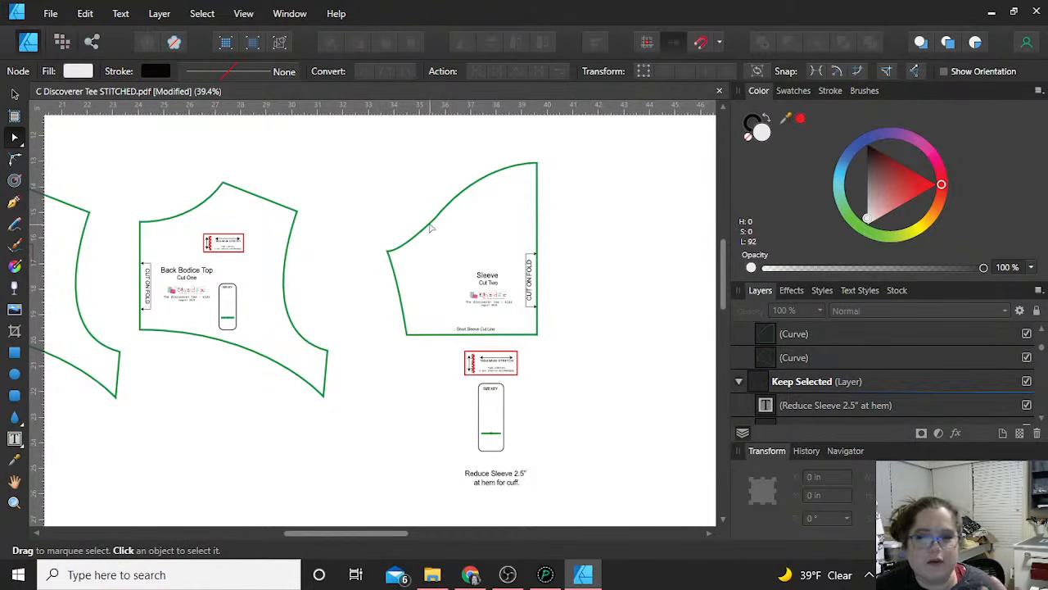
click(425, 237)
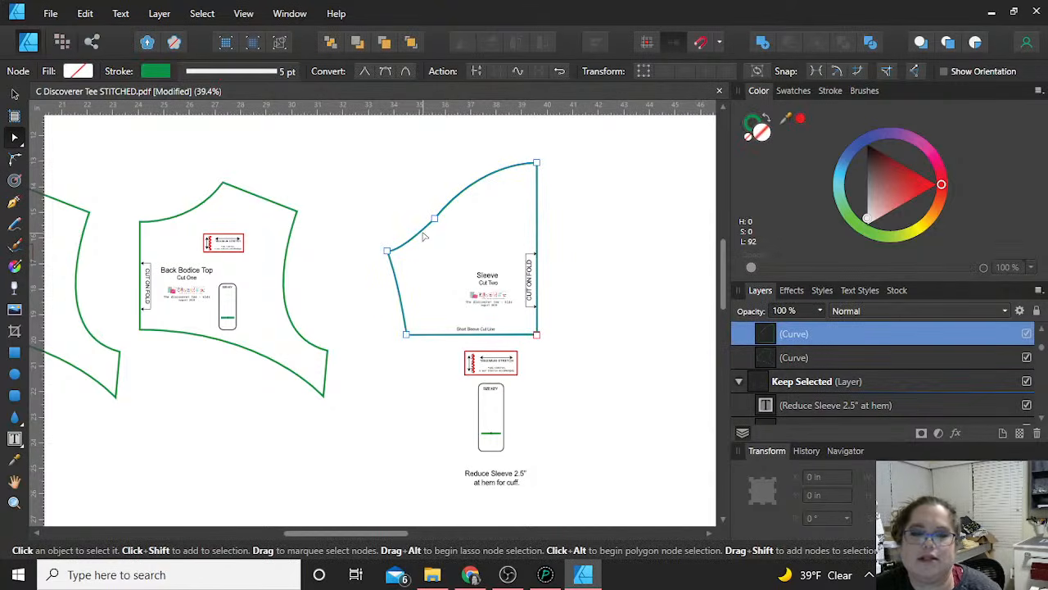
click(15, 96)
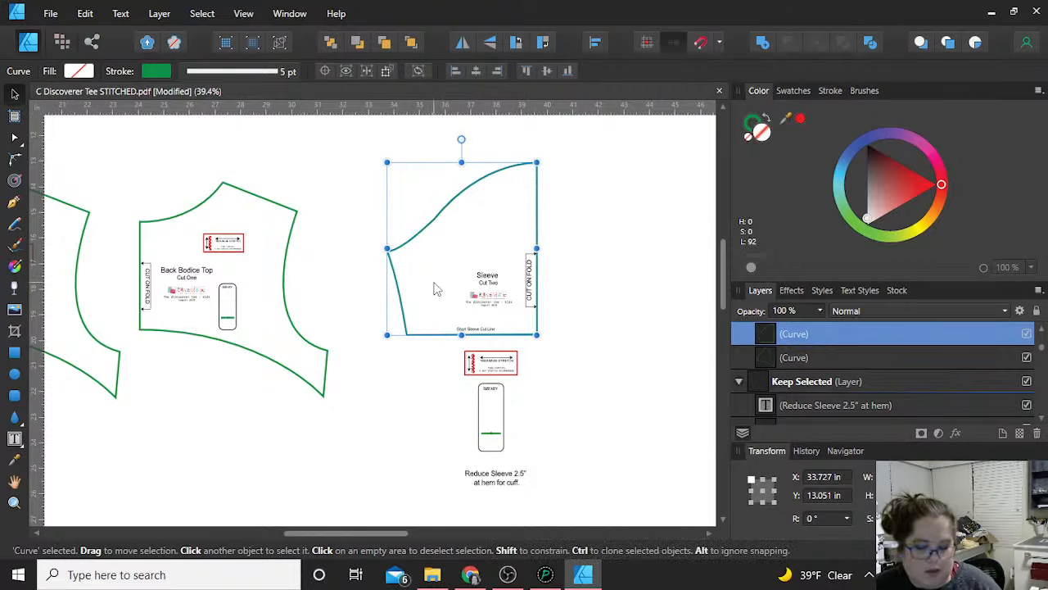
key(ctrl+j)
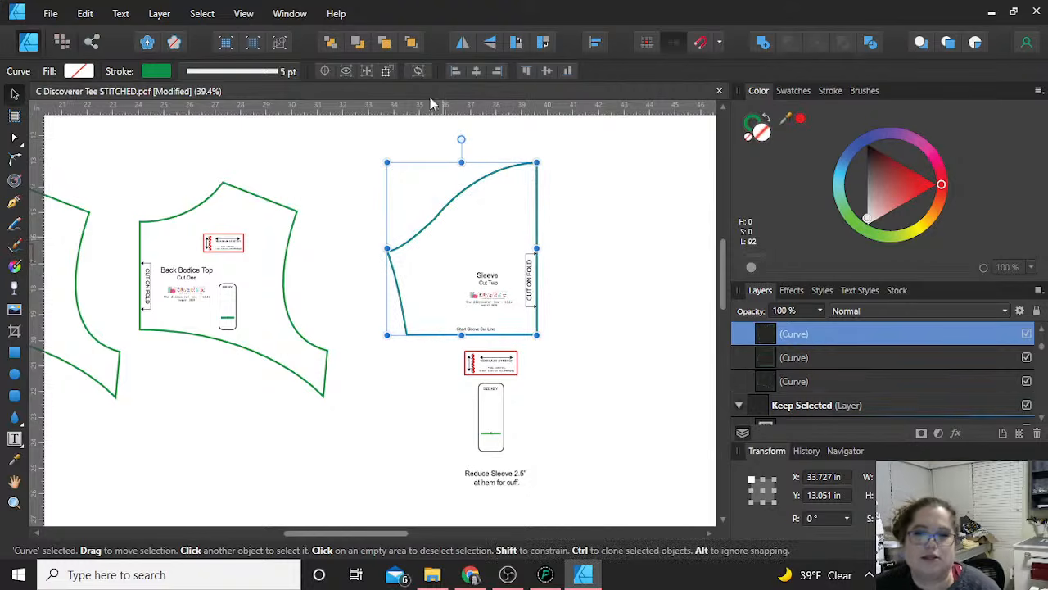
click(464, 44)
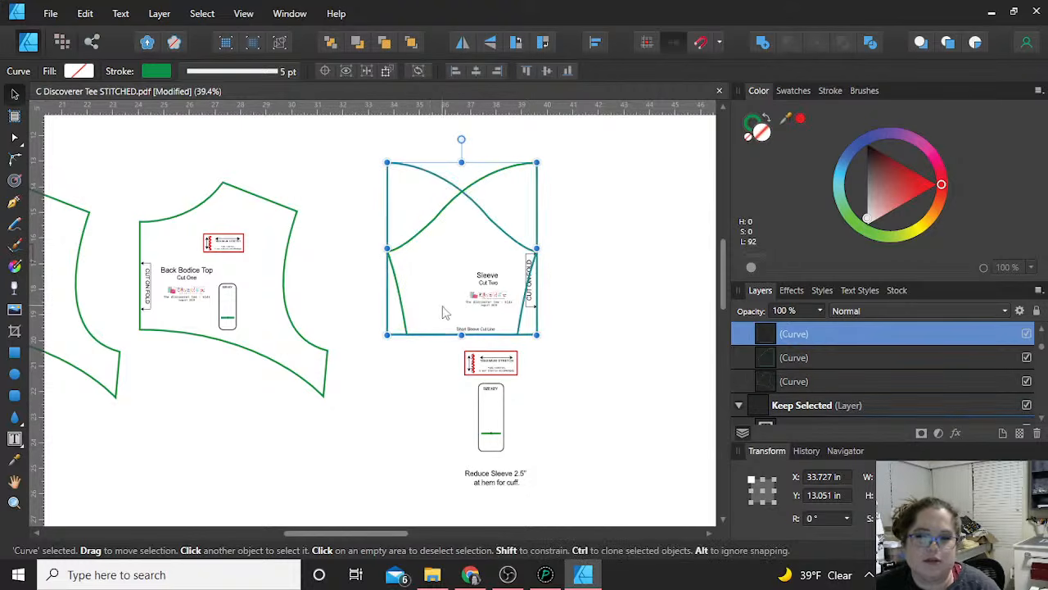
drag(429, 310, 541, 306)
scroll(564, 300, up, 5)
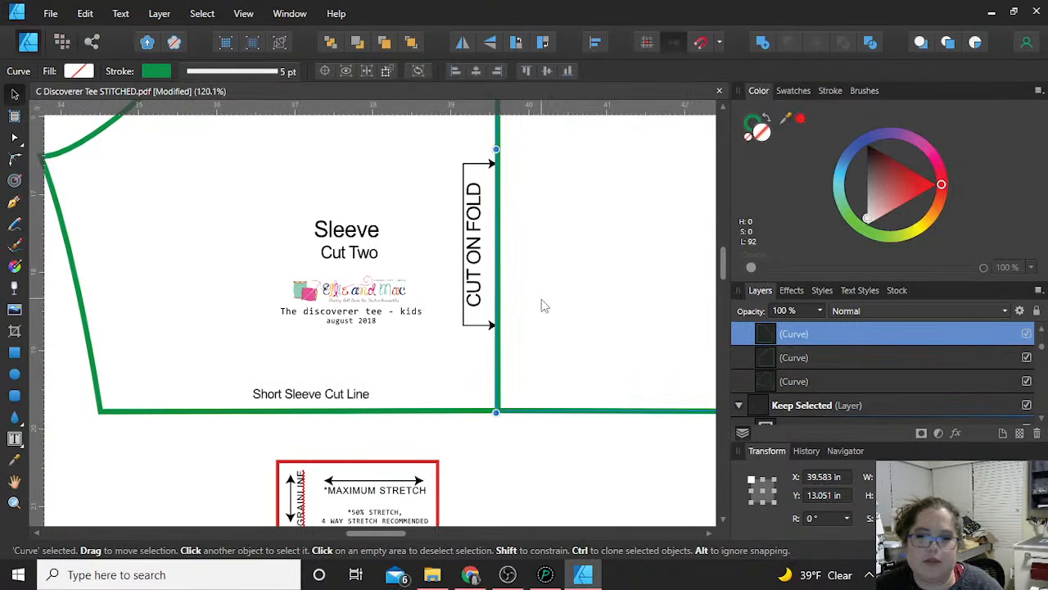
scroll(541, 306, down, 5)
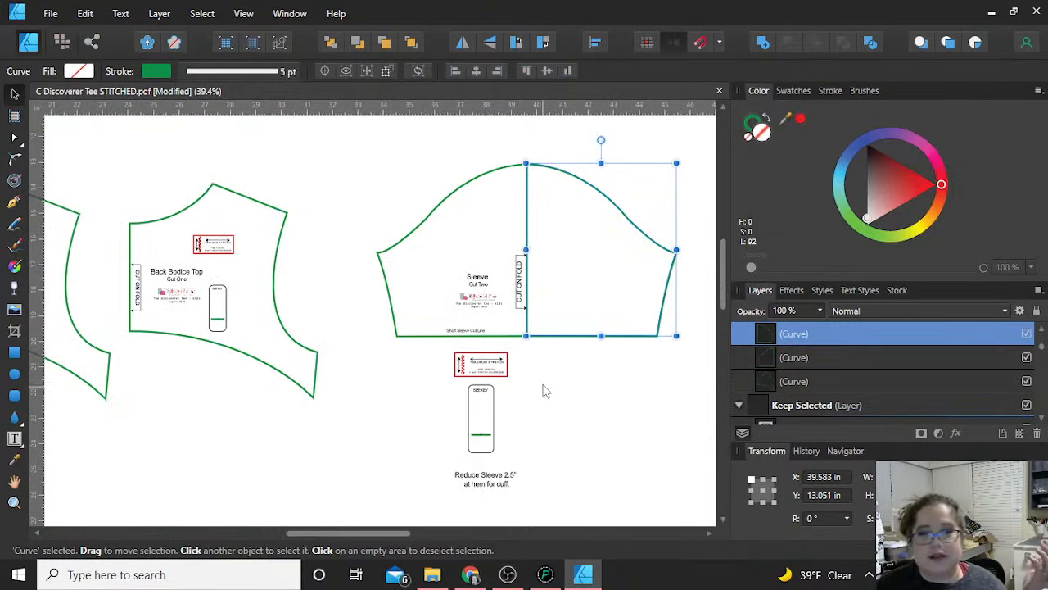
click(544, 395)
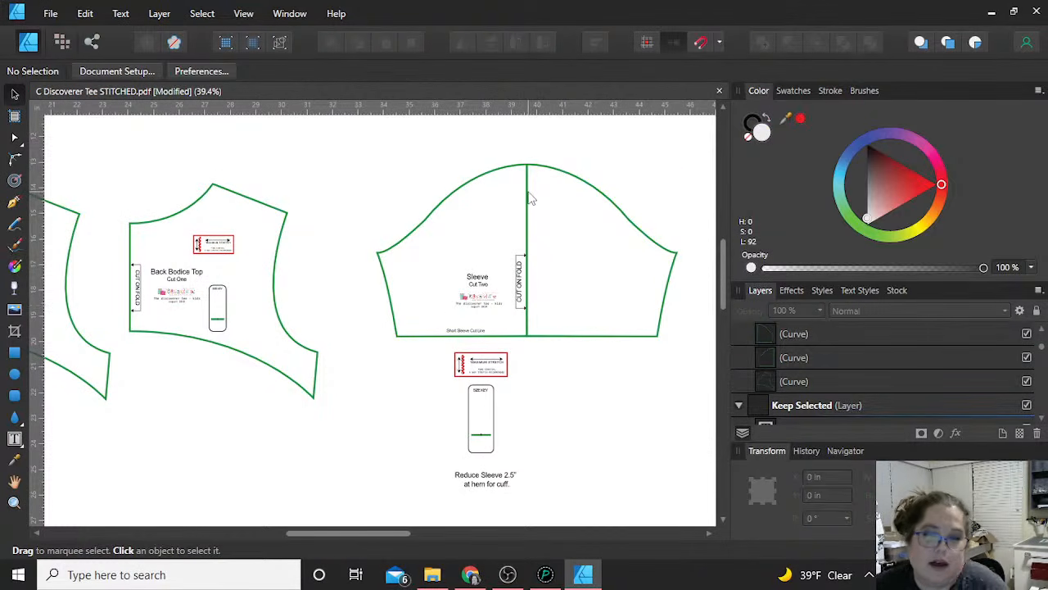
Break the mirrored Sleeve half's outline at its node on top of the fold edge
click(14, 140)
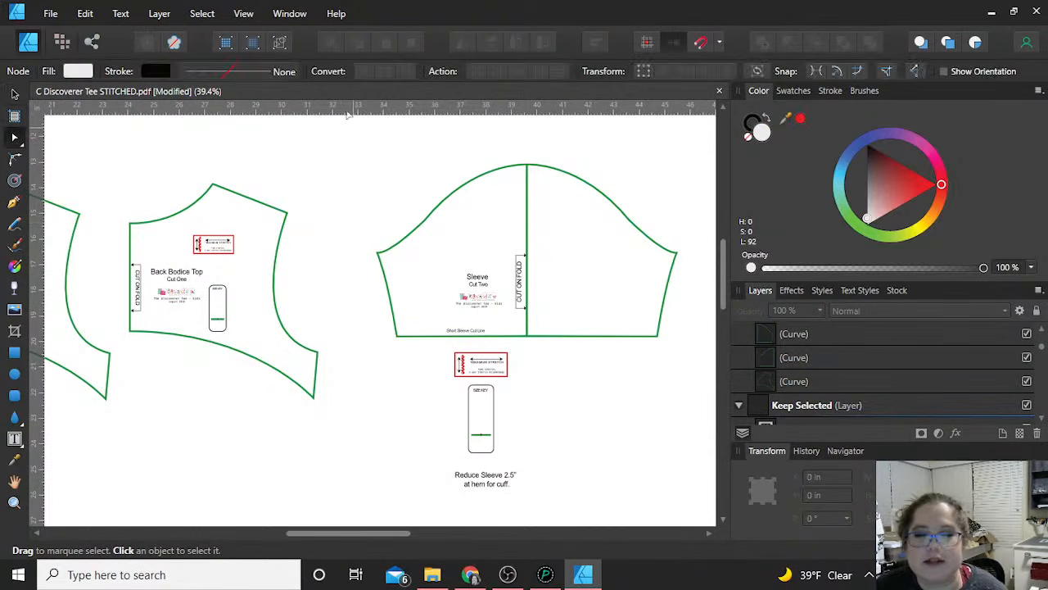
scroll(508, 175, up, 2)
scroll(543, 287, up, 4)
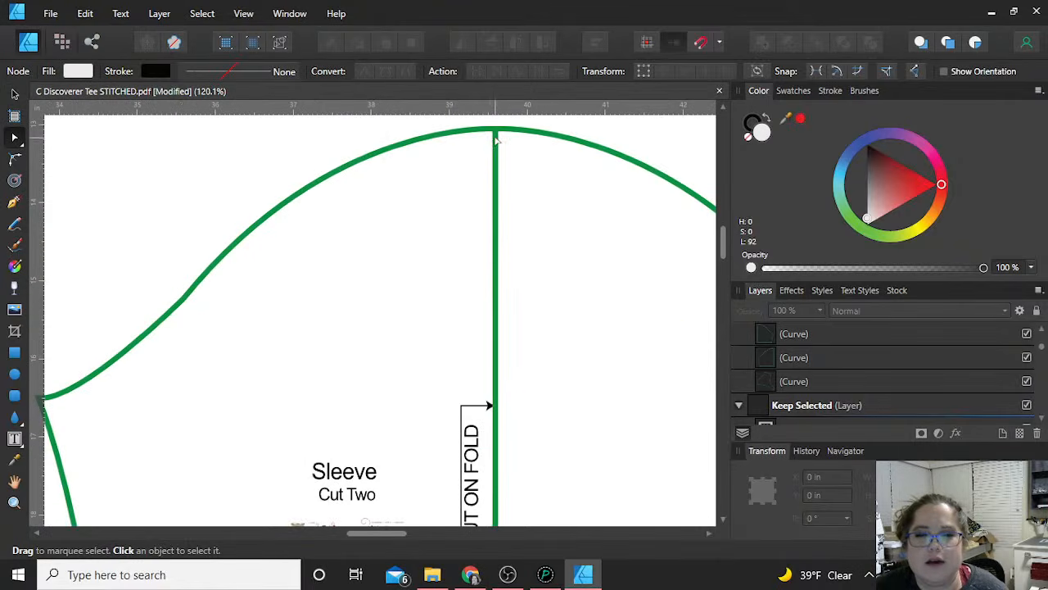
click(497, 139)
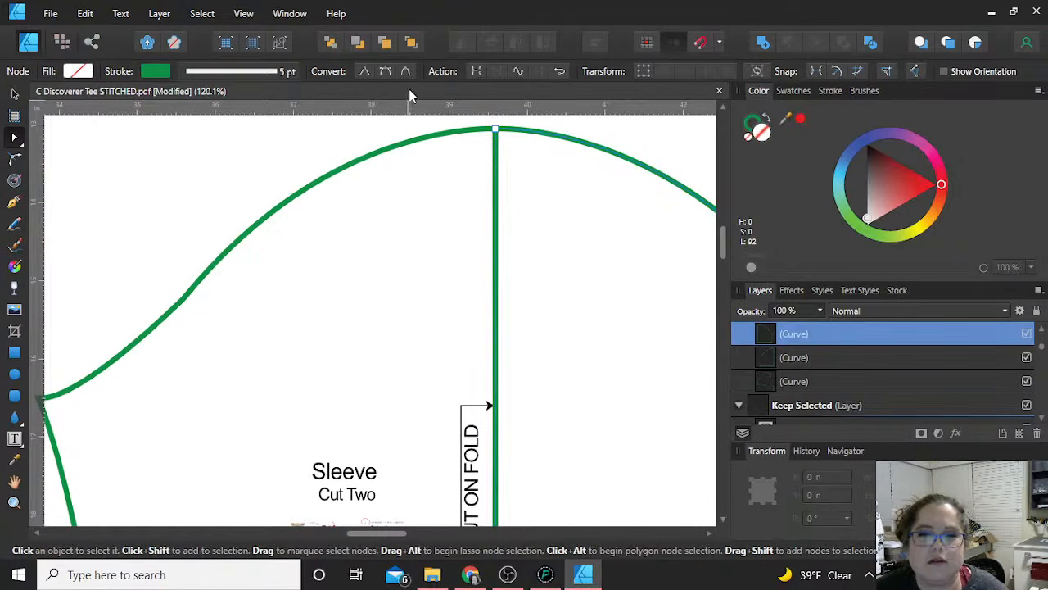
scroll(512, 145, up, 1)
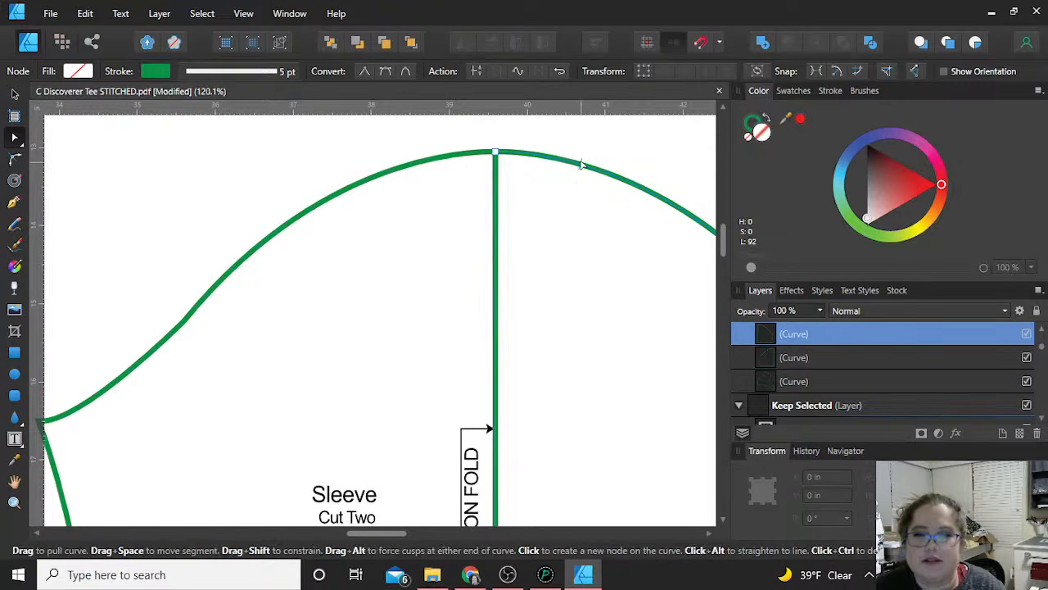
click(494, 153)
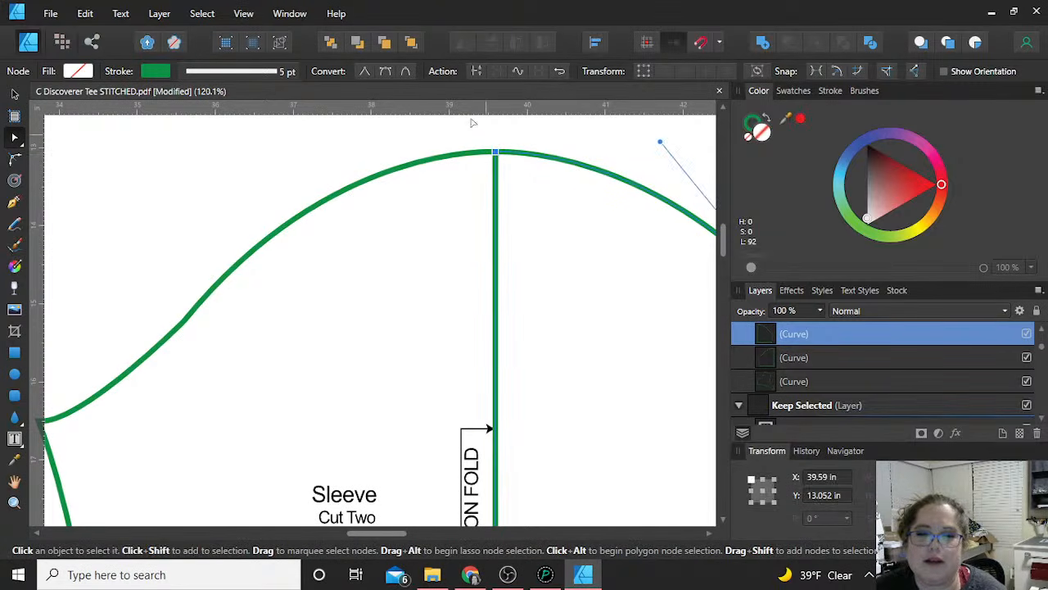
click(477, 73)
Break the mirrored Sleeve half's outline at its fold-side hem corner and delete its fold-edge segment
scroll(599, 291, down, 5)
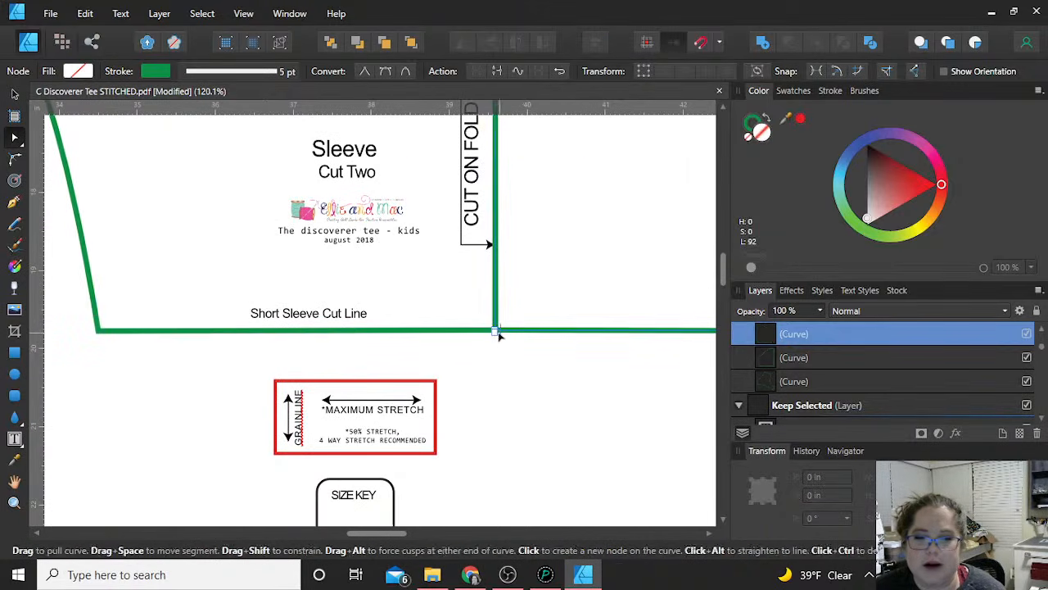
click(496, 332)
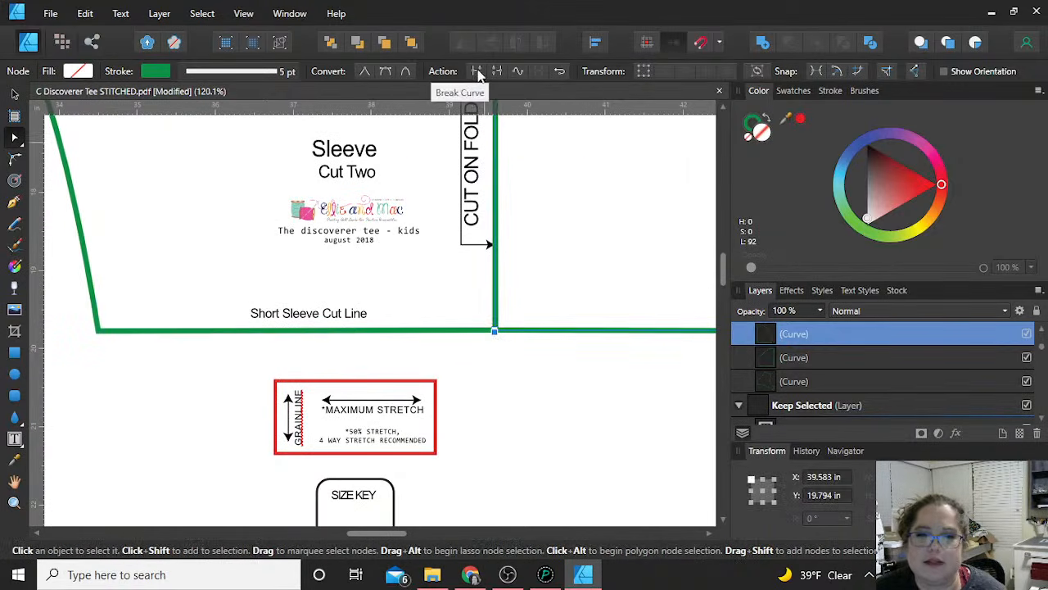
click(478, 72)
click(533, 256)
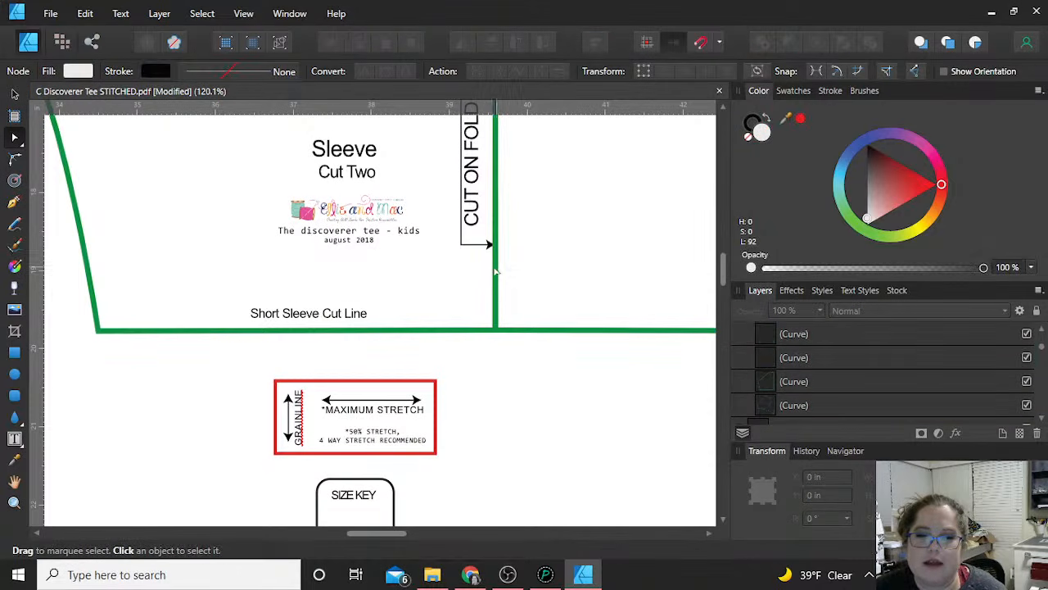
click(494, 272)
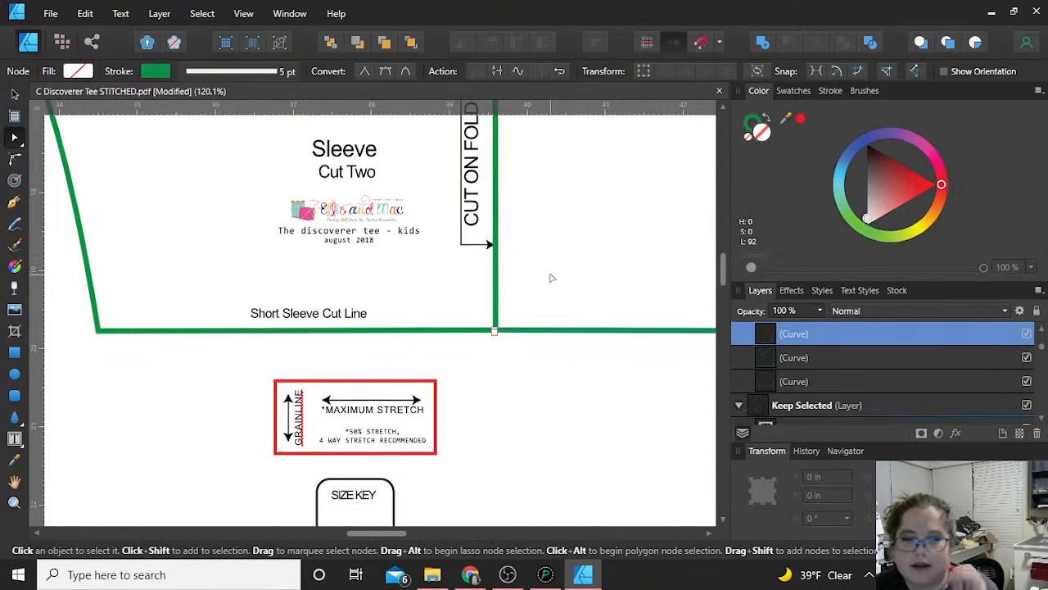
Break the original Sleeve half's outline at both ends of the fold edge, at the hem corner and the sleeve cap
click(435, 331)
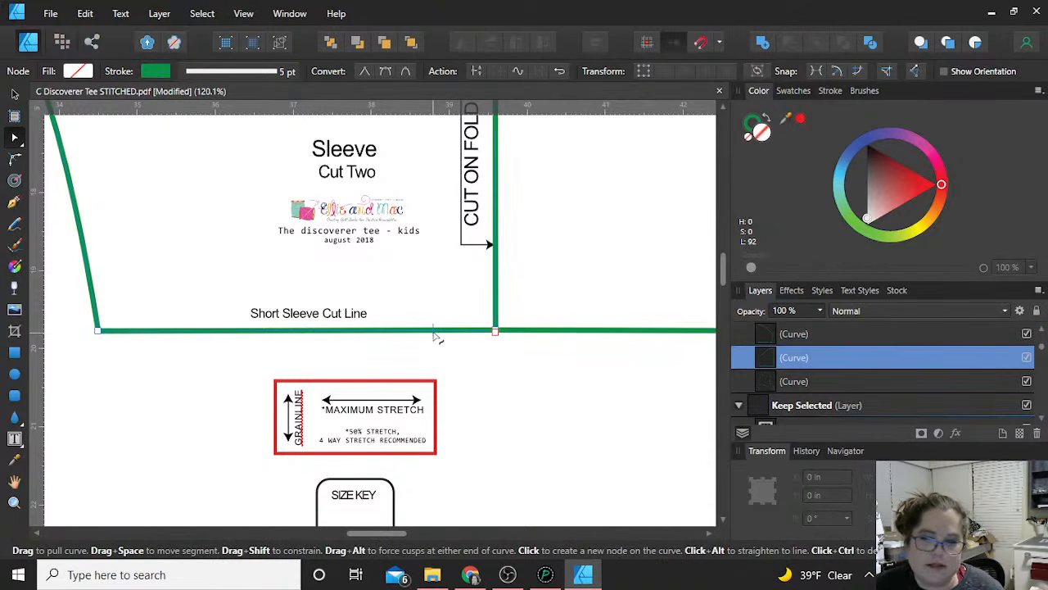
click(495, 332)
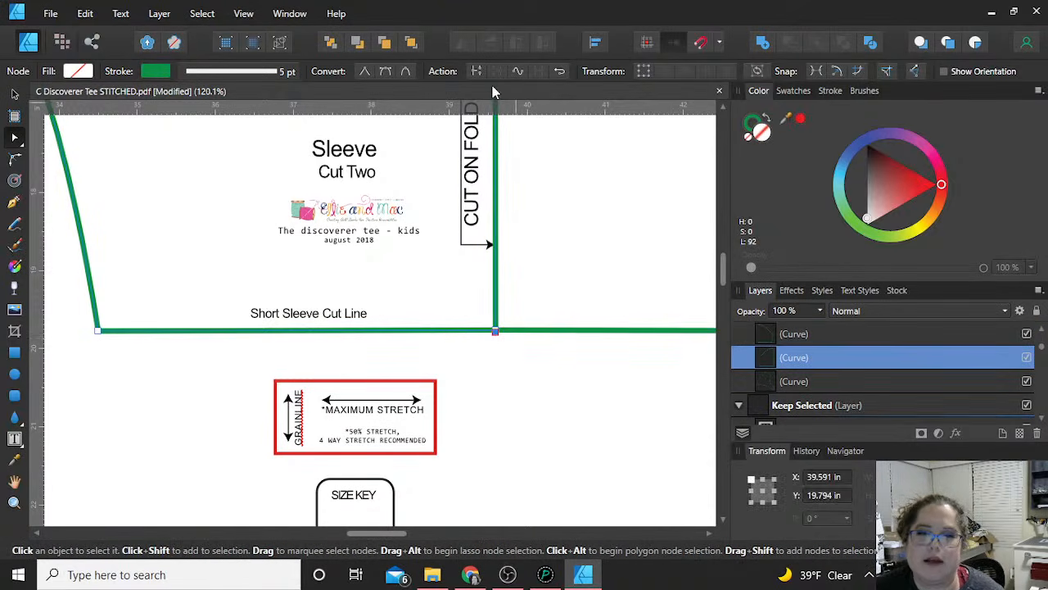
click(477, 72)
scroll(518, 222, up, 5)
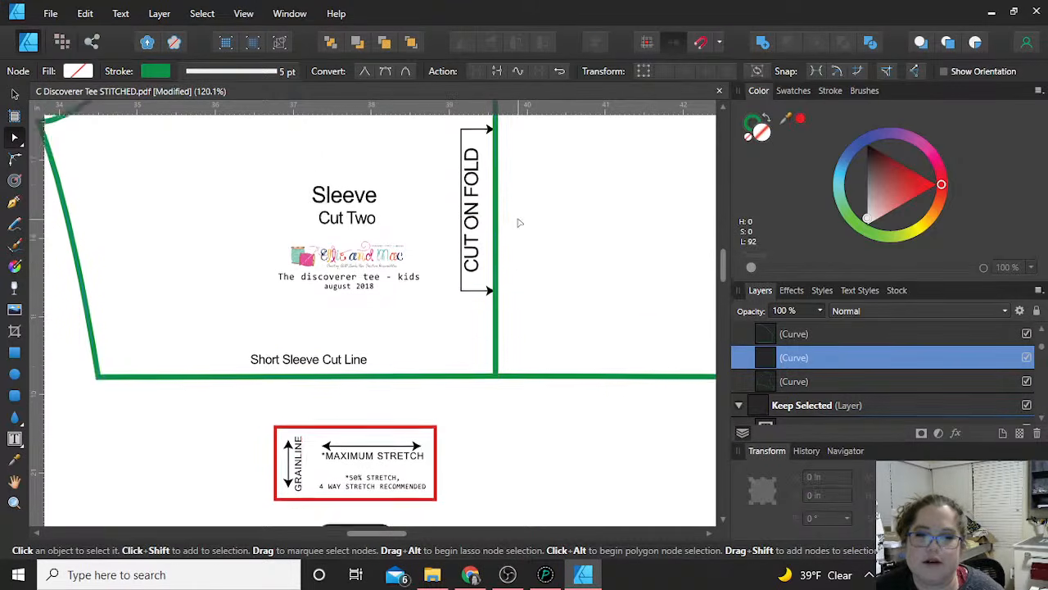
scroll(517, 222, up, 3)
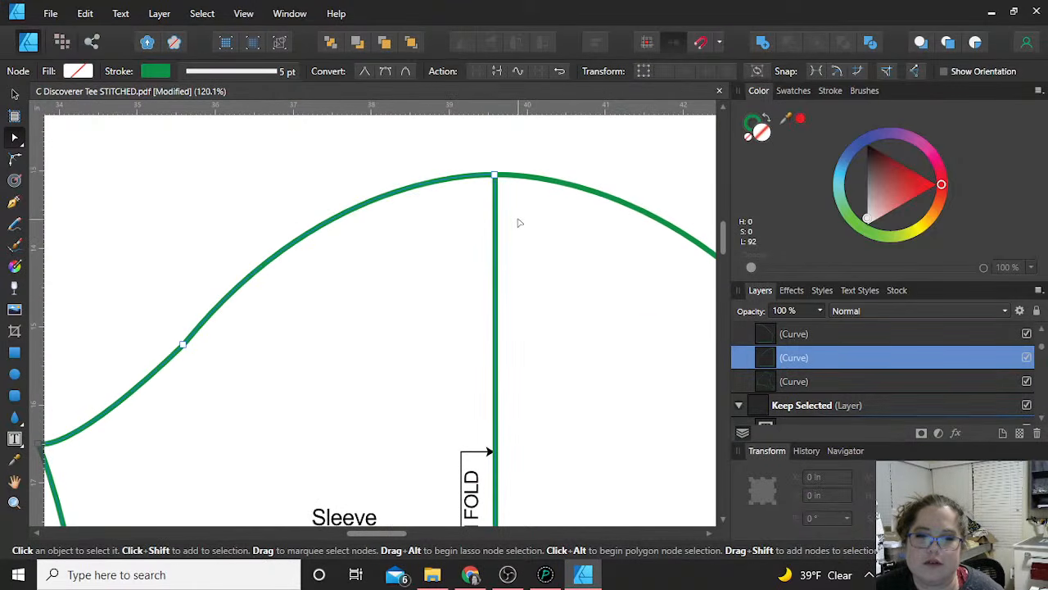
click(495, 176)
click(480, 72)
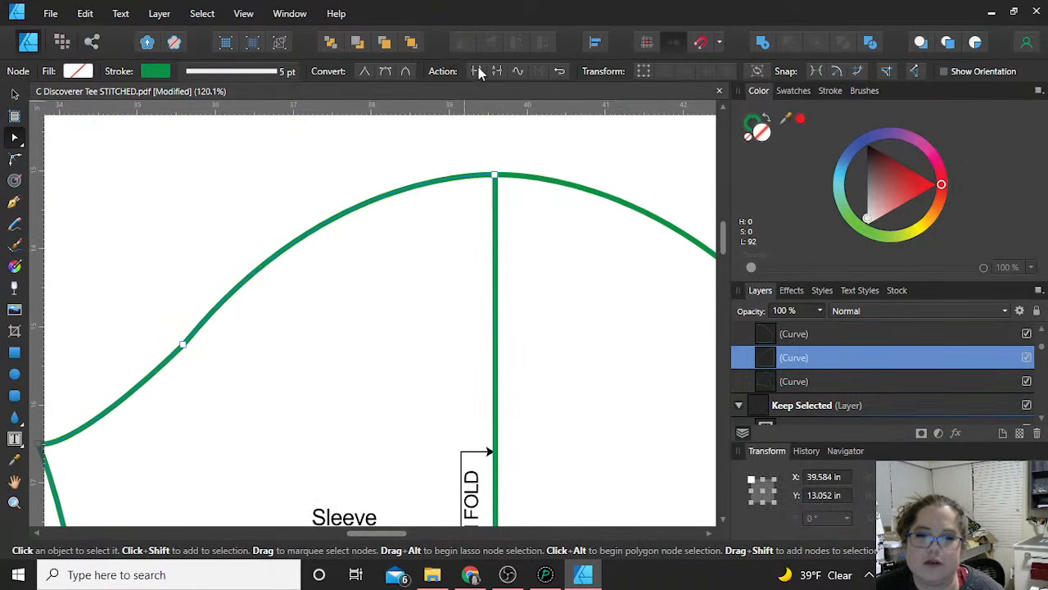
Delete the original half's remaining fold-edge line down the middle of the full Sleeve
scroll(517, 238, down, 1)
click(502, 242)
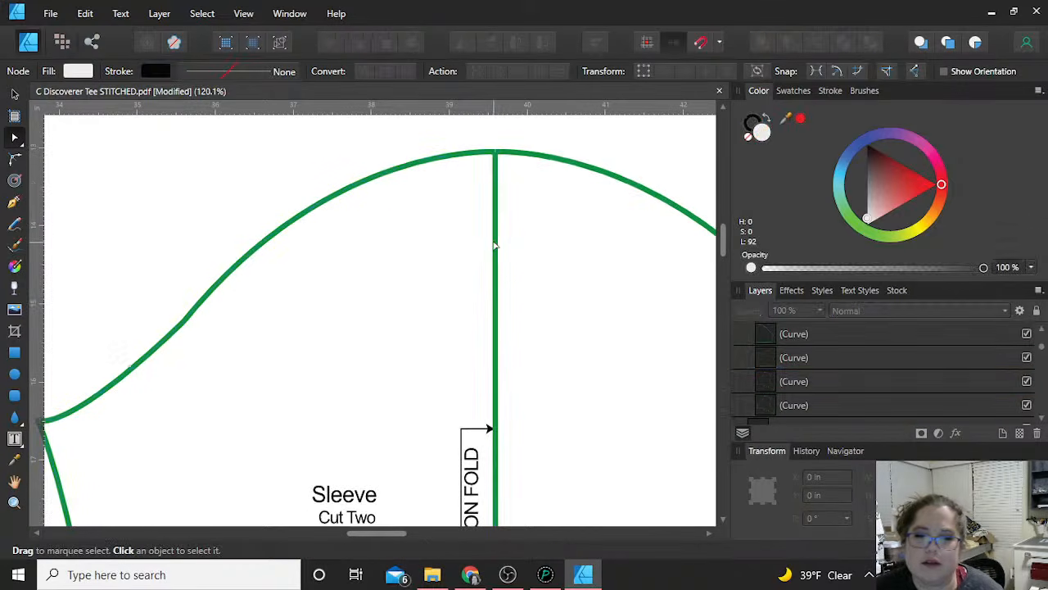
click(496, 245)
key(Delete)
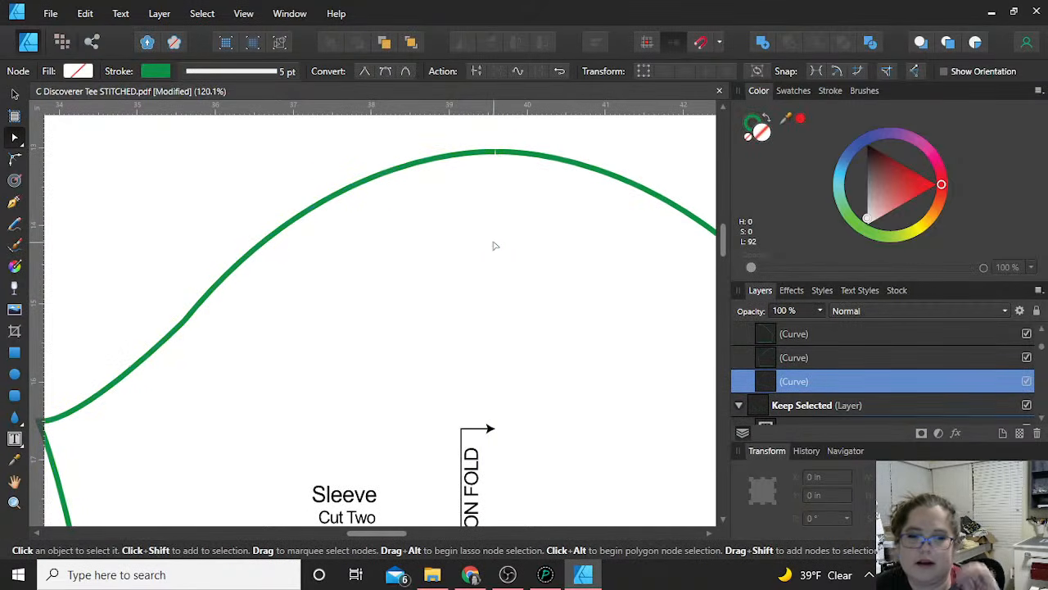
scroll(524, 257, down, 3)
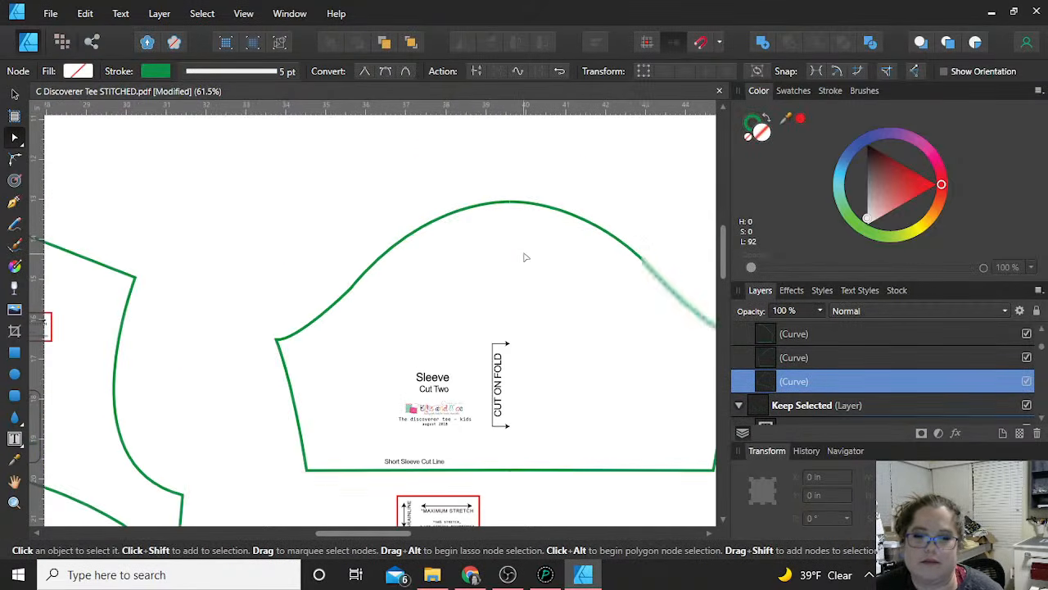
click(527, 156)
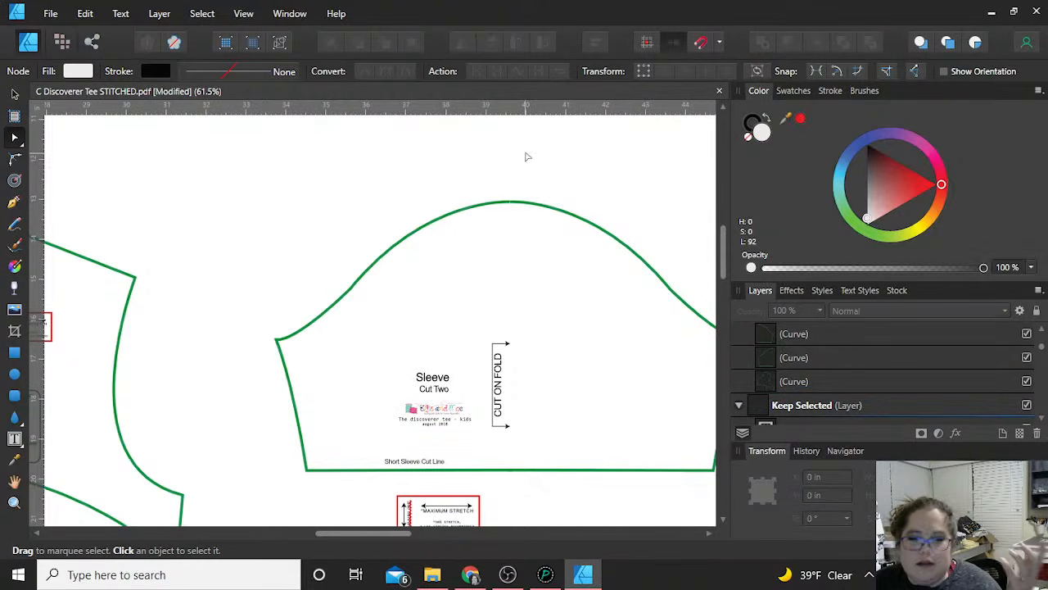
Delete the CUT ON FOLD text and its arrow bracket from the middle of the Sleeve
click(14, 94)
drag(482, 300, 539, 445)
key(Delete)
scroll(541, 451, down, 3)
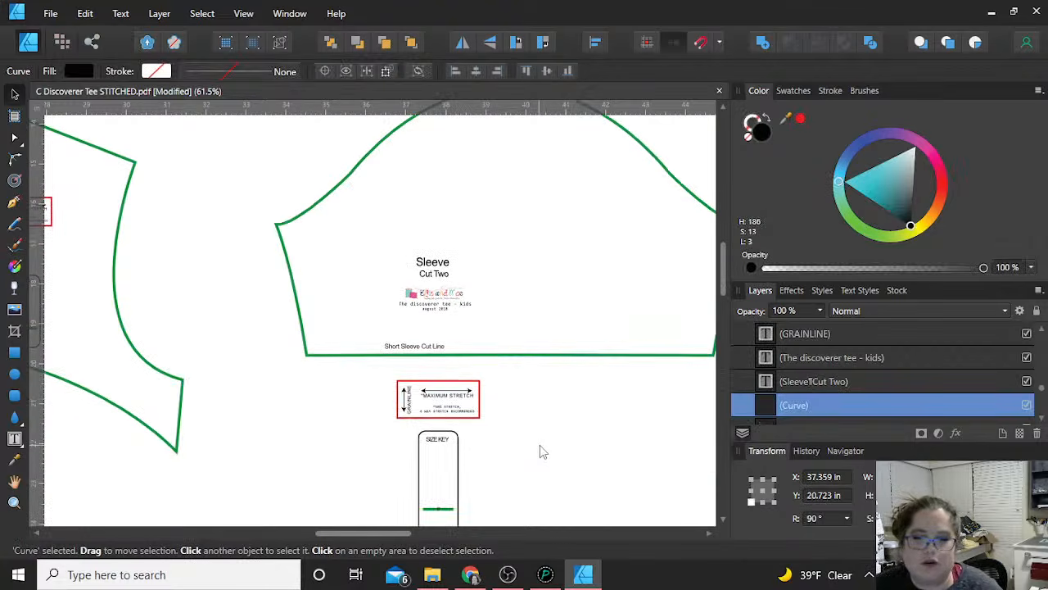
scroll(549, 445, down, 1)
click(345, 347)
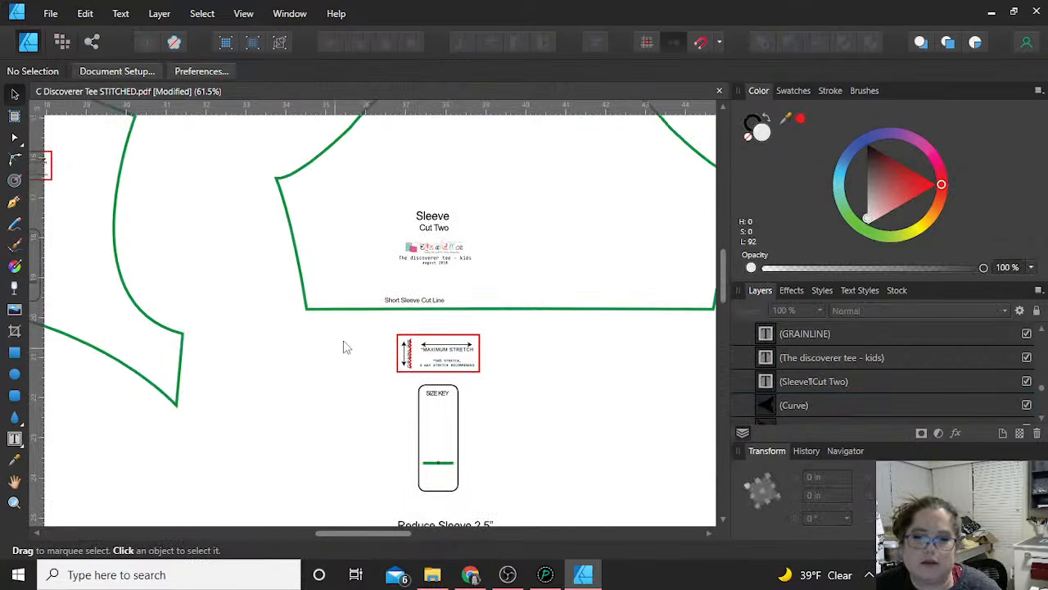
Move the red grainline and maximum stretch box inside the Sleeve, just above the piece title
drag(380, 319, 545, 398)
drag(442, 353, 430, 173)
click(456, 416)
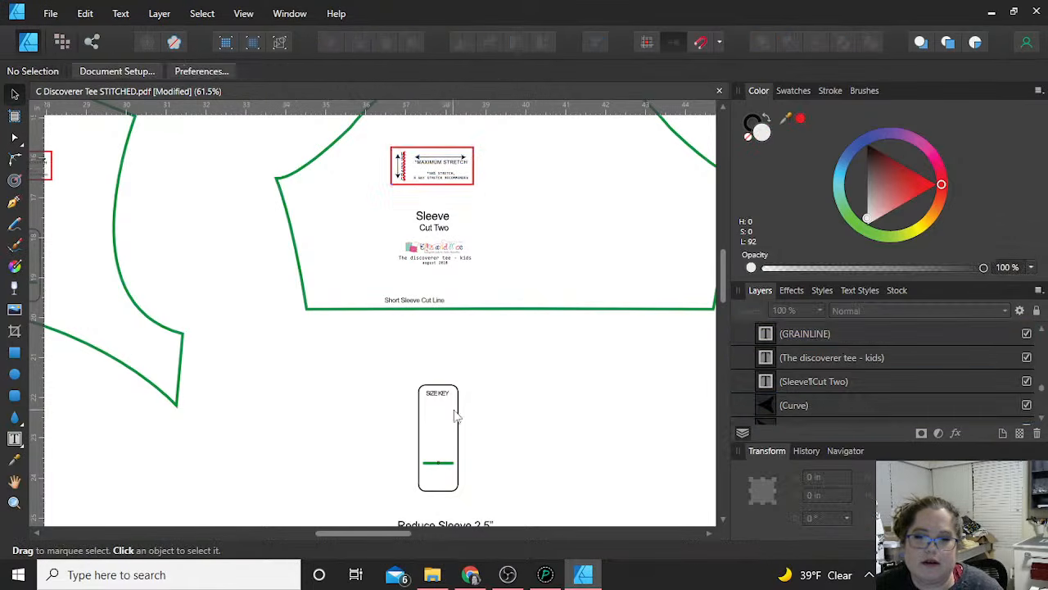
Move the SIZE KEY box with its contents inside the Sleeve, beside the piece title
scroll(456, 416, down, 1)
drag(406, 332, 494, 488)
drag(447, 428, 520, 364)
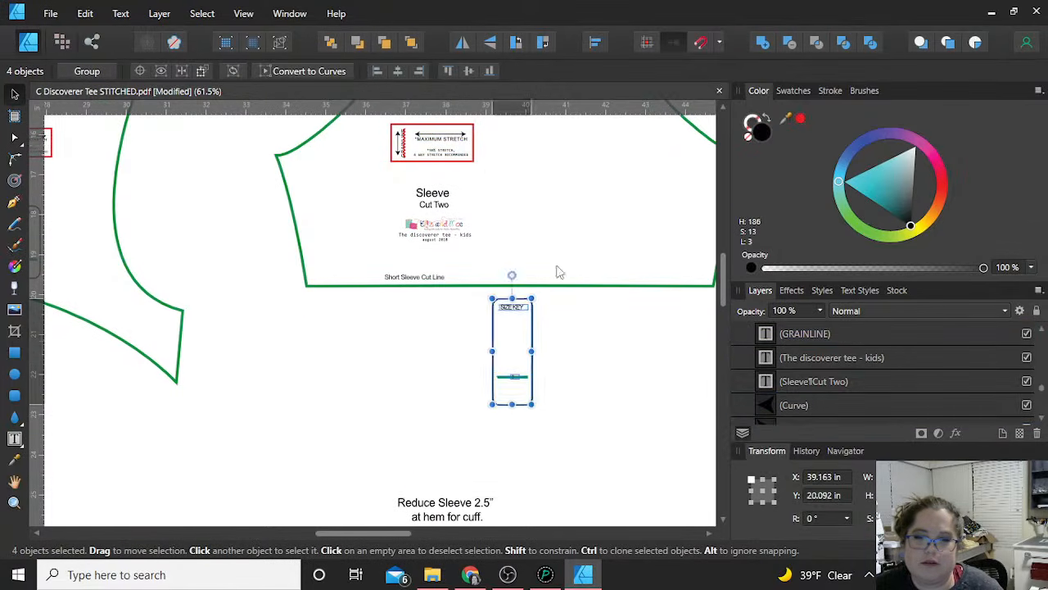
drag(556, 272, 559, 195)
click(491, 415)
Delete the "Reduce Sleeve 2.5" at hem for cuff." note beneath the Sleeve
scroll(426, 405, down, 1)
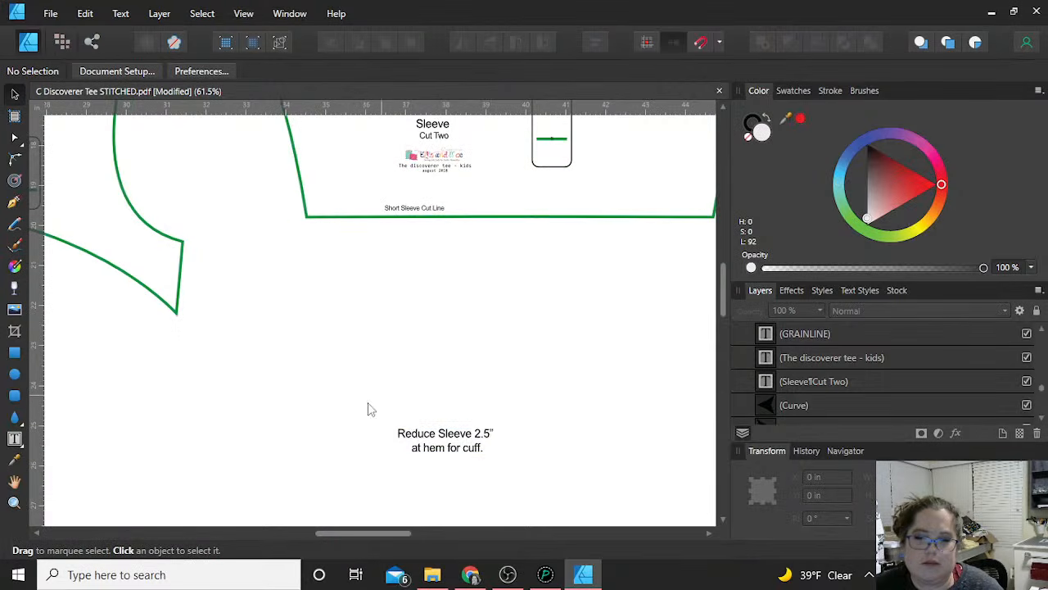
drag(367, 408, 519, 469)
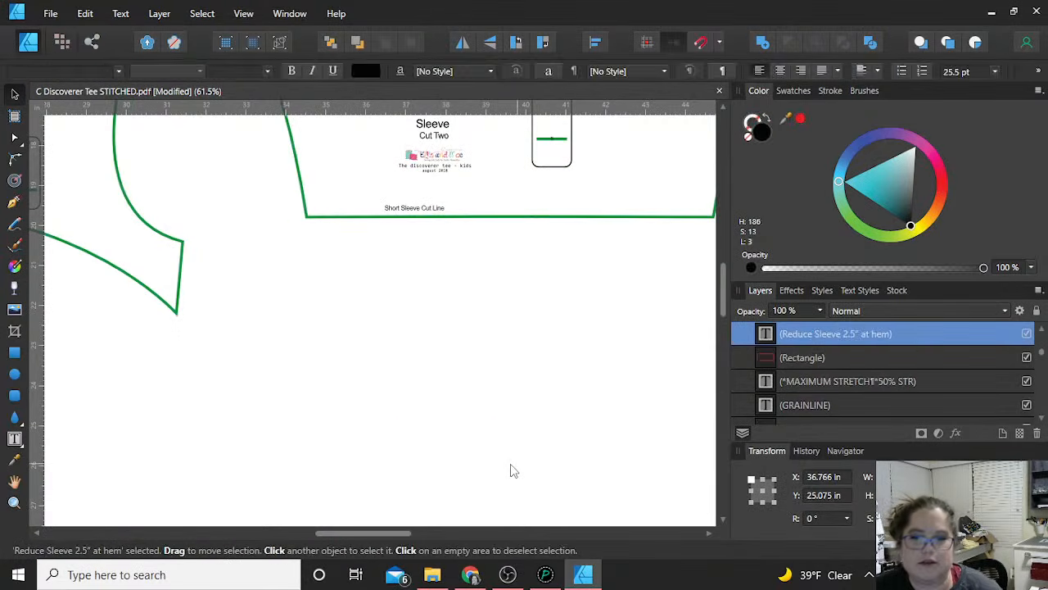
key(Delete)
scroll(510, 469, up, 3)
scroll(510, 467, down, 2)
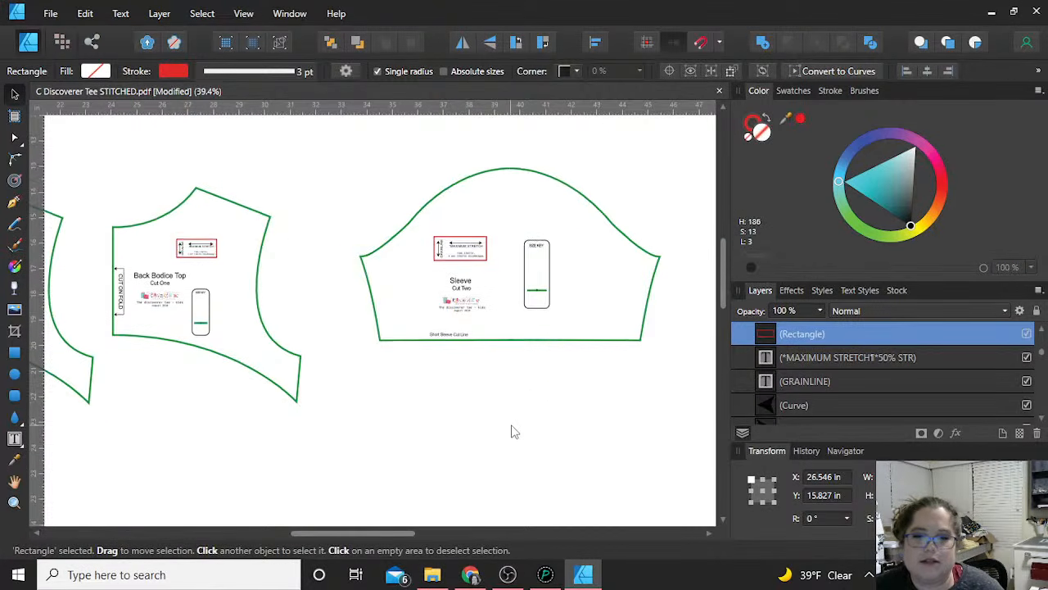
scroll(509, 427, down, 1)
click(507, 425)
Group the full Sleeve with its labels and place a duplicate below it at about X 34.712 in, Y 21.963 in
scroll(508, 426, down, 1)
scroll(483, 373, down, 1)
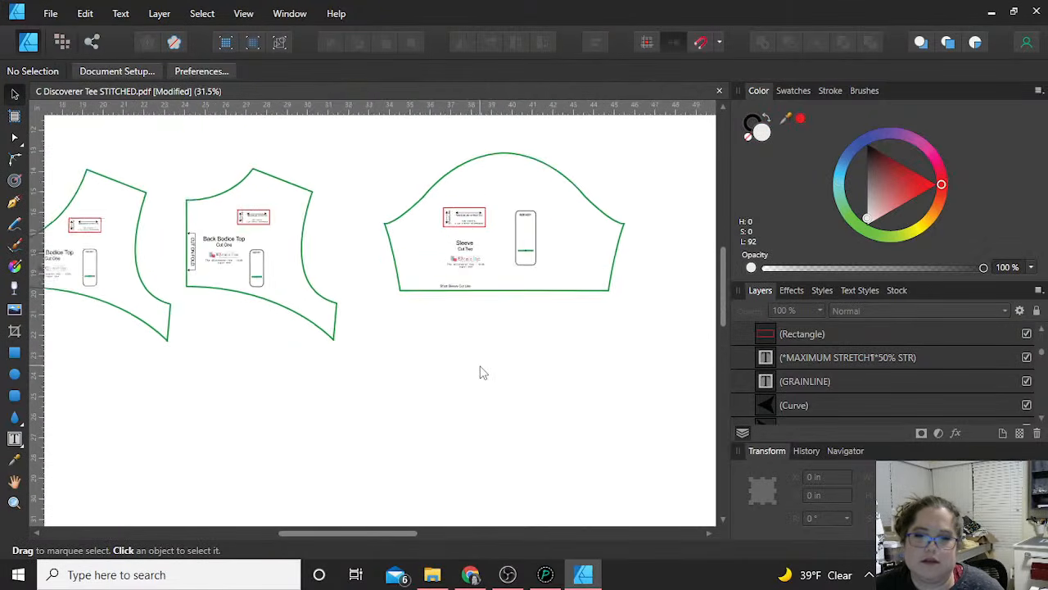
scroll(482, 371, down, 1)
drag(389, 152, 627, 340)
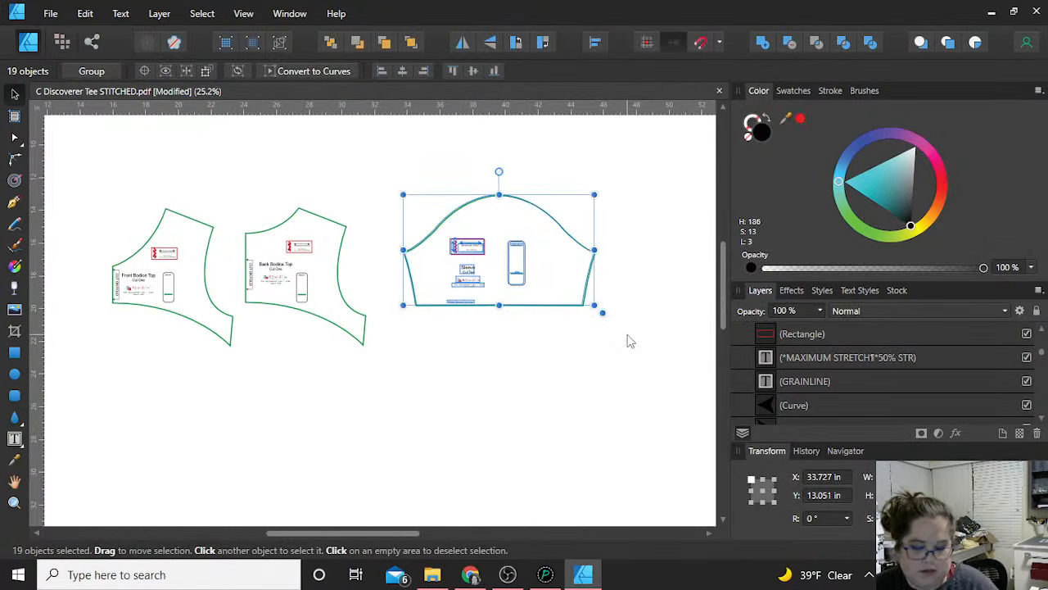
key(ctrl+g)
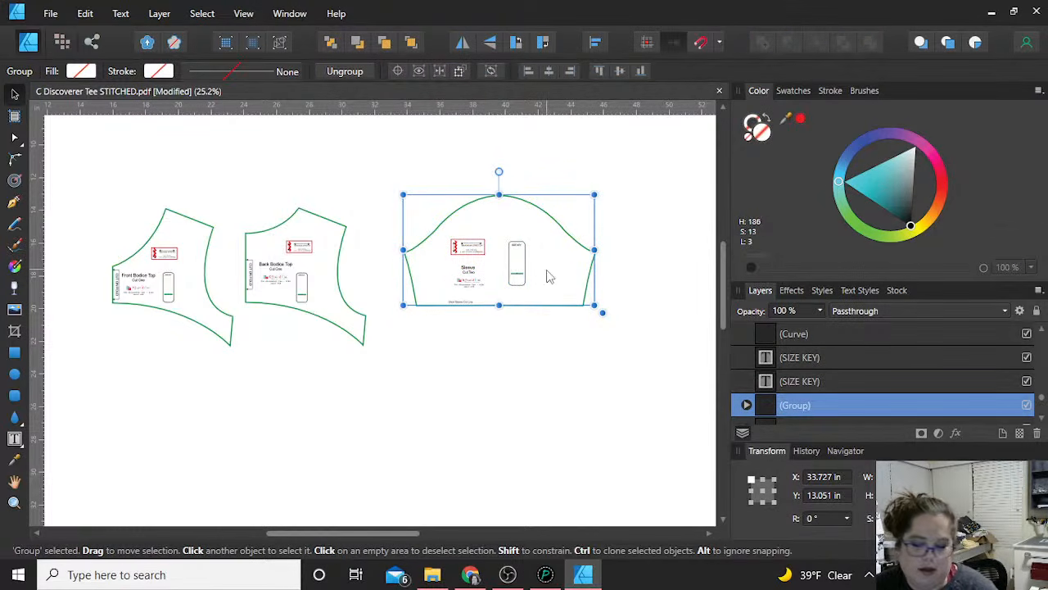
mouse_move(506, 274)
mouse_down()
mouse_move(496, 352)
mouse_move(524, 420)
mouse_up()
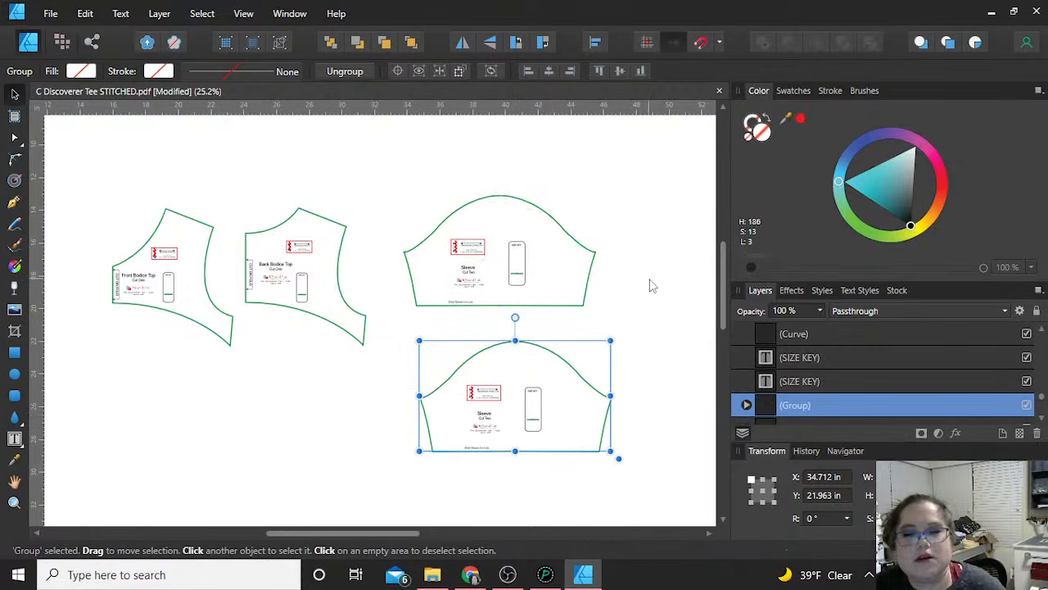
click(653, 286)
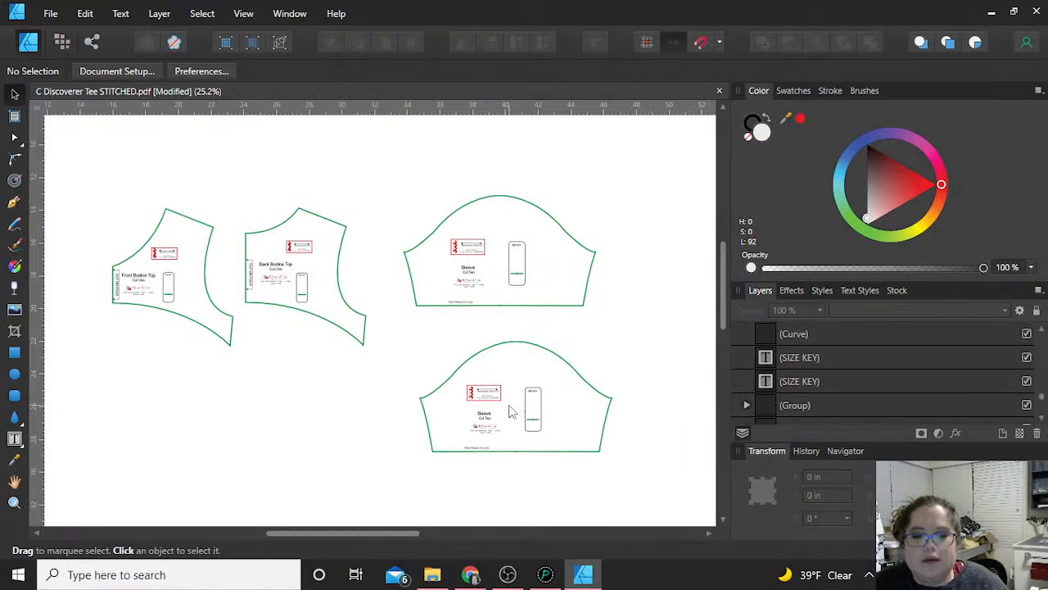
Try flipping the duplicate Sleeve horizontally and flip it back to its original orientation
click(534, 354)
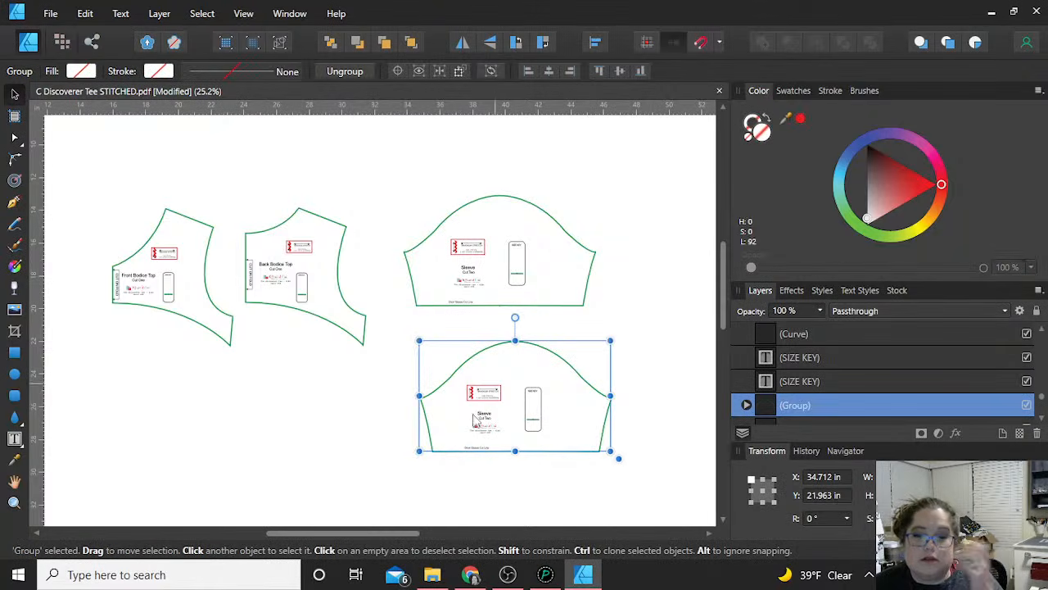
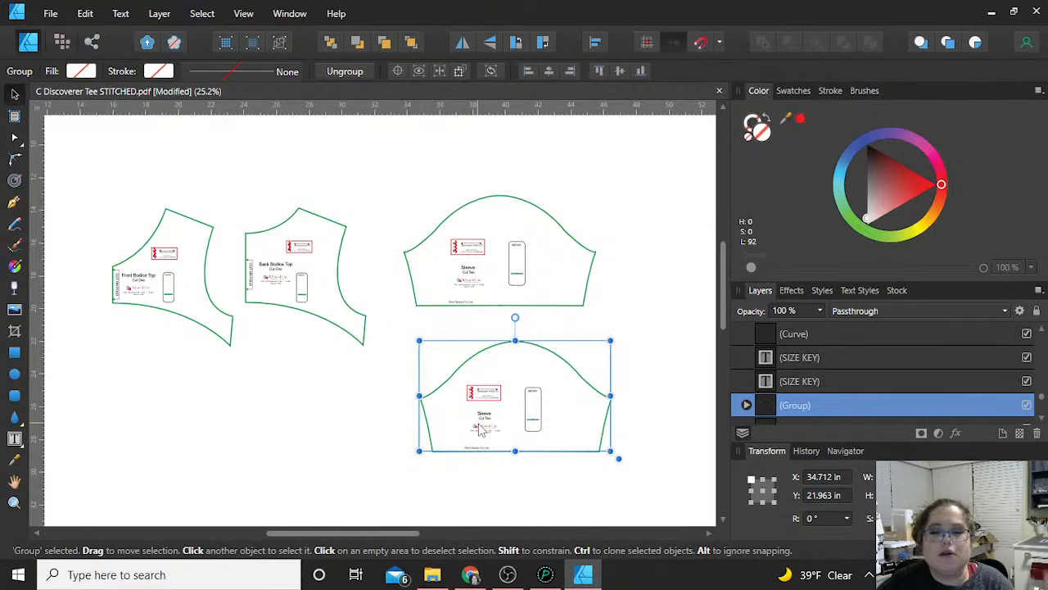
click(463, 44)
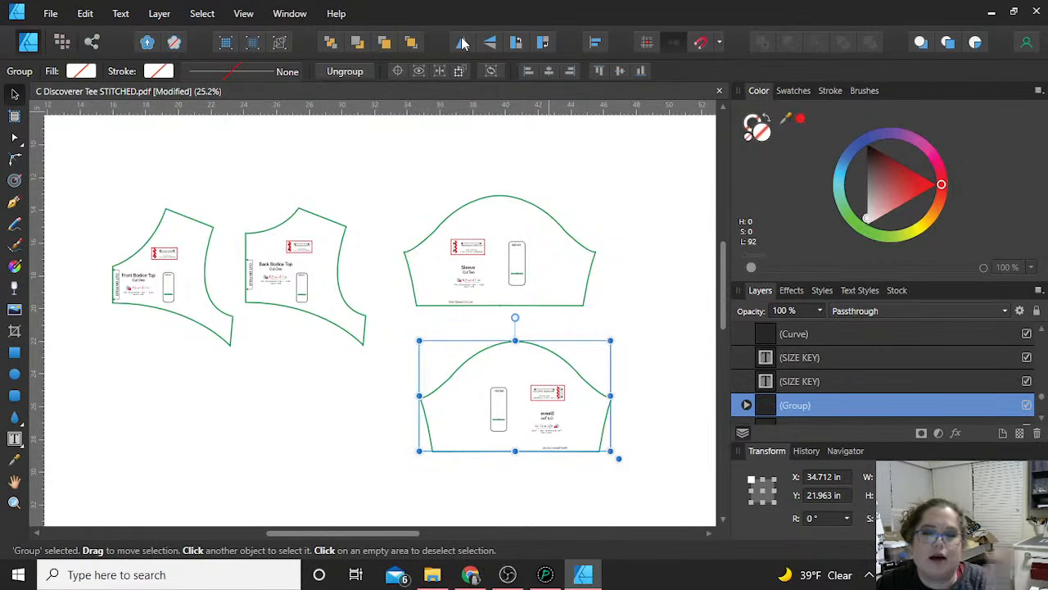
click(463, 43)
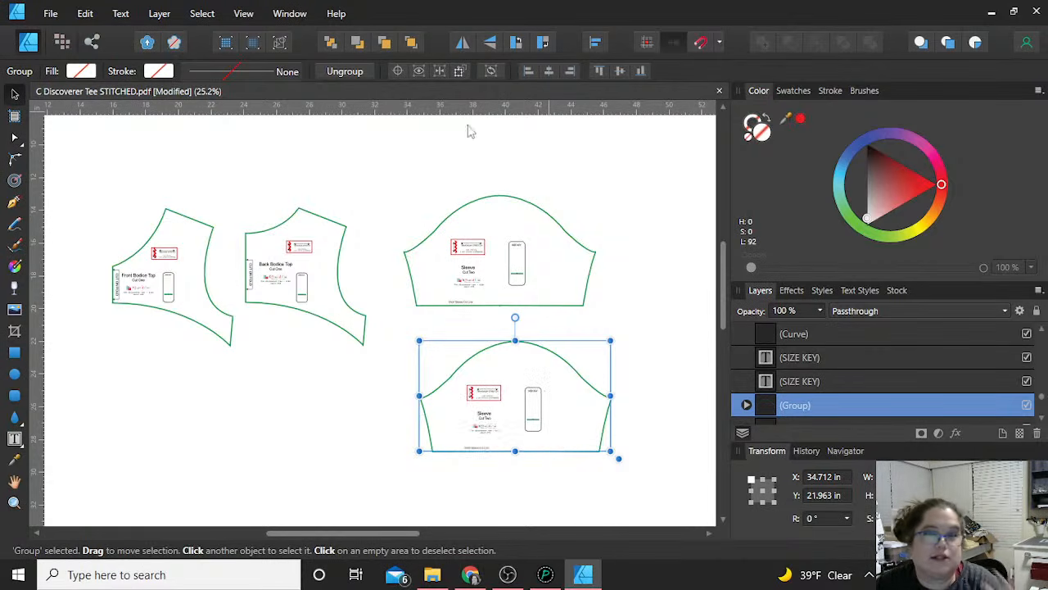
click(624, 188)
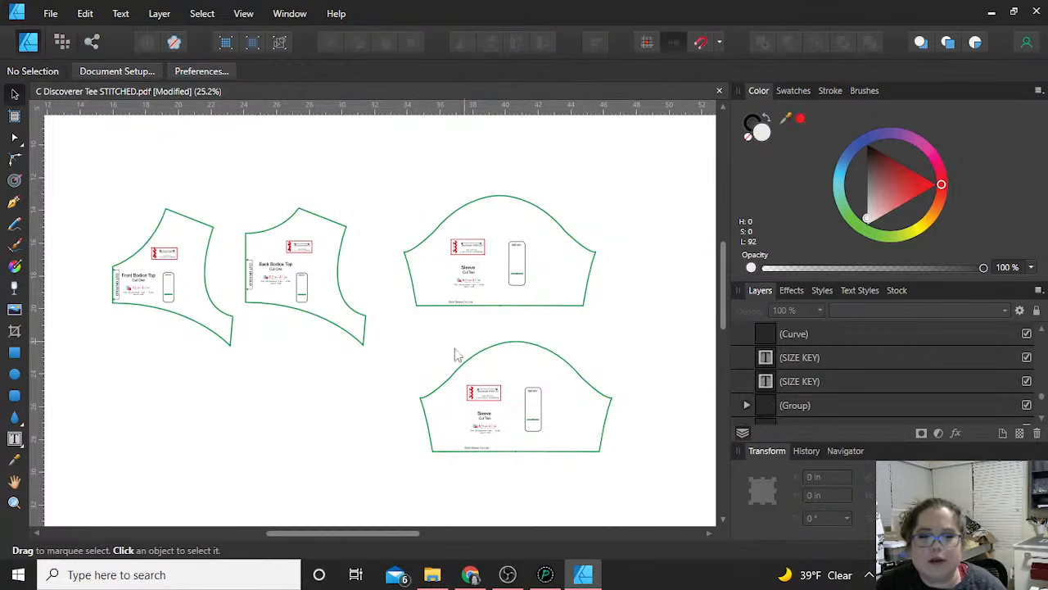
Change the upper Sleeve's label from "Cut Two" to "Cut One"
scroll(457, 354, up, 5)
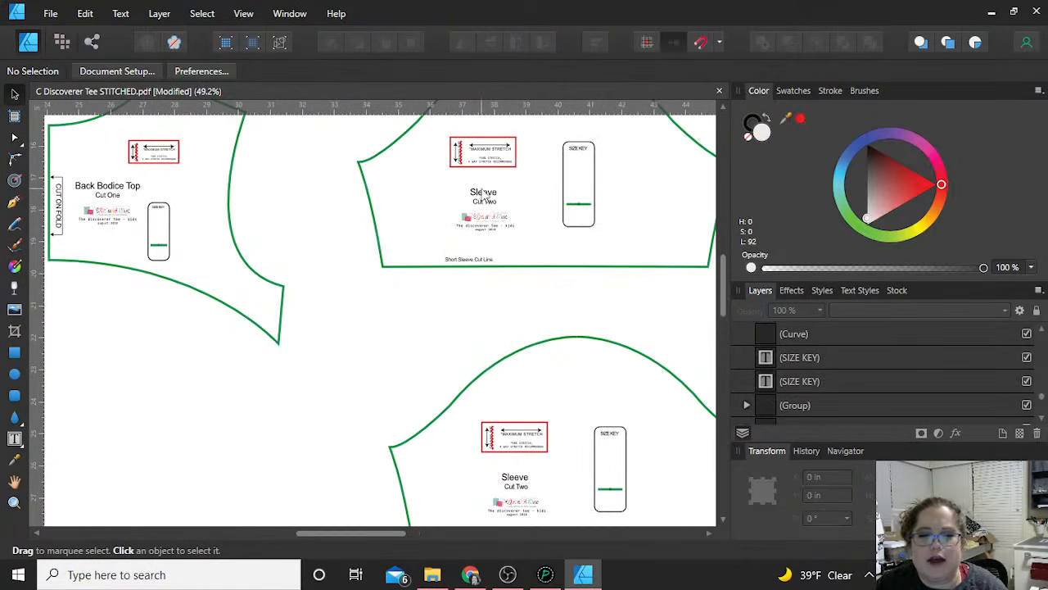
click(483, 194)
double_click(489, 206)
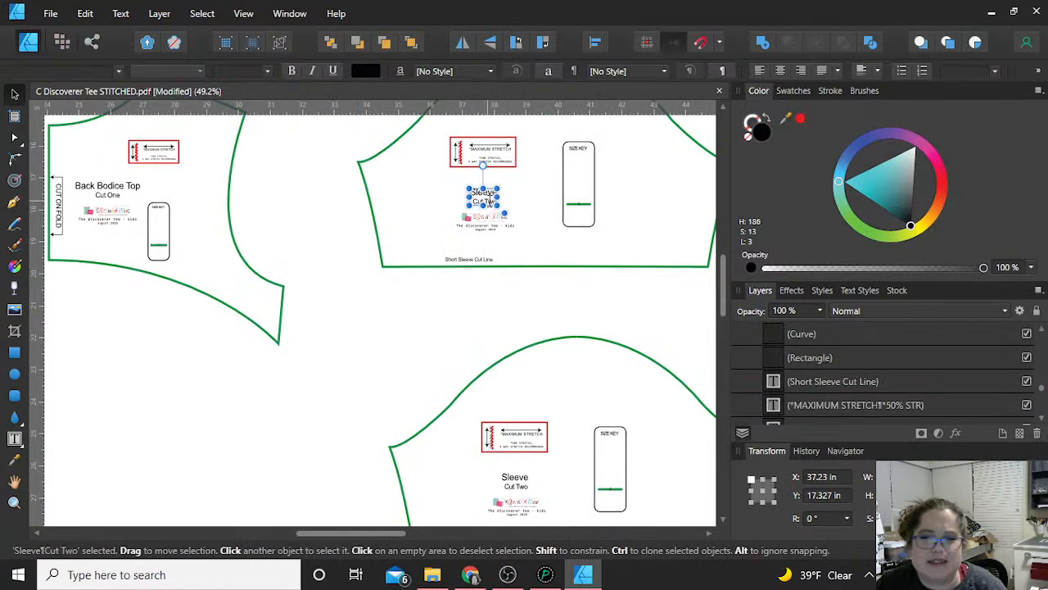
double_click(490, 204)
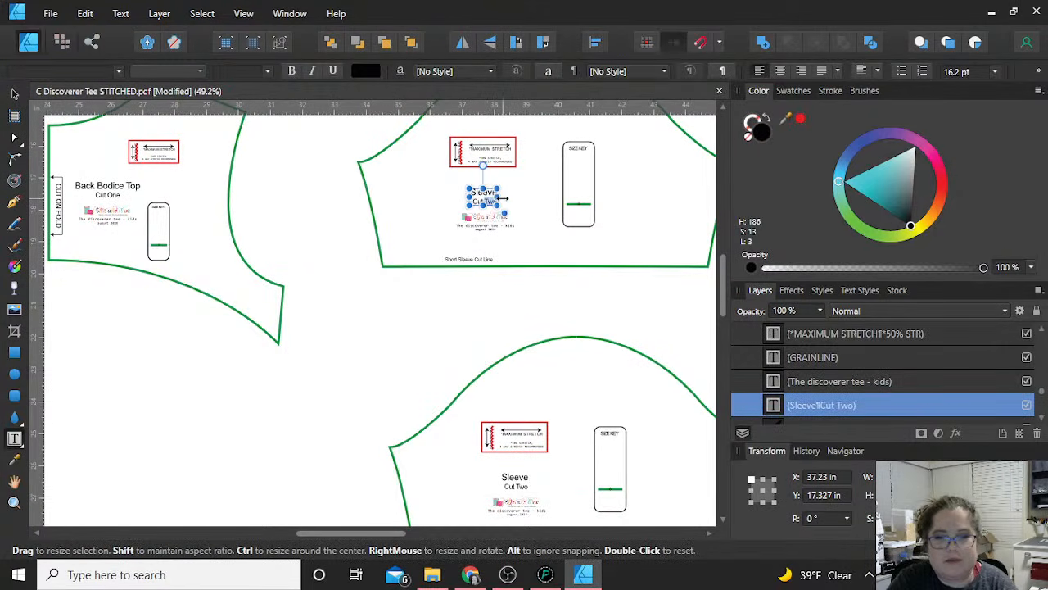
click(501, 198)
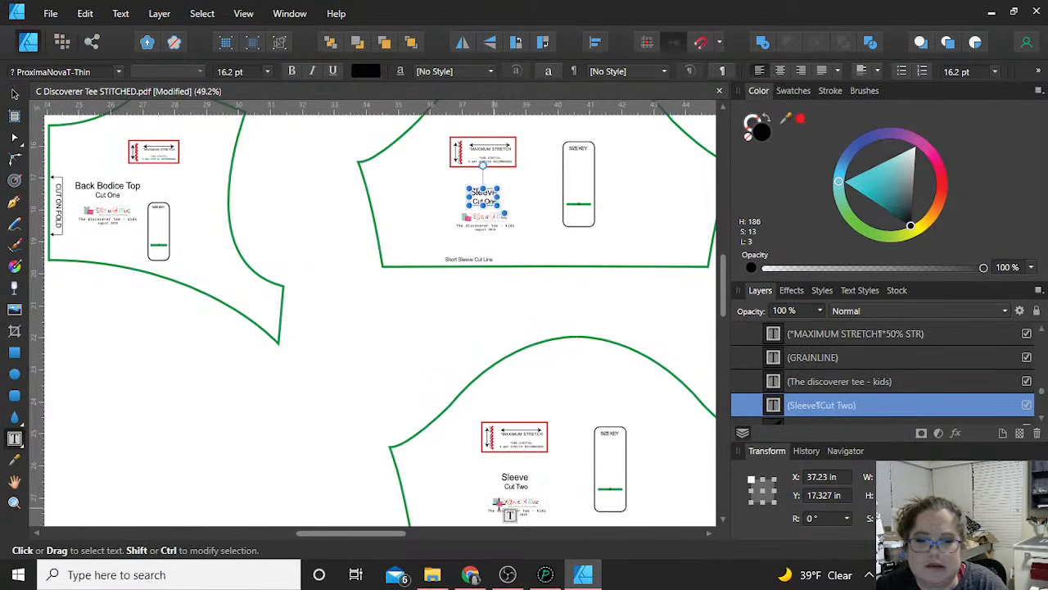
Edit the duplicate lower Sleeve's label so that its second line reads "Cut One"
click(515, 485)
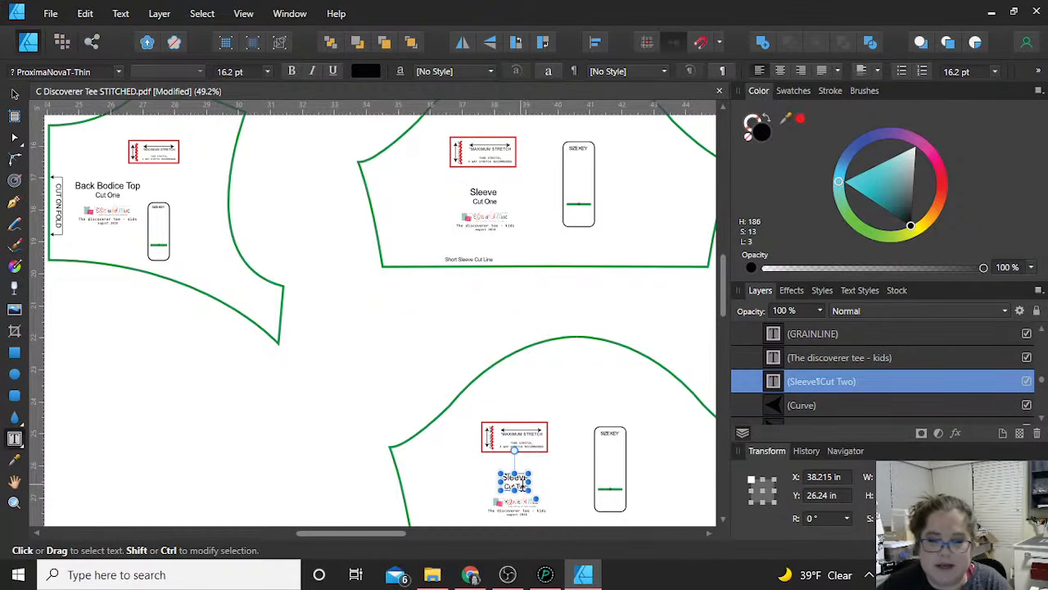
click(519, 485)
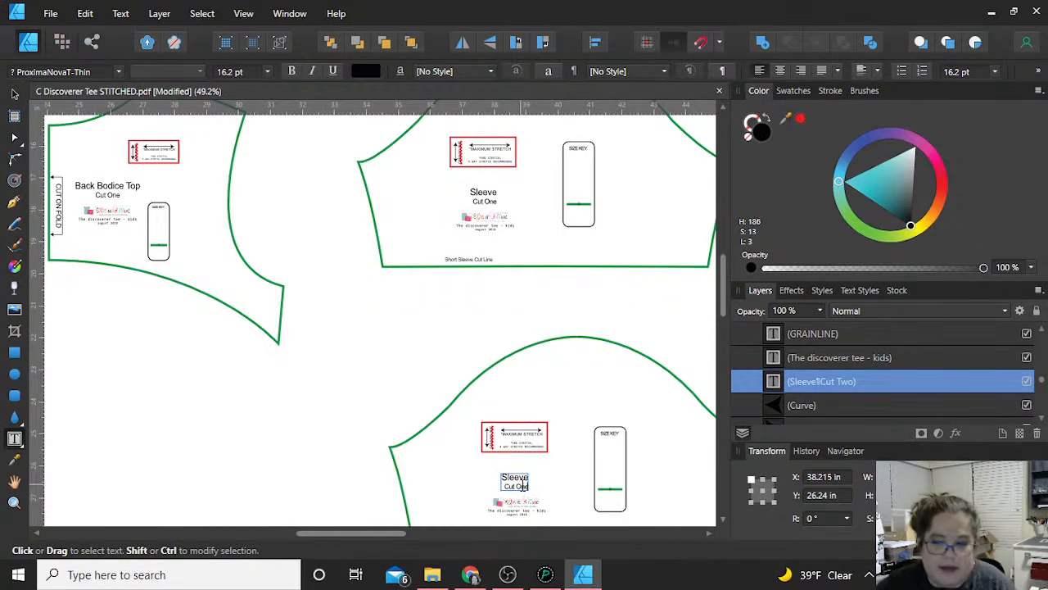
key(Escape)
key(Escape)
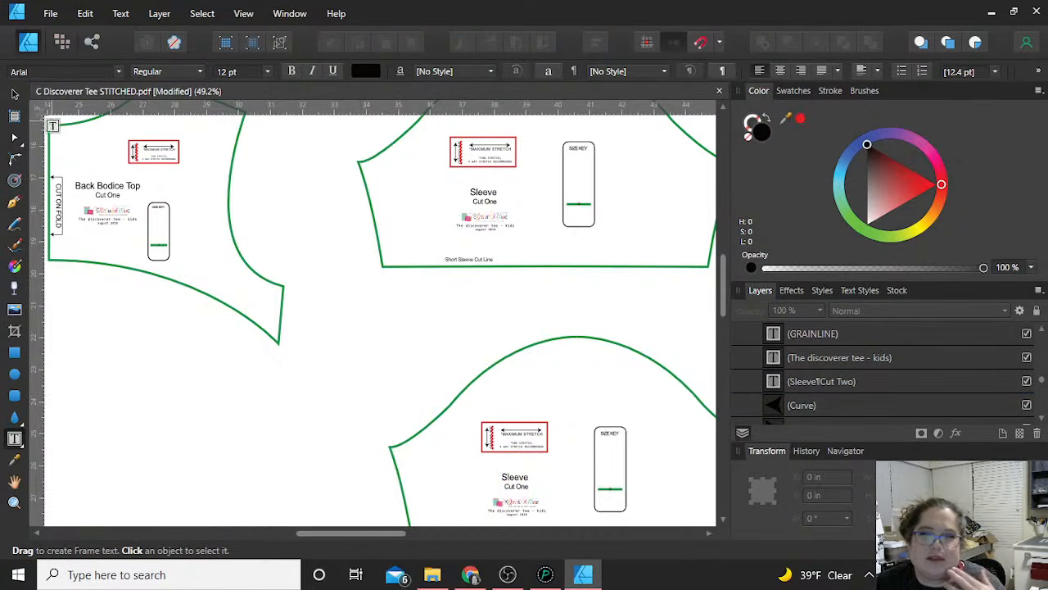
Move both Sleeve pieces together down and to the right, into the empty area away from the bodice tops
click(15, 95)
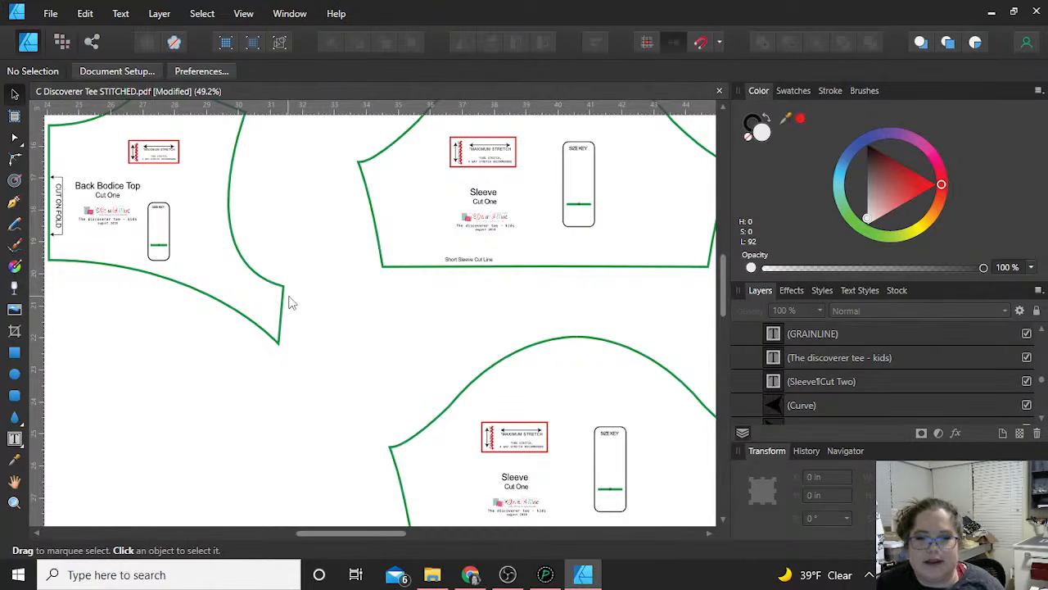
scroll(297, 301, down, 3)
scroll(297, 301, down, 2)
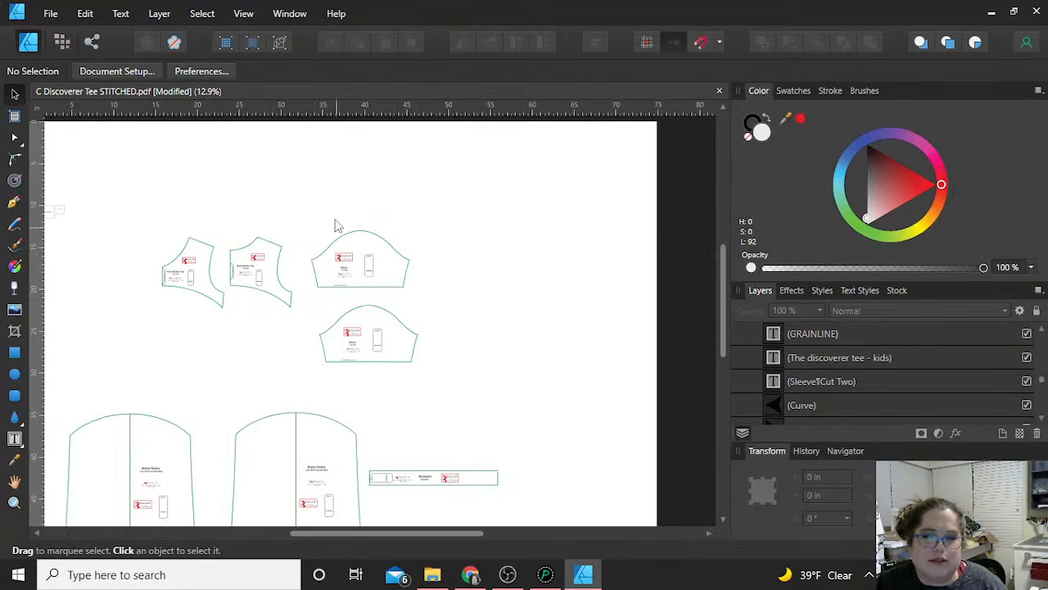
drag(303, 208, 449, 389)
drag(410, 360, 568, 456)
click(301, 371)
scroll(205, 289, up, 5)
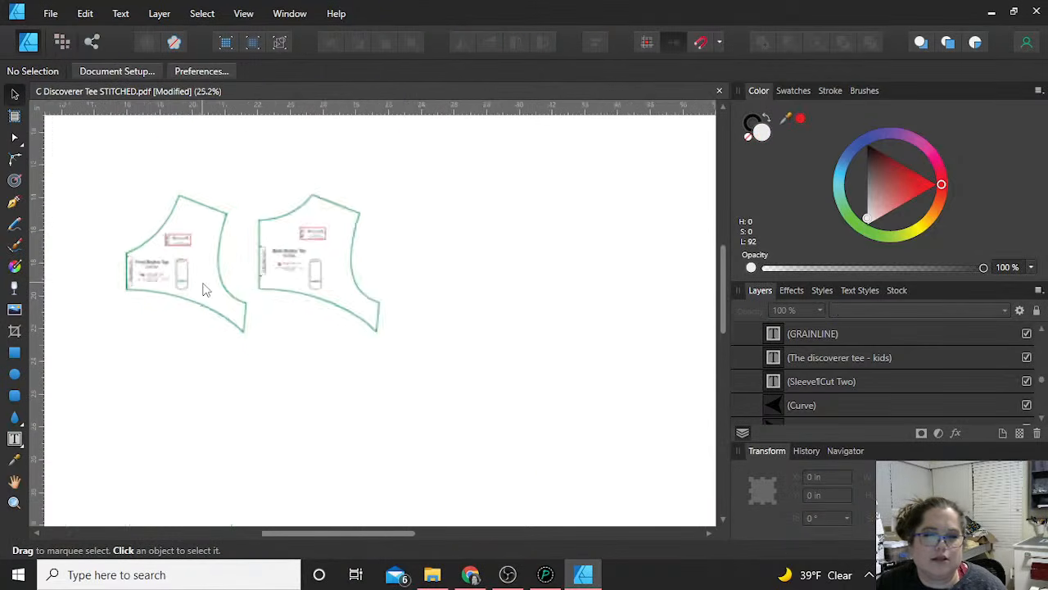
Move the whole Back Bodice Top piece away from the Front Bodice Top into empty space at about X 39.8 in, Y 12.7 in
scroll(160, 389, left, 3)
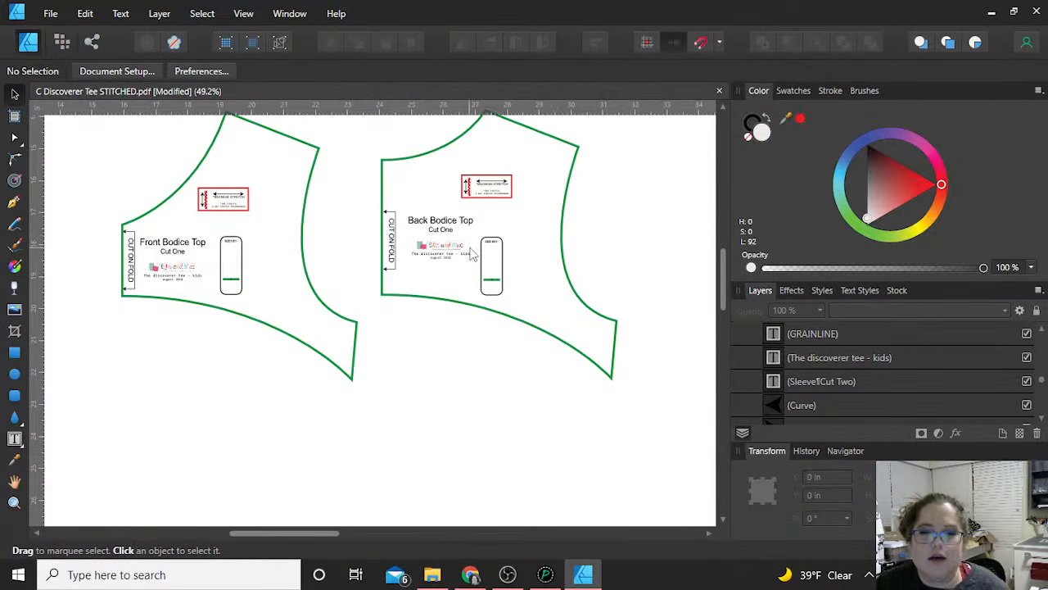
scroll(473, 254, down, 2)
drag(404, 136, 587, 348)
drag(515, 262, 663, 286)
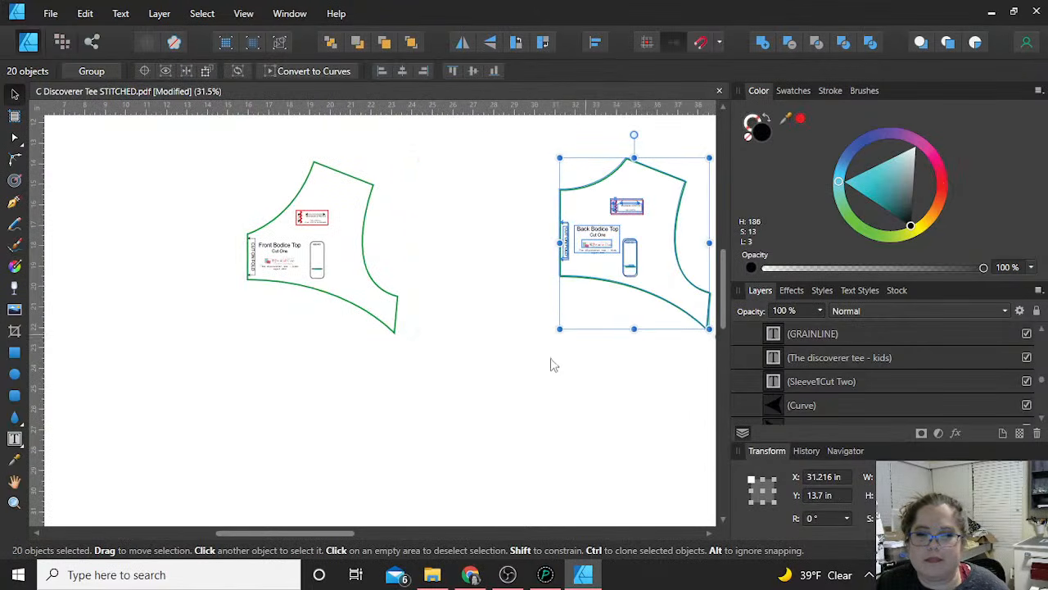
drag(320, 530, 414, 531)
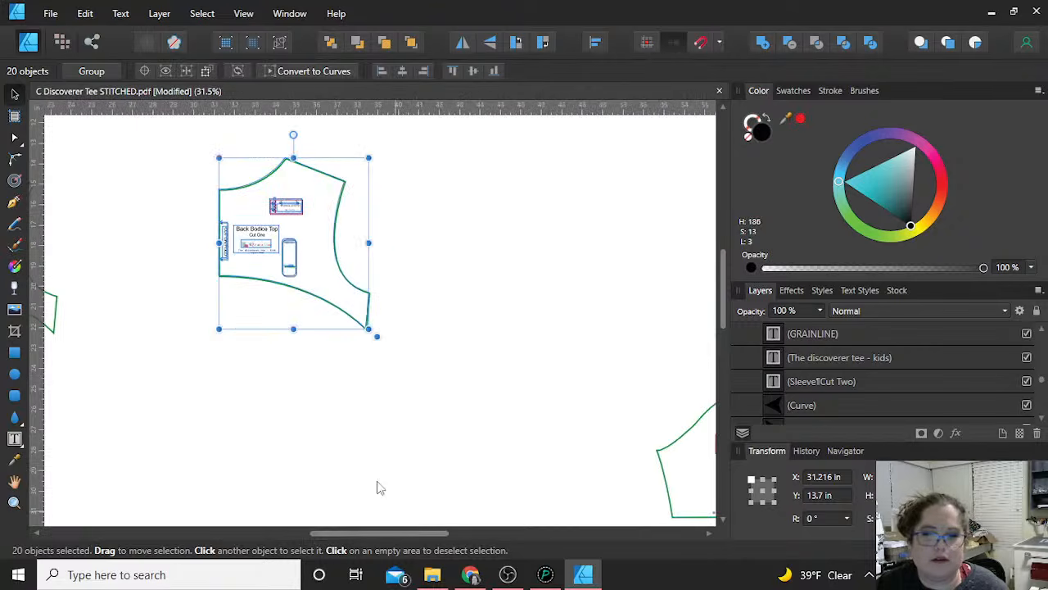
drag(342, 270, 505, 246)
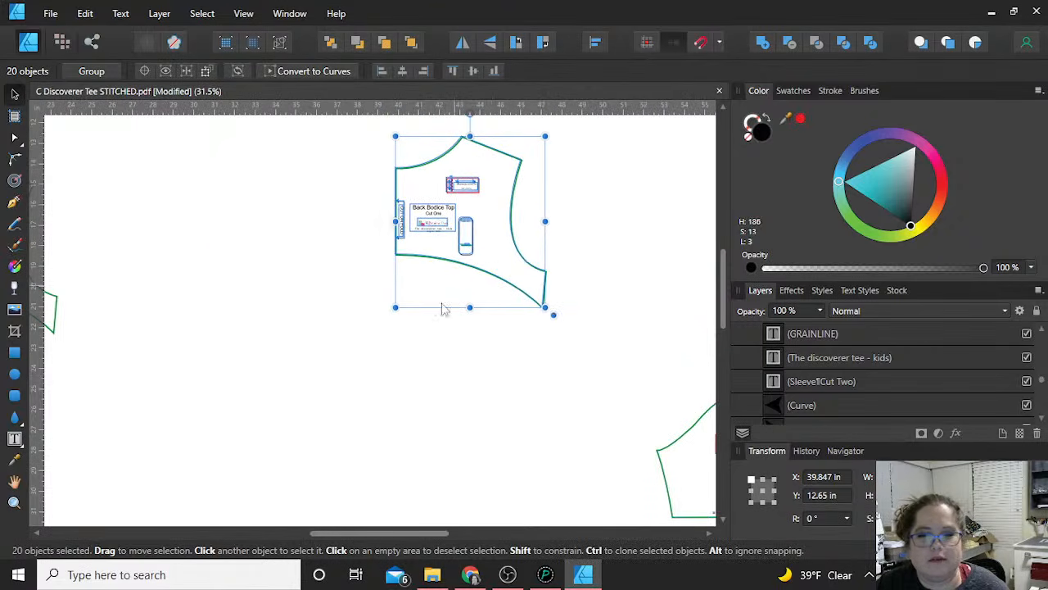
click(400, 366)
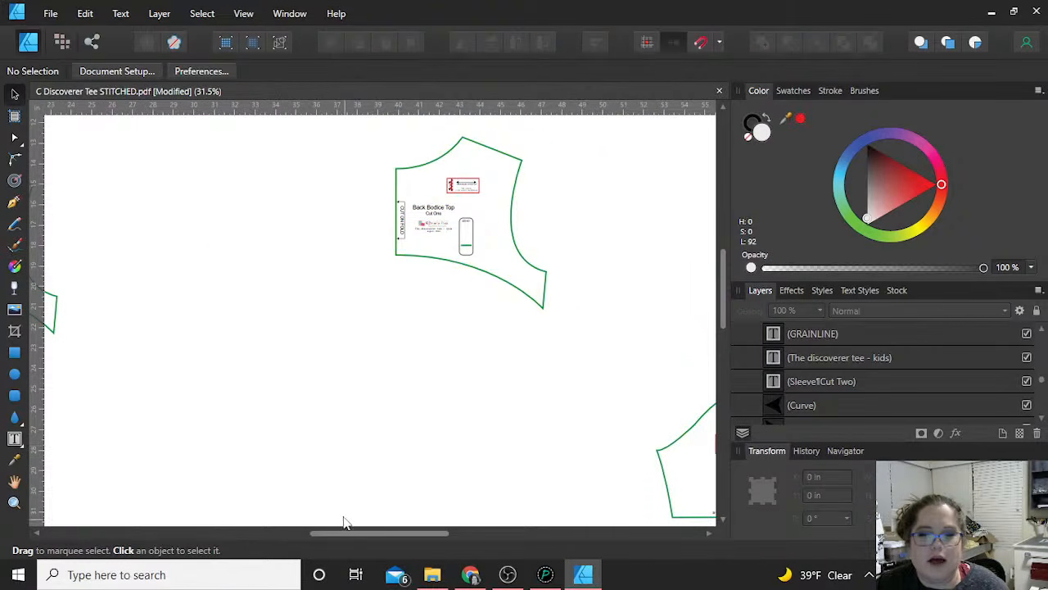
scroll(314, 403, down, 2)
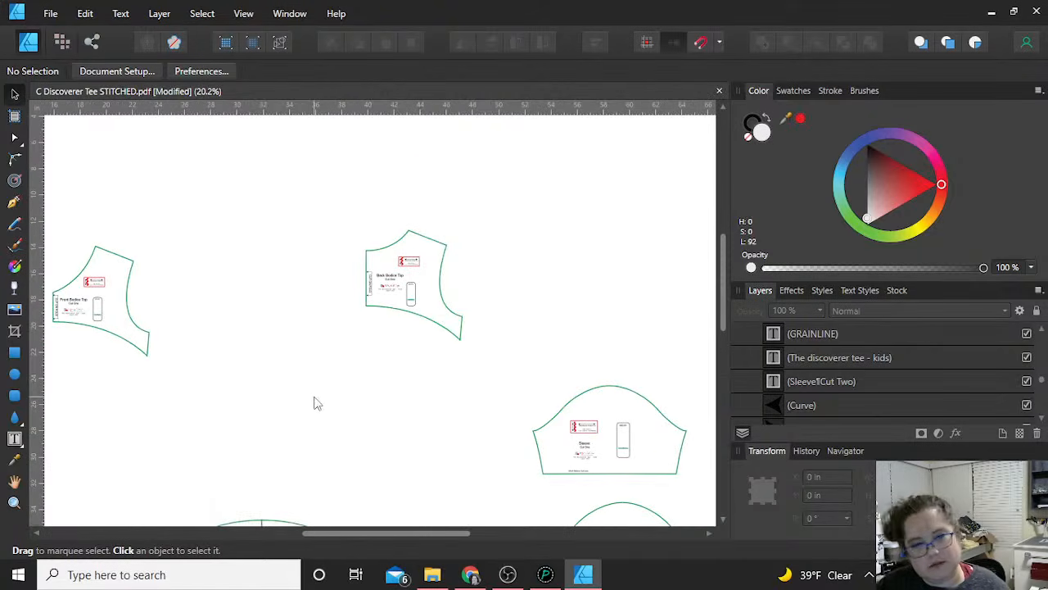
scroll(281, 371, down, 2)
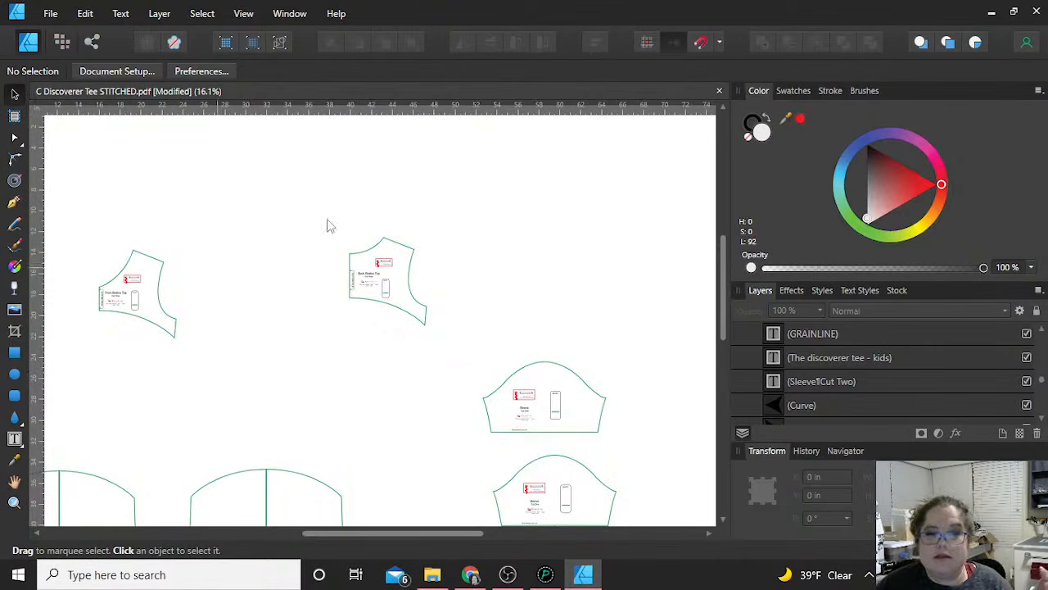
click(373, 256)
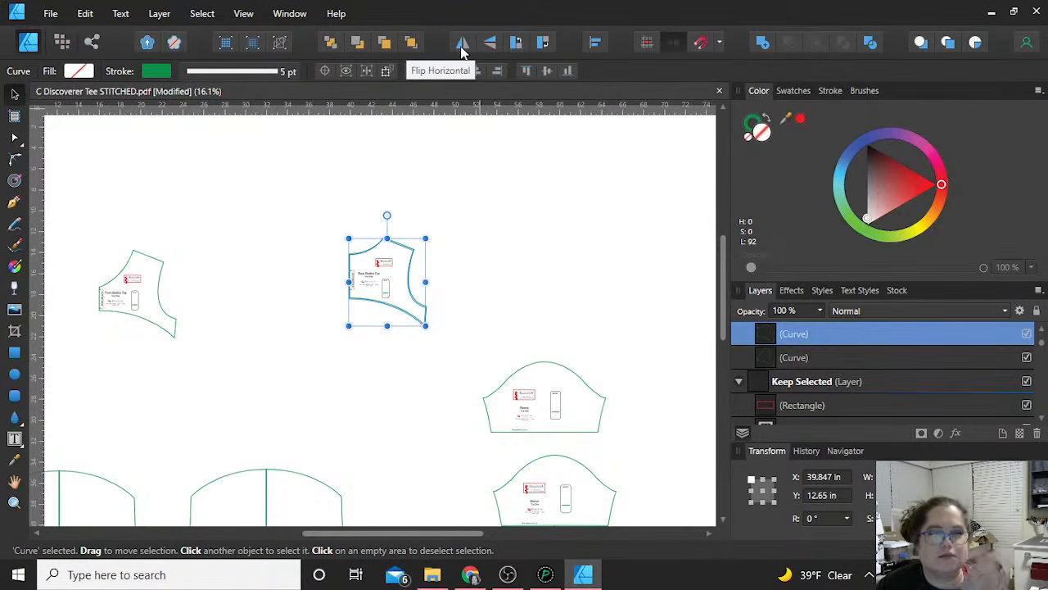
click(316, 269)
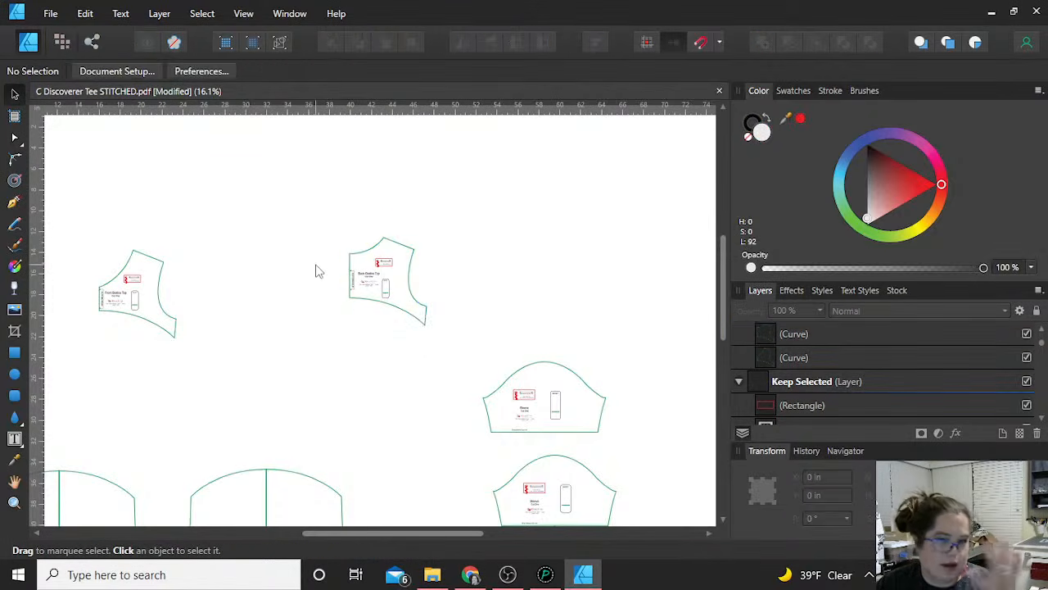
Draw a tall filled rectangle between the two bodice pieces, starting at about X 24.8 in, Y 6.2 in
click(14, 352)
drag(192, 171, 344, 403)
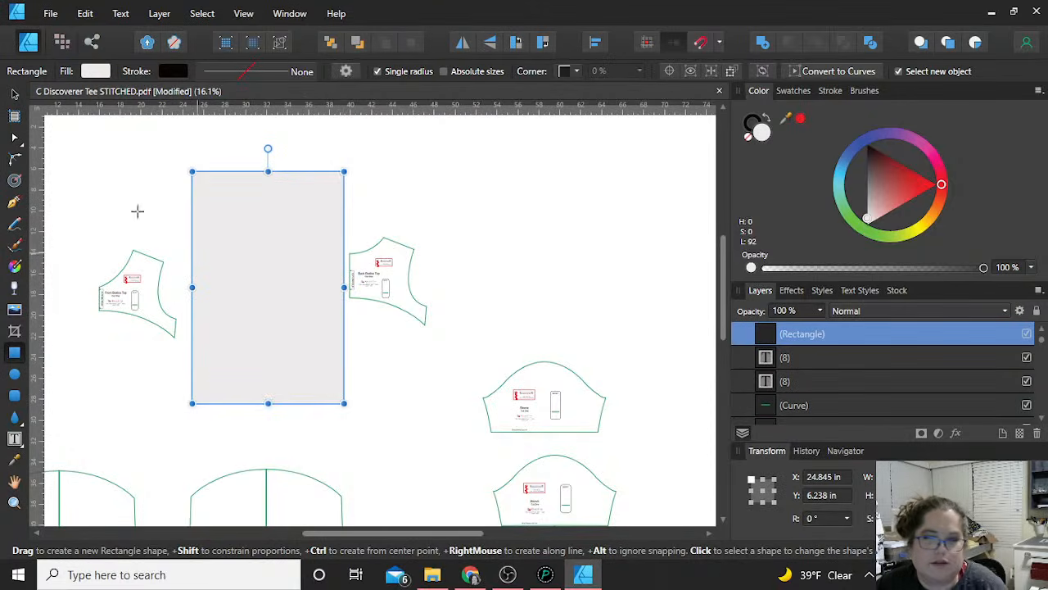
click(14, 95)
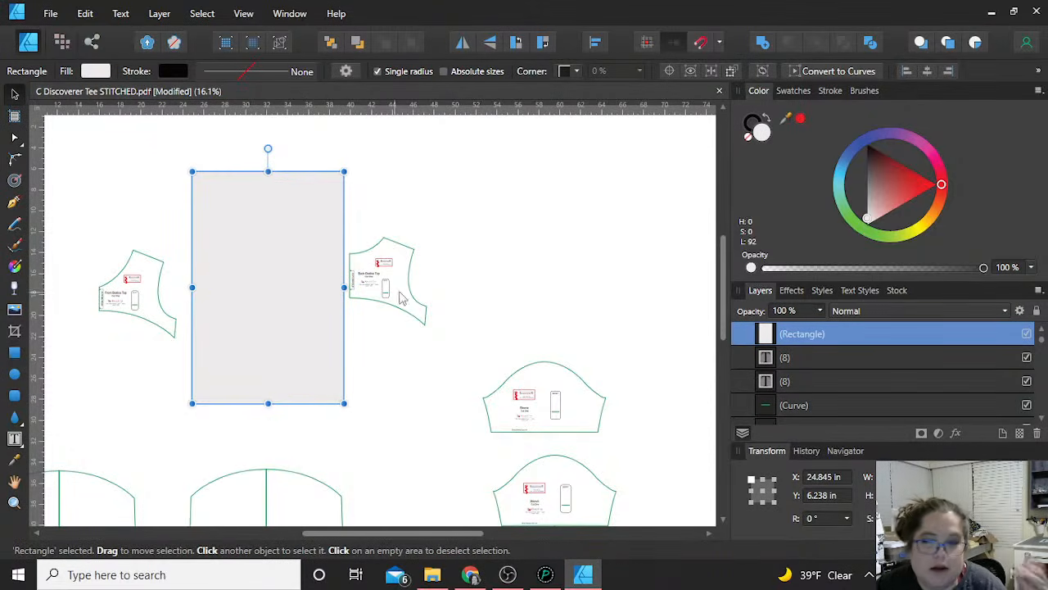
Move the whole Back Bodice Top piece so its fold edge meets the grey rectangle's right edge near the top, at about X 39.4 in, Y 5.3 in
click(375, 274)
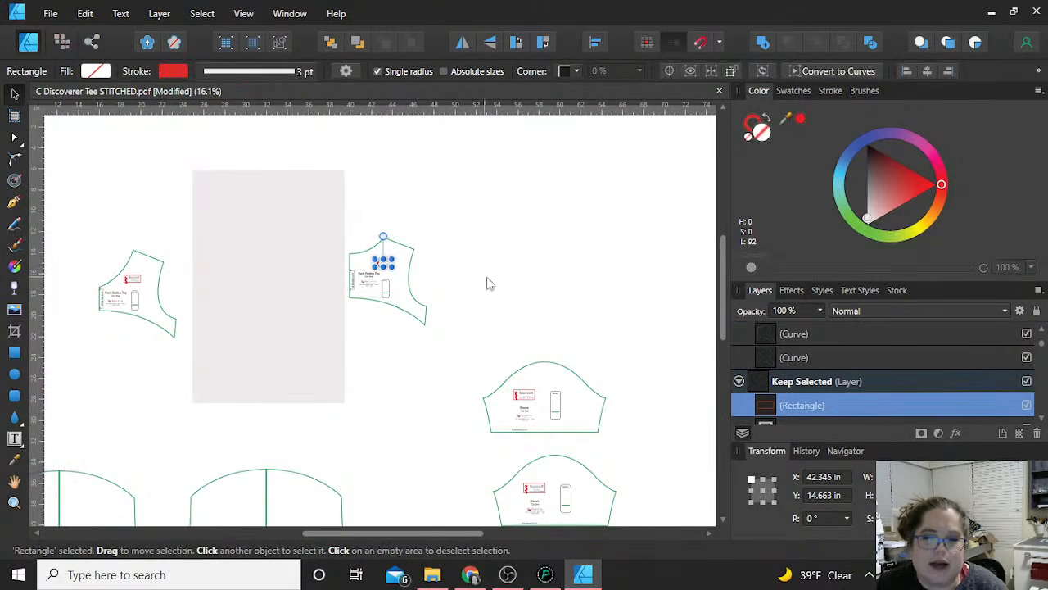
click(445, 338)
drag(445, 338, 344, 212)
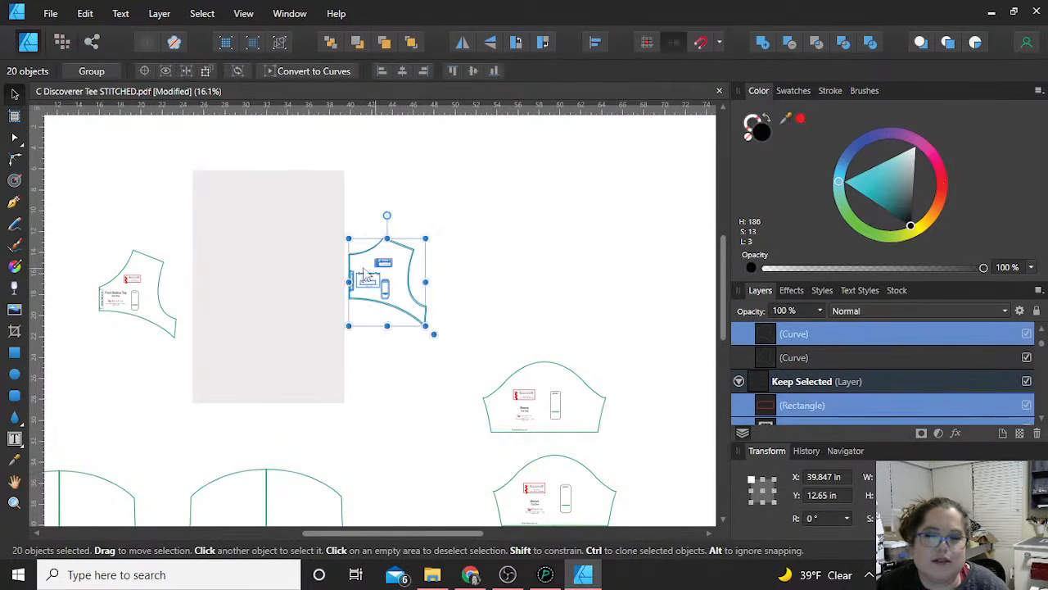
drag(364, 258, 357, 197)
ctrl+scroll(358, 197, up, 4)
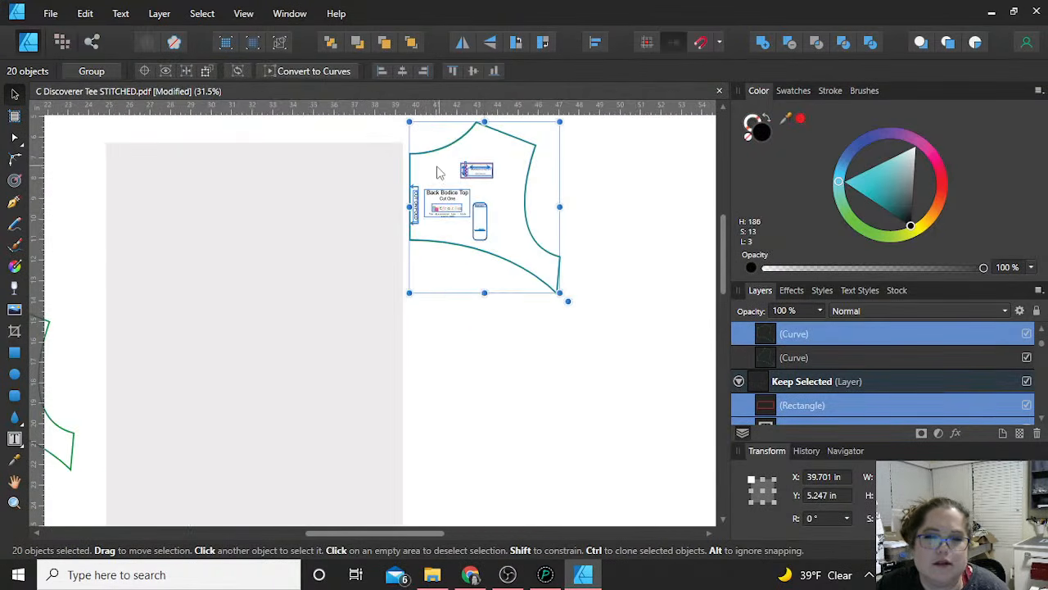
drag(437, 172, 430, 173)
scroll(128, 435, down, 1)
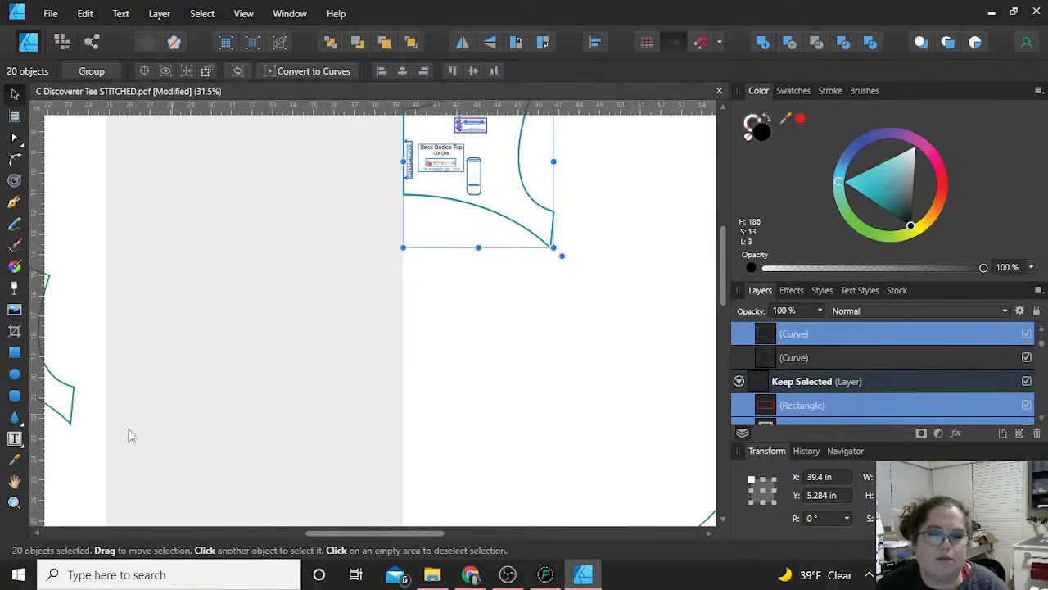
Move the whole Front Bodice Top piece below the Back Bodice Top, with its fold edge against the rectangle, at about X 39.4 in, Y 13.8 in
ctrl+scroll(37, 455, down, 3)
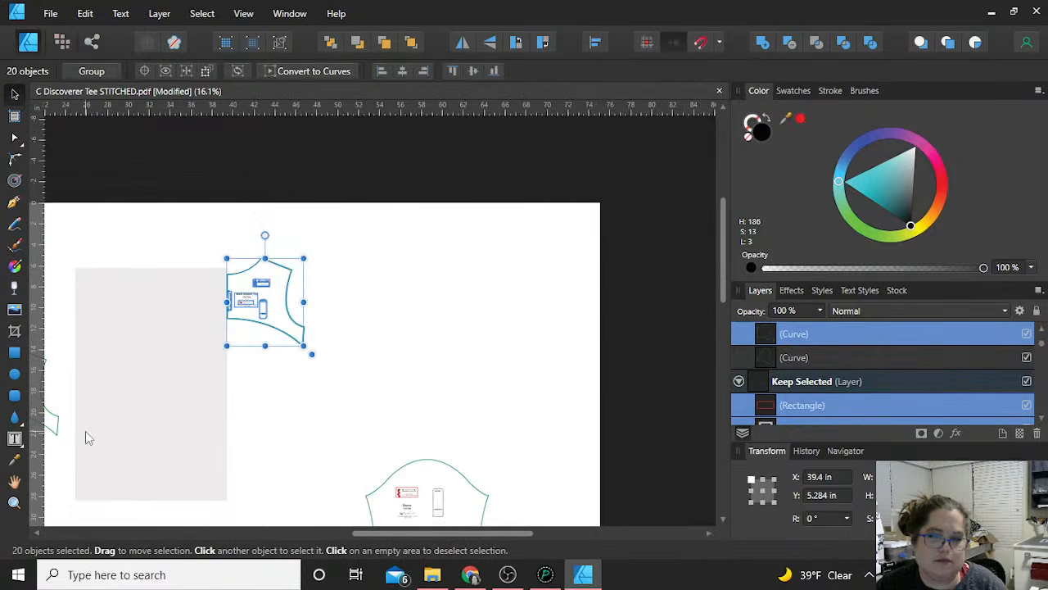
scroll(89, 438, left, 5)
drag(80, 322, 187, 471)
drag(146, 399, 392, 398)
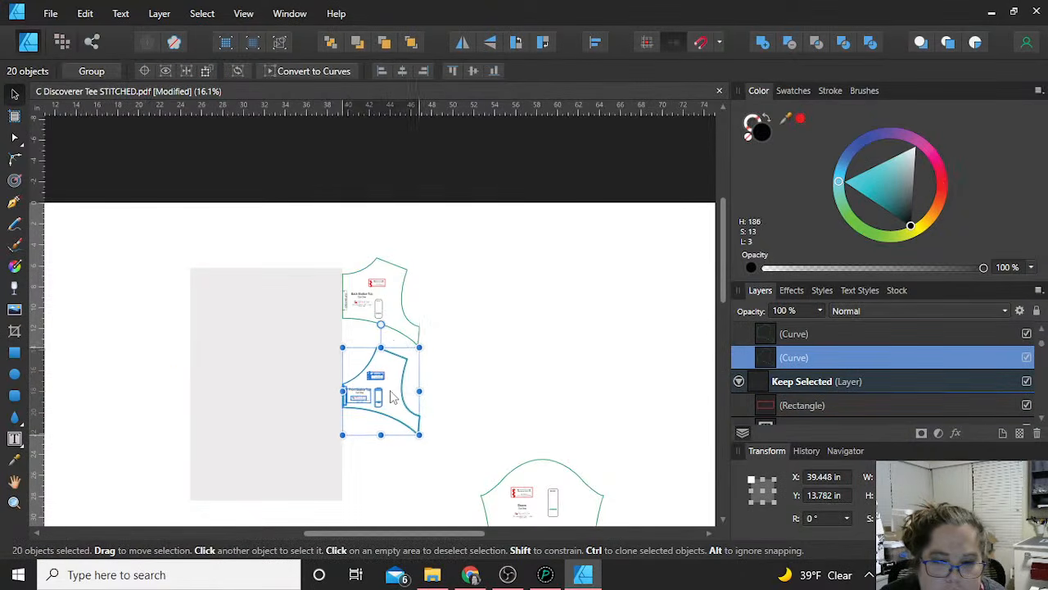
ctrl+scroll(466, 358, up, 2)
click(466, 359)
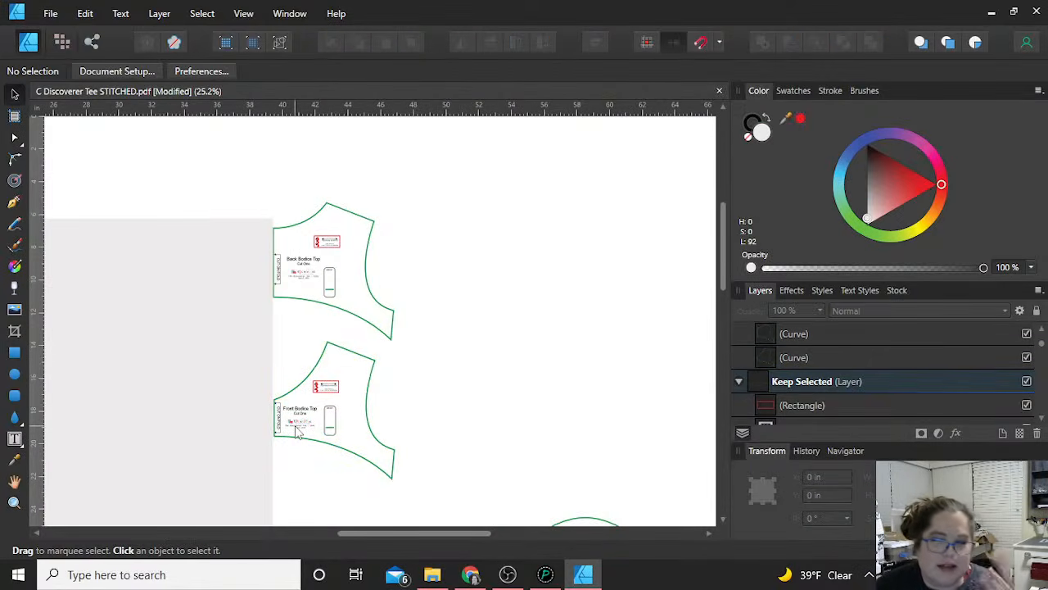
Delete the grey rectangle beside the bodice pieces and clear the selection
scroll(455, 393, down, 3)
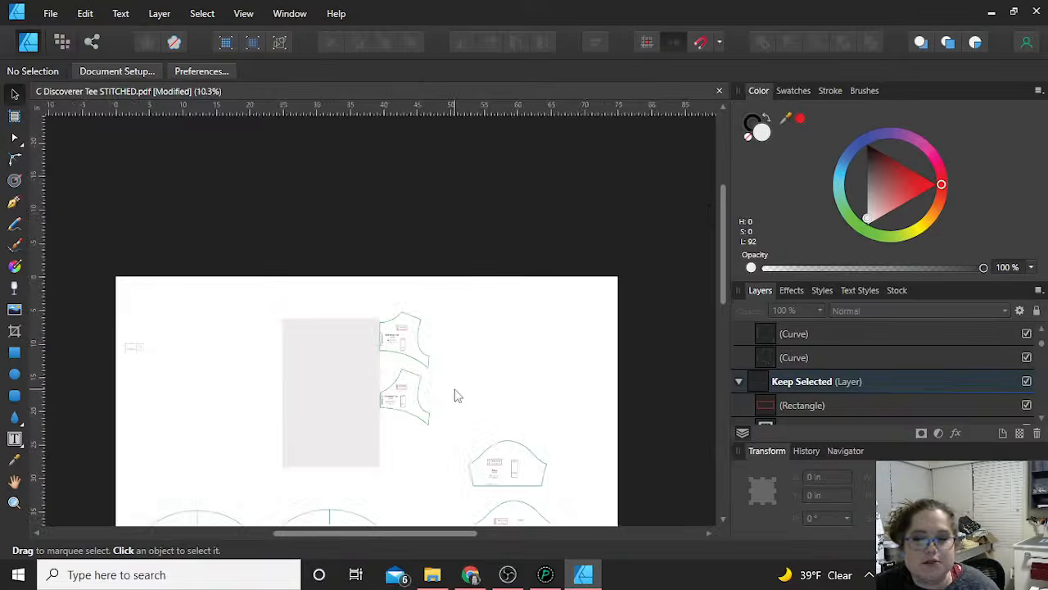
scroll(459, 393, down, 1)
click(317, 349)
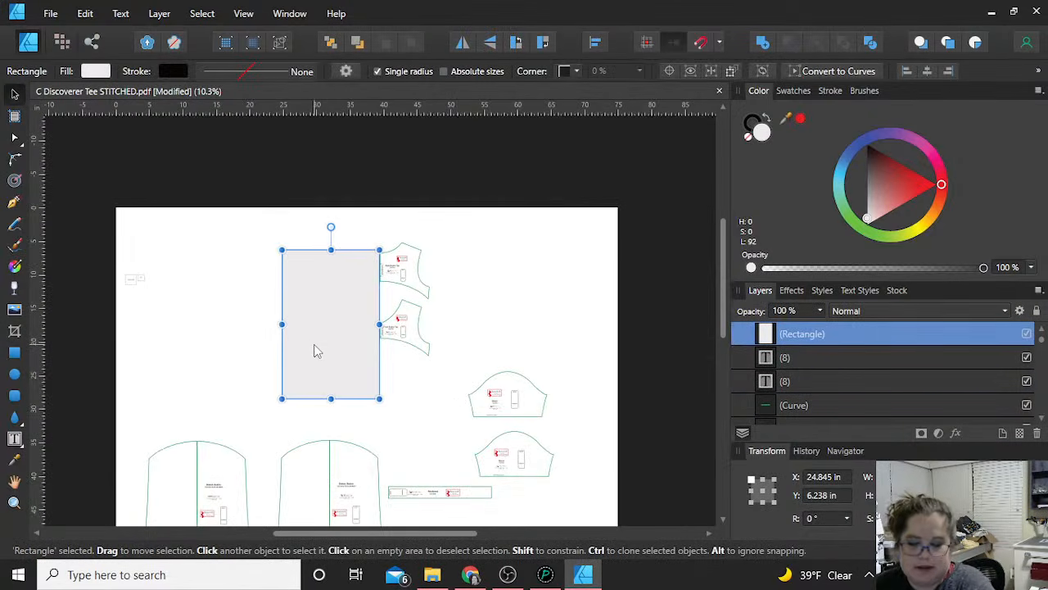
key(Delete)
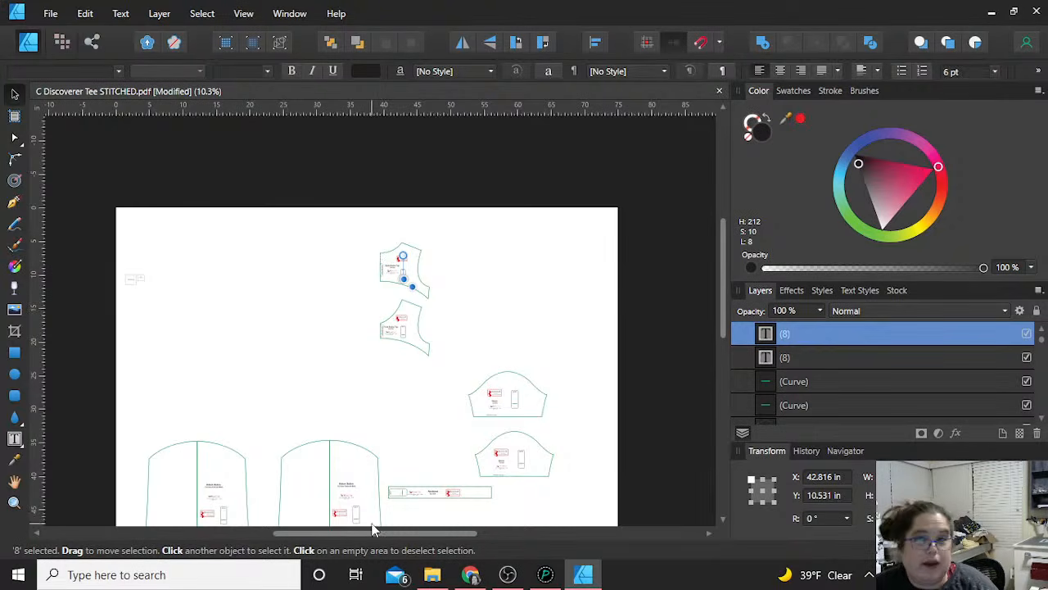
scroll(365, 434, down, 1)
scroll(365, 435, up, 1)
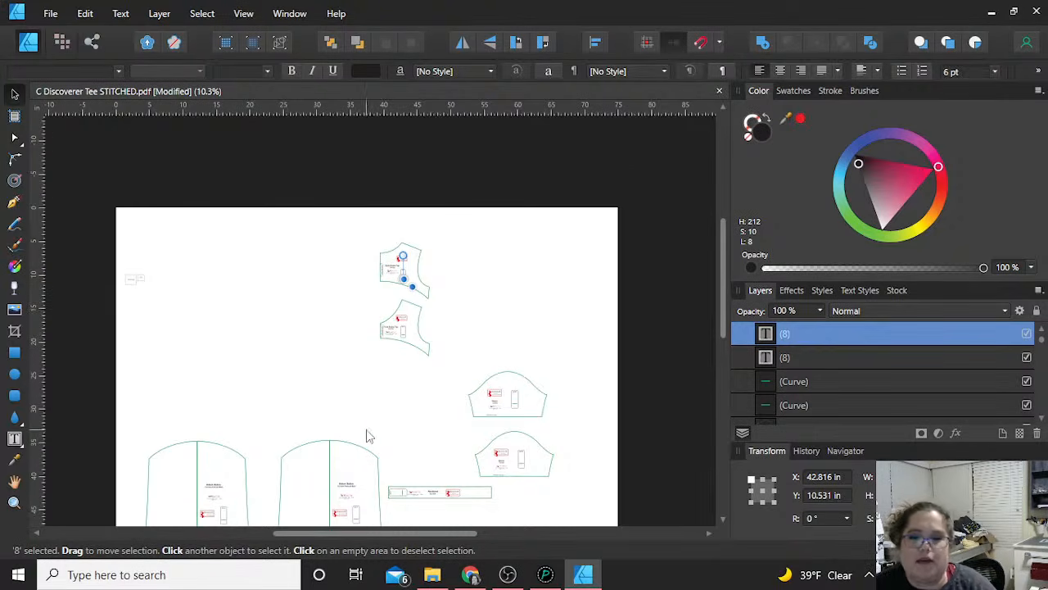
click(363, 327)
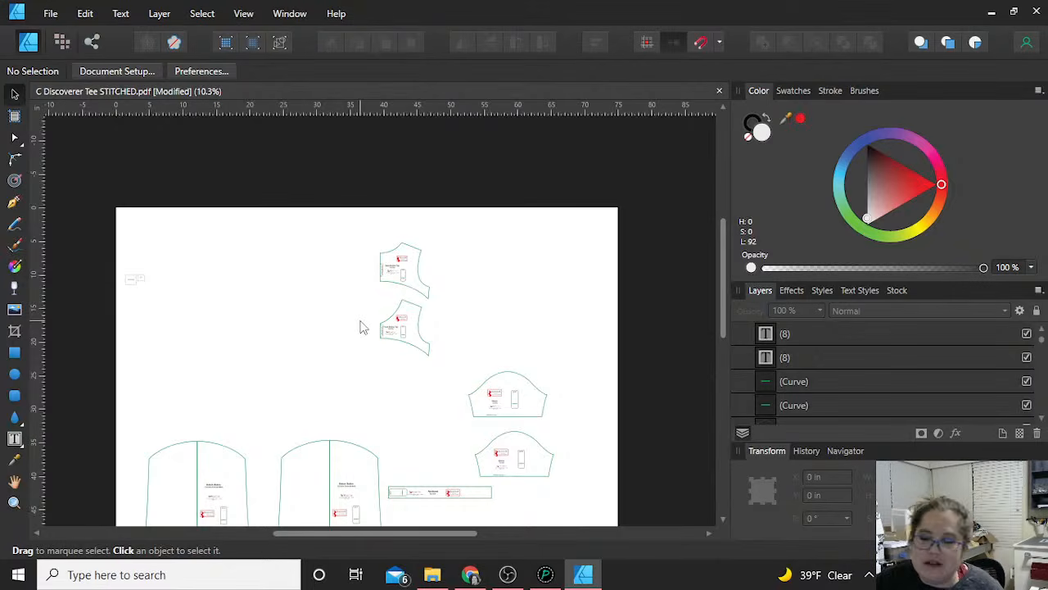
Duplicate the Front Bodice Top outline and flip the copy horizontally
scroll(461, 386, up, 4)
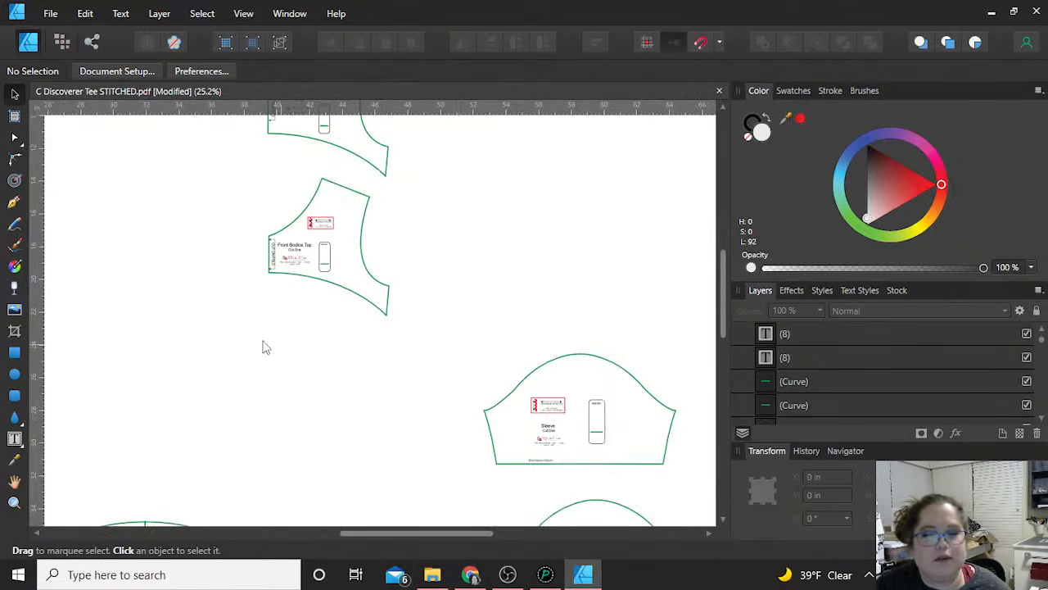
scroll(264, 344, up, 2)
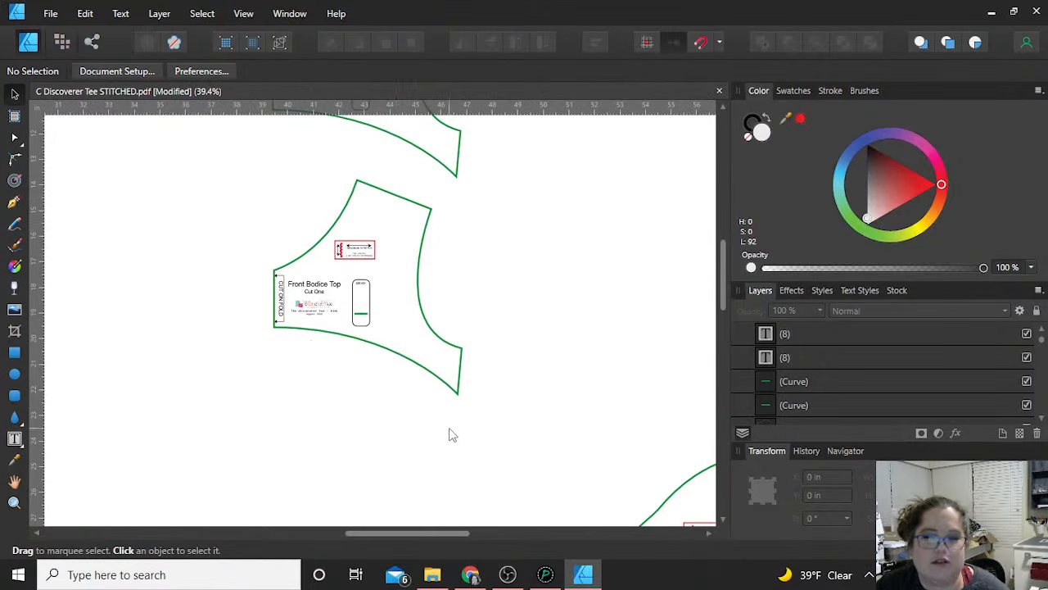
click(409, 362)
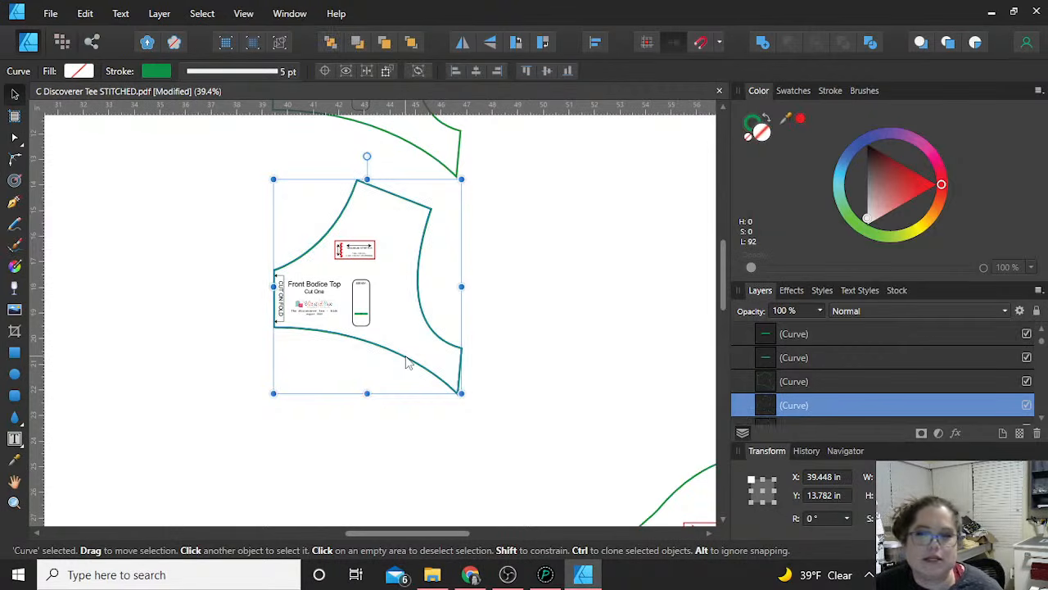
click(462, 45)
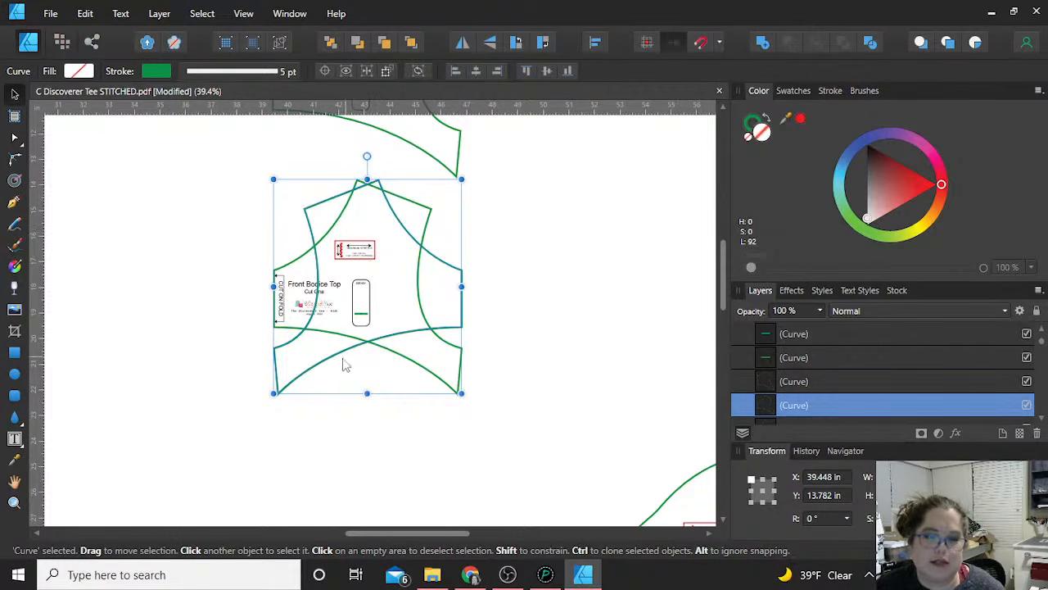
Position the mirrored outline left of the original so their fold lines overlap exactly, at X 32.099 in, Y 13.782 in
drag(324, 369, 140, 391)
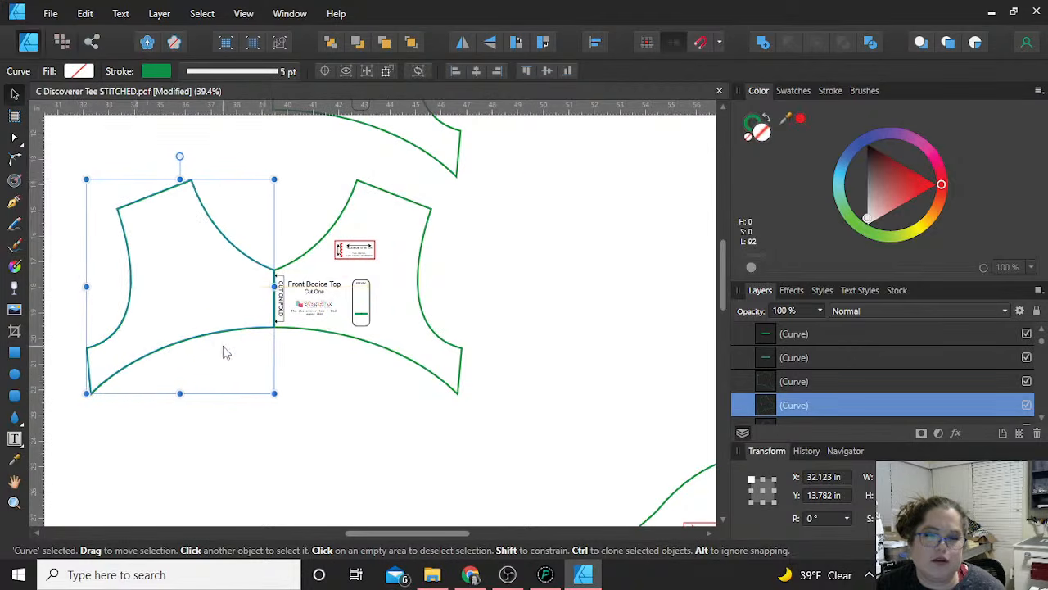
ctrl+scroll(223, 346, up, 2)
ctrl+scroll(316, 319, up, 1)
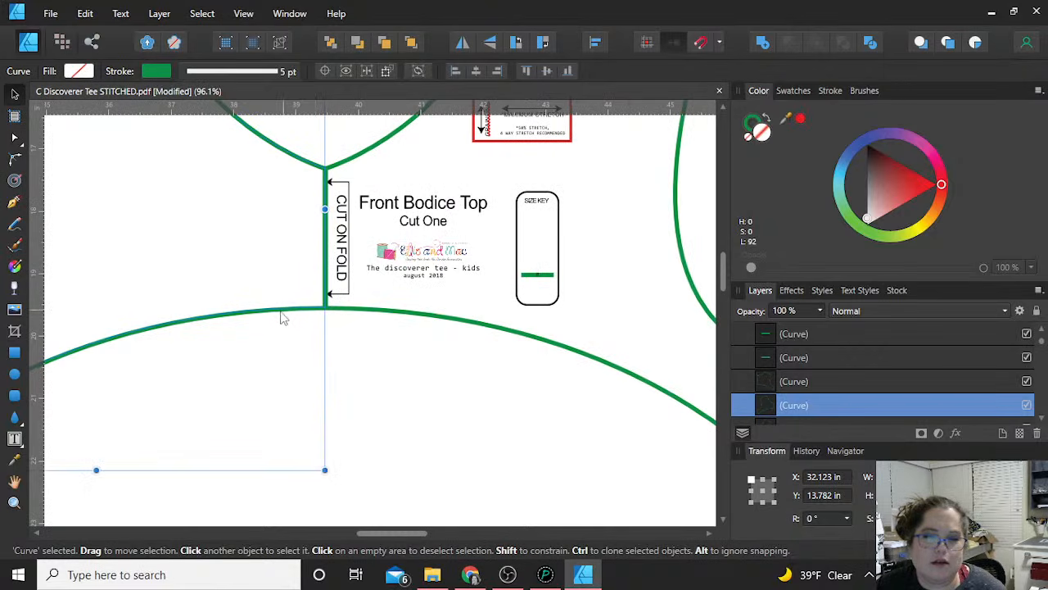
mouse_move(281, 318)
mouse_down()
mouse_move(271, 313)
mouse_move(281, 318)
mouse_up()
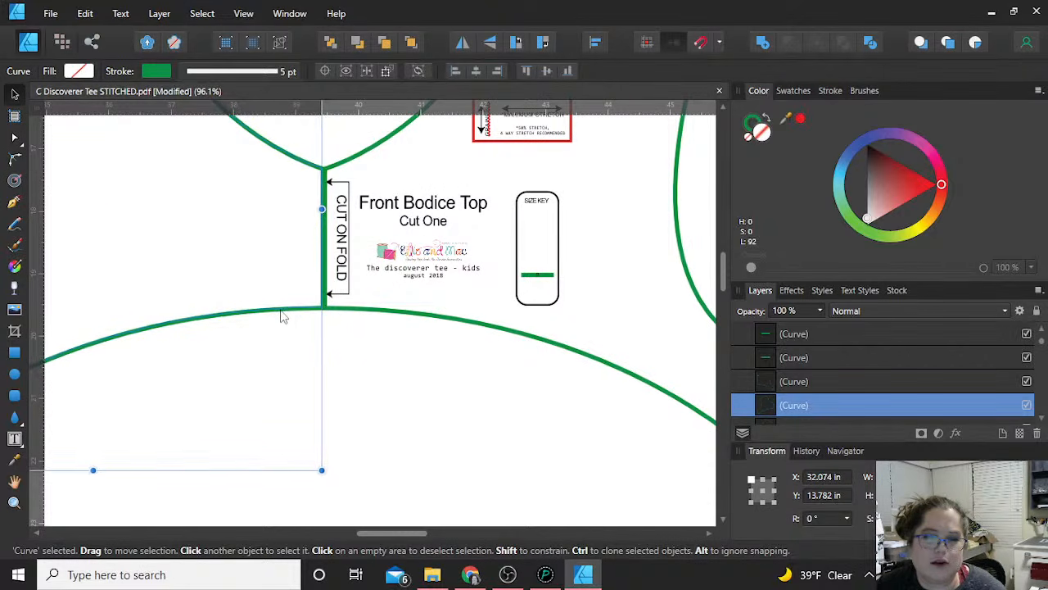
ctrl+scroll(281, 317, up, 1)
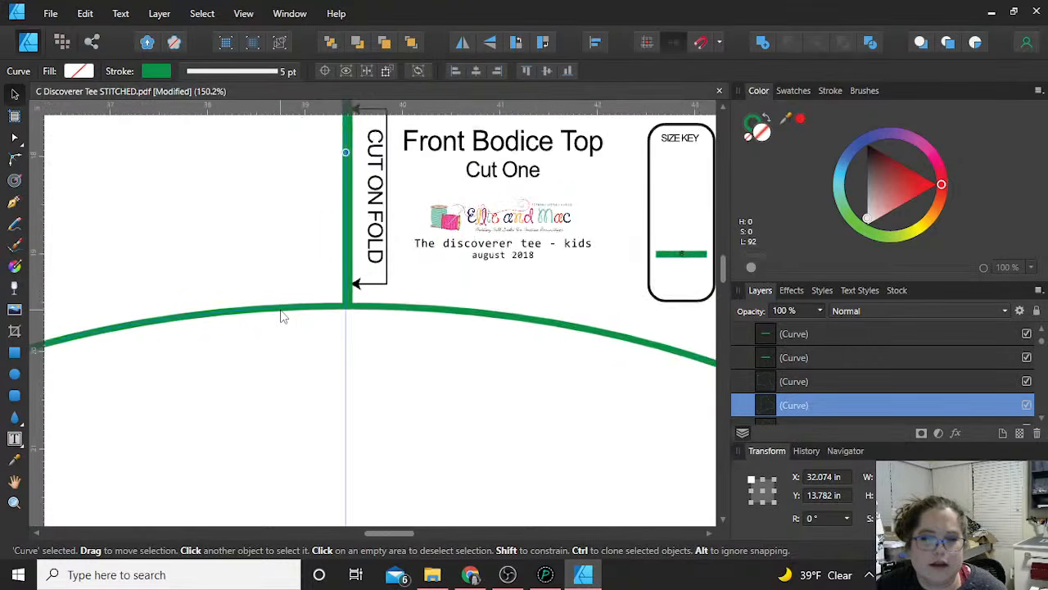
ctrl+scroll(282, 317, up, 1)
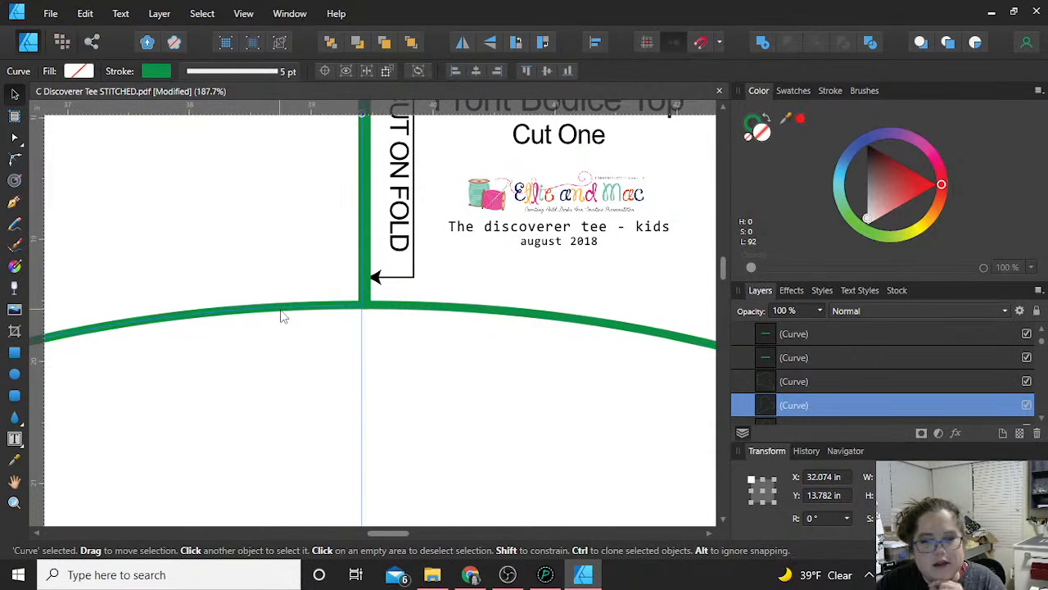
key(Right)
key(Right)
key(Right)
key(Right)
key(Right)
key(Right)
key(Right)
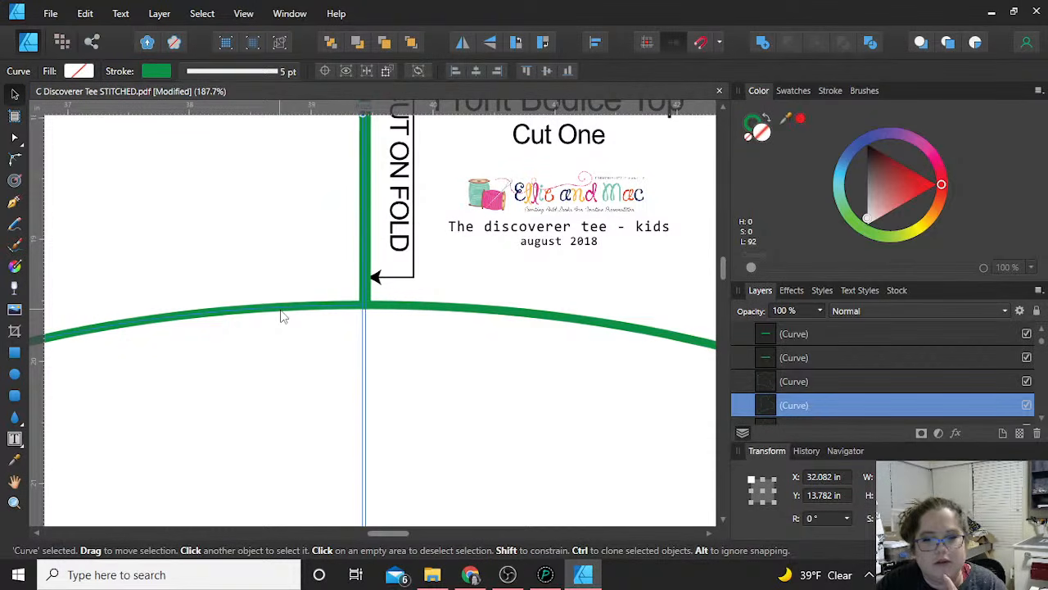
key(Right)
key(Right)
key(Right)
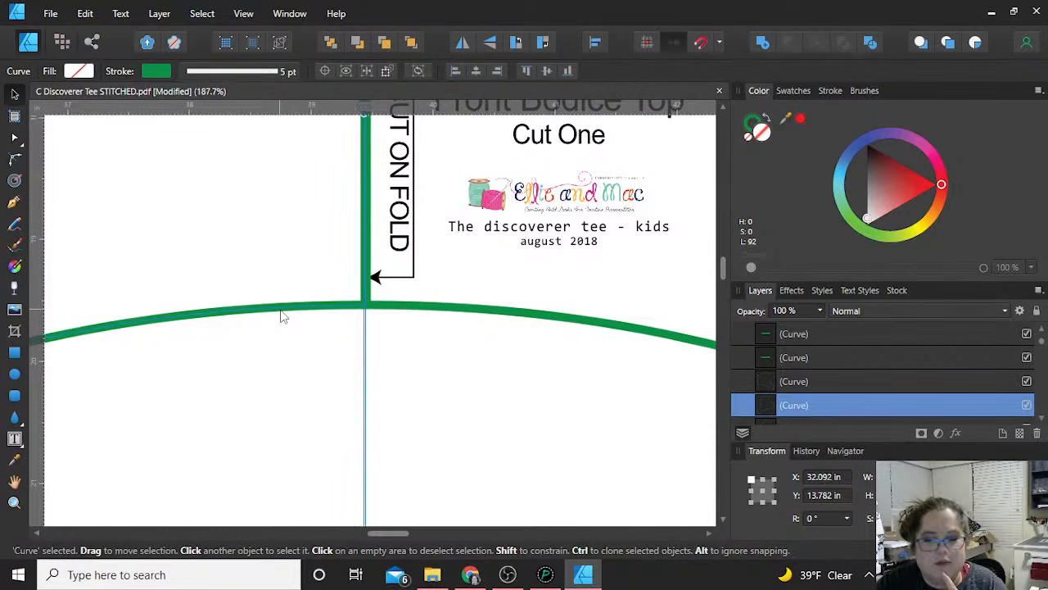
key(Right)
key(Right)
key(Right)
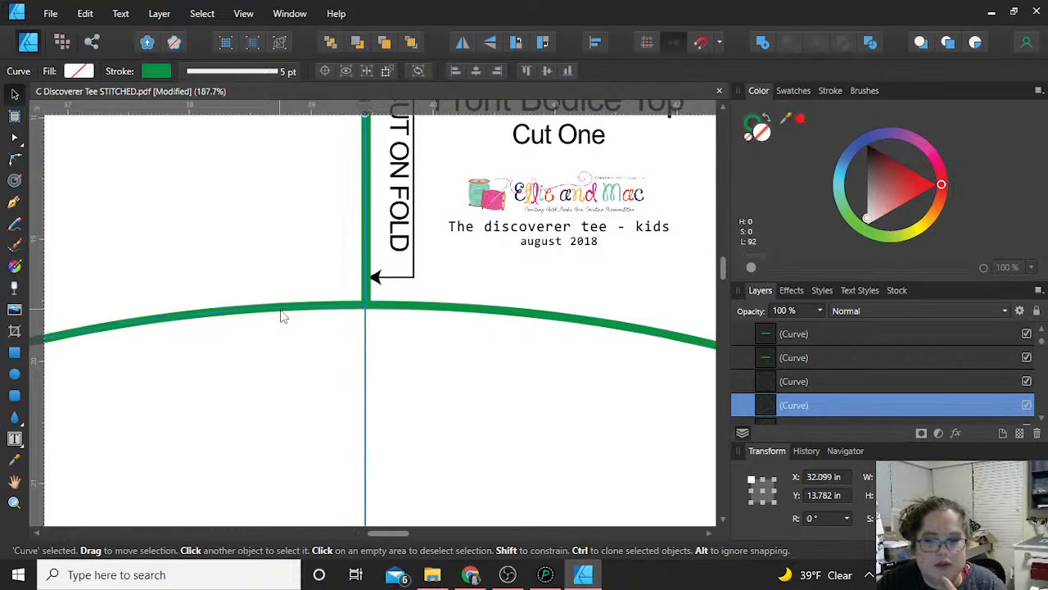
Fine-tune the mirrored Front Bodice Top outline to X 32.107 in so the fold lines coincide, and clear the selection
key(Right)
key(Right)
key(Right)
key(Right)
key(Right)
key(Right)
key(Right)
key(Right)
key(Right)
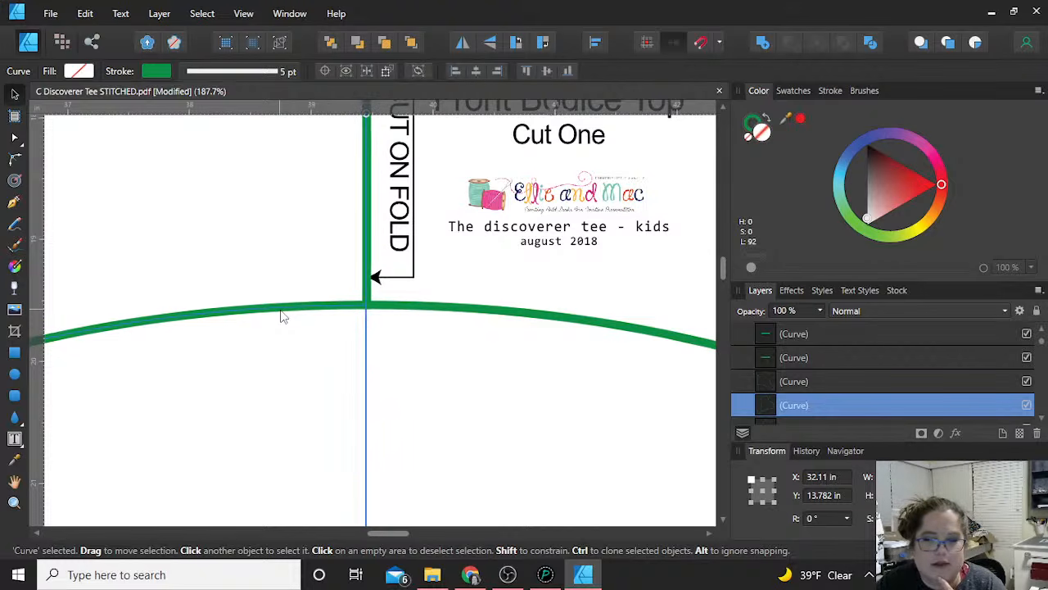
key(Left)
key(Left)
key(Left)
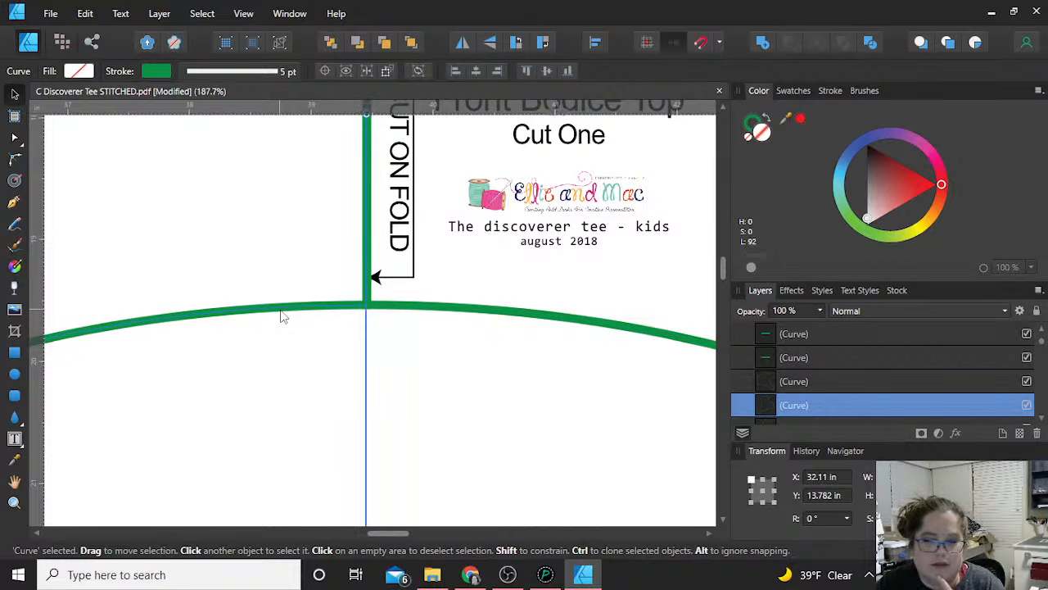
key(Left)
key(Left)
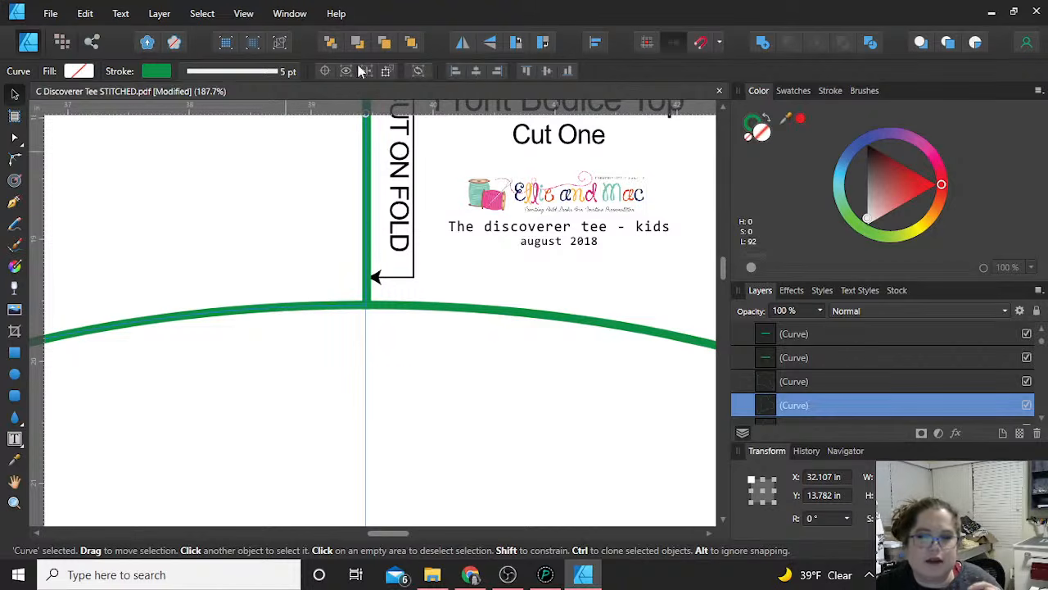
scroll(321, 403, up, 2)
click(278, 445)
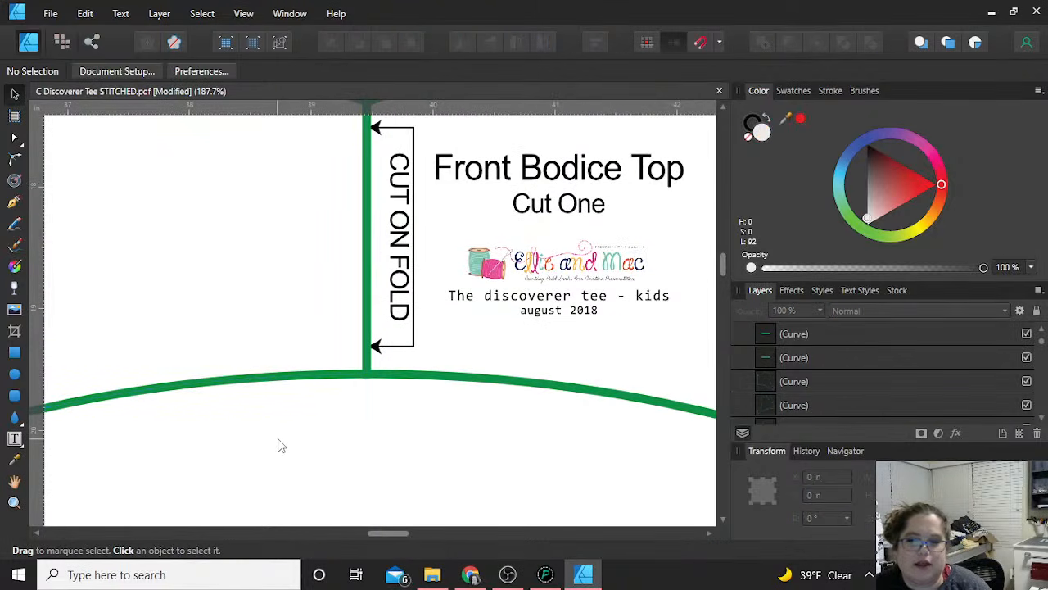
Delete the CUT ON FOLD text and its arrow bracket from the Front Bodice Top, then clear the selection
scroll(279, 446, down, 5)
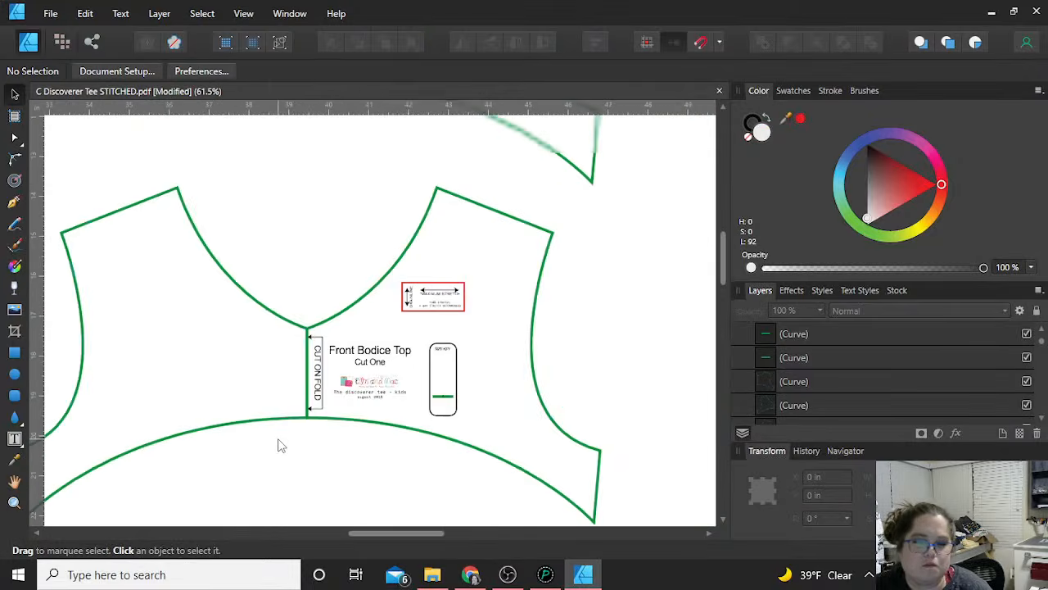
mouse_move(327, 463)
mouse_down()
mouse_move(271, 286)
mouse_move(271, 299)
mouse_up()
click(308, 423)
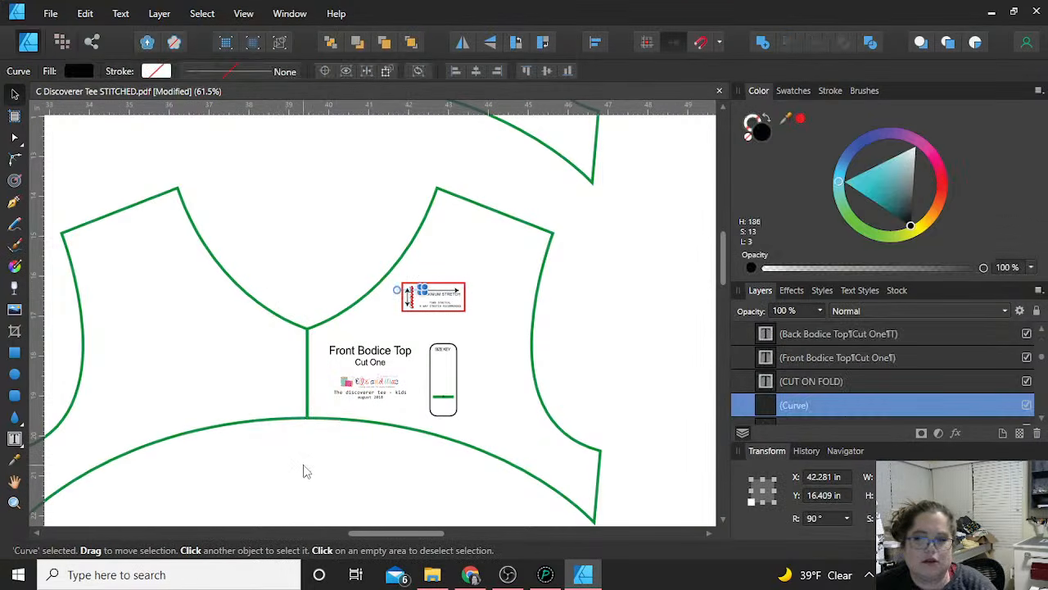
click(313, 452)
Group all Front Bodice Top objects and move the group away from the Back Bodice Top, to about X 55.8 in, Y 12.9 in
scroll(305, 433, down, 3)
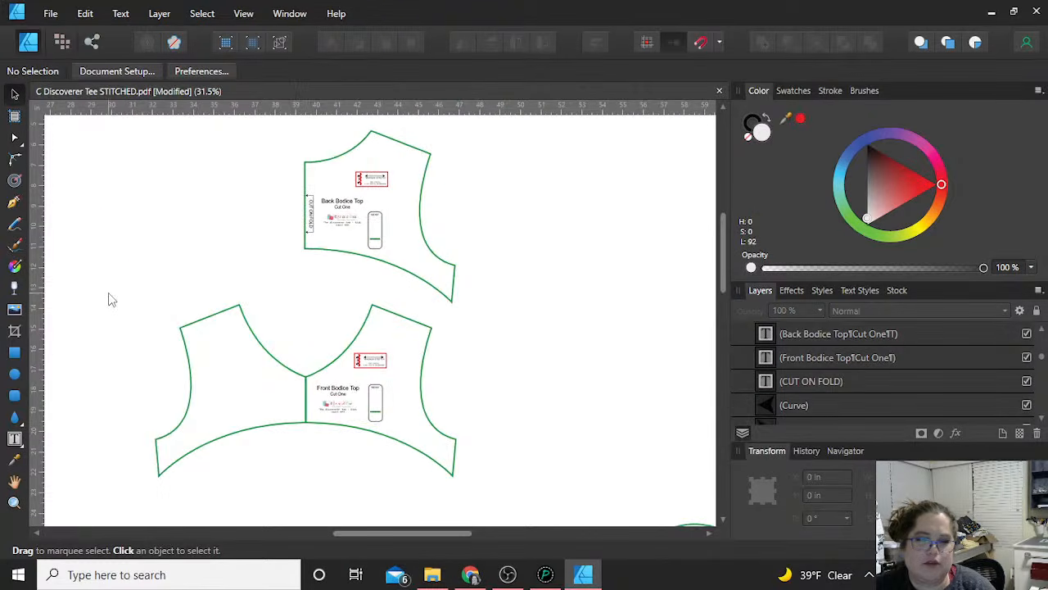
drag(128, 264, 468, 512)
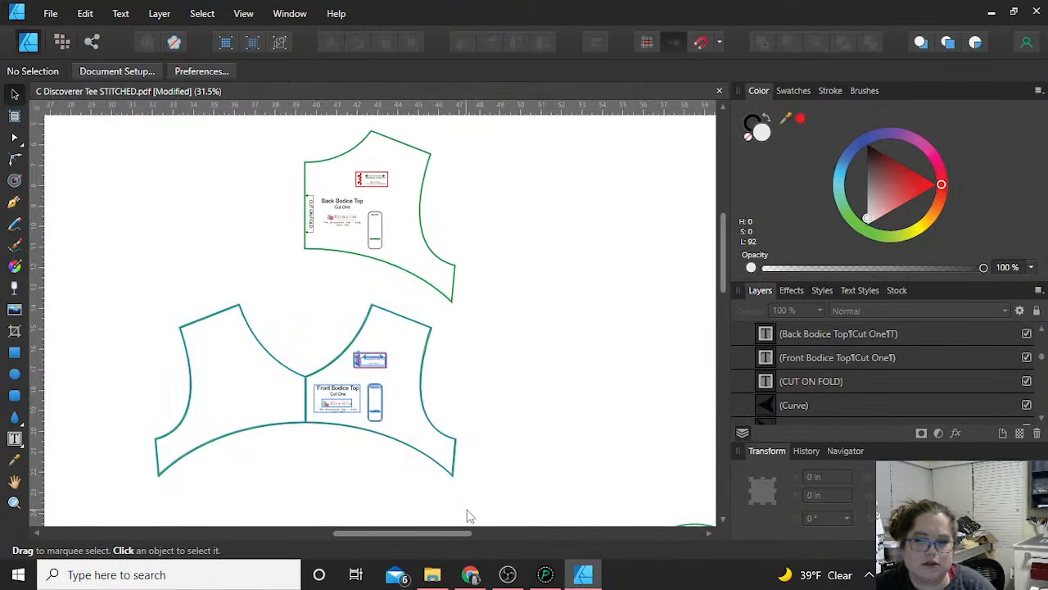
key(ctrl+g)
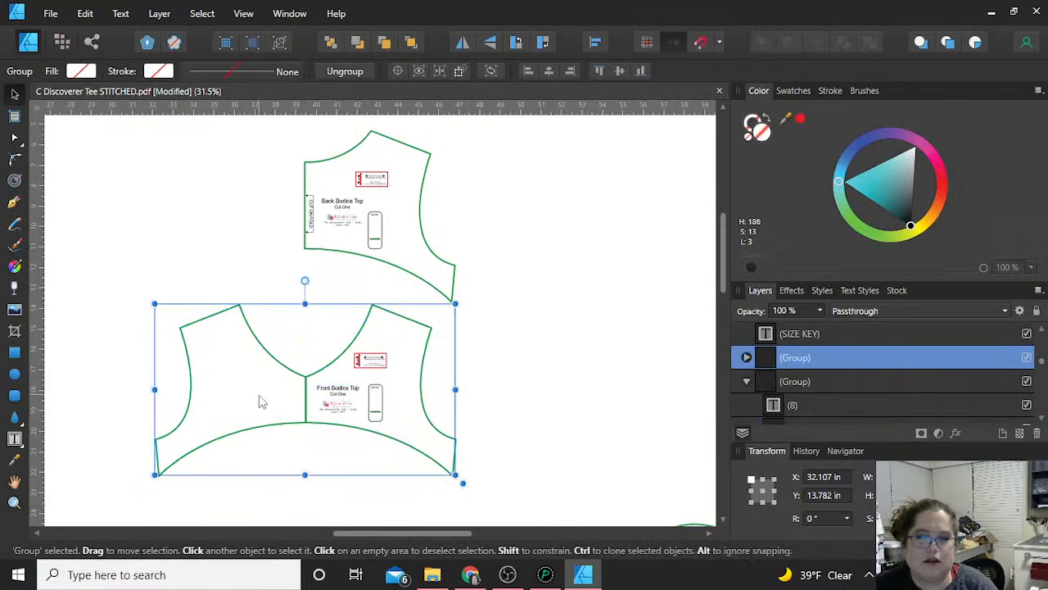
scroll(272, 402, down, 2)
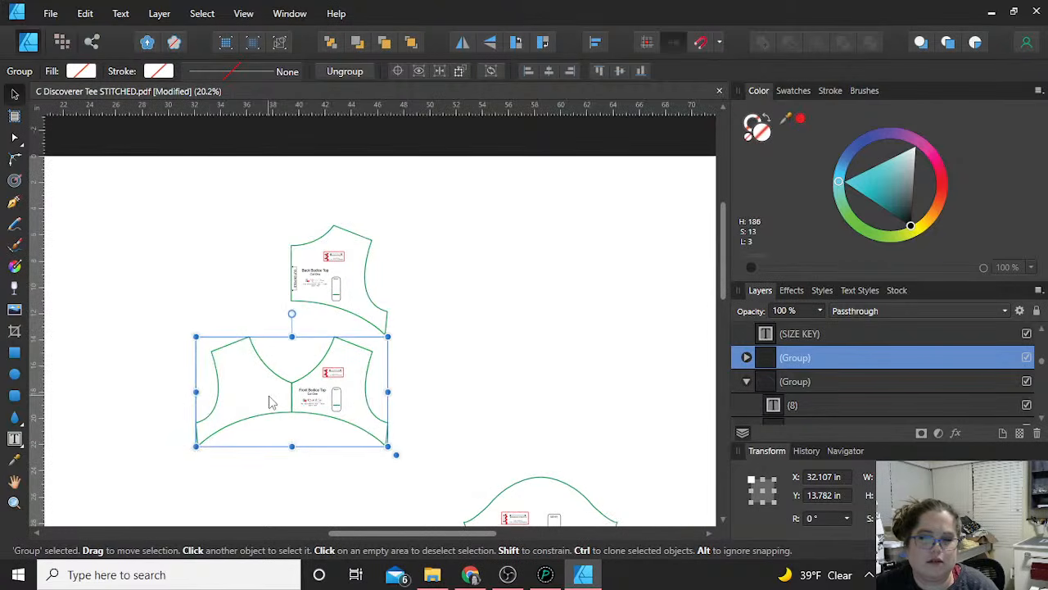
drag(281, 391, 573, 379)
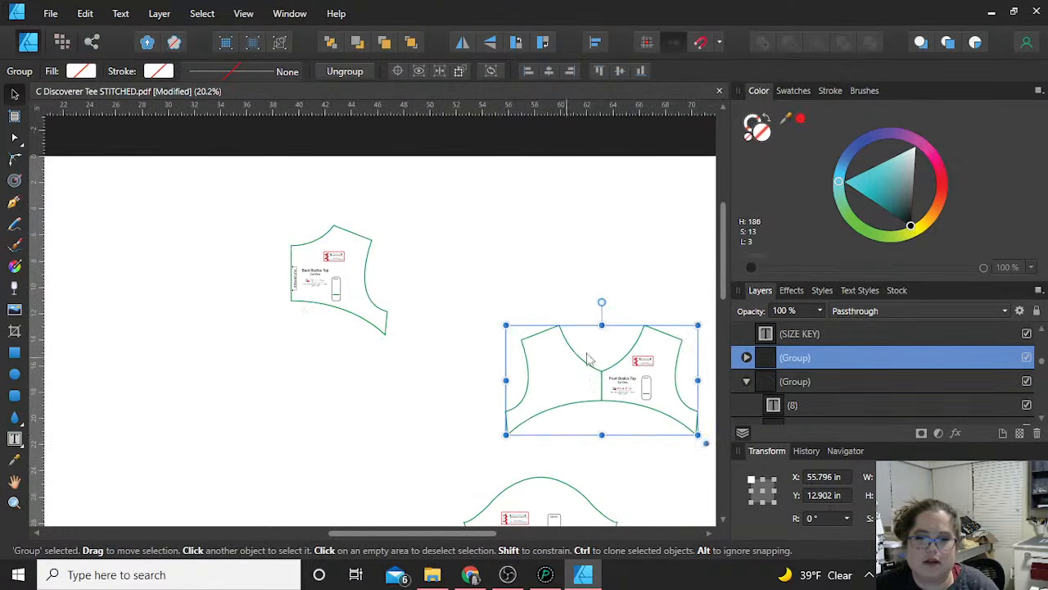
click(296, 434)
Duplicate the Back Bodice Top outline and flip the copy horizontally
scroll(220, 245, up, 2)
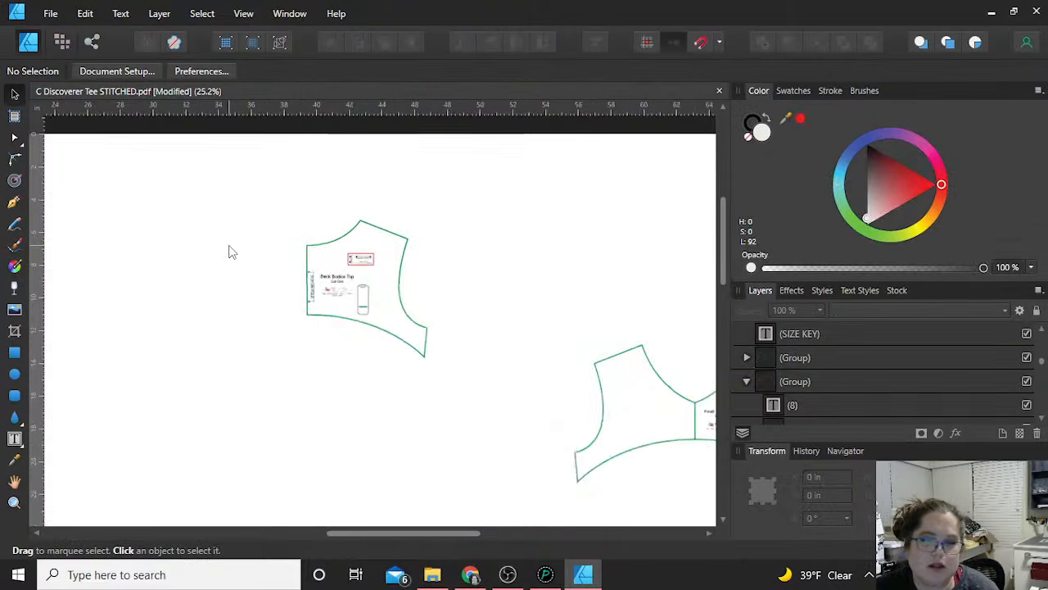
click(341, 254)
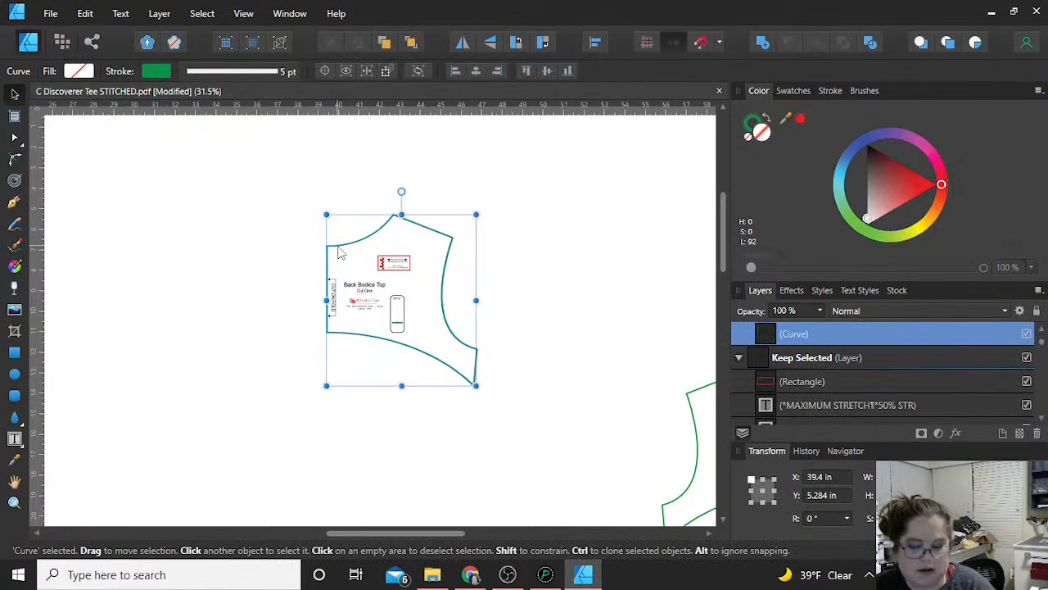
key(ctrl+j)
click(462, 41)
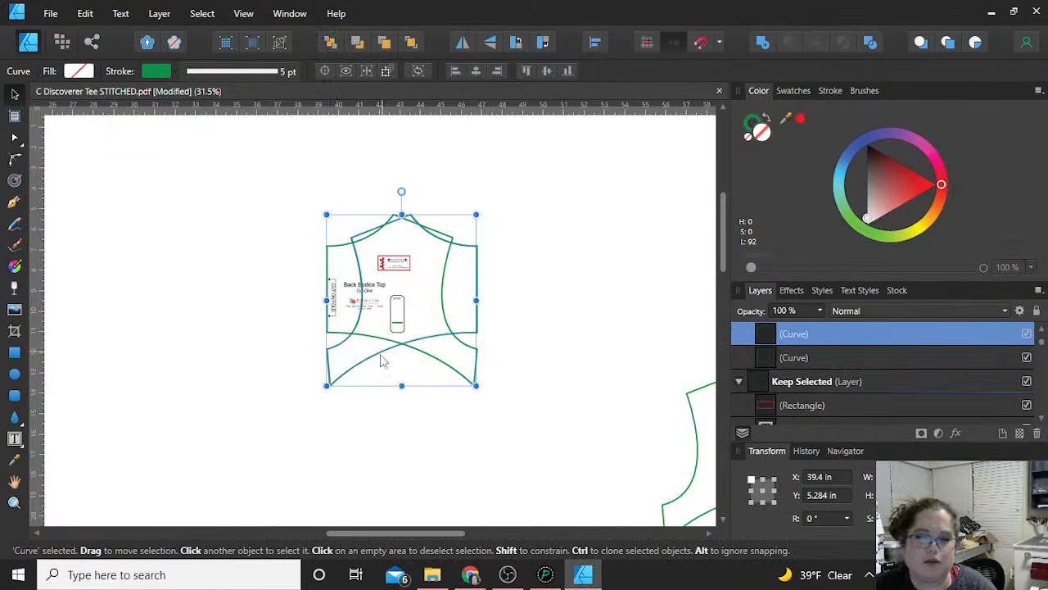
Place the mirrored back outline left of the original with the fold lines overlapping, at X 32.049 in, Y 5.284 in
drag(381, 361, 234, 367)
scroll(234, 367, up, 5)
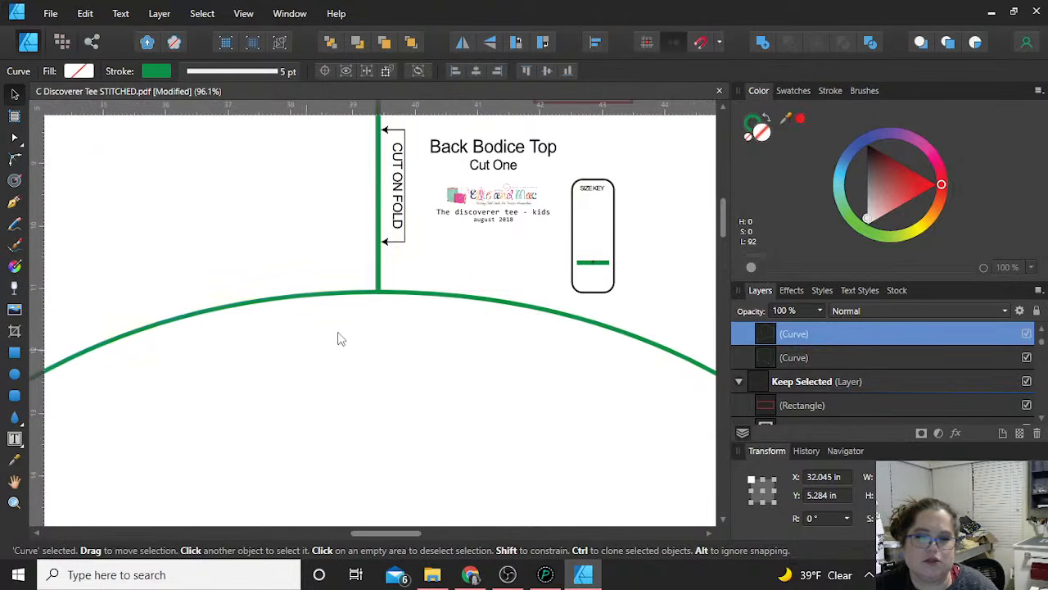
key(Right)
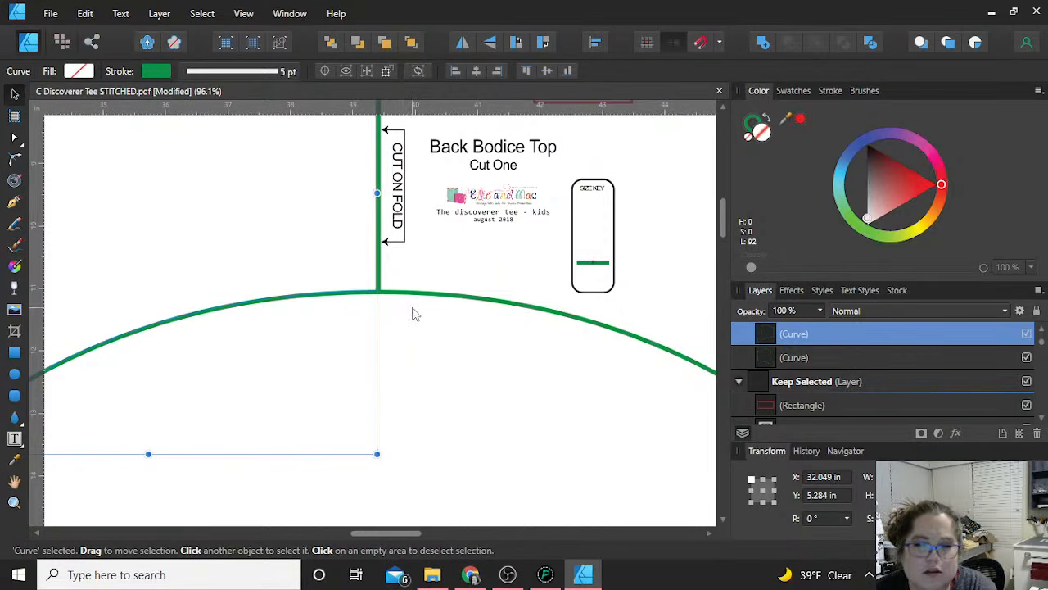
click(434, 336)
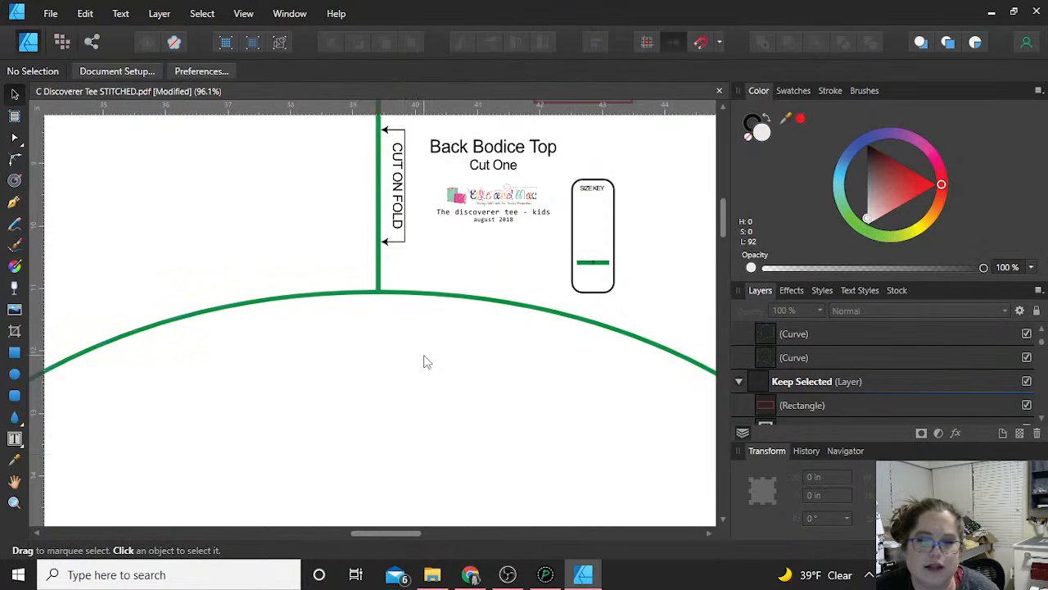
scroll(424, 361, down, 5)
drag(231, 186, 551, 432)
key(ctrl+g)
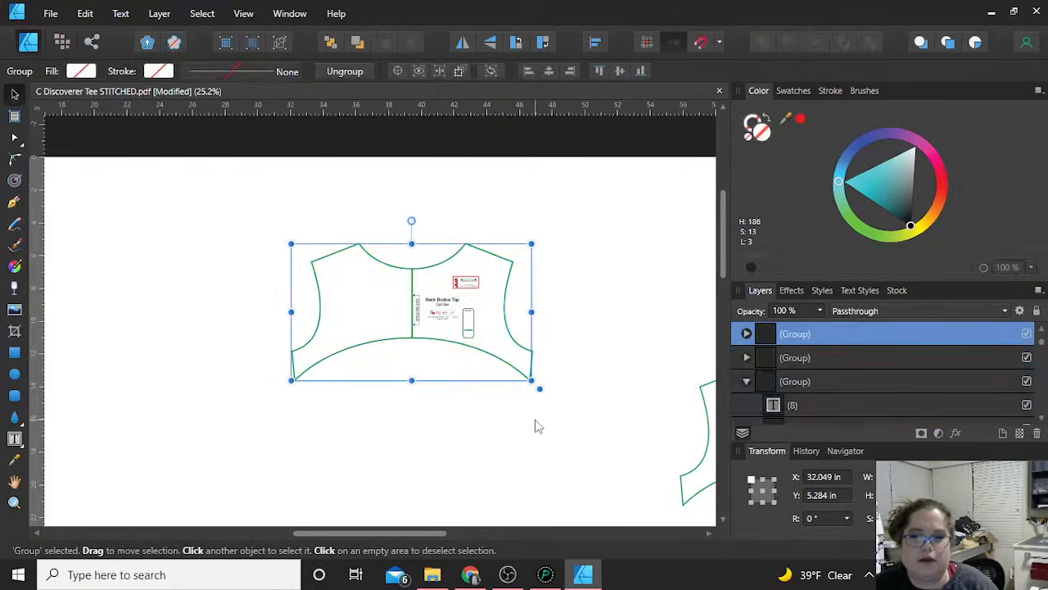
scroll(533, 426, down, 4)
scroll(519, 432, up, 3)
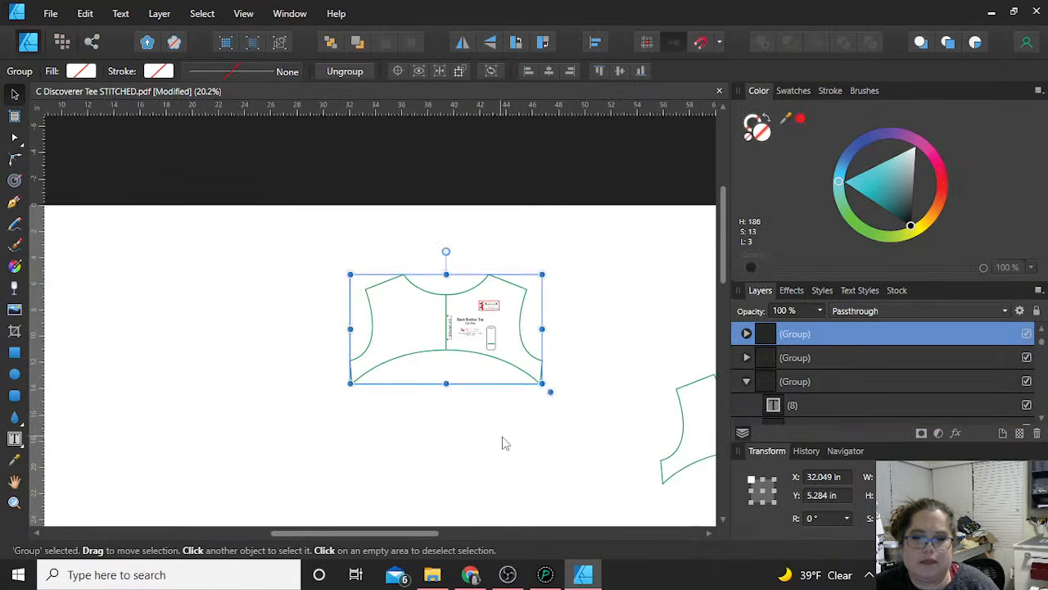
drag(443, 399, 448, 312)
scroll(435, 393, up, 2)
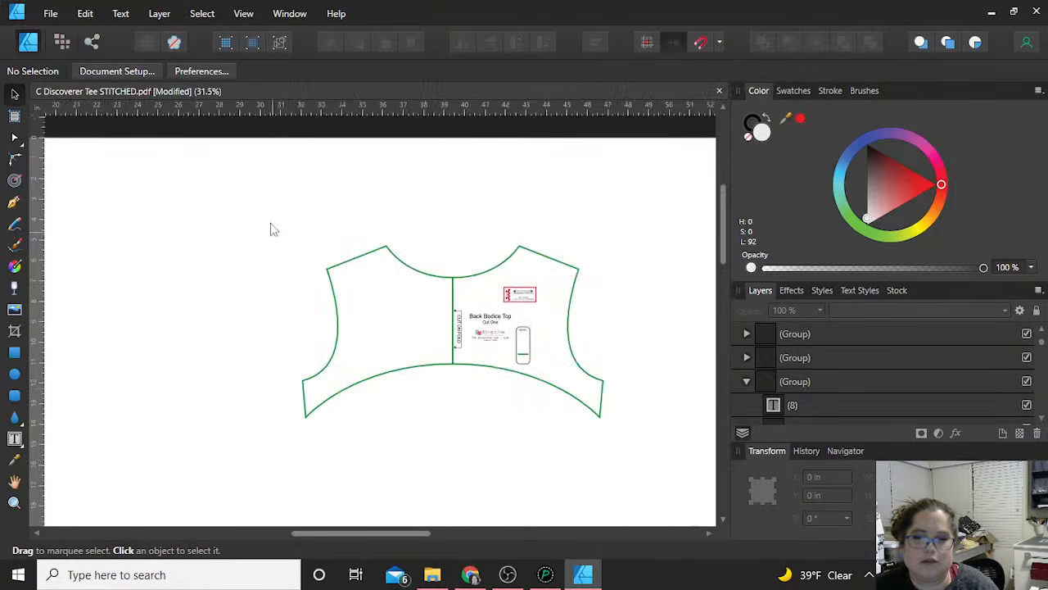
click(438, 366)
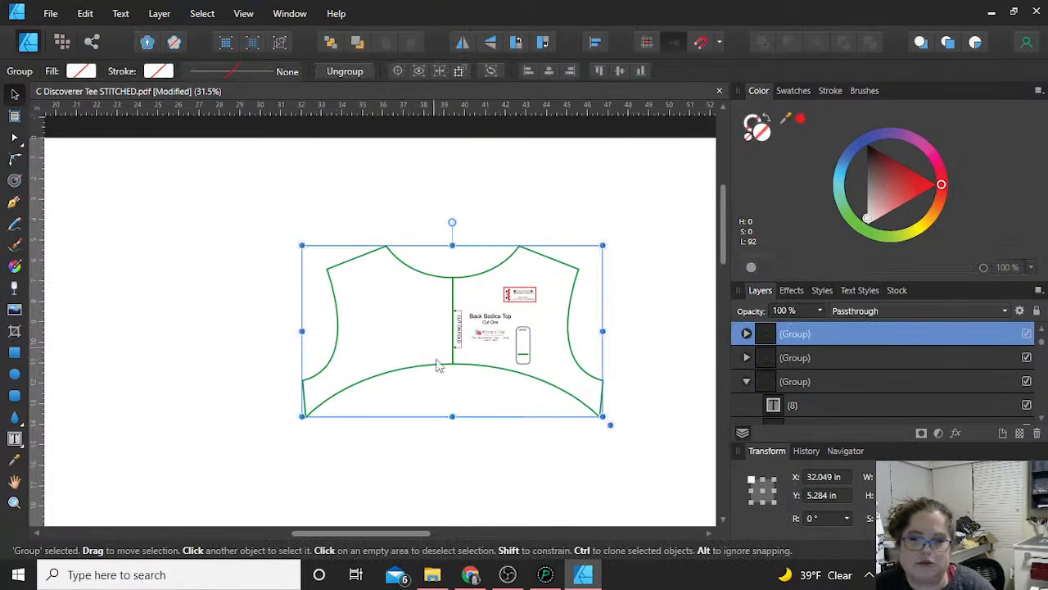
click(466, 461)
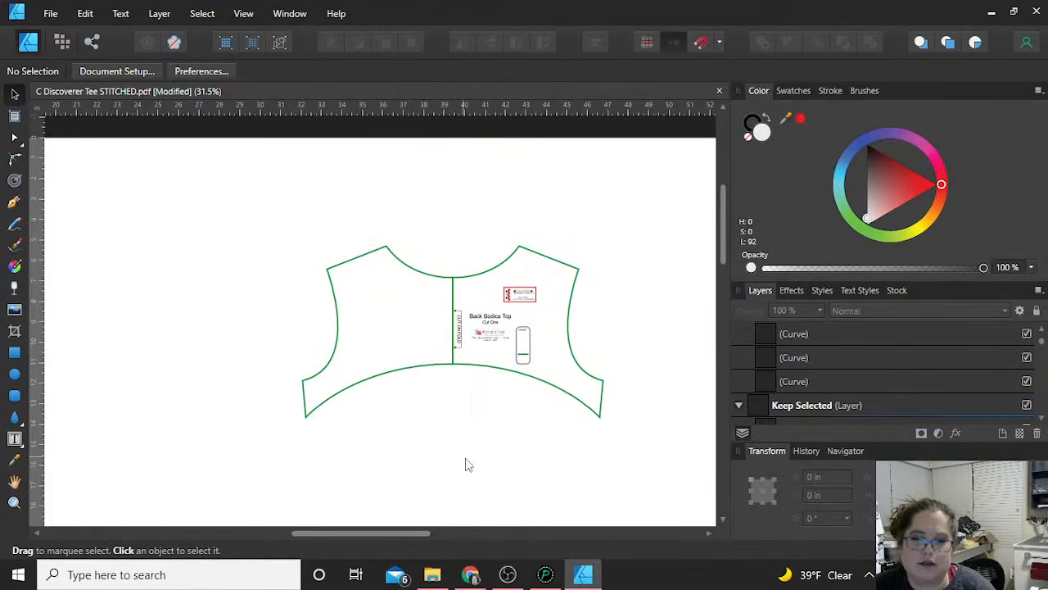
Delete the Back Bodice Top's CUT ON FOLD marking and group all its remaining objects
drag(470, 438, 437, 280)
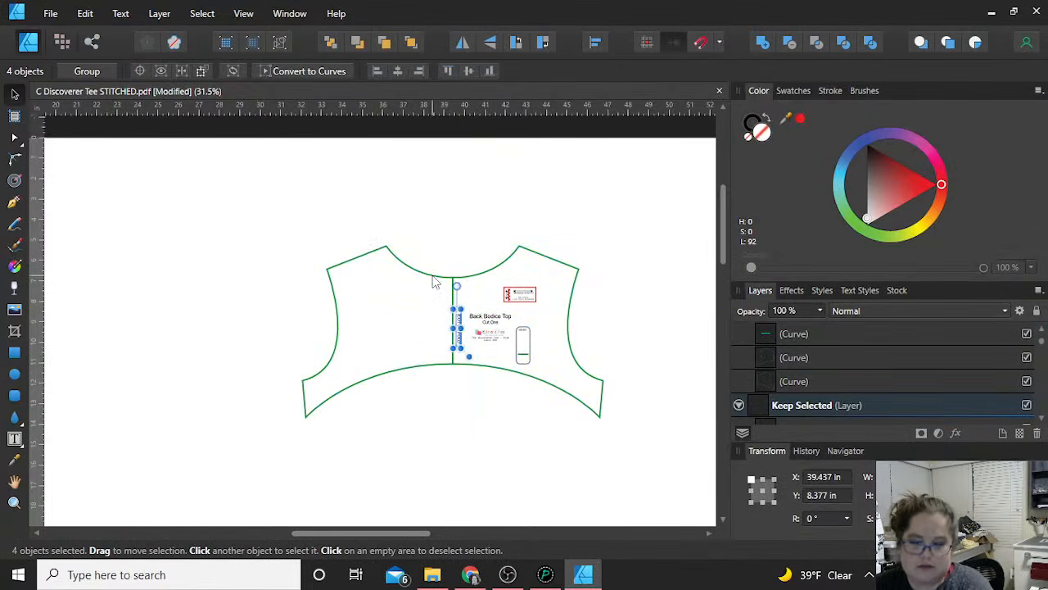
drag(272, 202, 647, 455)
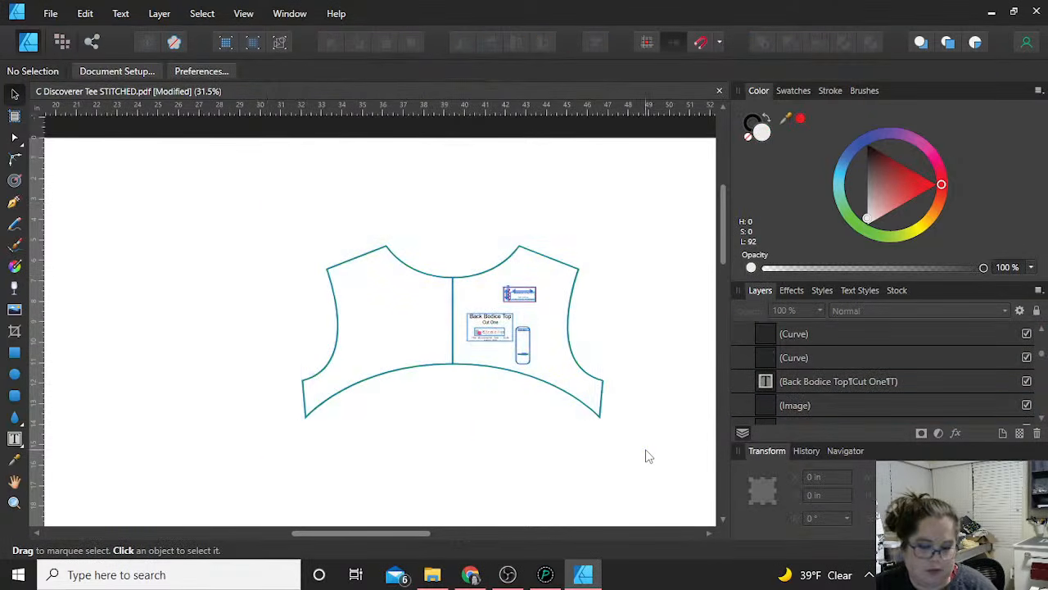
click(182, 350)
Rotate the Back Bodice Top group 90° counterclockwise and move it into the empty area above the two large bottom pieces
ctrl+scroll(178, 346, down, 3)
scroll(281, 400, down, 3)
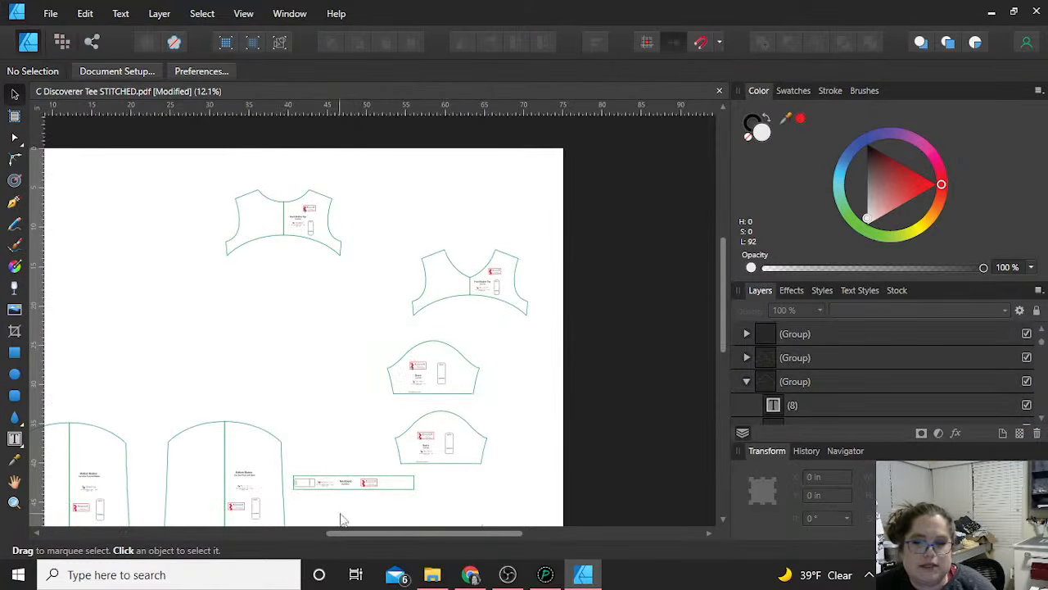
drag(351, 534, 289, 534)
scroll(339, 442, down, 3)
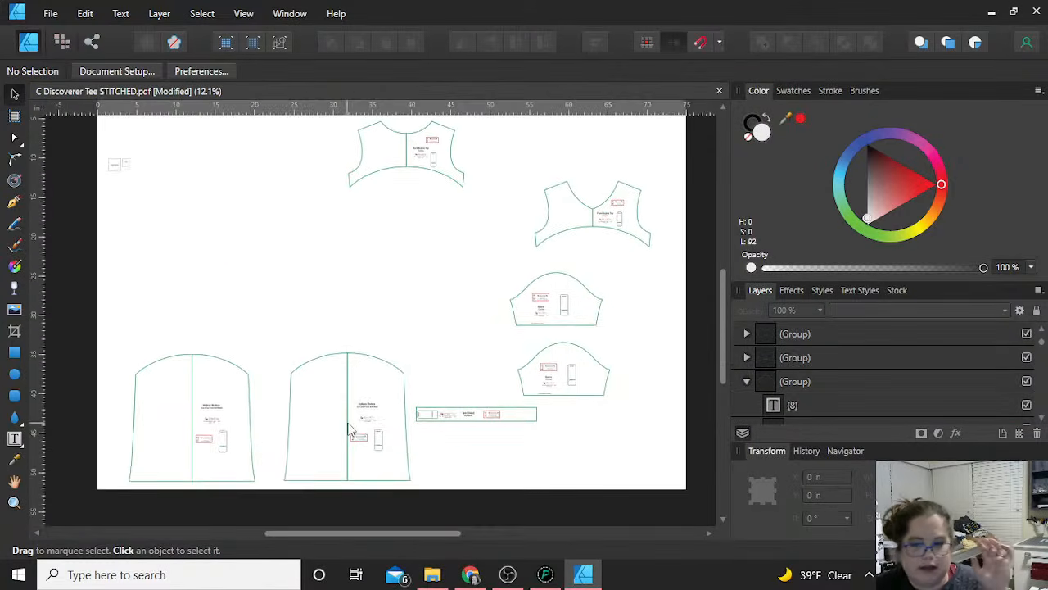
scroll(379, 397, up, 2)
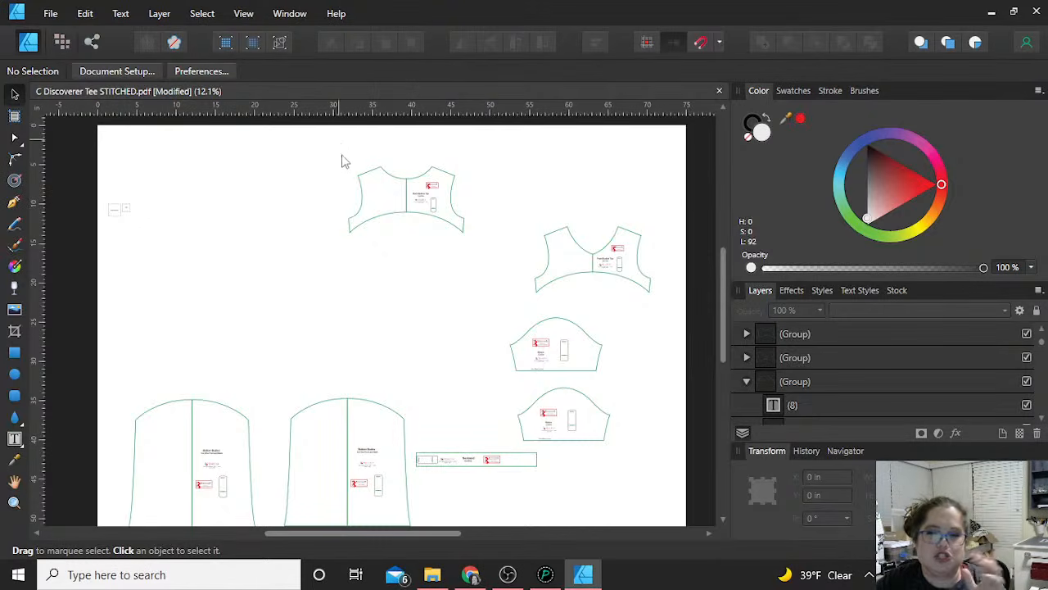
drag(339, 139, 501, 276)
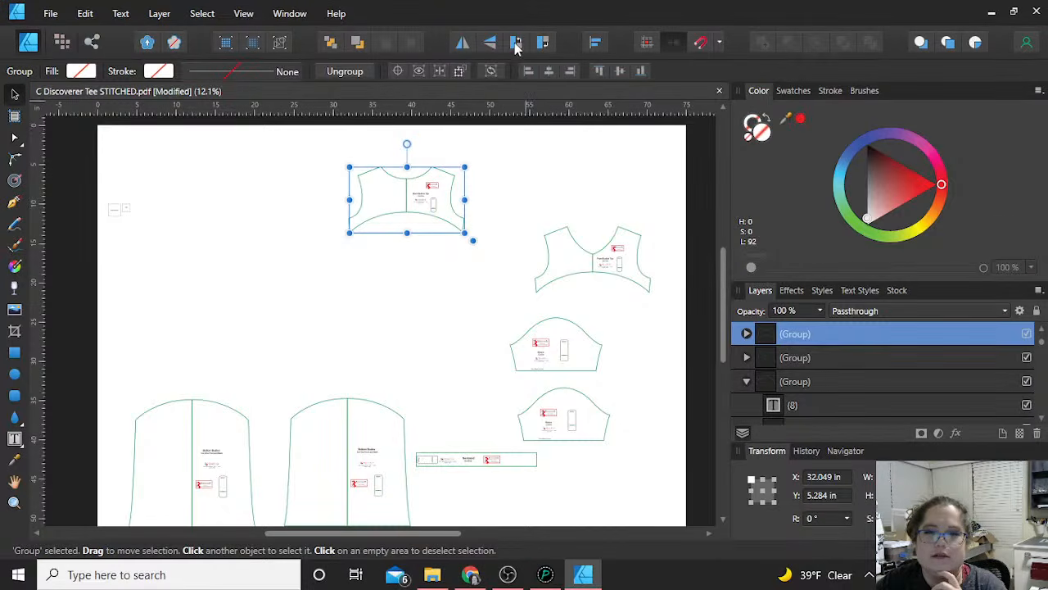
click(516, 43)
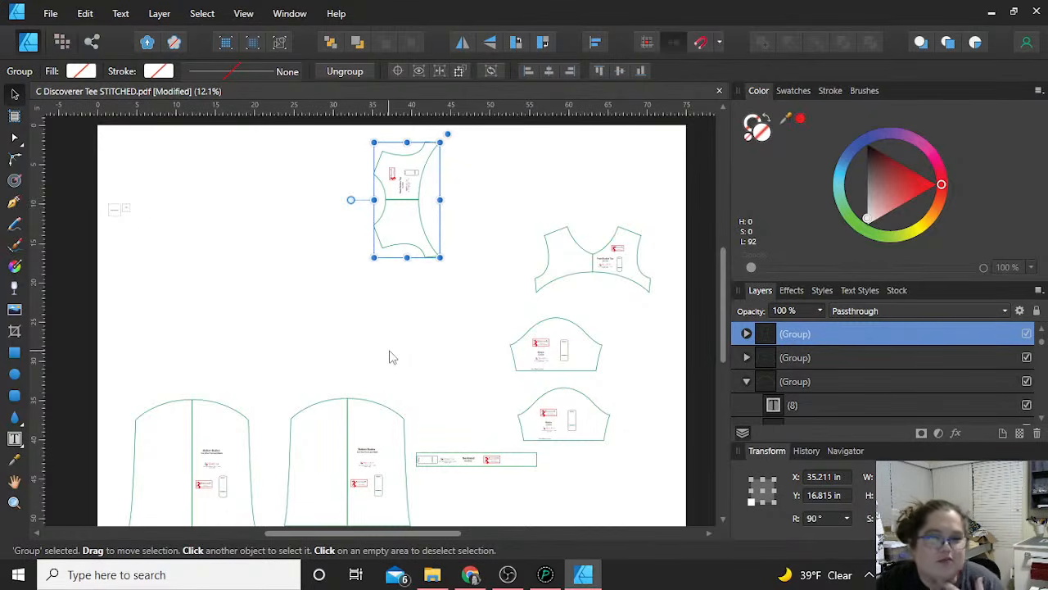
drag(428, 244, 224, 311)
Rotate the Front Bodice Top group 90° counterclockwise and nest it directly right of the rotated Back Bodice Top
drag(521, 186, 684, 305)
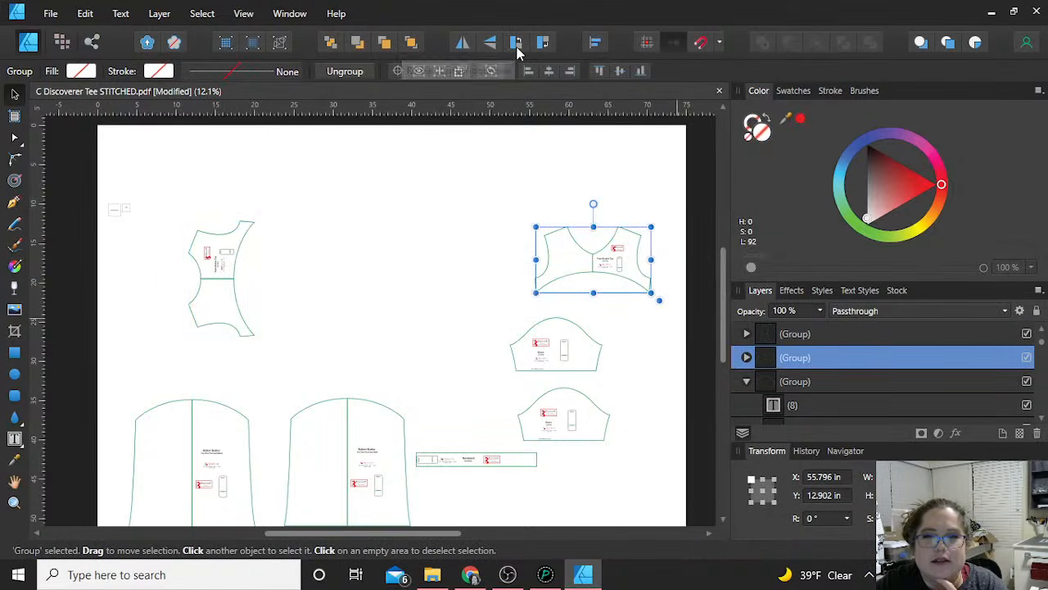
click(517, 45)
drag(602, 251, 282, 265)
click(376, 275)
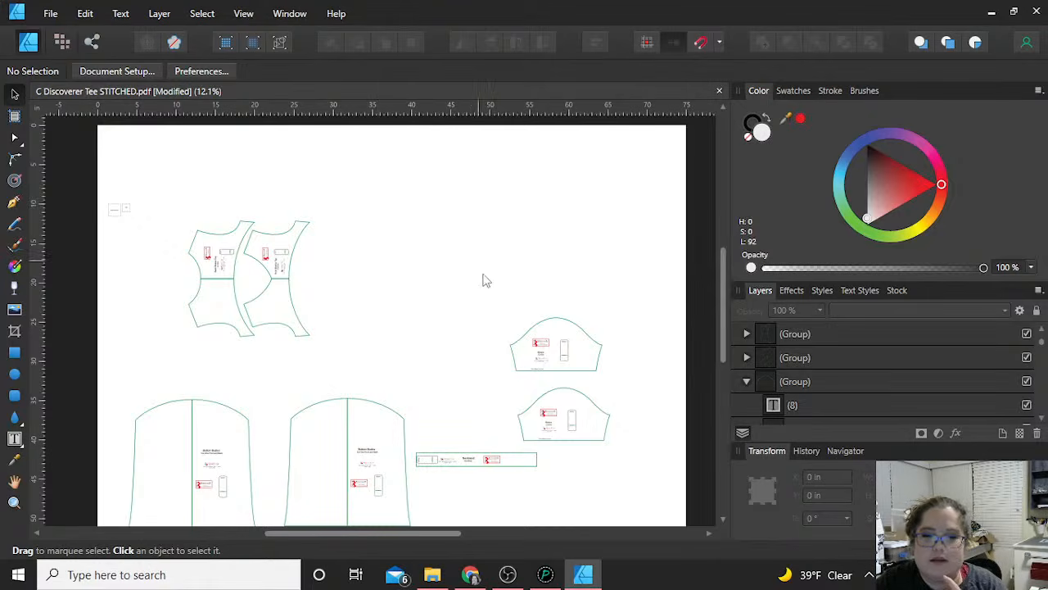
Rotate both sleeve pieces 90° counterclockwise and move them together to the right of the bodice tops
drag(477, 260, 643, 454)
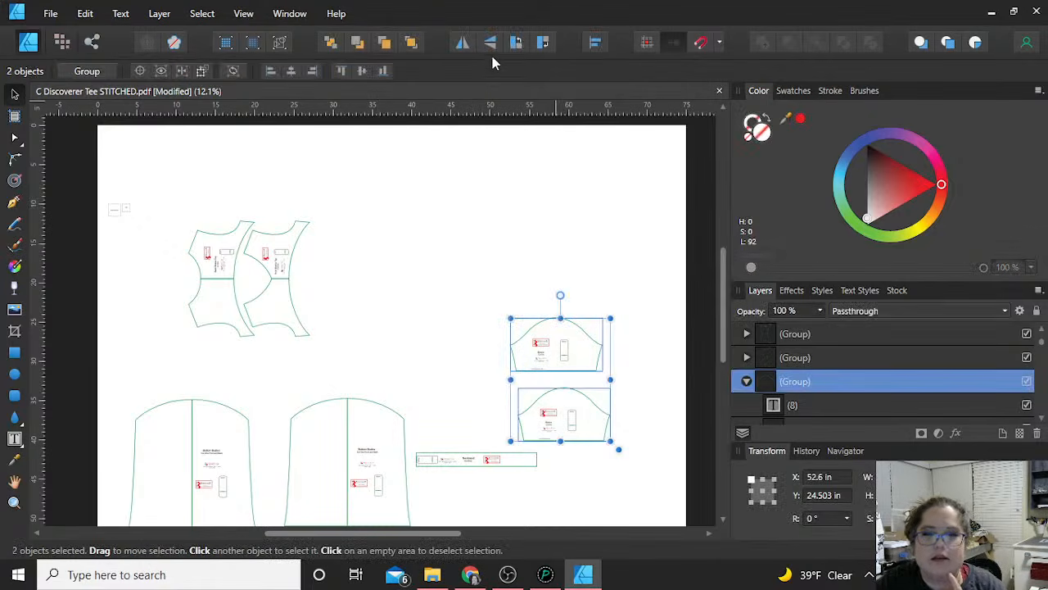
click(516, 42)
drag(526, 412, 341, 314)
click(374, 371)
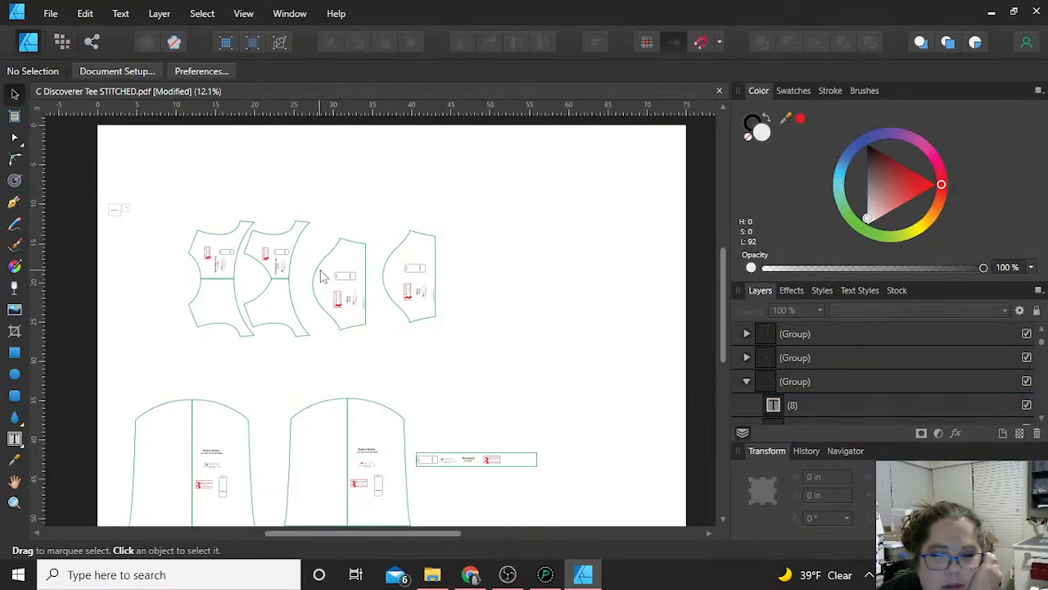
Nest the first sleeve against the Front Bodice Top at about X 25.0 in, Y 25.2 in, and the second beside it at X 32.3 in, Y 24.7 in
drag(331, 267, 317, 275)
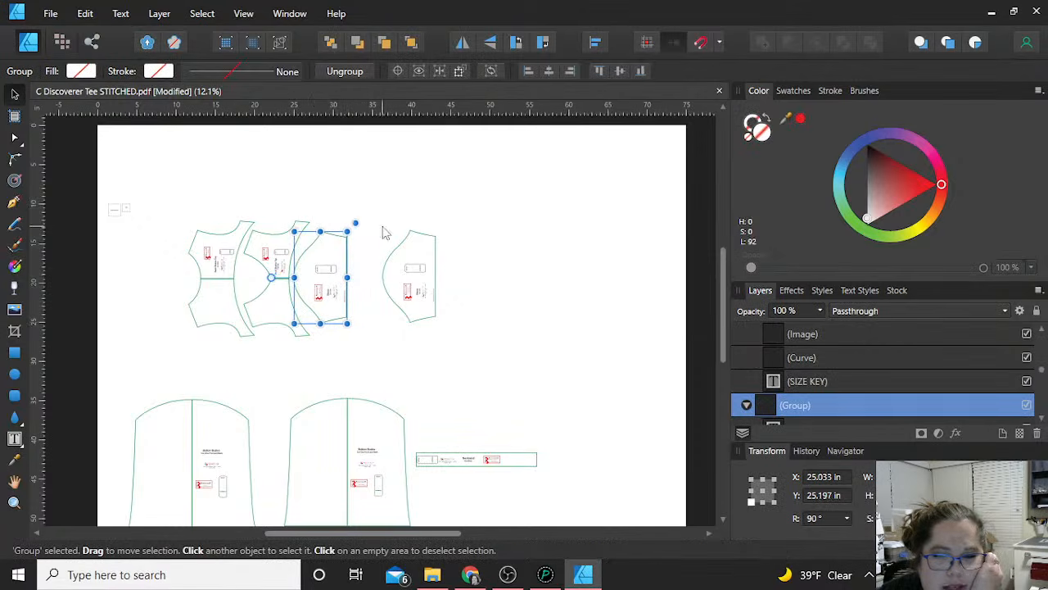
click(409, 276)
click(418, 276)
drag(418, 276, 386, 272)
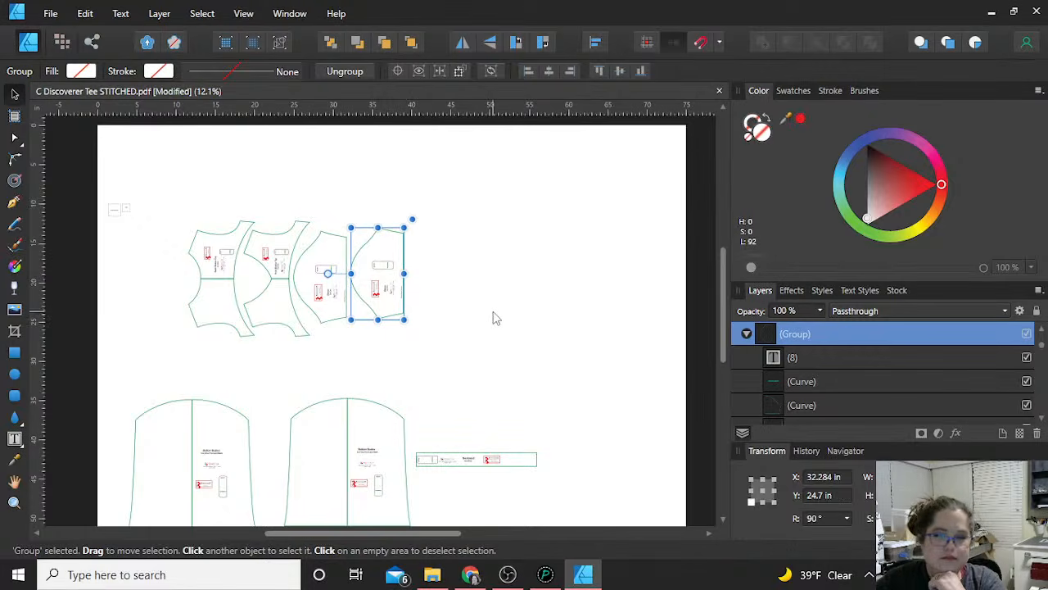
Rotate the long narrow band piece 90° counterclockwise and place it beside the second sleeve at about X 39.7 in, Y 26.6 in
click(483, 318)
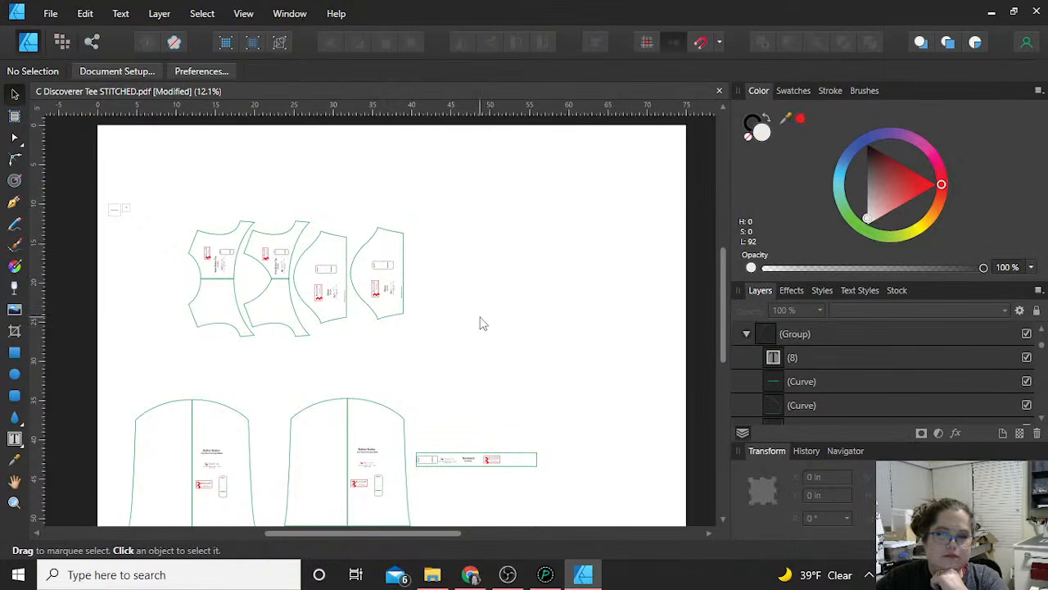
click(467, 470)
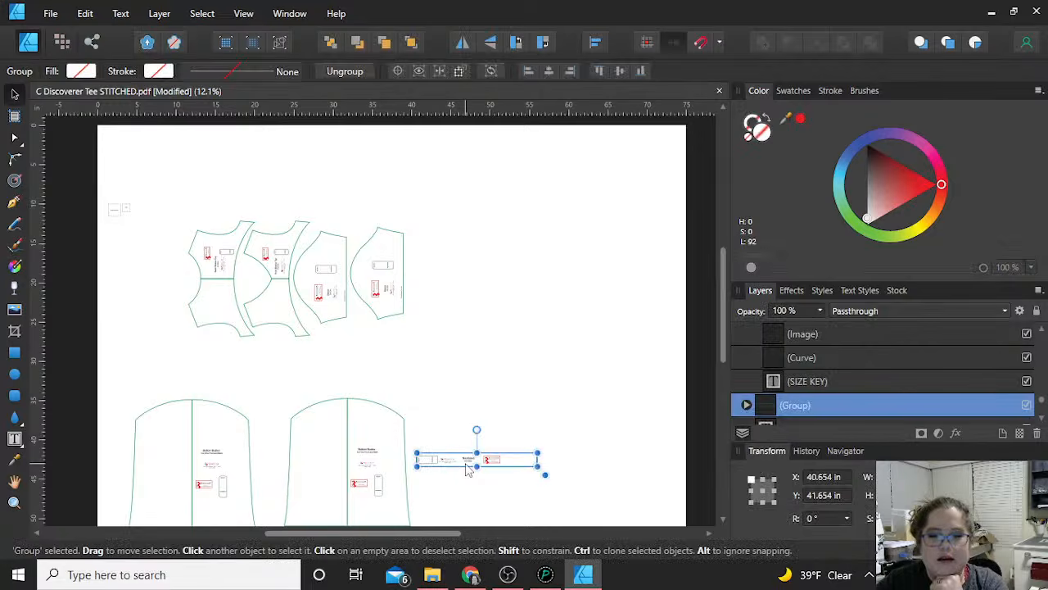
click(516, 45)
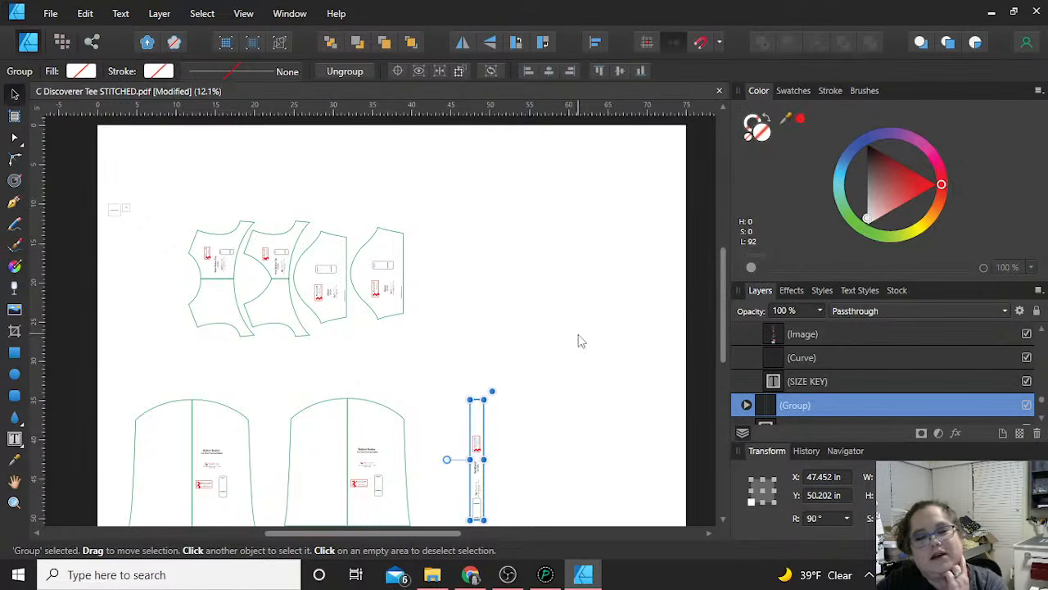
drag(475, 428, 423, 249)
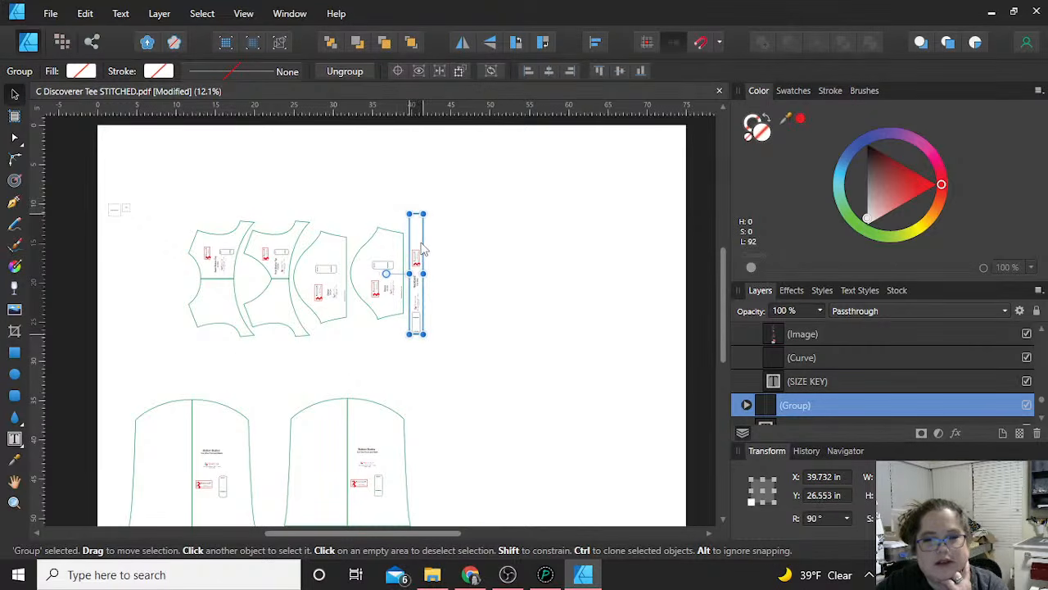
Rotate the second large bottom bodice group 90° counterclockwise and place it just right of the band at about X 41.3 in, Y 33.0 in
click(373, 460)
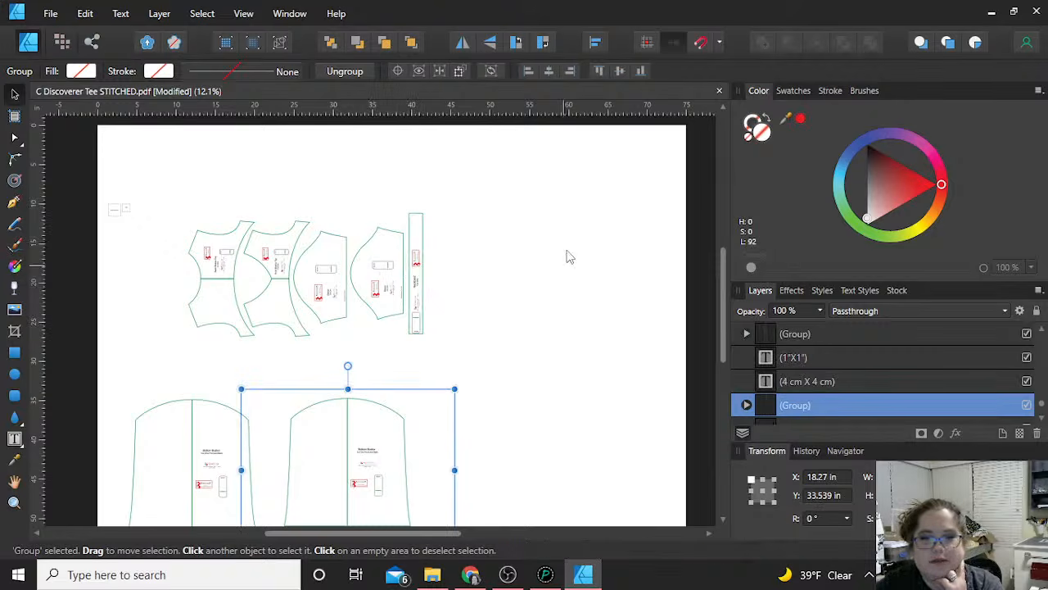
click(516, 42)
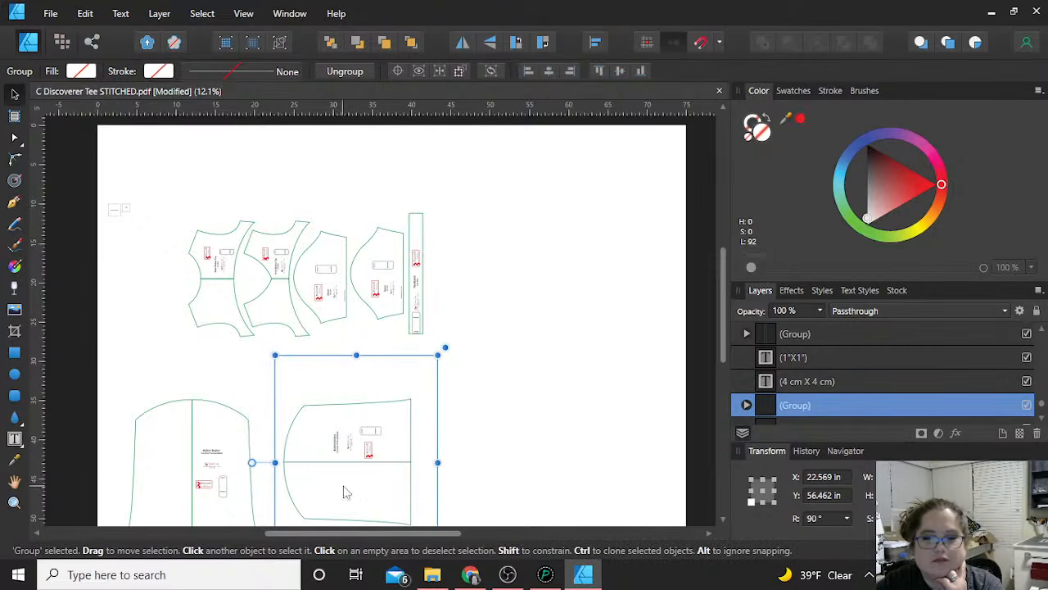
drag(344, 491, 492, 307)
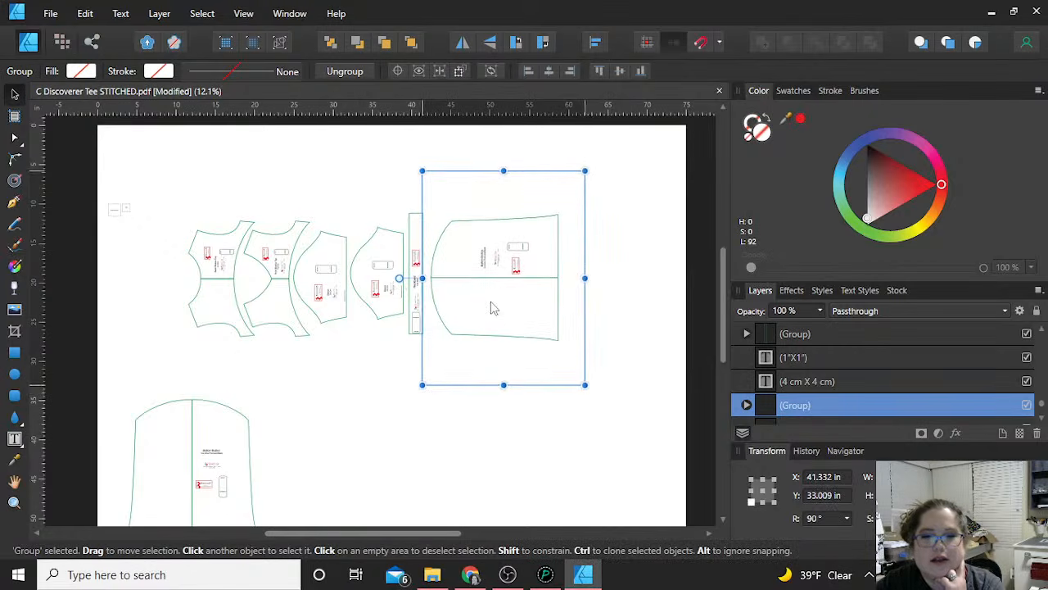
click(457, 471)
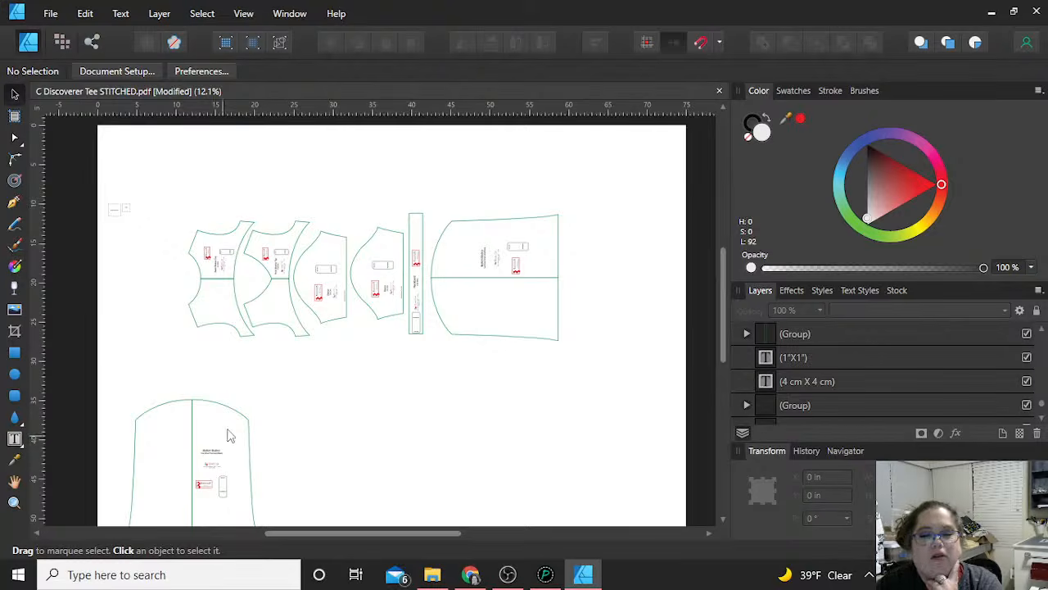
Move the remaining upright bottom bodice group below the nested pieces and delete it
drag(250, 426, 406, 406)
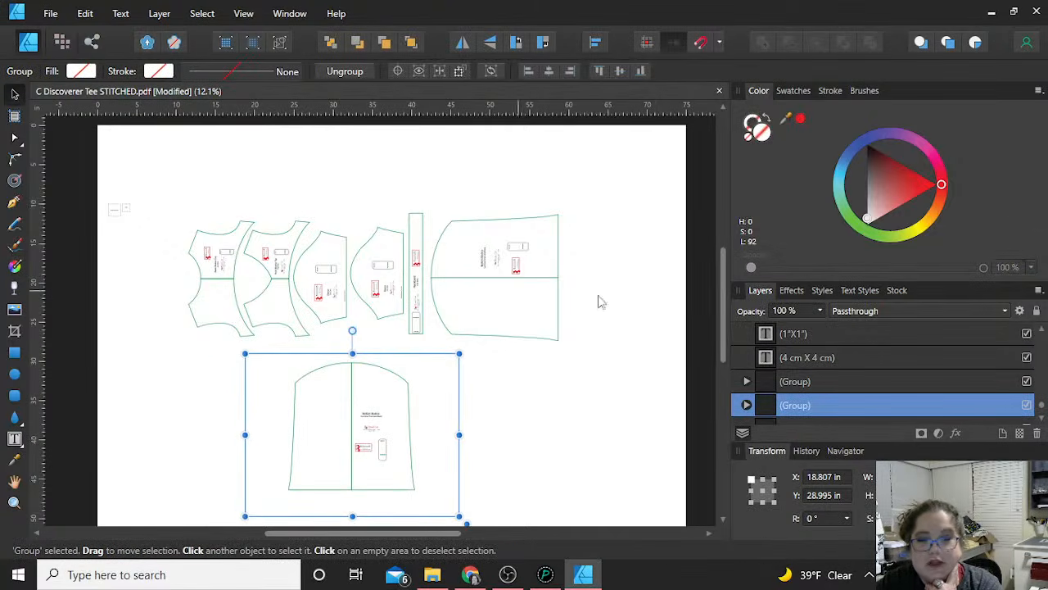
key(Delete)
click(370, 435)
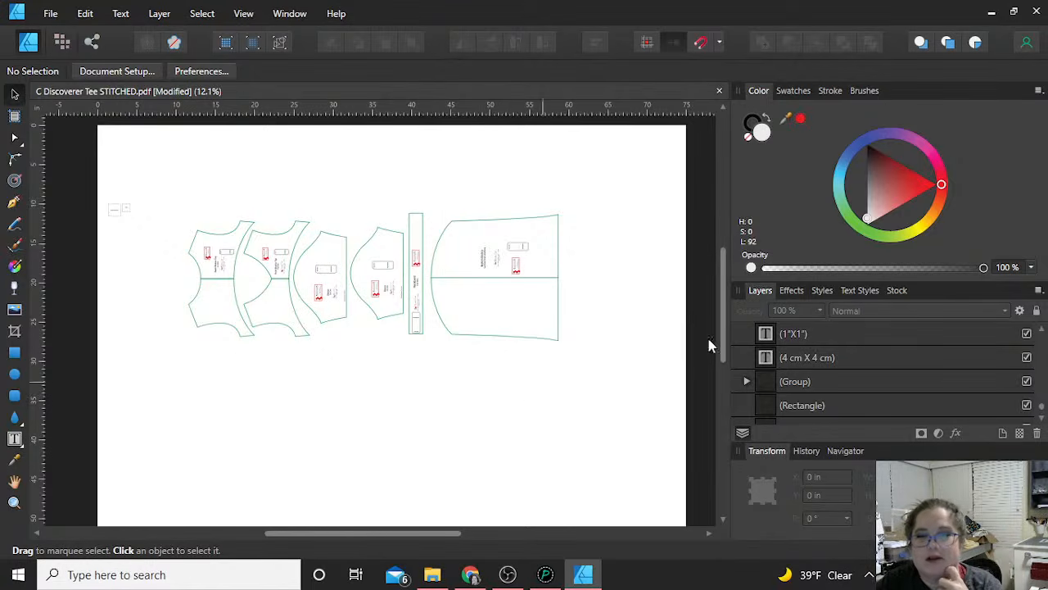
Collapse the Keep Selected layer, check the layer named 8 for content, and delete layer 8
scroll(852, 357, down, 8)
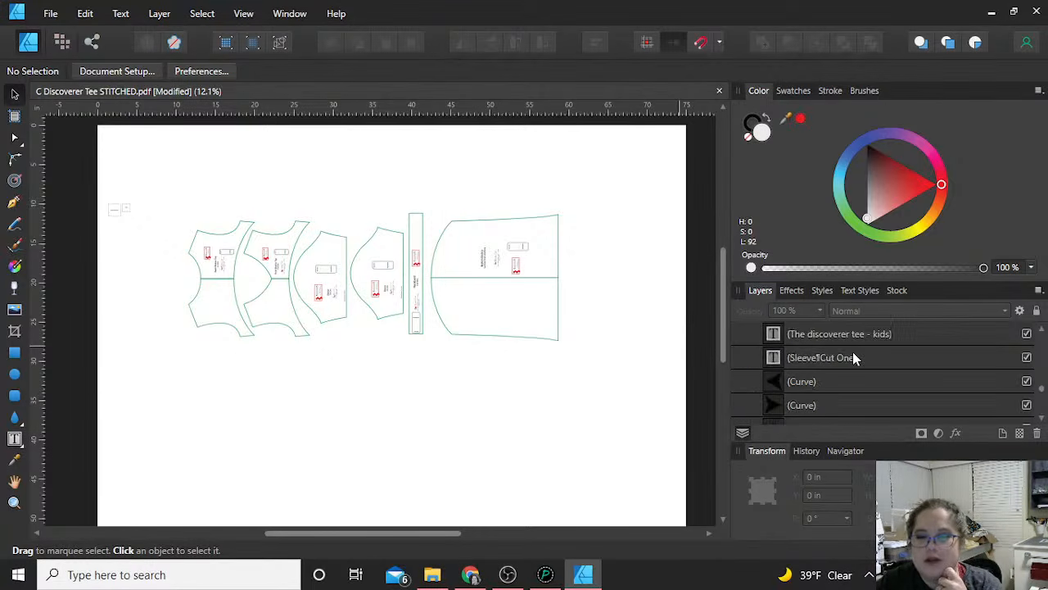
scroll(859, 357, up, 8)
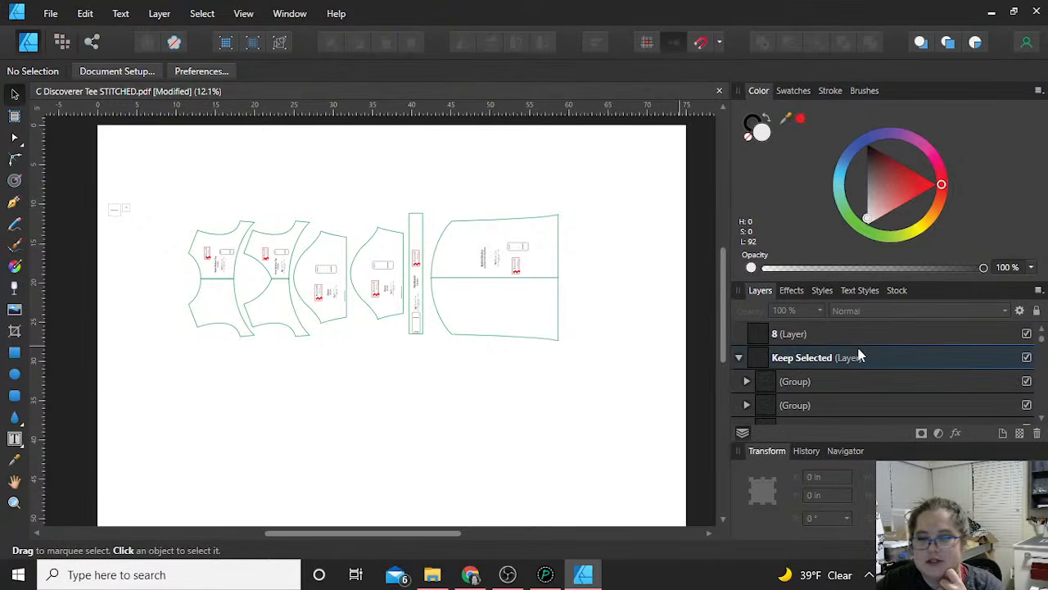
click(740, 358)
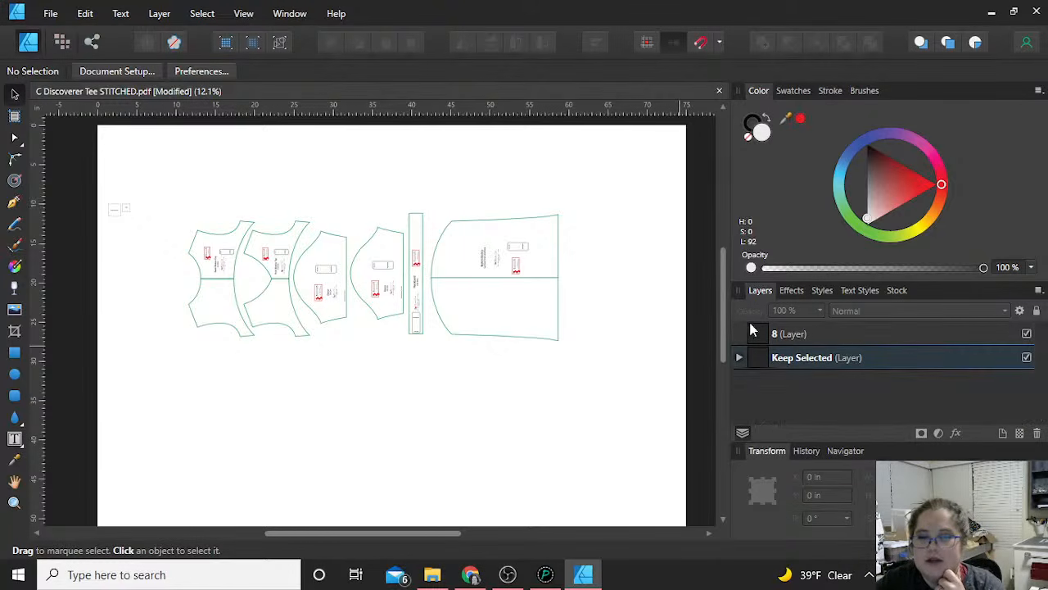
click(742, 338)
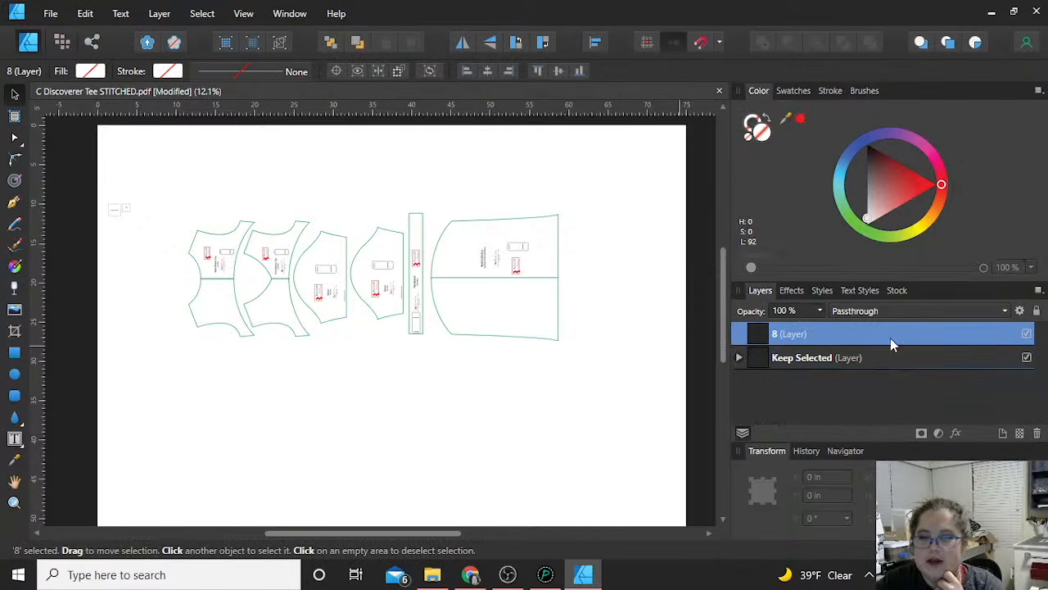
click(1027, 335)
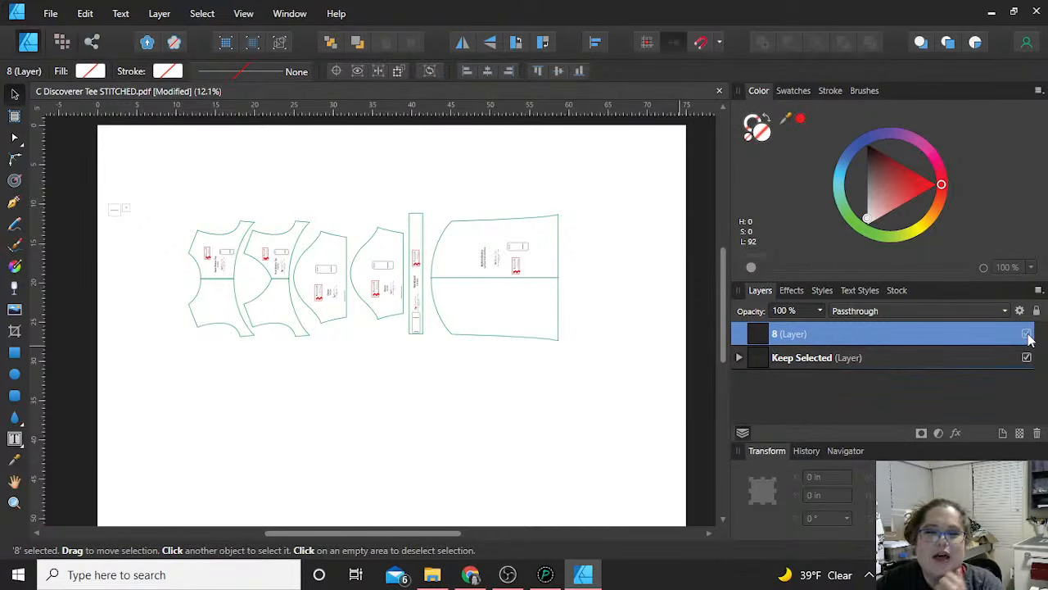
click(1028, 336)
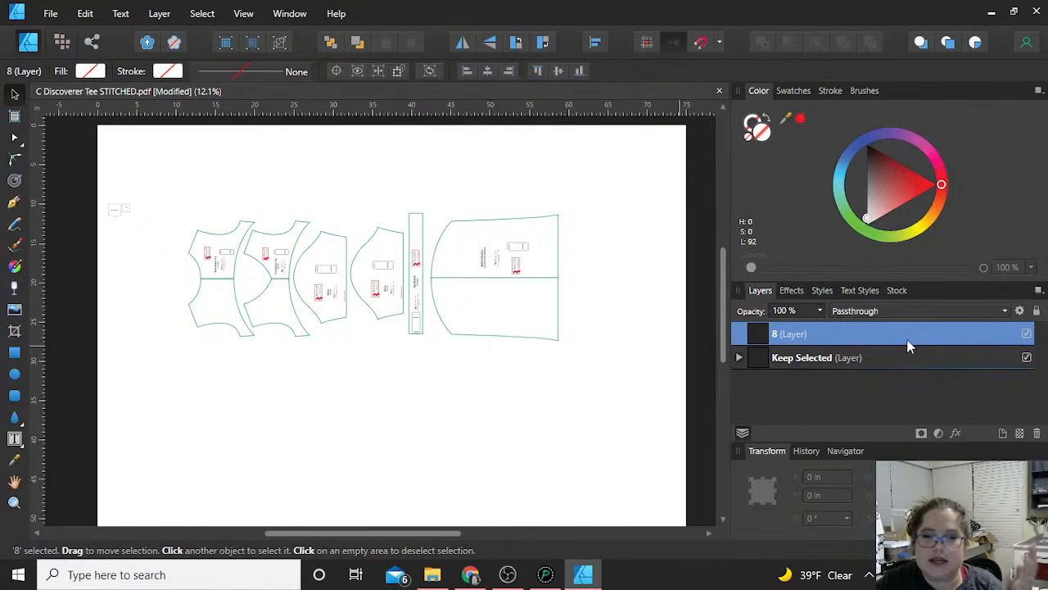
double_click(816, 337)
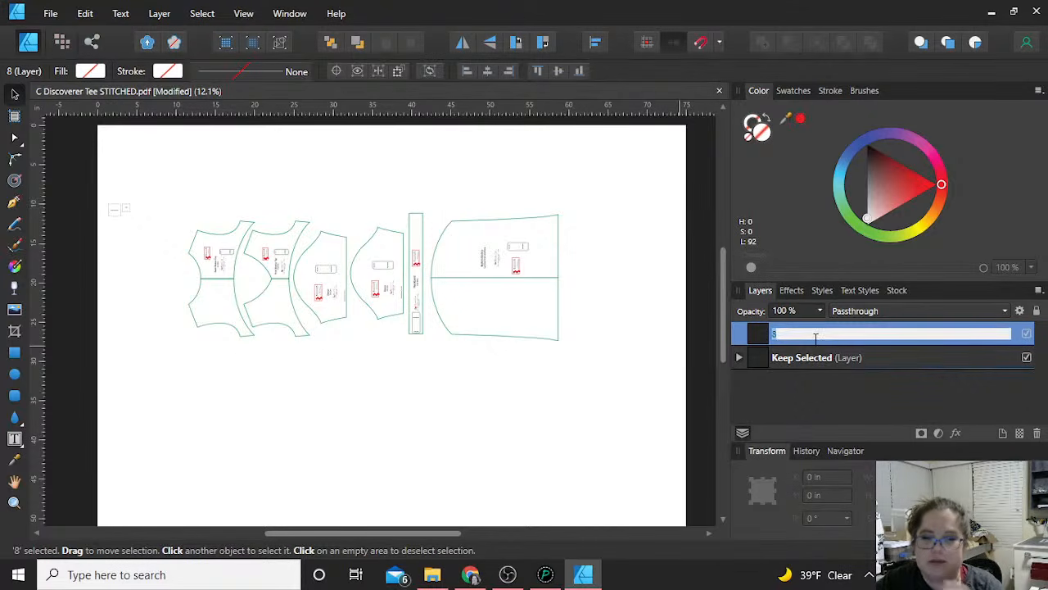
key(Return)
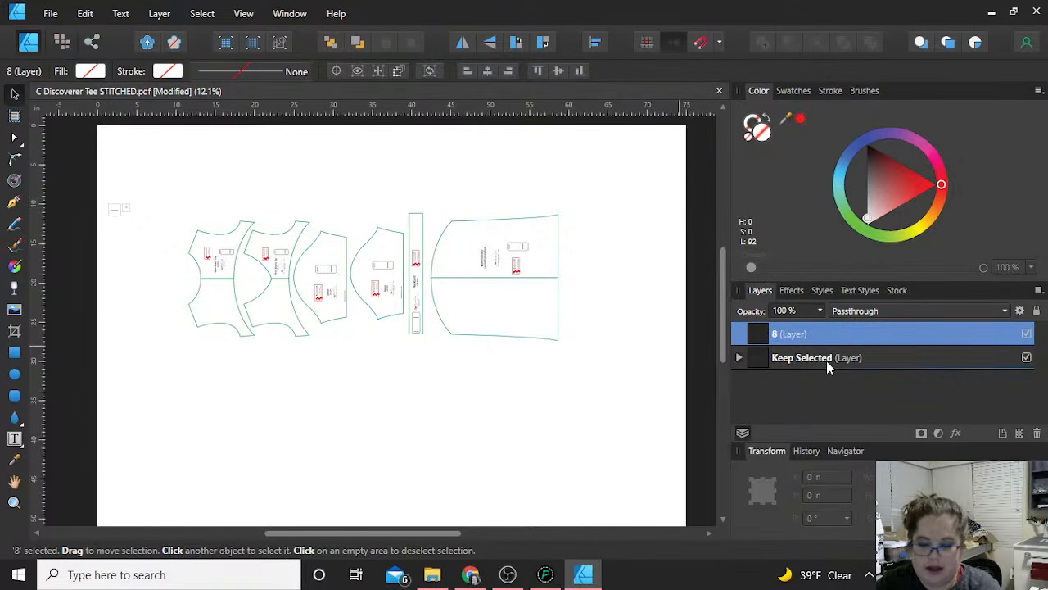
key(Delete)
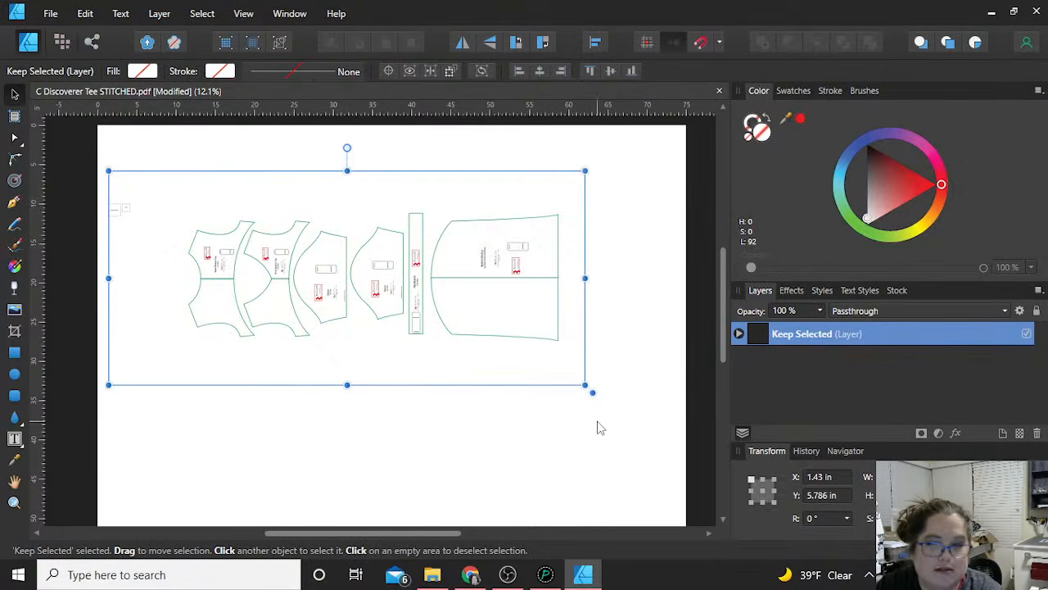
Rename the Keep Selected layer as Pattern
double_click(829, 335)
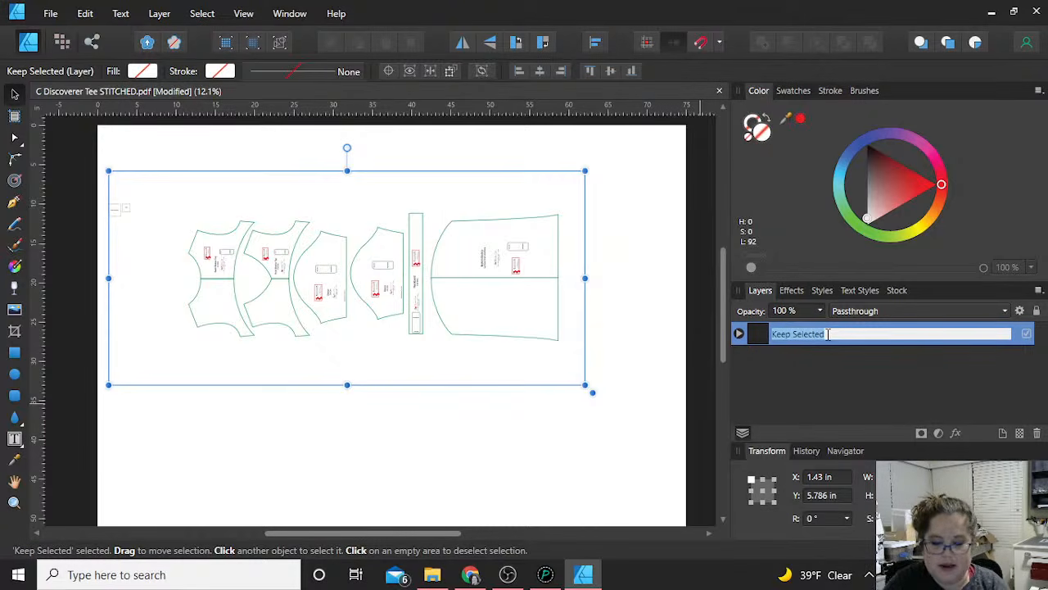
text(Pattern)
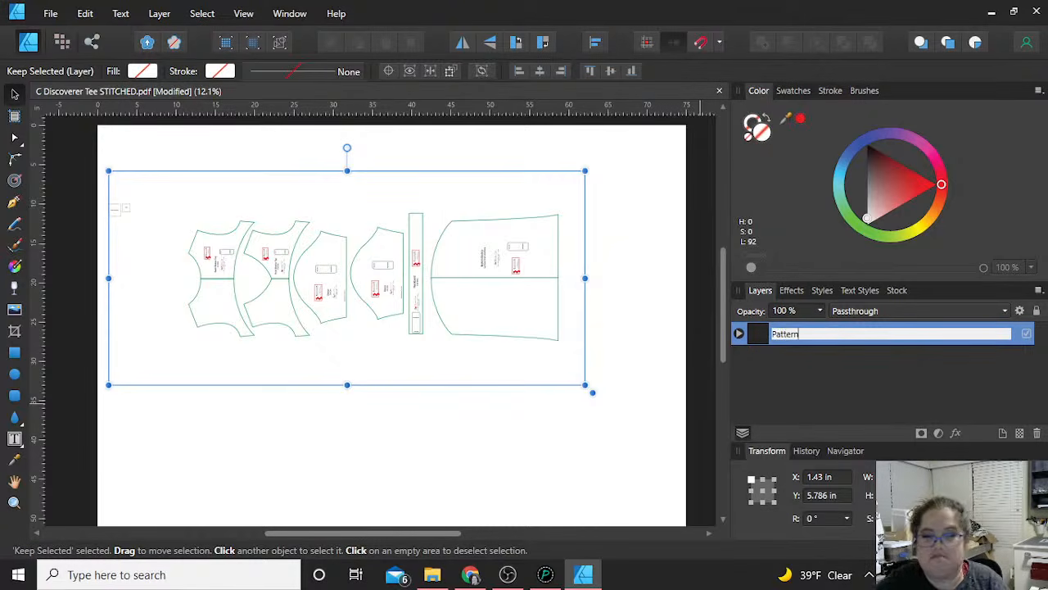
key(Return)
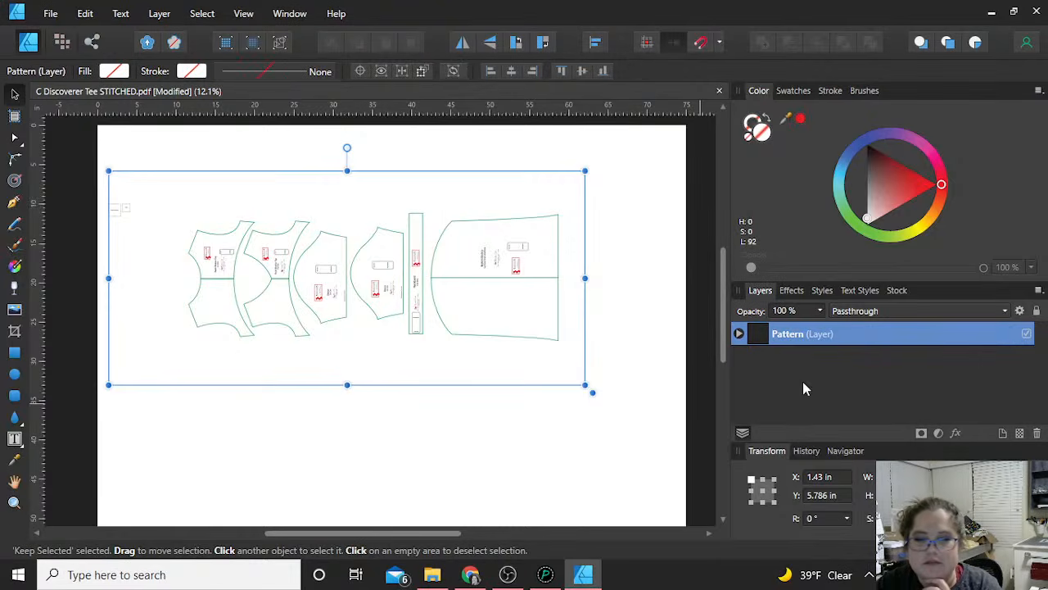
click(602, 444)
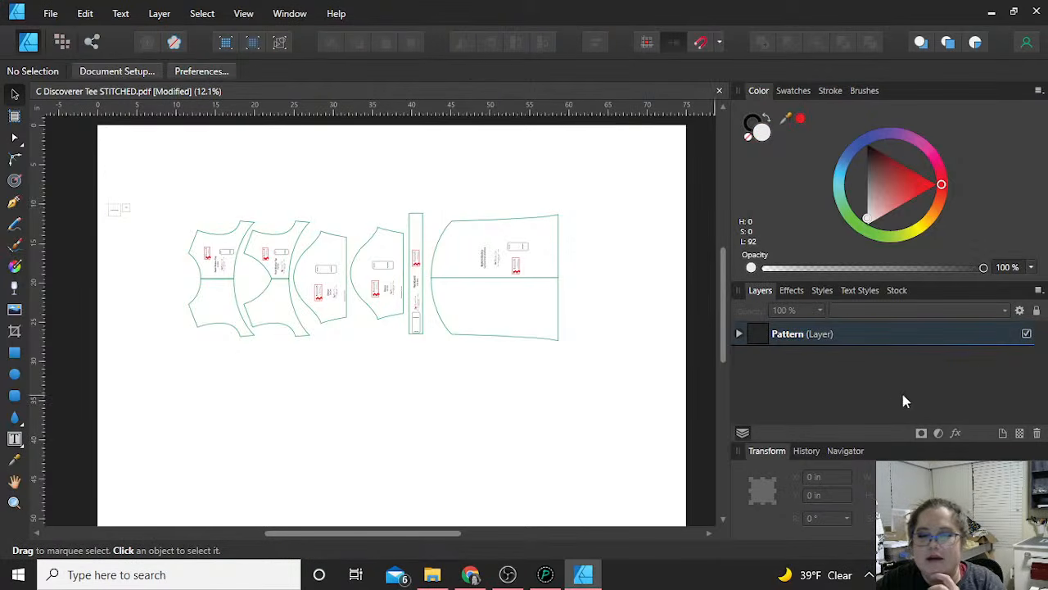
Add a new layer above Pattern and name it Grid
click(1004, 434)
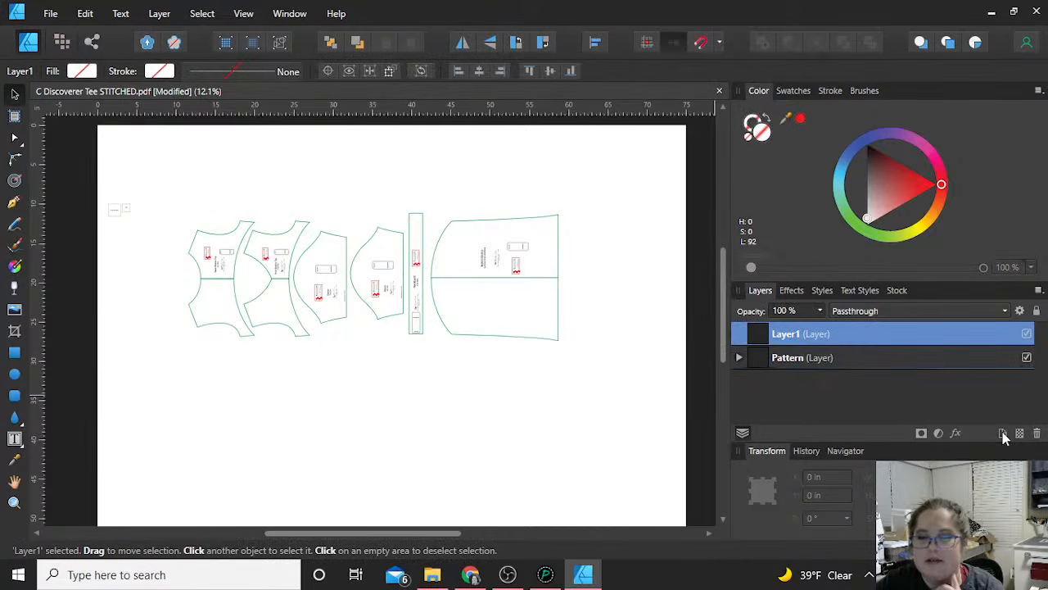
double_click(792, 335)
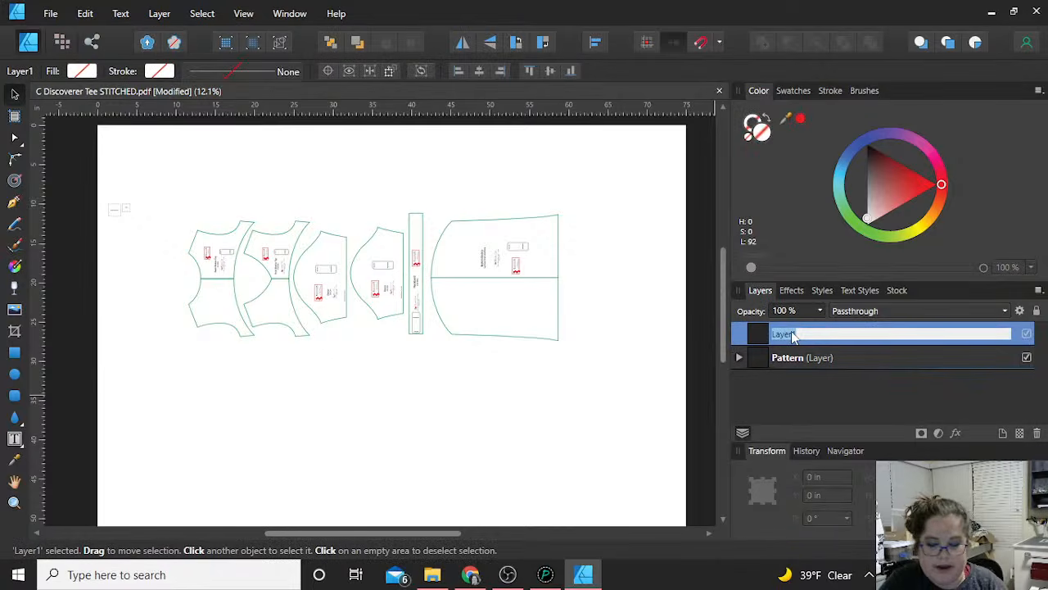
text(Grid)
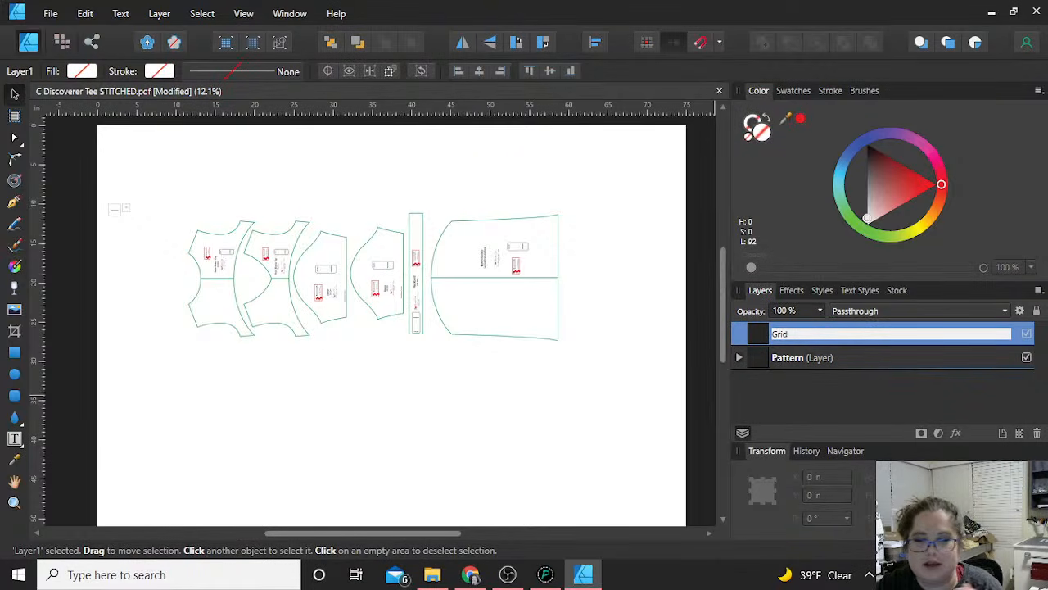
click(633, 419)
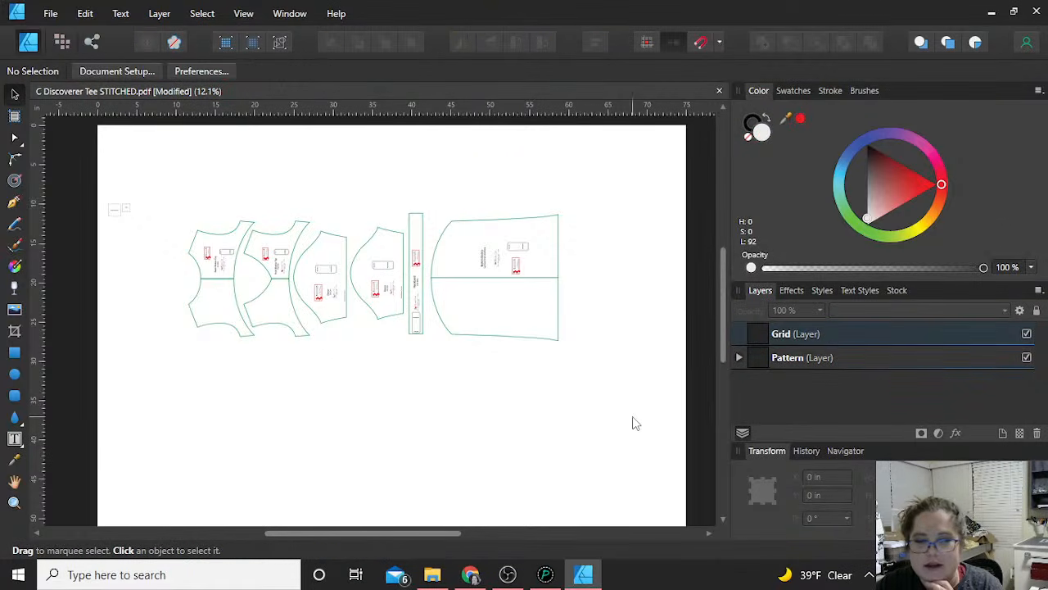
Draw a rectangle on the Grid layer below the pattern pieces and resize it to about 24 in wide by 16 in tall
click(830, 330)
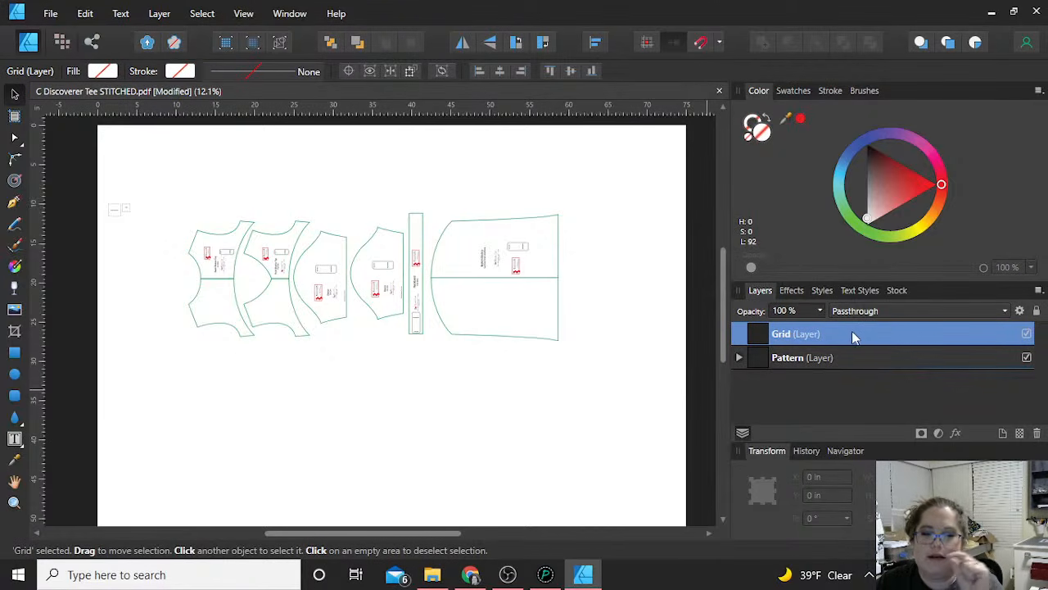
click(15, 353)
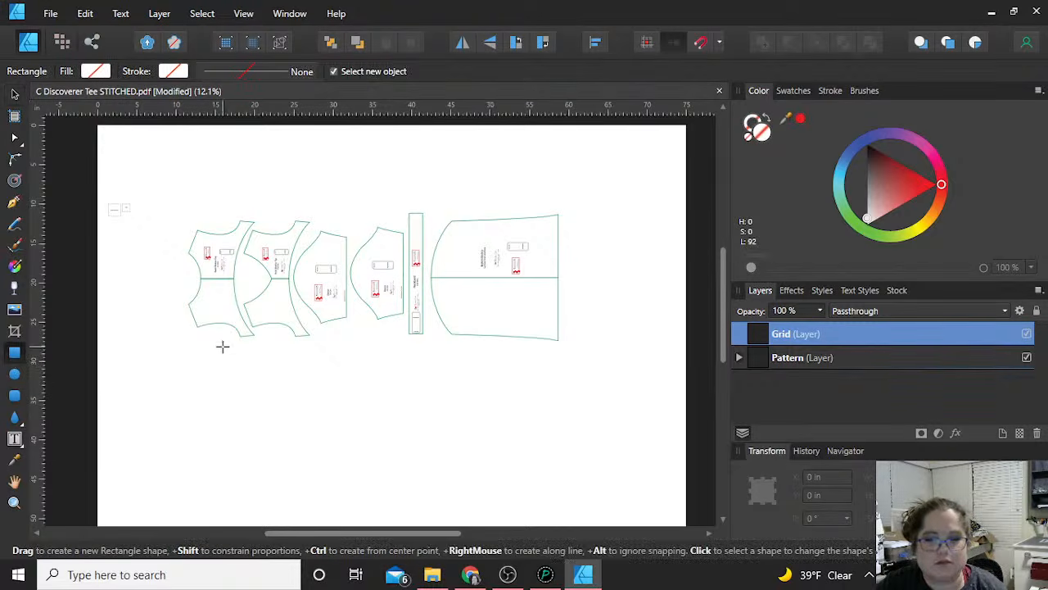
drag(216, 339, 533, 470)
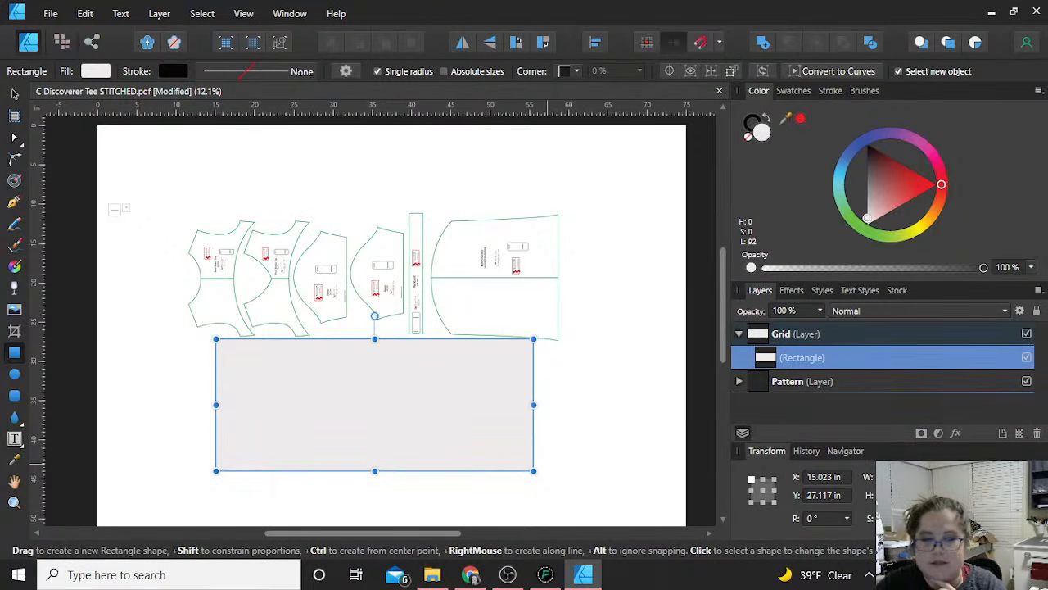
key(Return)
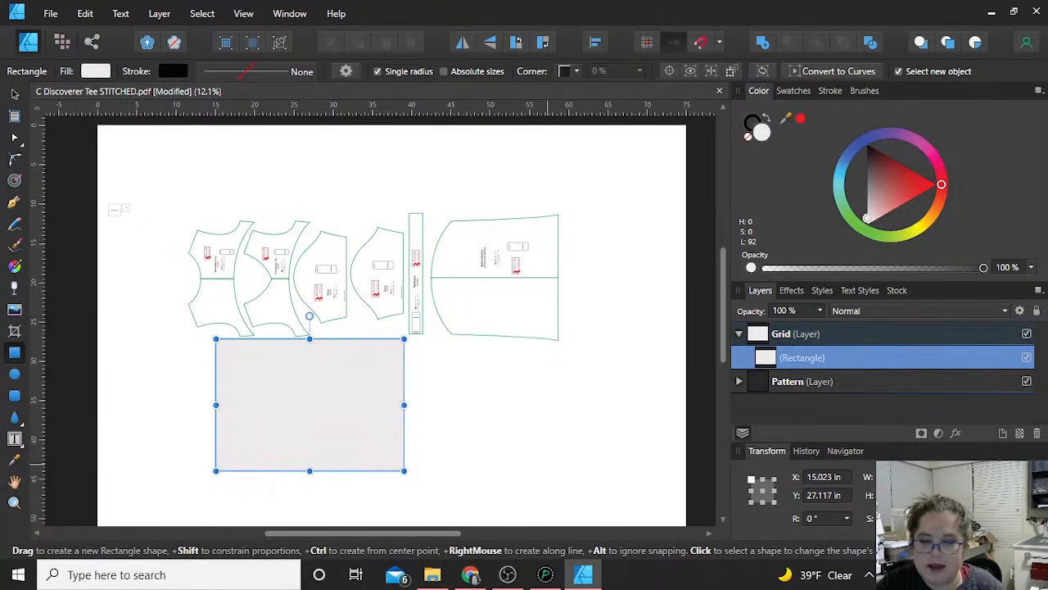
key(Tab)
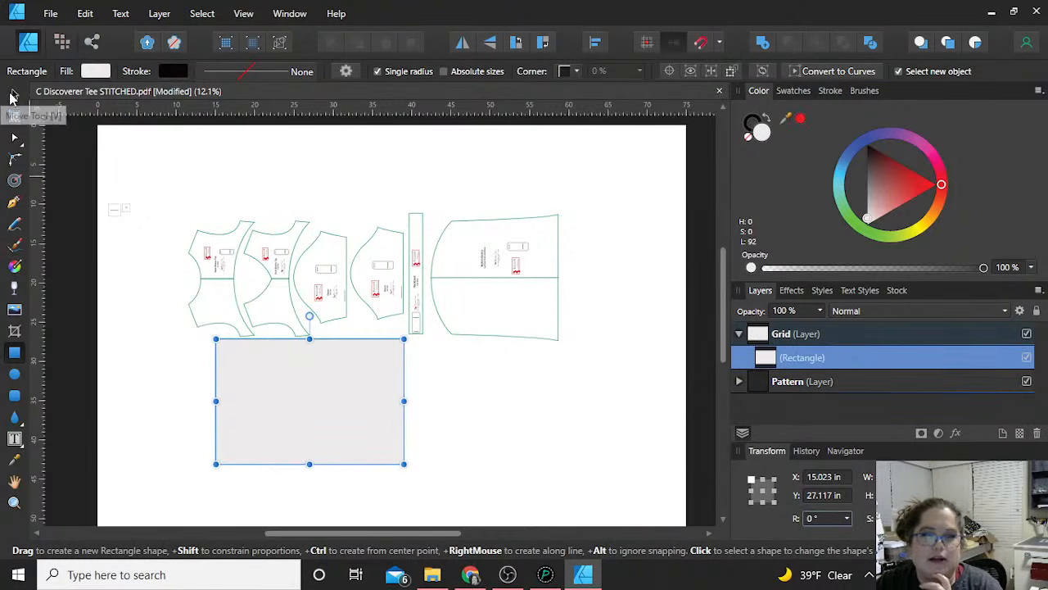
Move the rectangle over the lower part of the pattern pieces at about X 23.4 in, Y 21.7 in, and fill it with green
key(v)
drag(267, 411, 334, 366)
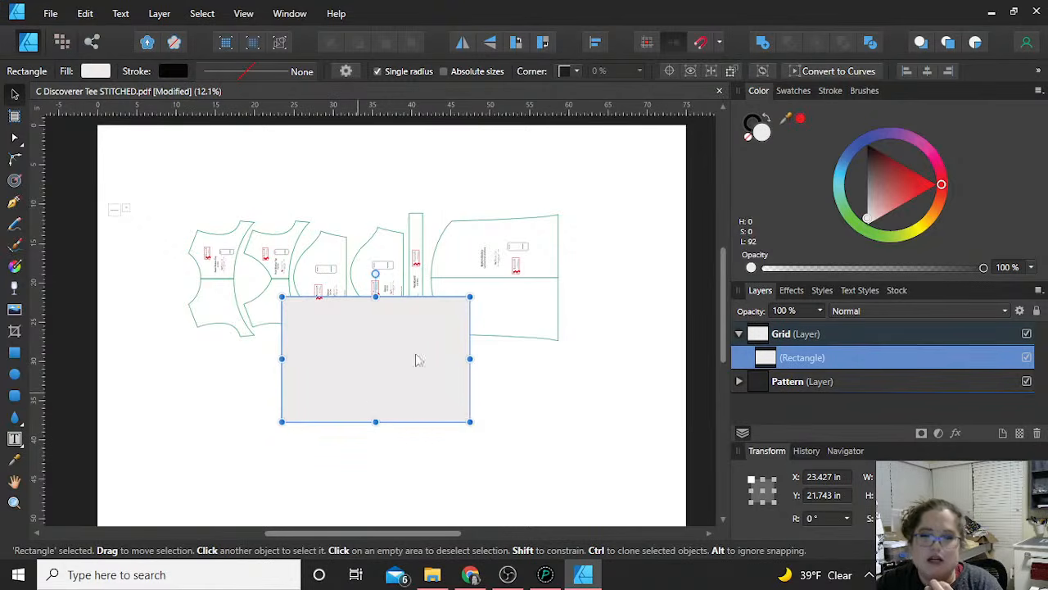
click(868, 237)
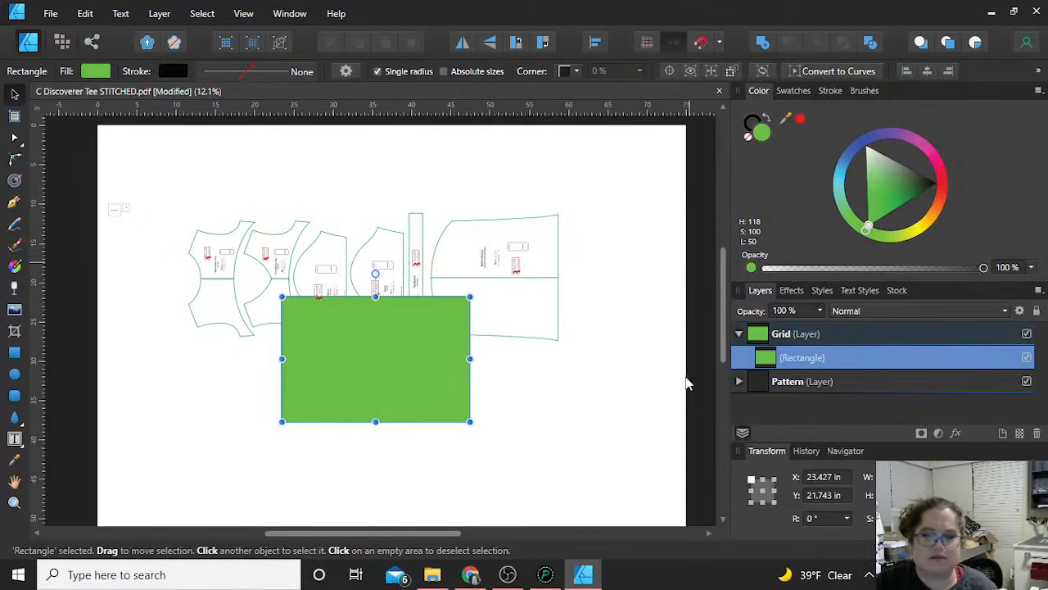
click(547, 410)
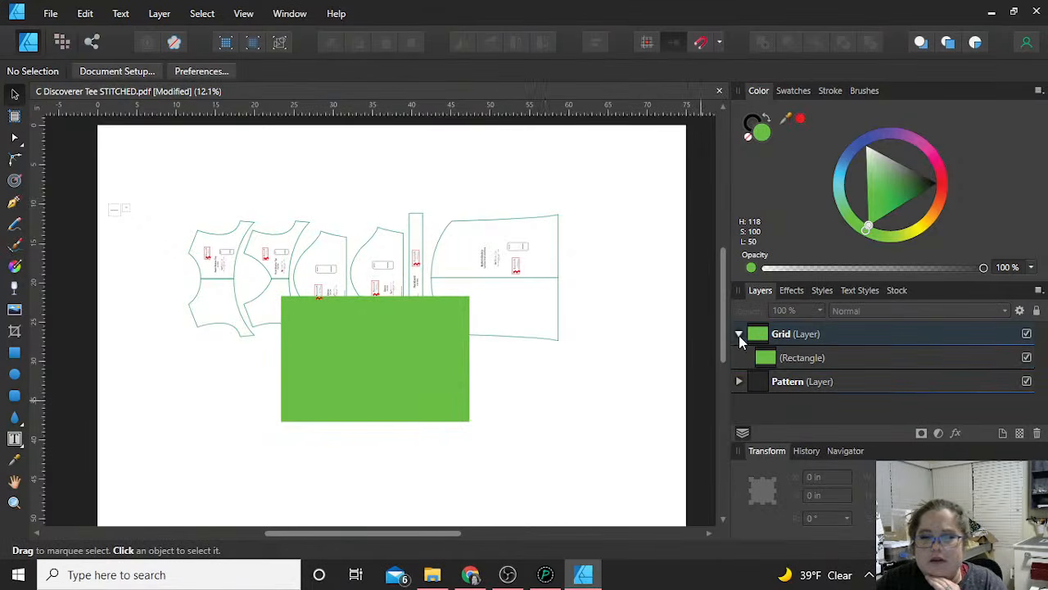
Collapse the Grid layer and switch the Grid and Pattern layers off and back on to check each one separately
click(739, 335)
click(1027, 334)
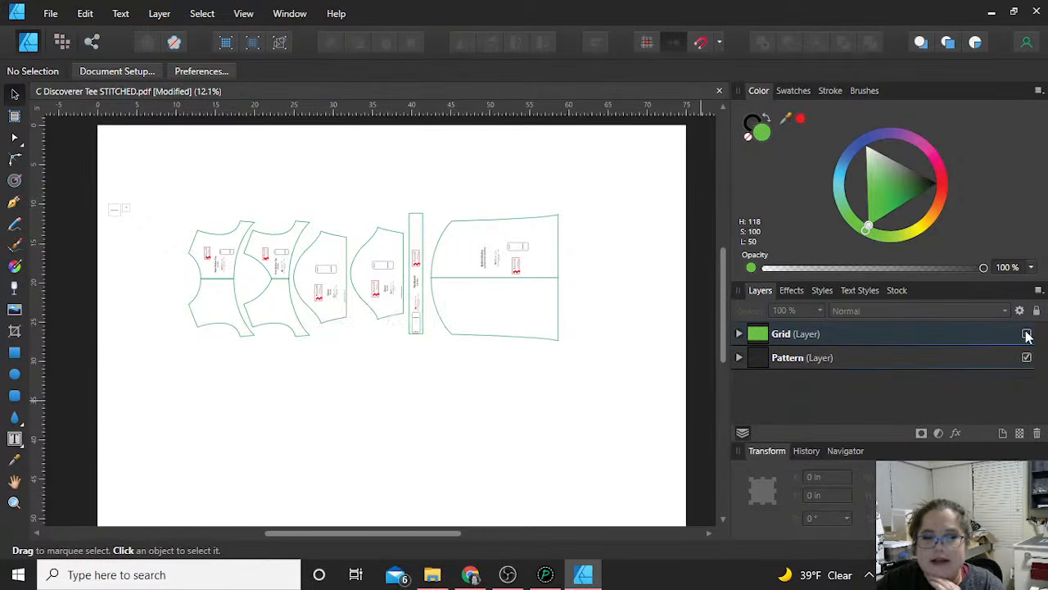
click(1027, 335)
click(1027, 358)
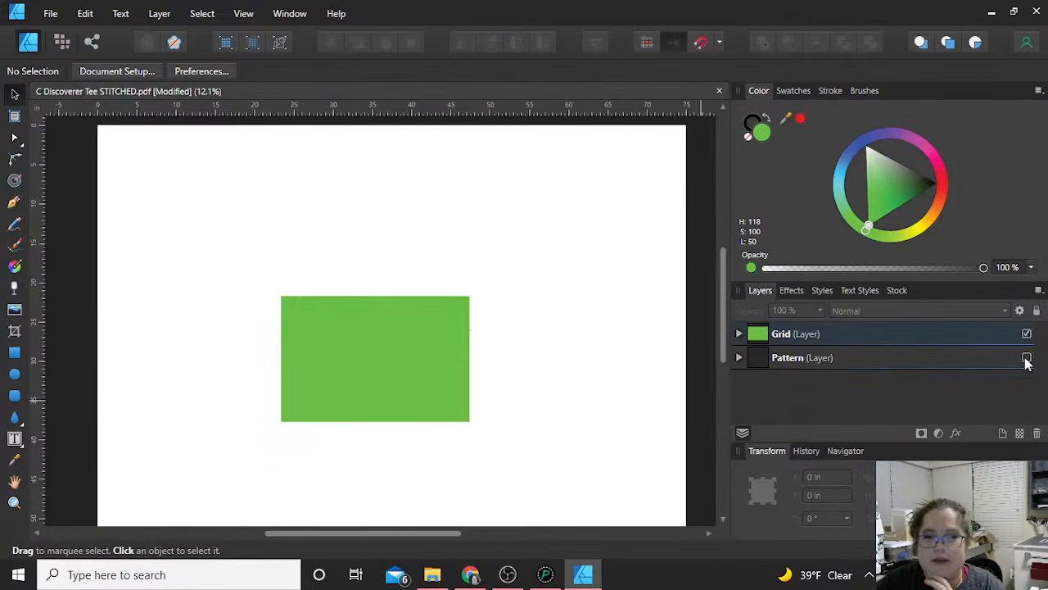
click(1027, 359)
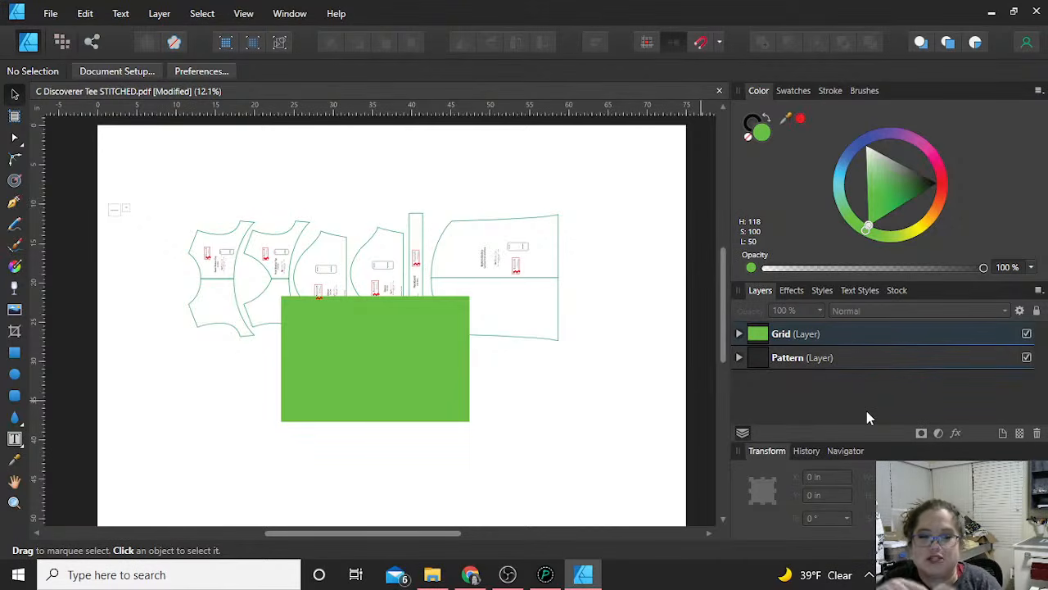
Add a text frame on the Grid layer over the green rectangle, reading "16 x 24" at 288 pt
click(854, 333)
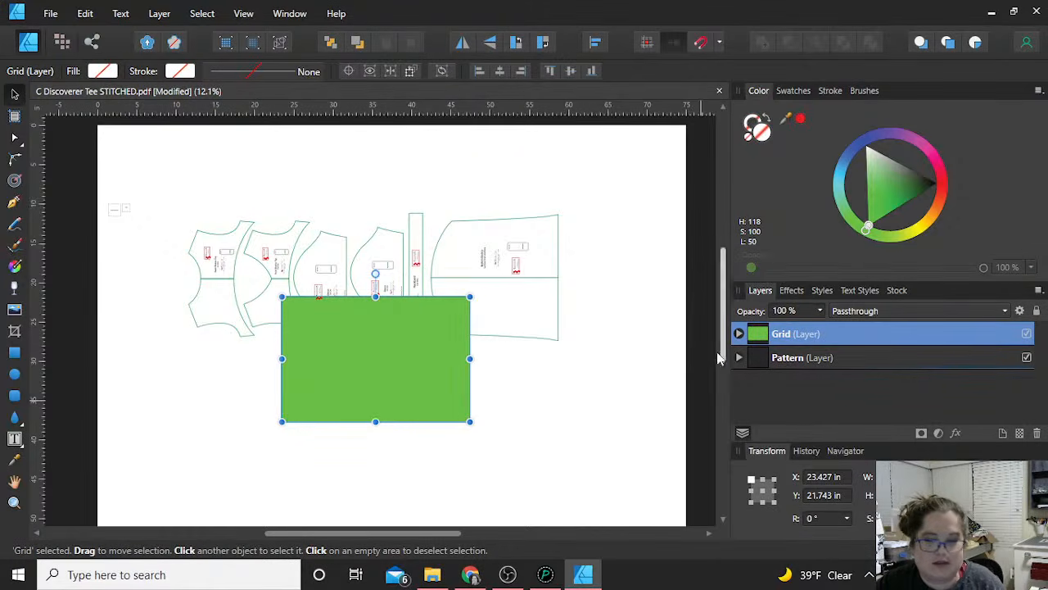
click(15, 440)
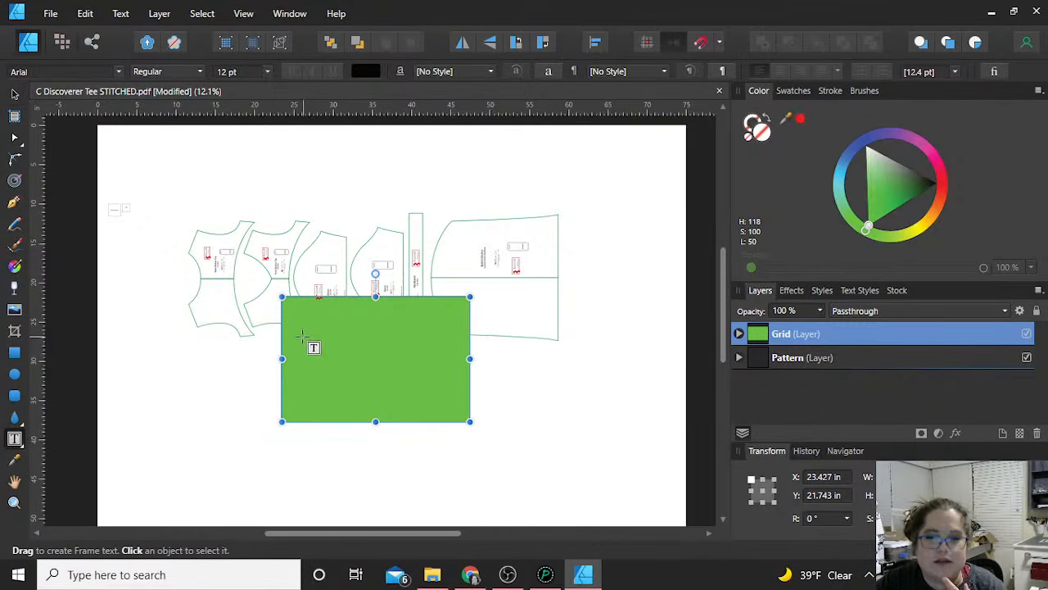
drag(302, 337, 407, 381)
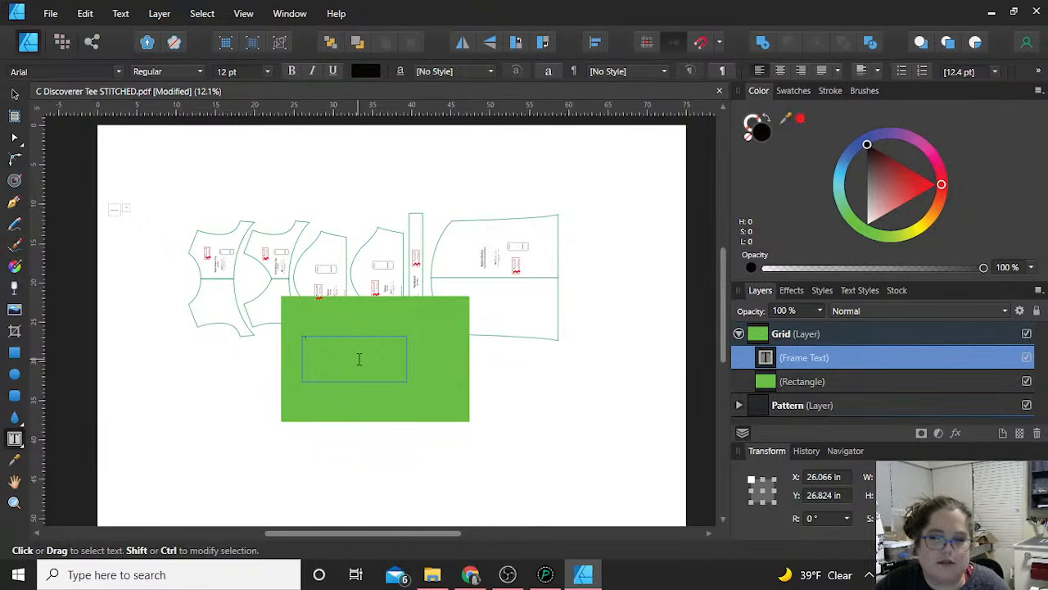
key(Escape)
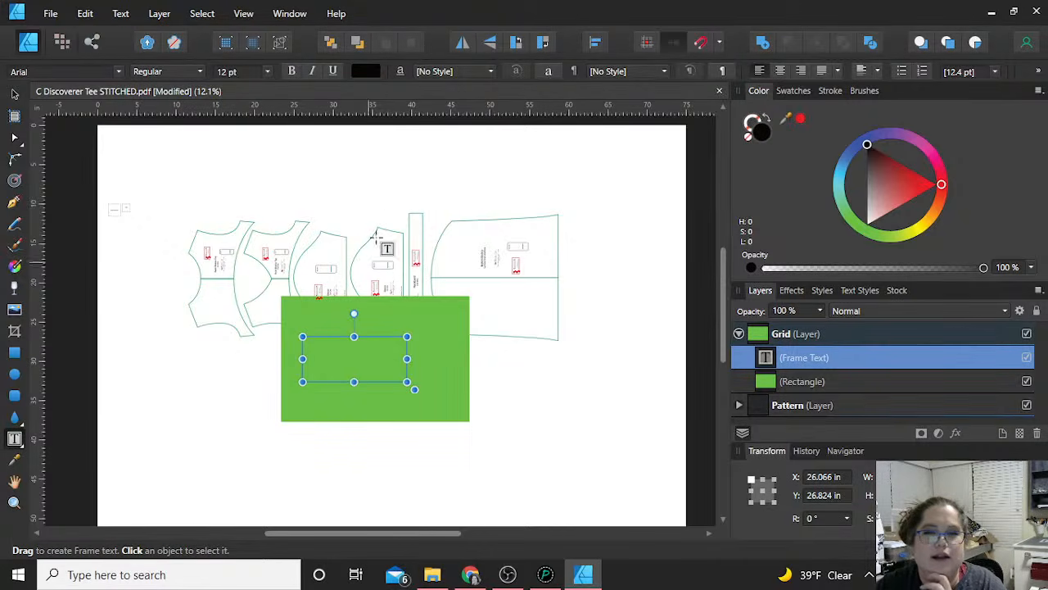
click(268, 71)
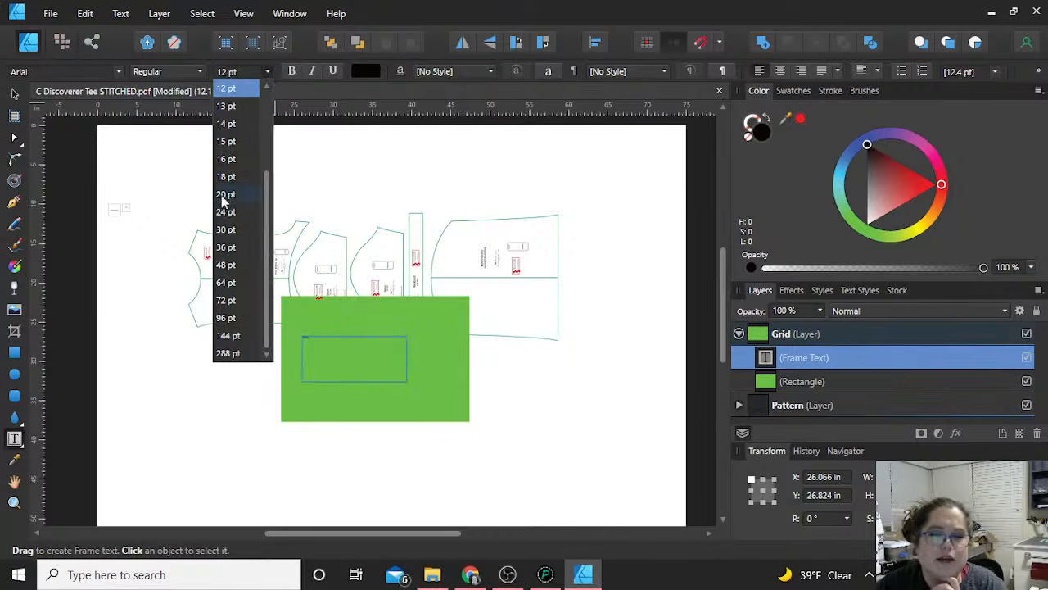
click(231, 352)
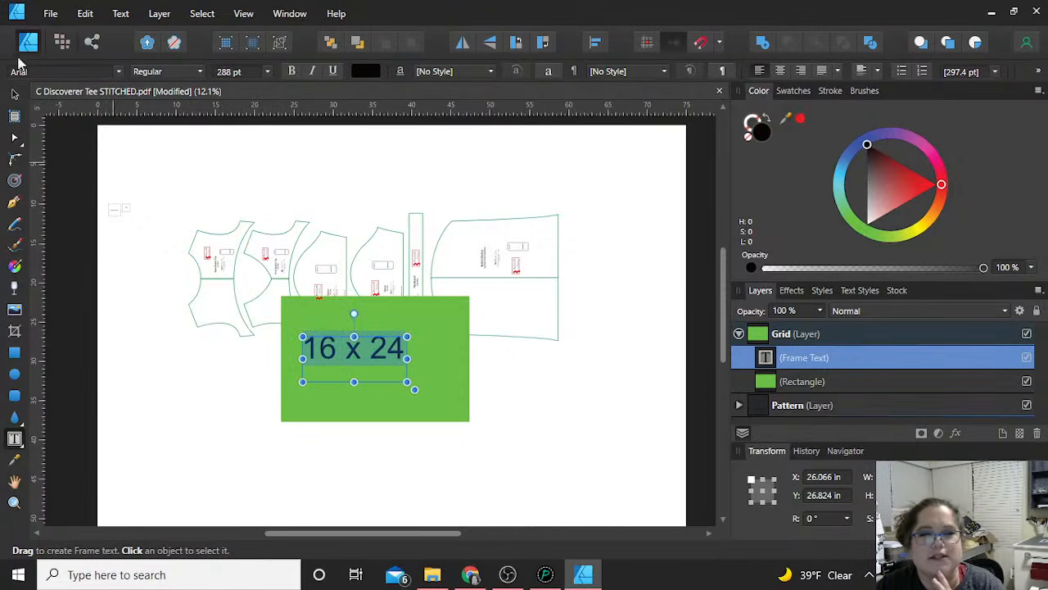
Move the 16 x 24 label toward the middle of the green rectangle, to about X 28 in, Y 27.1 in
click(14, 94)
mouse_move(361, 359)
mouse_down()
mouse_move(382, 364)
mouse_move(370, 360)
mouse_up()
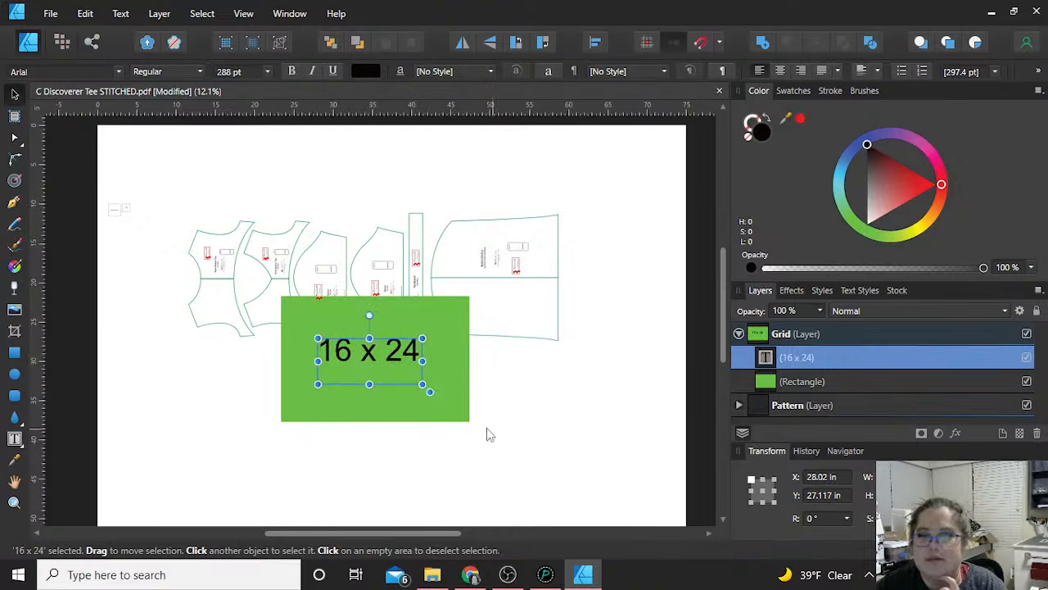
click(534, 433)
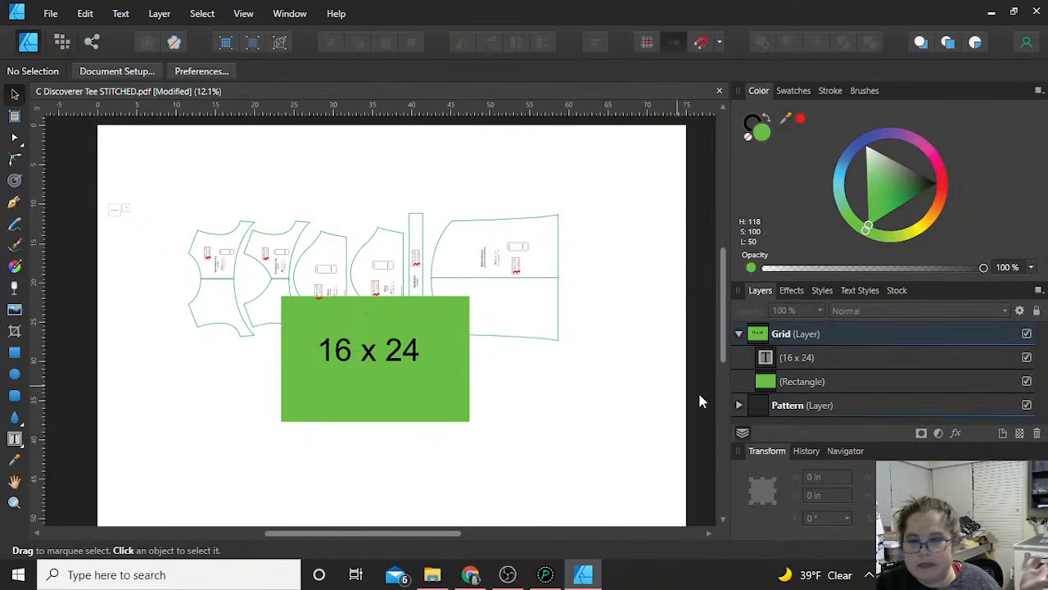
Collapse the Grid layer and toggle its visibility to check that the label hides together with the rectangle
click(739, 334)
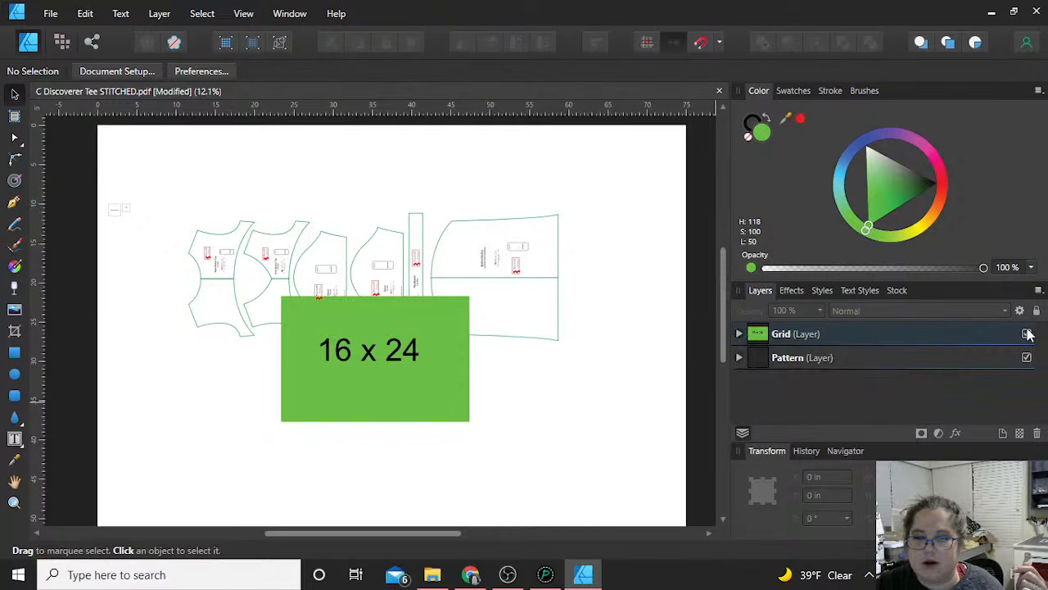
click(1027, 333)
click(1027, 333)
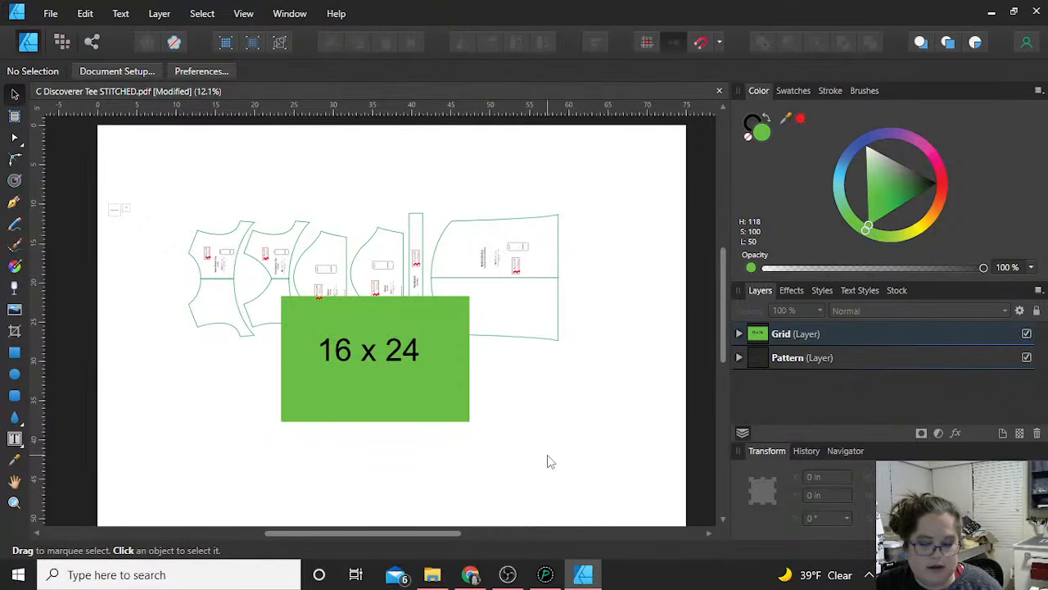
Save the document in the Kids folder as the Affinity file C Discoverer Tee STITCHED
key(ctrl+s)
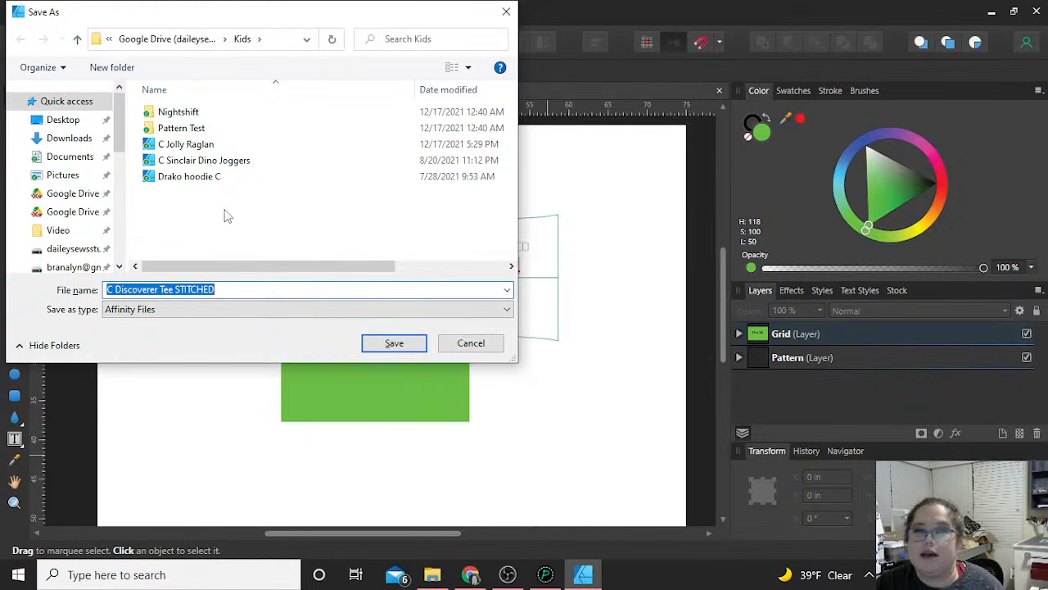
click(383, 346)
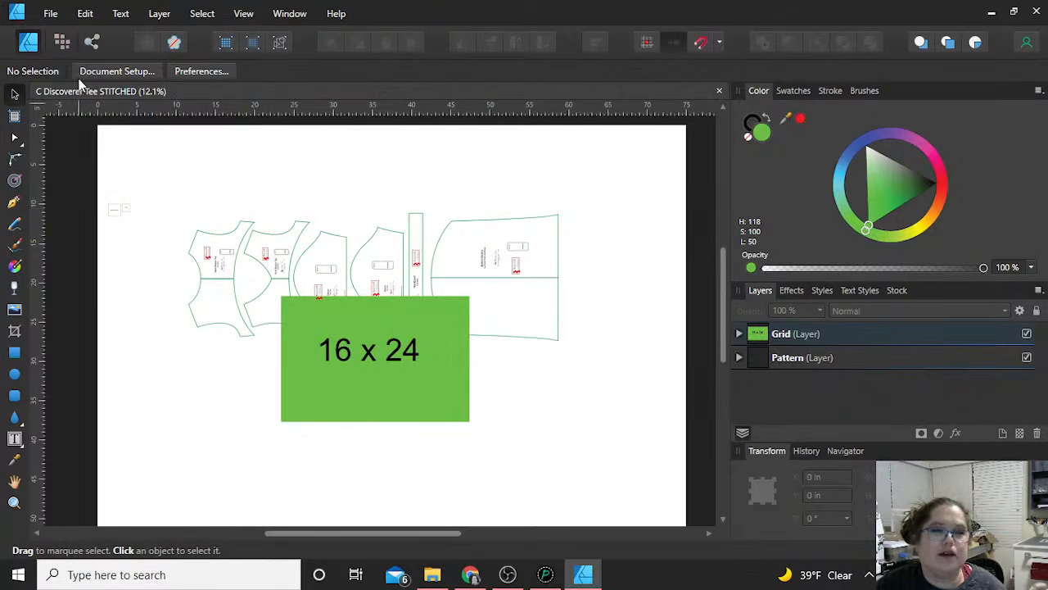
Set up a PDF export of the whole document with the PDF (digital - small size) preset and the export preview turned off
click(57, 14)
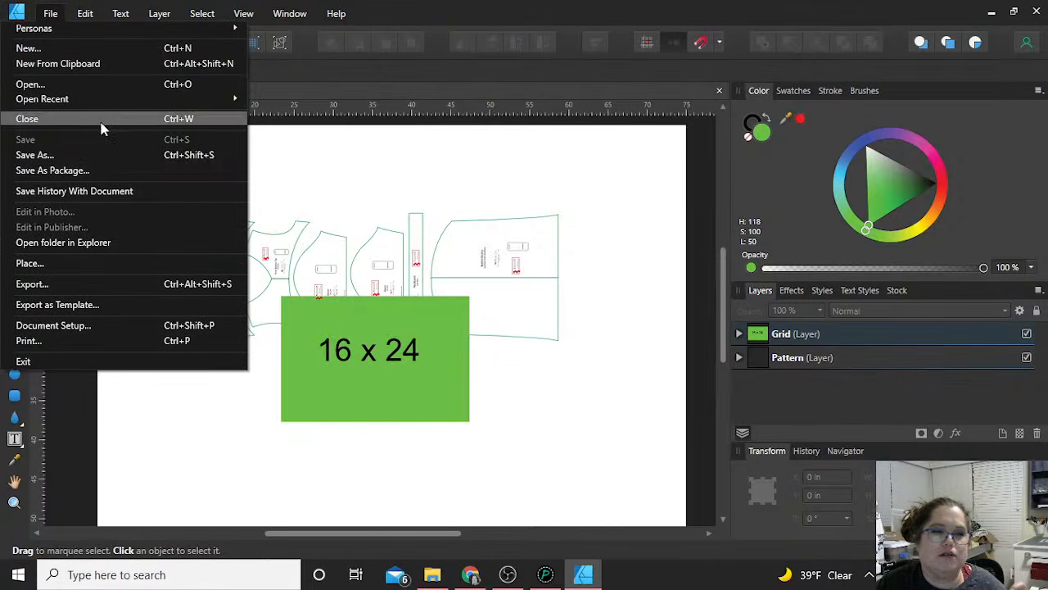
click(102, 285)
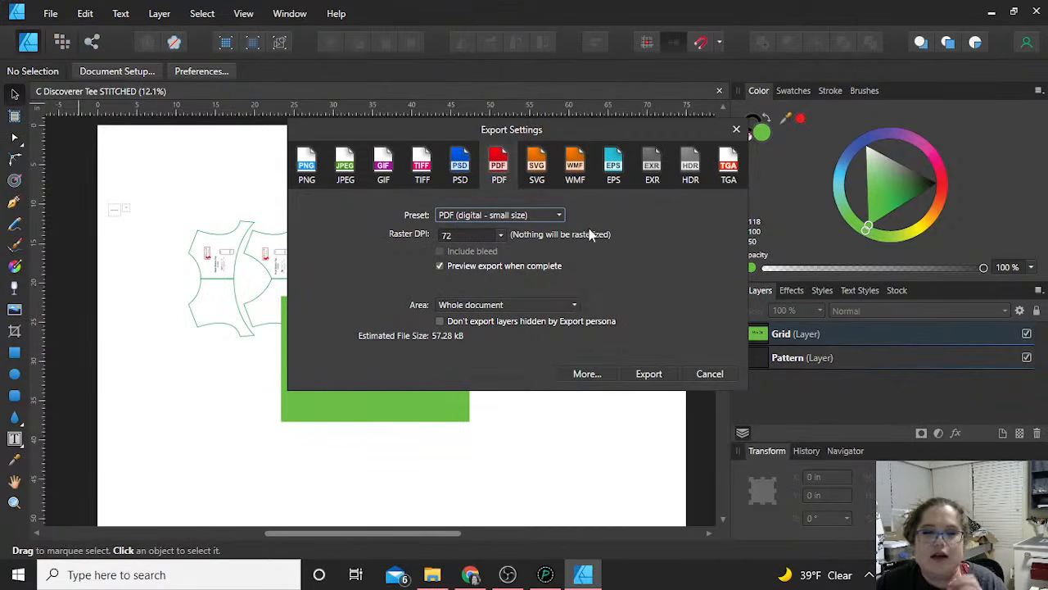
click(480, 216)
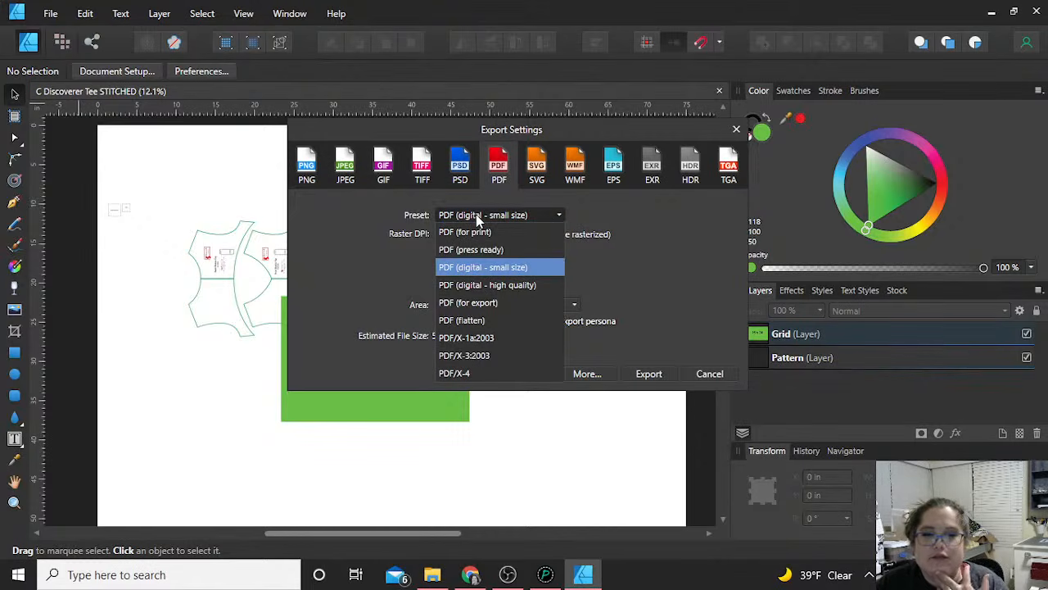
click(479, 216)
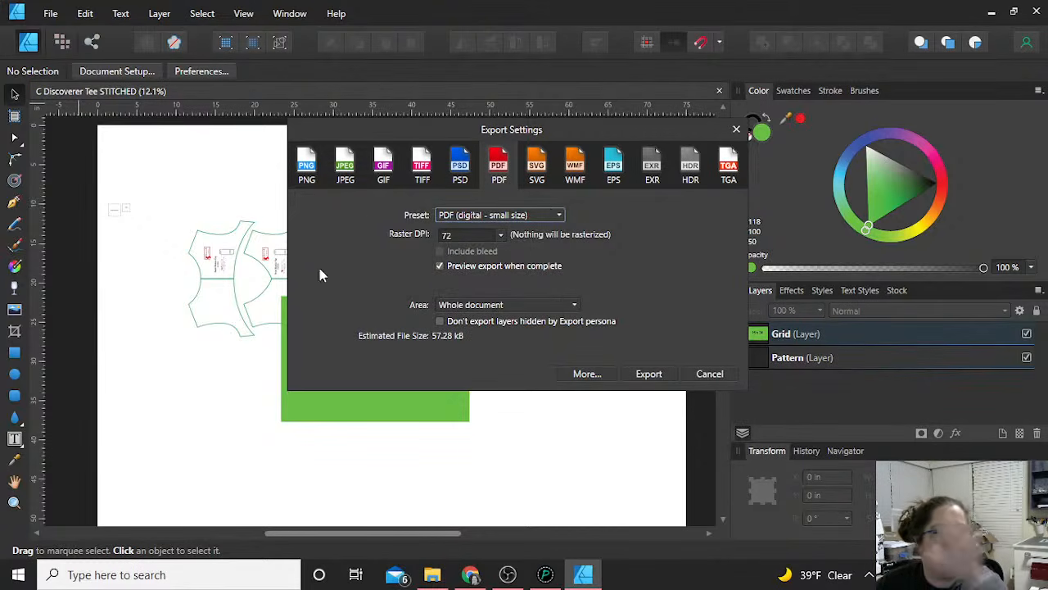
click(440, 267)
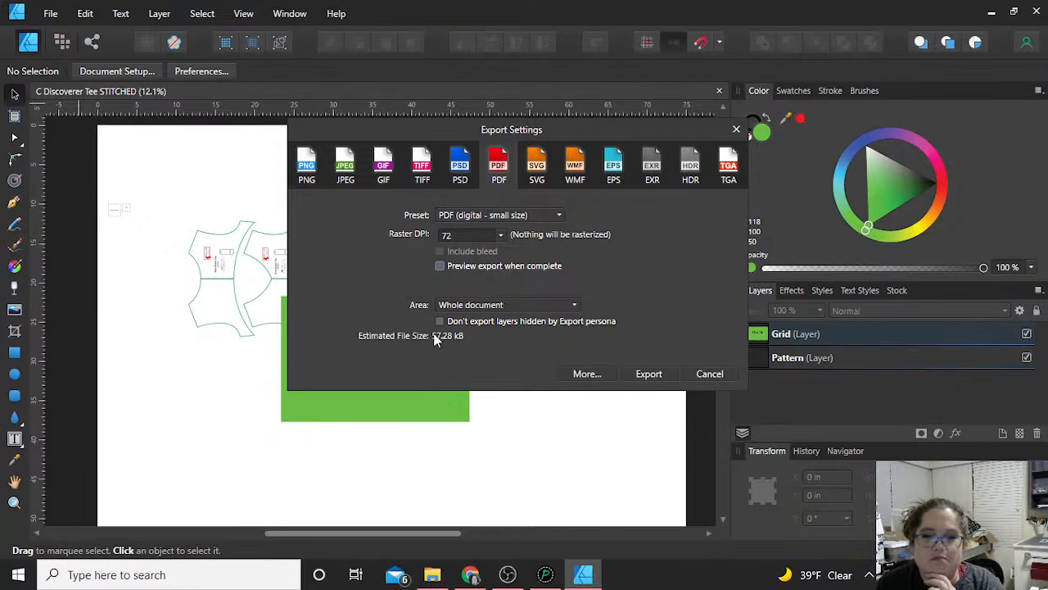
click(469, 308)
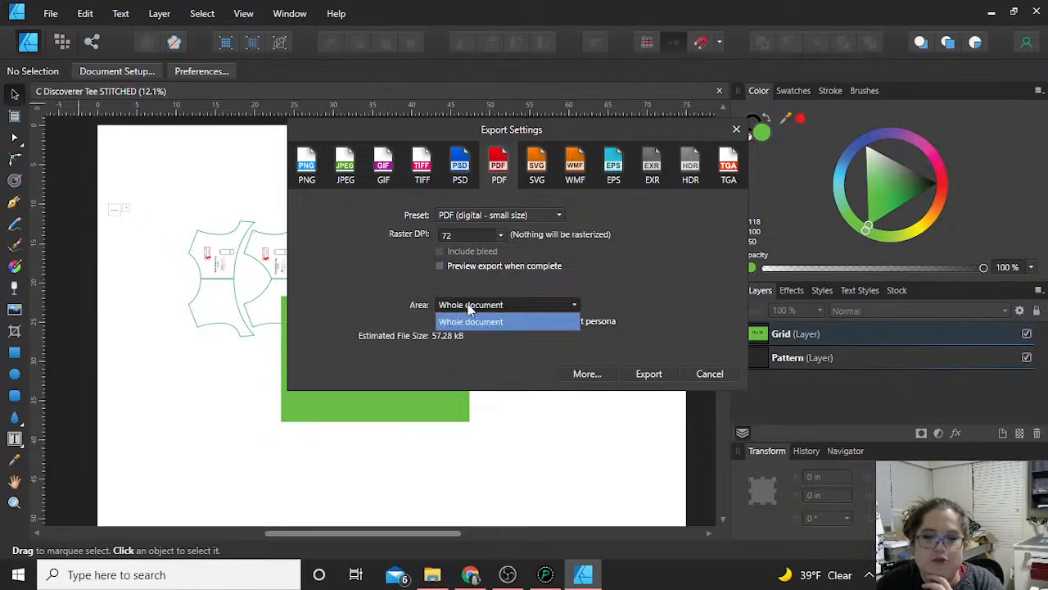
click(470, 308)
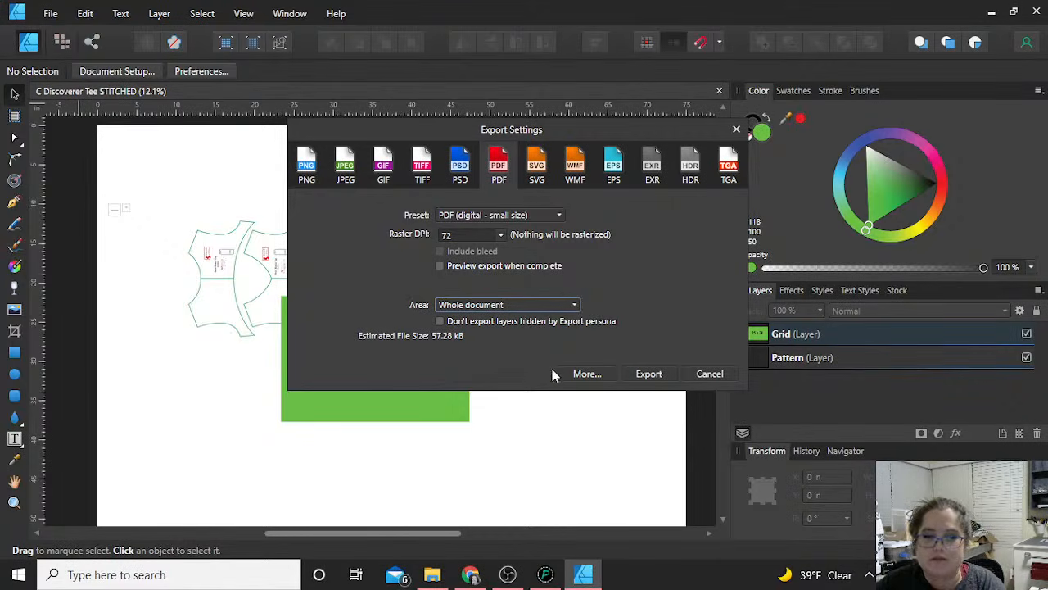
Export the PDF to the Kids folder under the file name C Discoverer Tee DONE
click(649, 374)
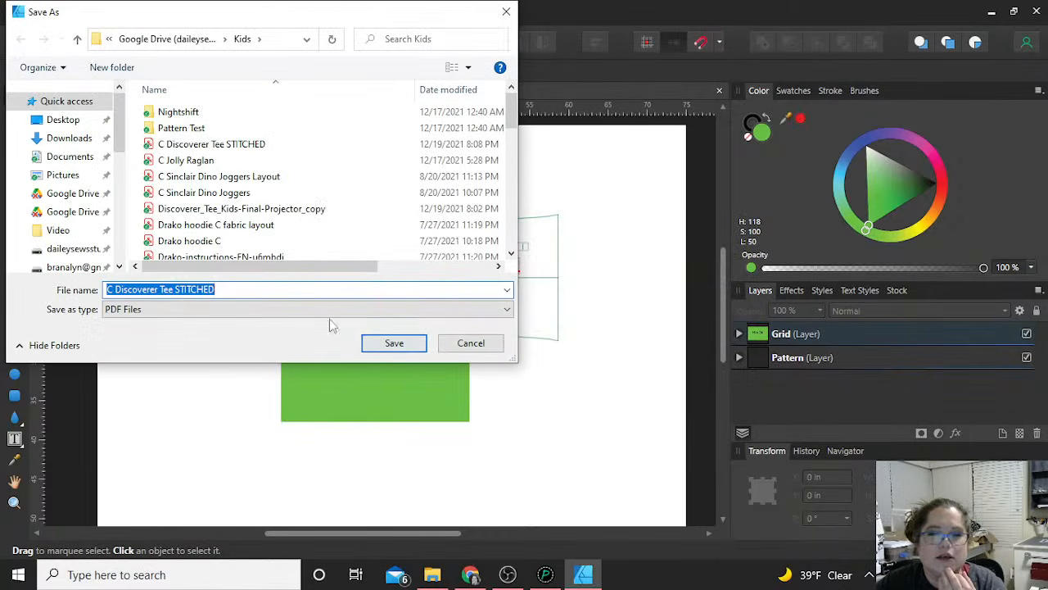
double_click(194, 290)
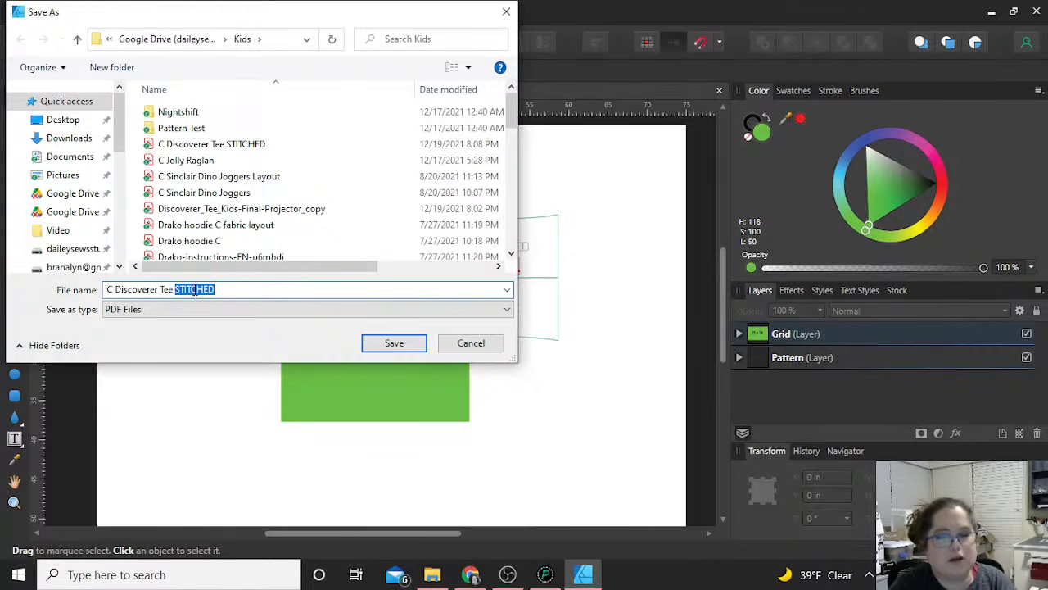
text(DONE)
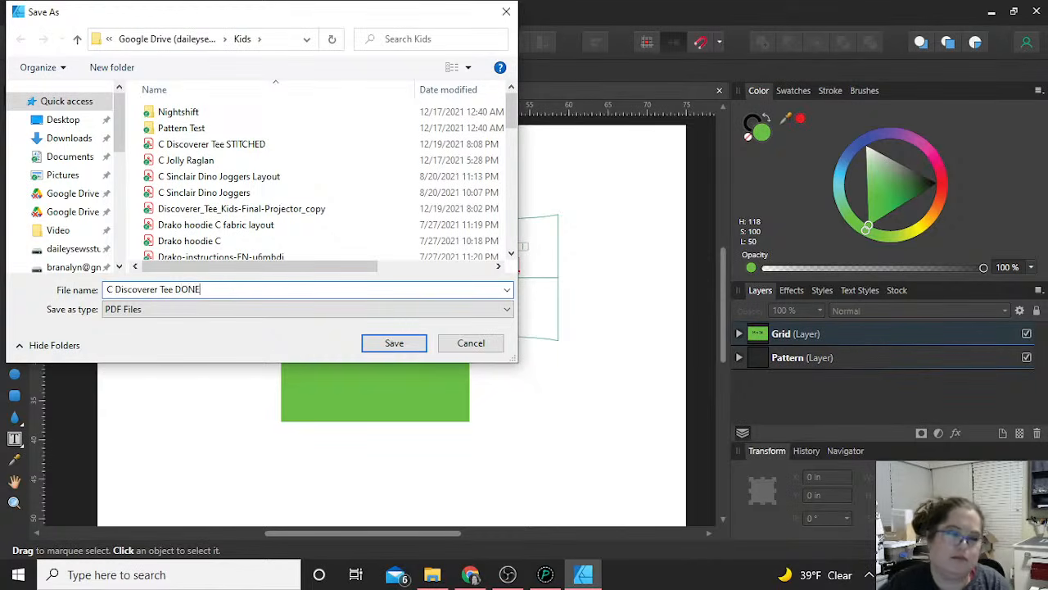
click(410, 344)
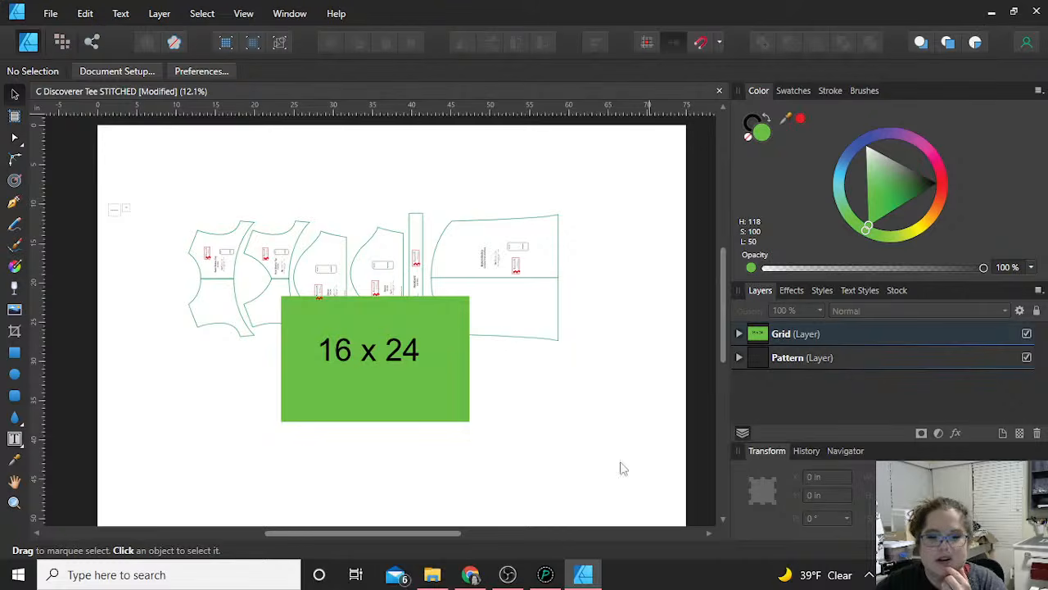
mouse_move(435, 575)
click(439, 524)
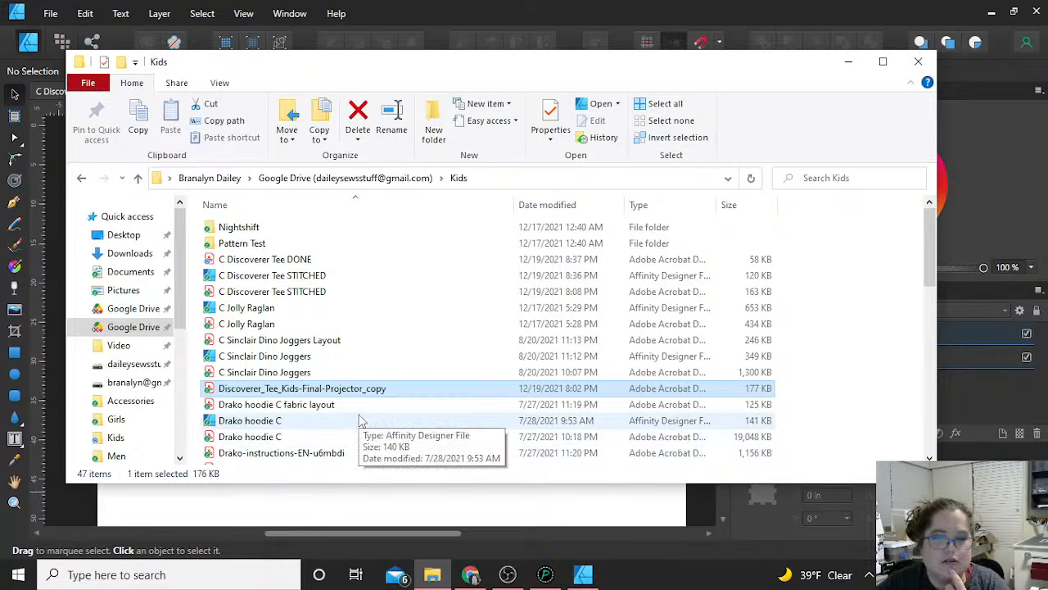
click(248, 259)
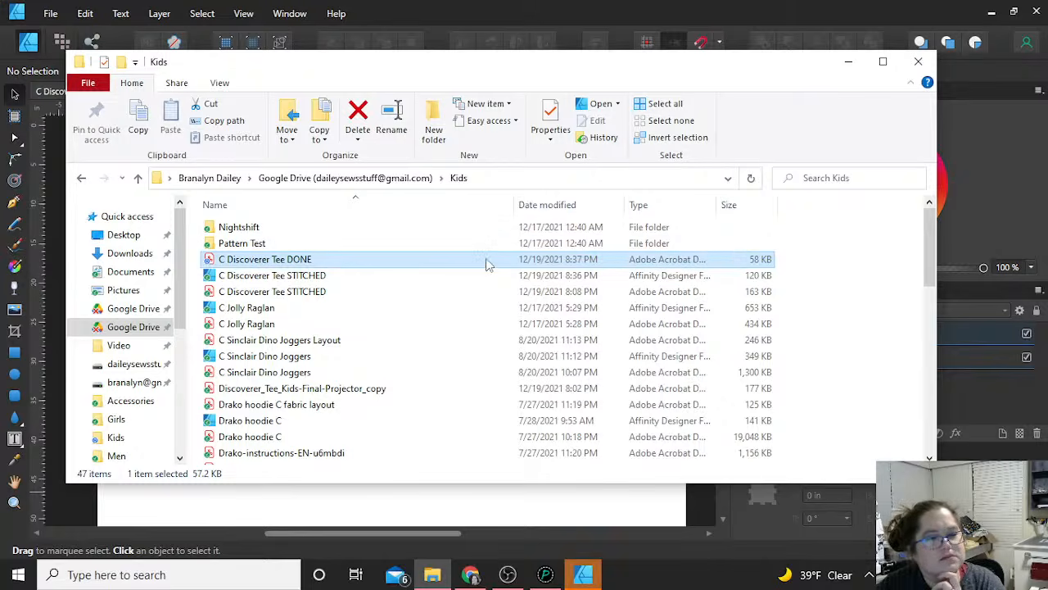
click(583, 574)
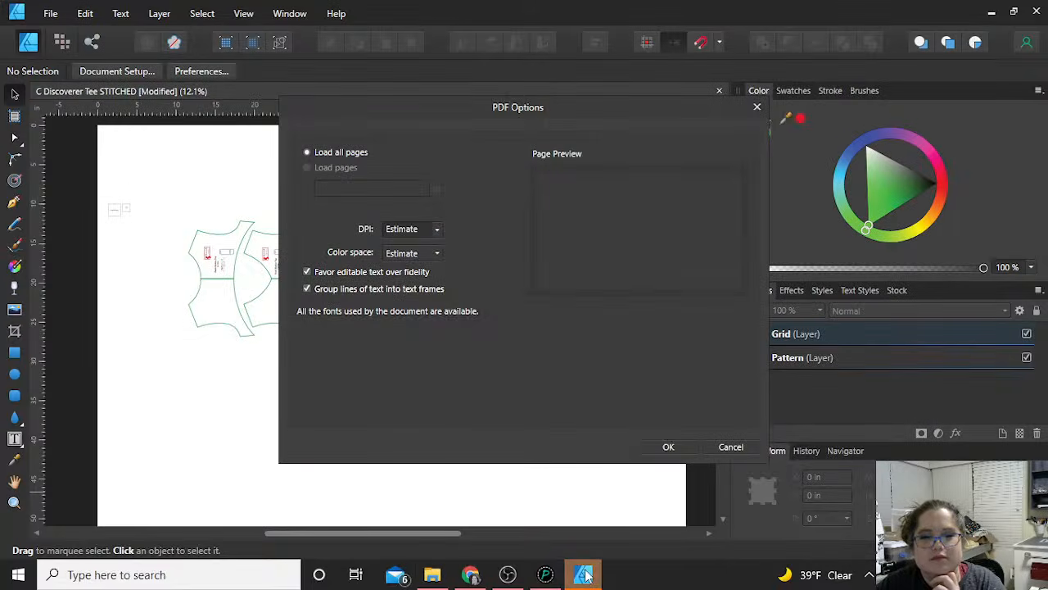
click(737, 444)
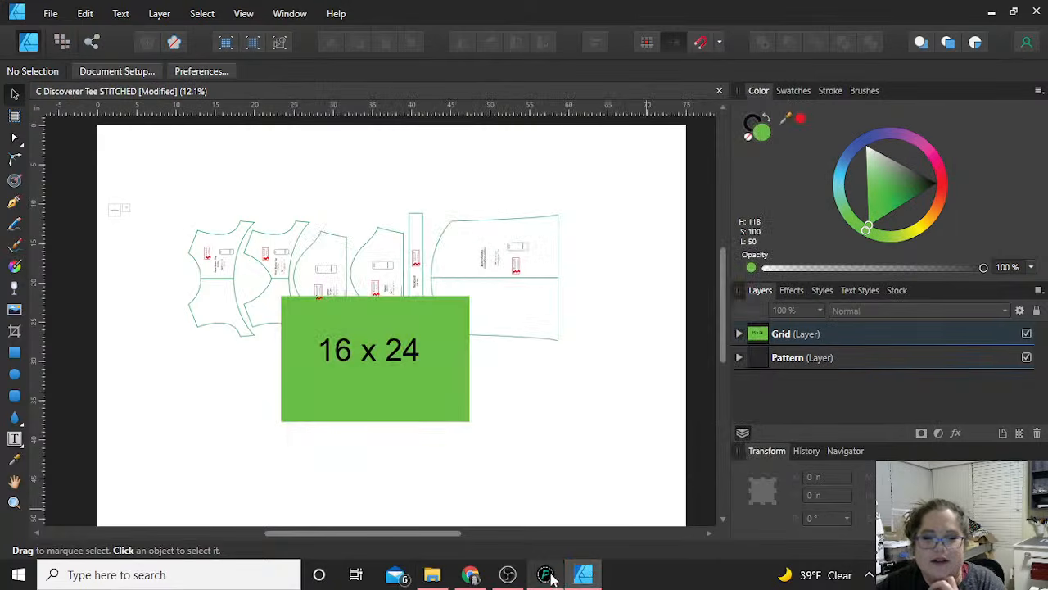
Switch to File Explorer, open C Discoverer Tee DONE from the Kids folder with Adobe Acrobat DC, and view the pattern pieces
click(432, 574)
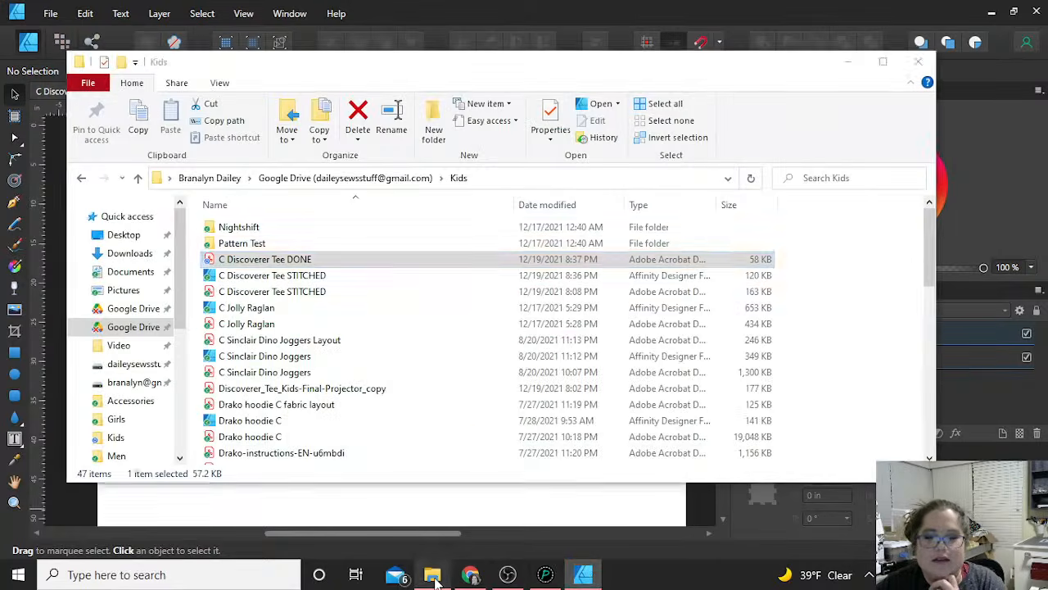
right_click(344, 259)
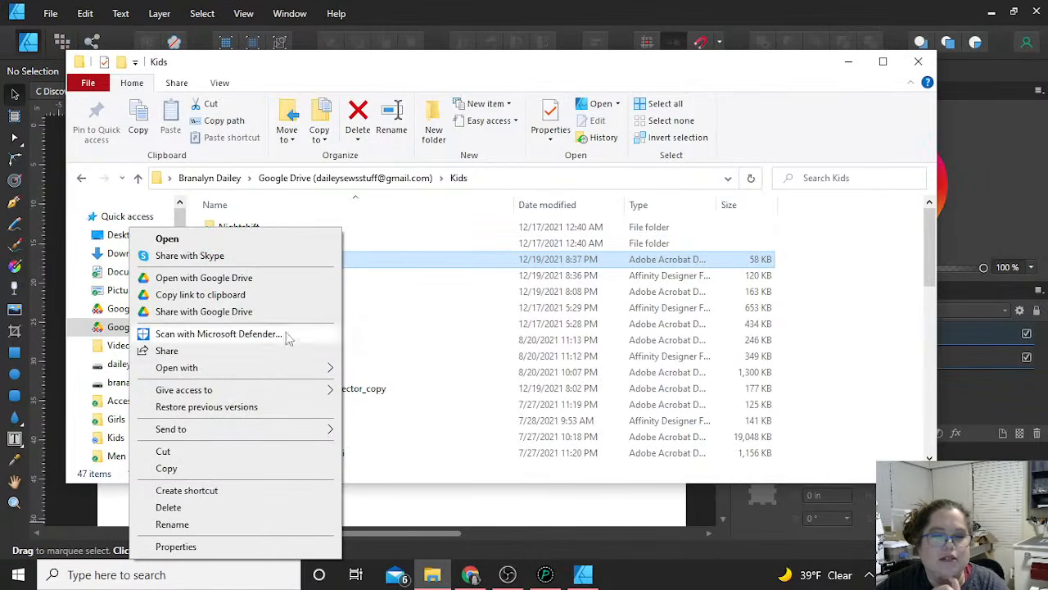
mouse_move(278, 374)
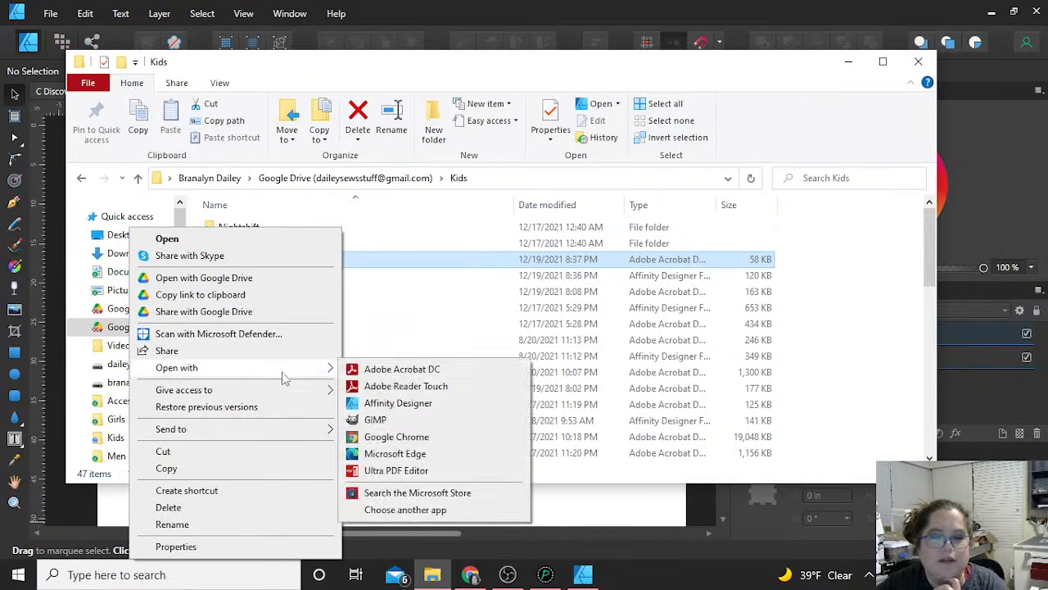
click(360, 370)
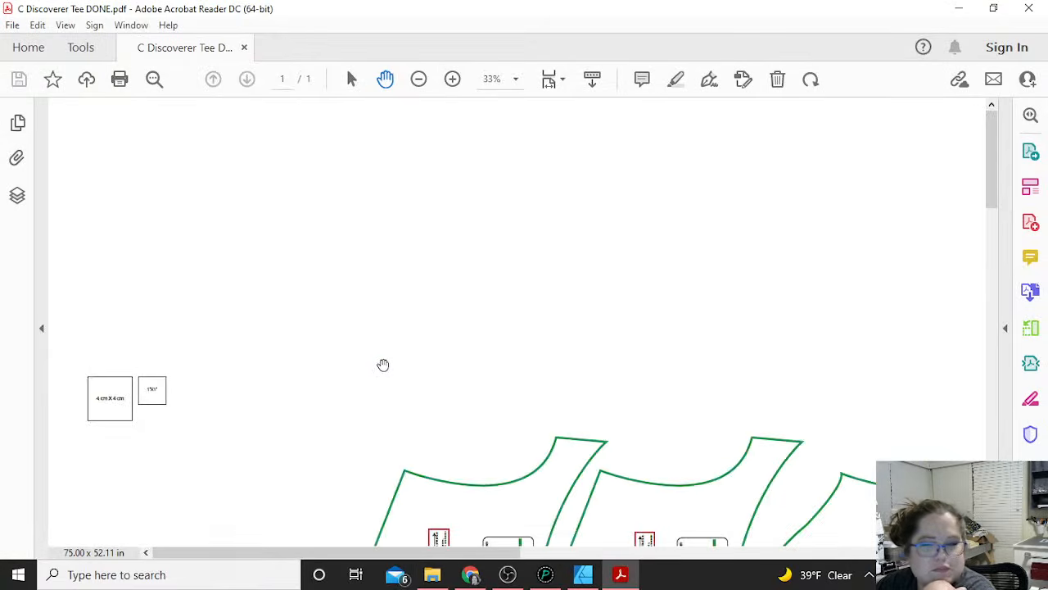
scroll(410, 348, down, 5)
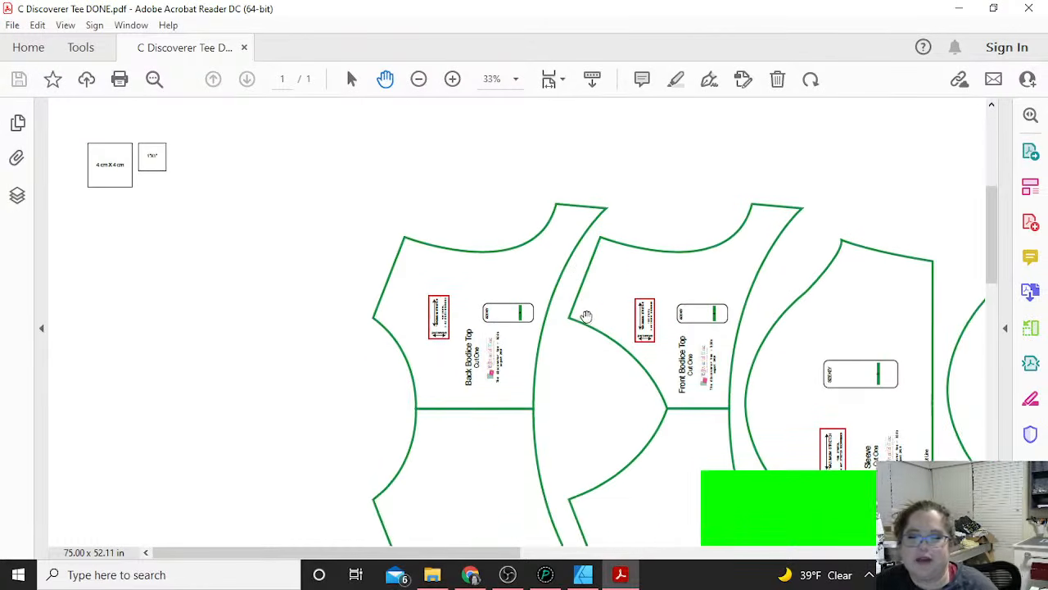
Check the exported PDF's Grid and Pattern layers by switching them off and on, and close the PDF and the Kids folder window
scroll(586, 317, down, 2)
scroll(606, 287, down, 3)
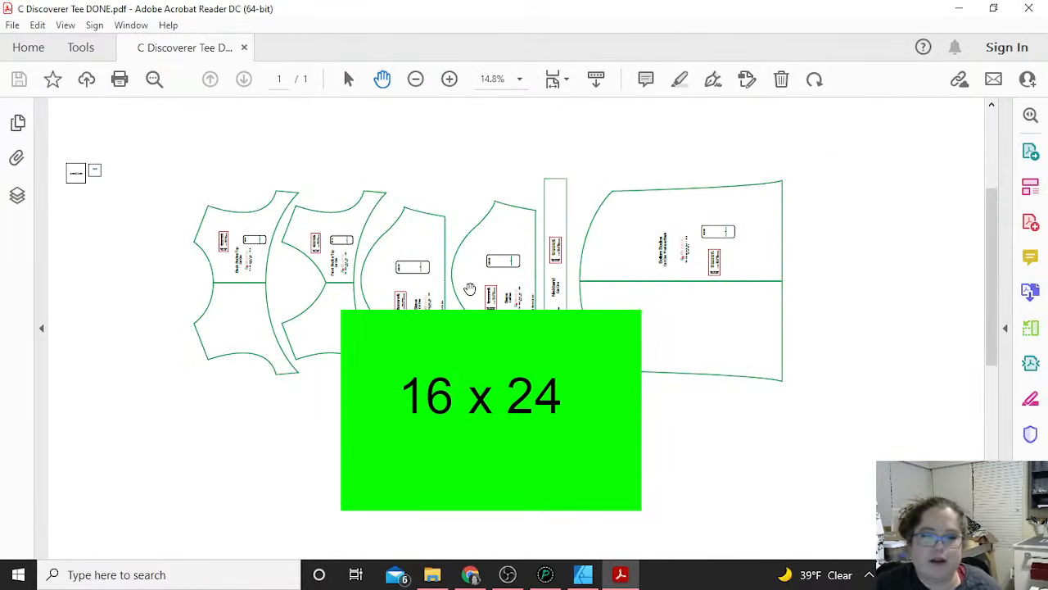
click(17, 195)
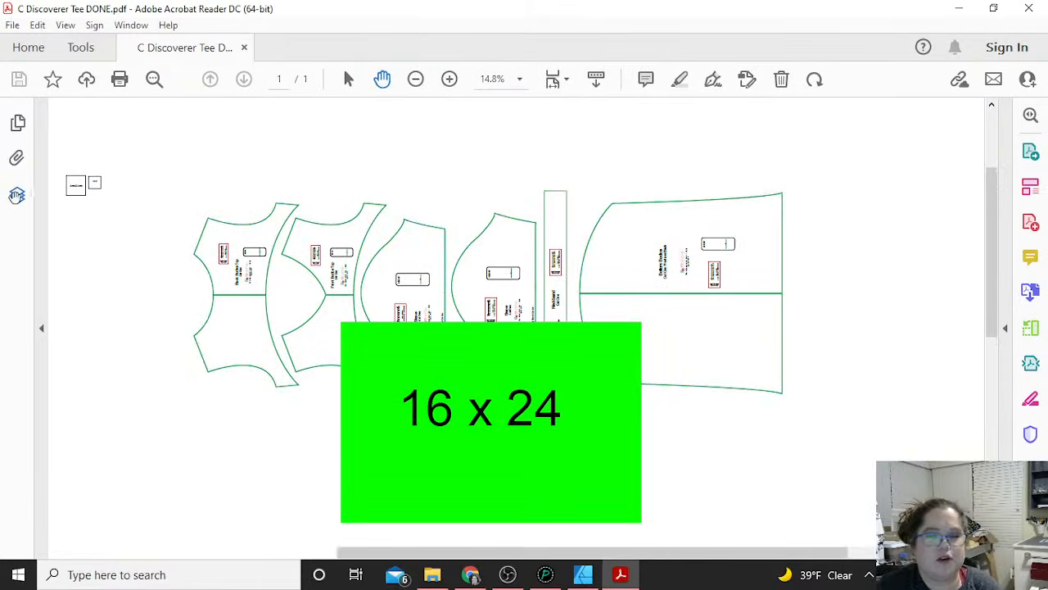
click(46, 206)
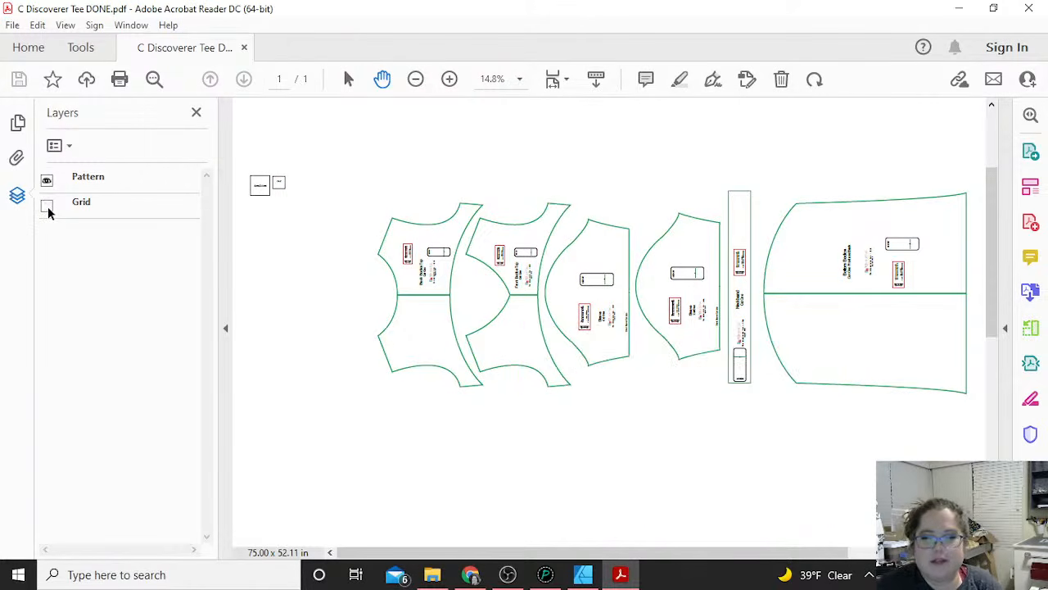
click(47, 206)
click(47, 182)
click(46, 182)
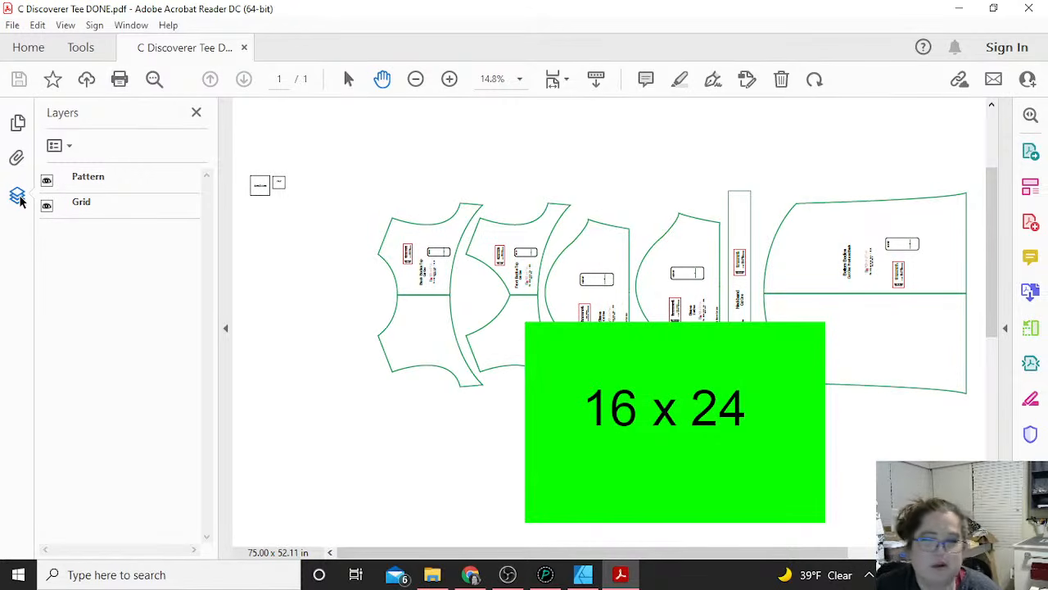
click(18, 198)
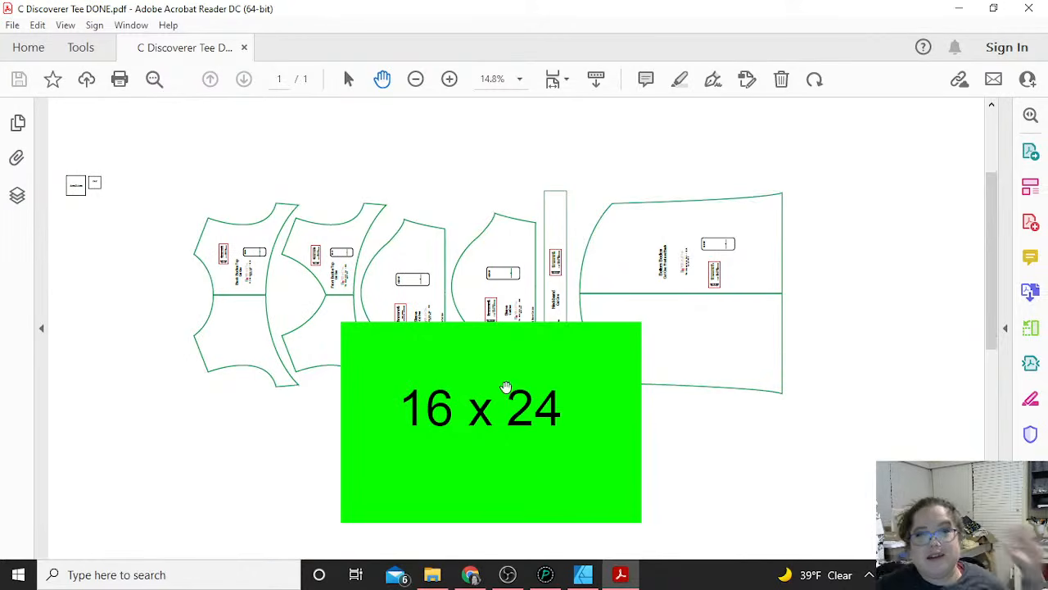
click(1031, 8)
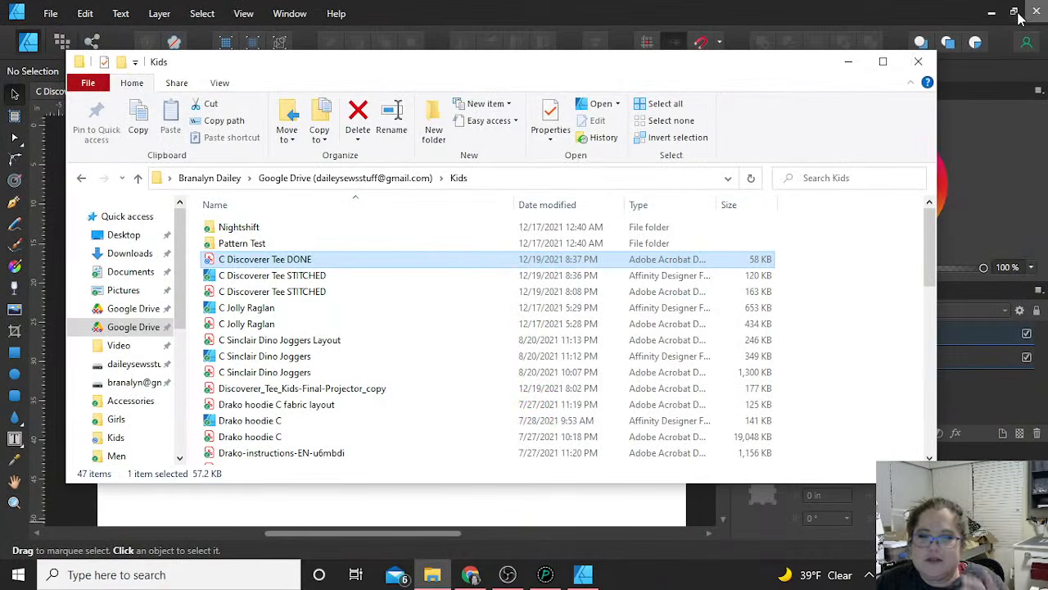
click(919, 63)
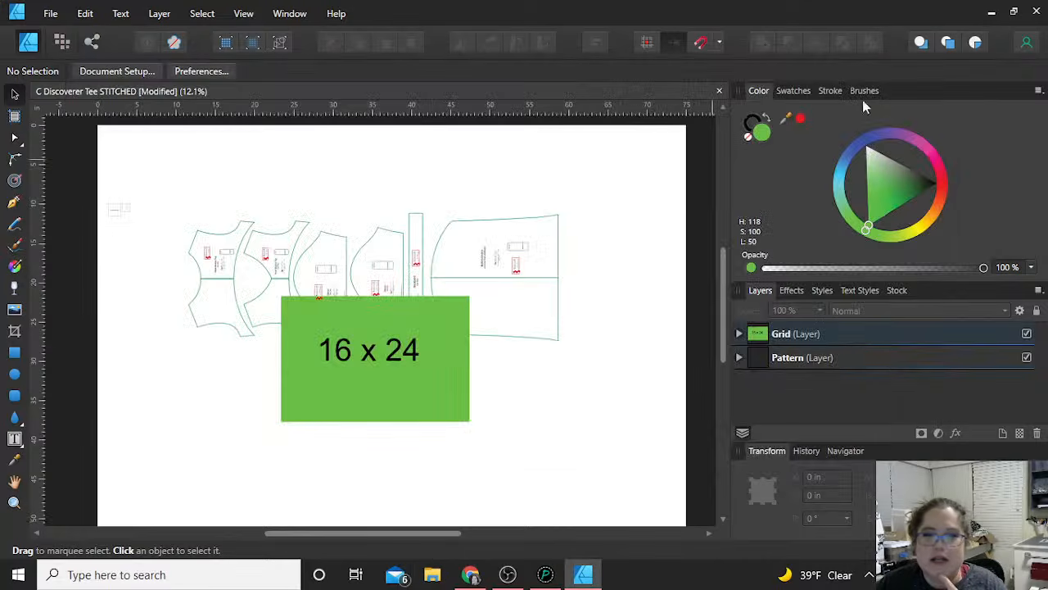
Switch to OBS Studio, read the live chat, and return to Affinity Designer
click(508, 575)
click(515, 152)
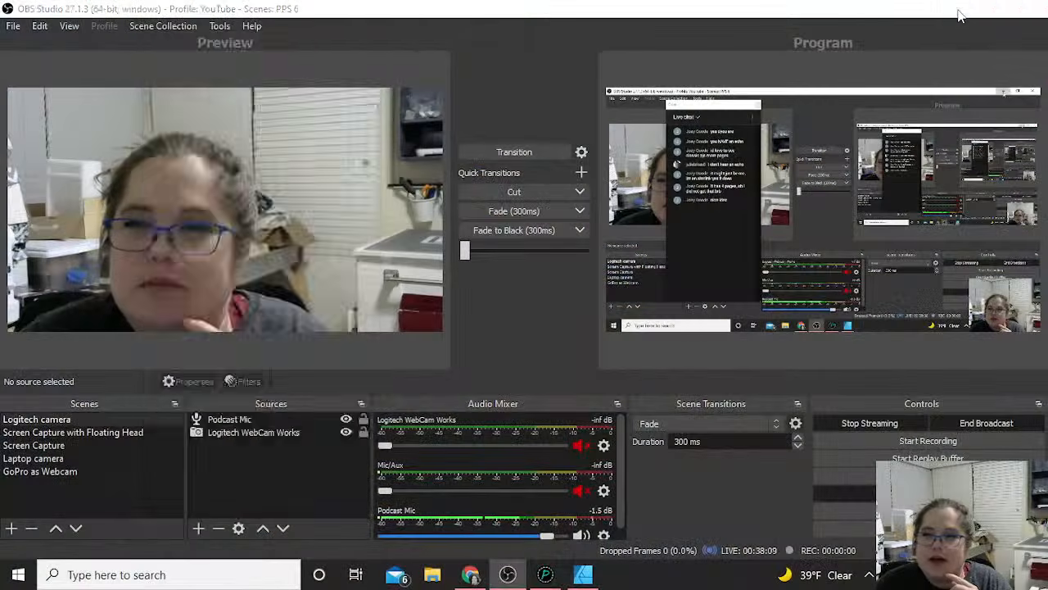
click(960, 13)
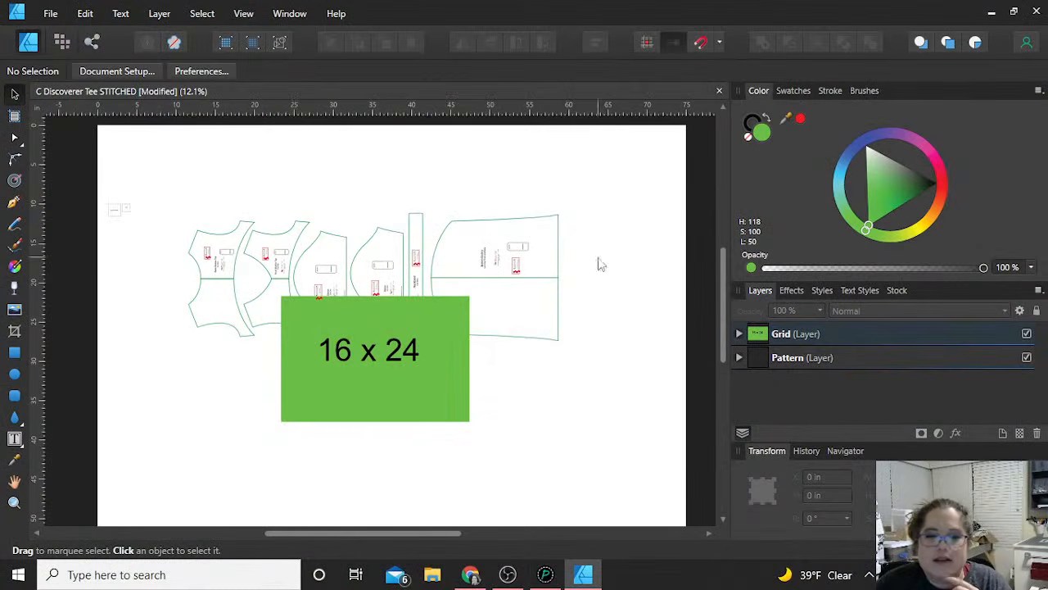
Close the C Discoverer Tee STITCHED document and save its changes
click(720, 92)
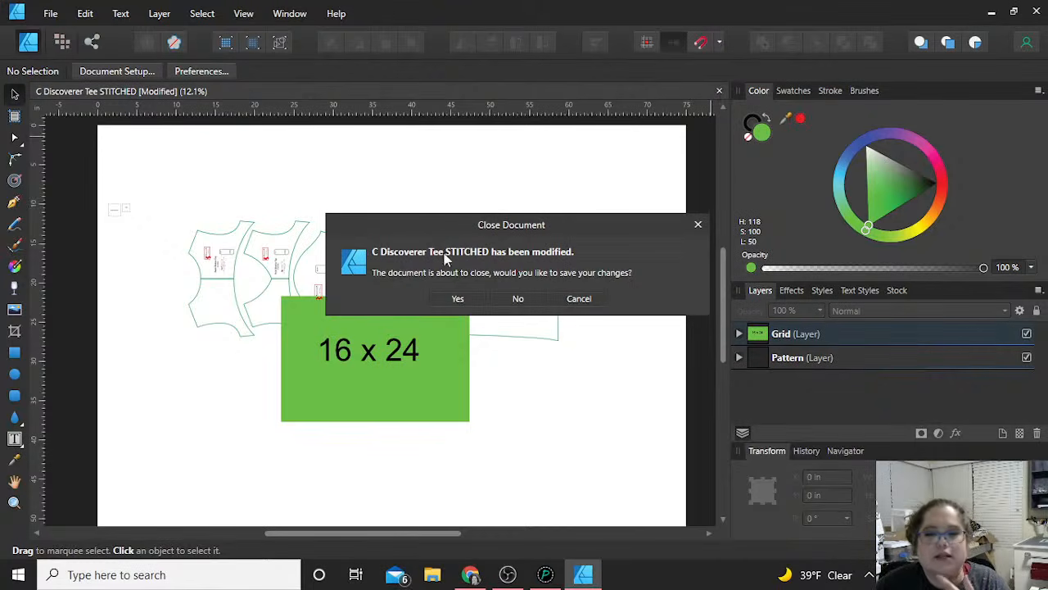
click(457, 299)
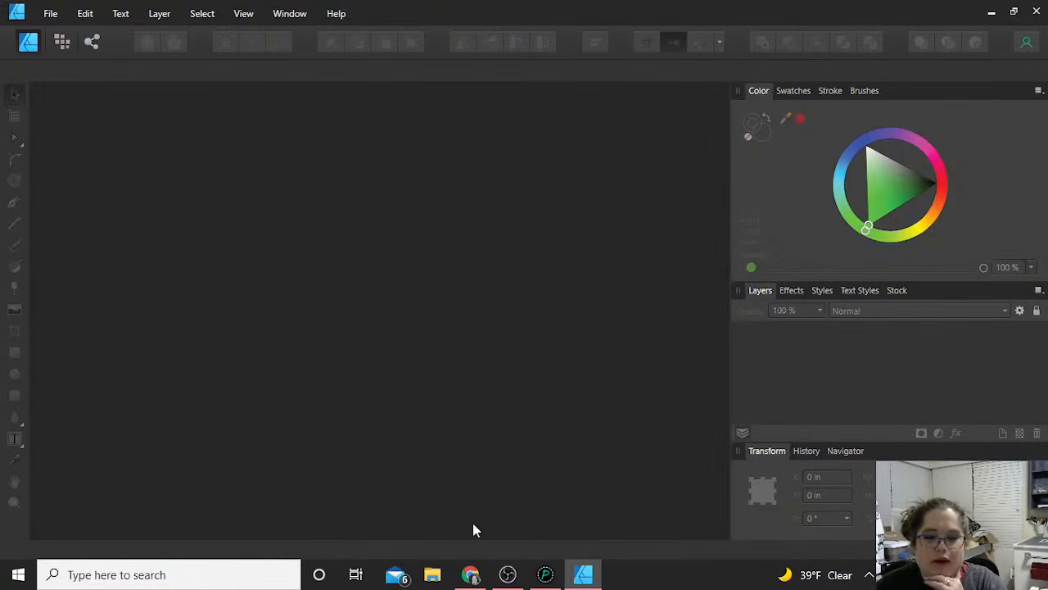
Open the recent document M4M Paige Stitched
click(434, 575)
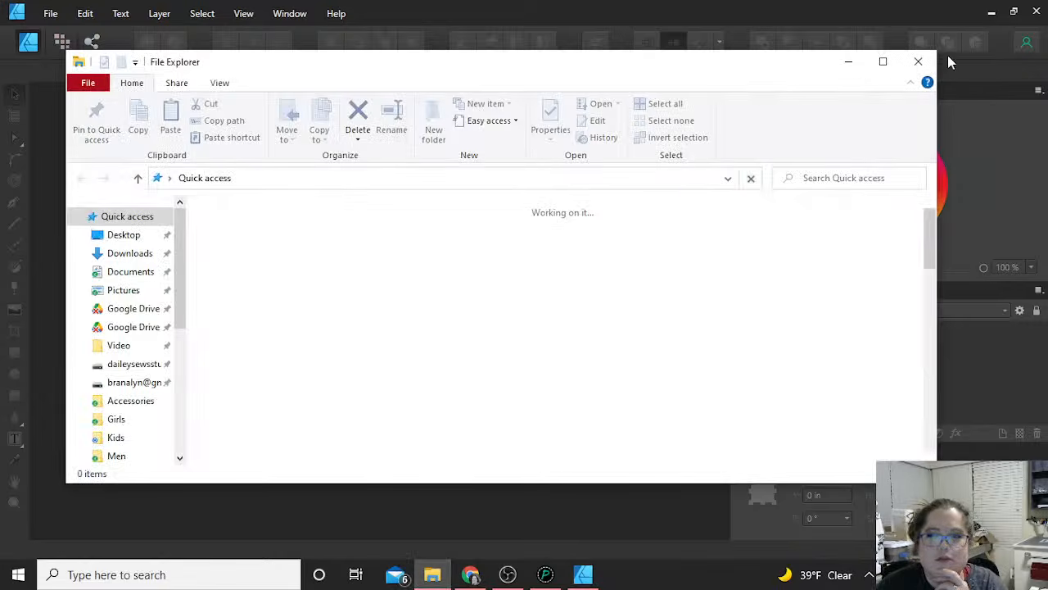
click(918, 61)
click(47, 14)
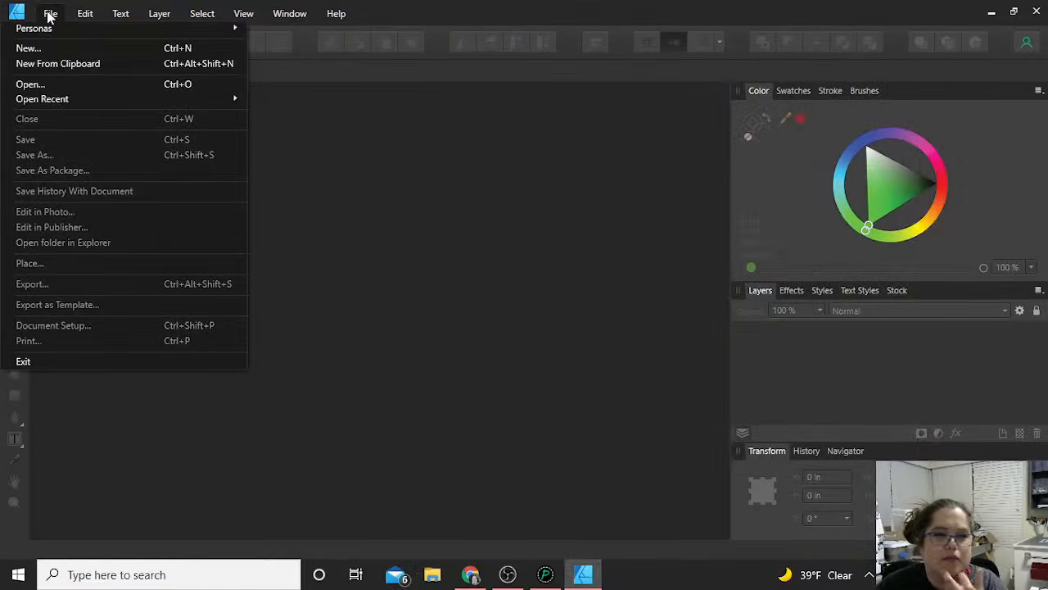
click(403, 343)
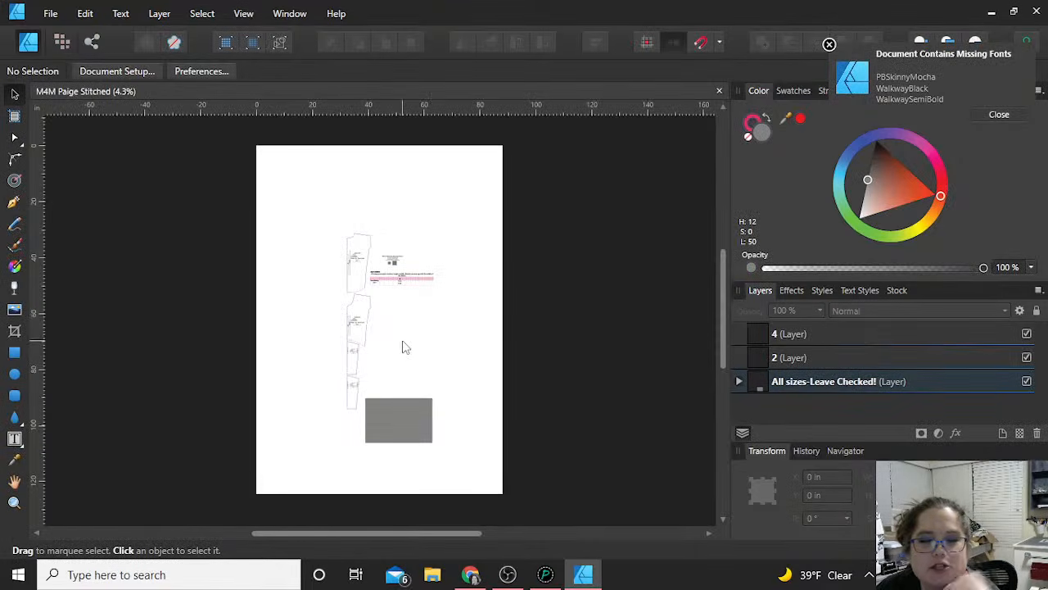
Examine the stitched Paige pattern pieces, the curved tunic cut line and the cut chart up close
scroll(347, 318, up, 5)
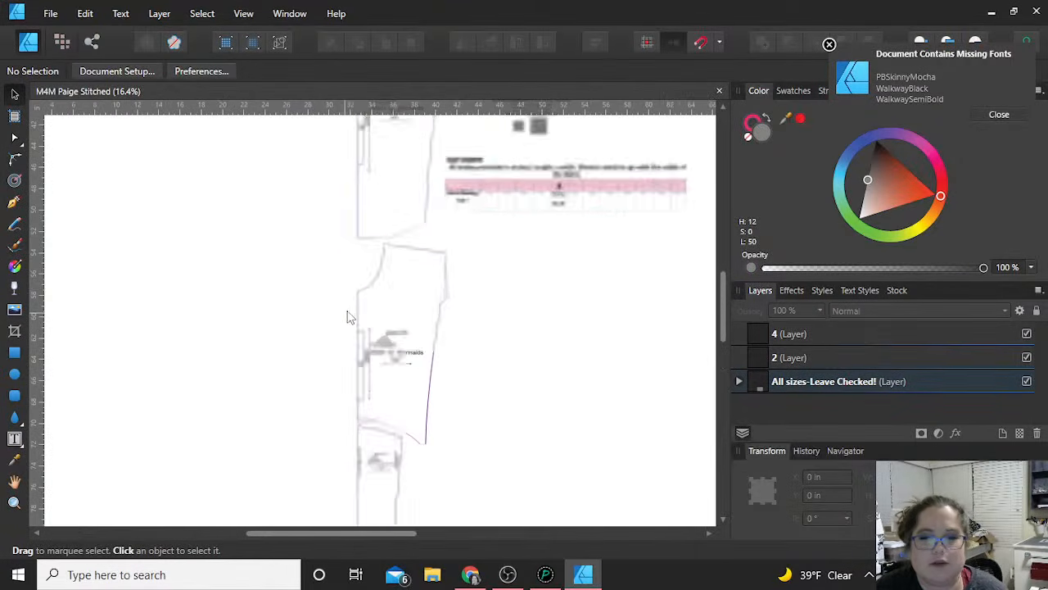
scroll(529, 299, up, 3)
scroll(529, 302, down, 5)
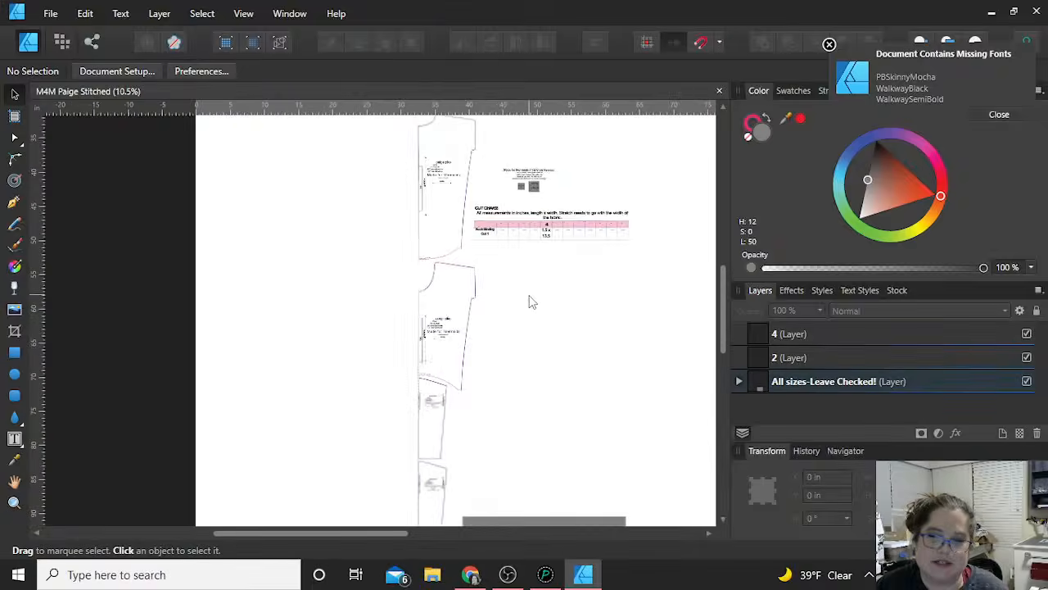
scroll(406, 264, down, 2)
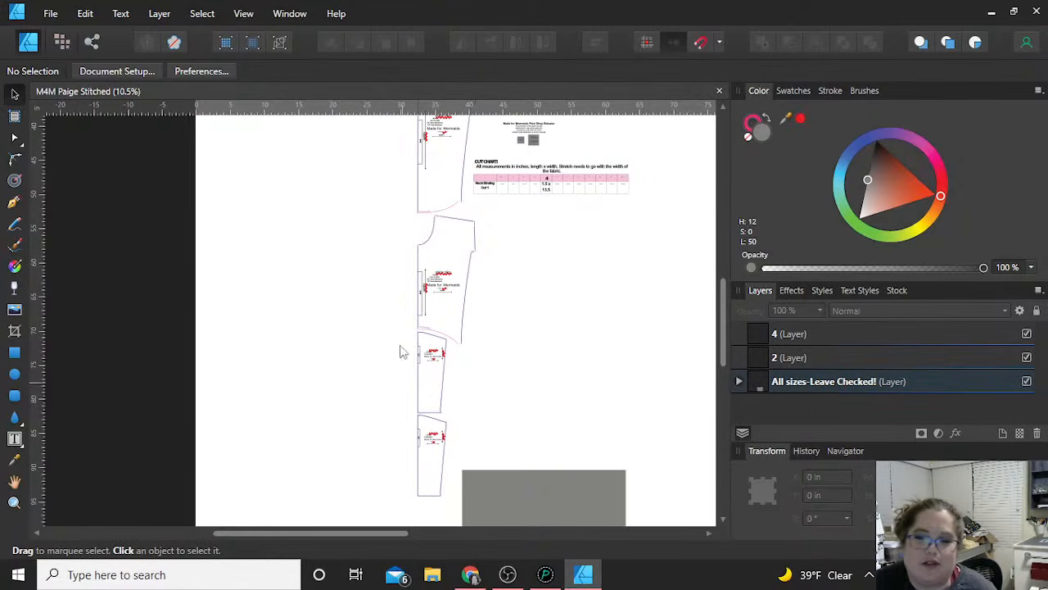
scroll(458, 348, up, 3)
scroll(461, 349, up, 1)
scroll(458, 347, up, 5)
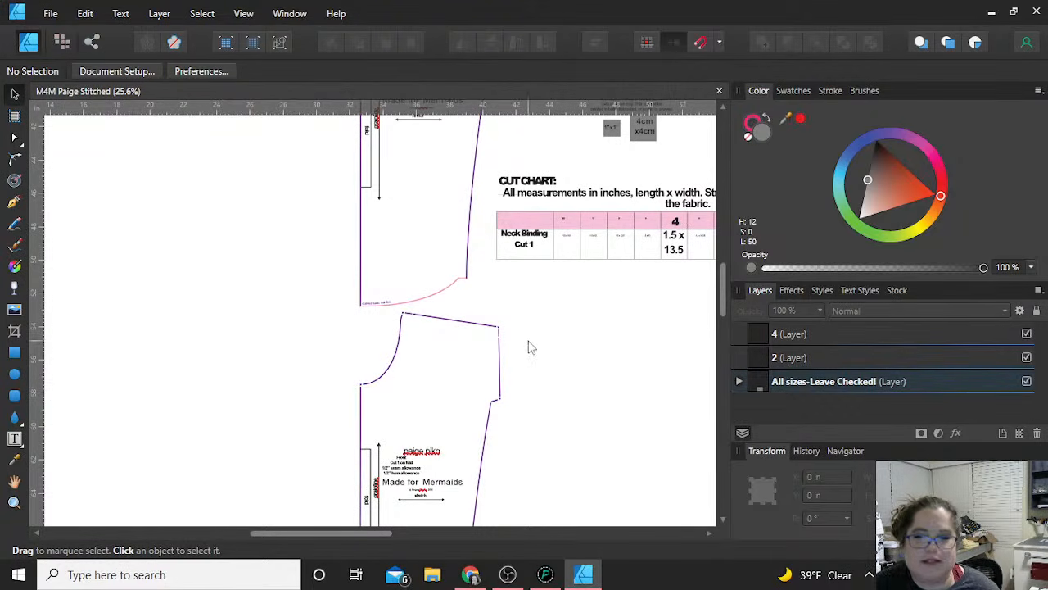
scroll(397, 331, up, 4)
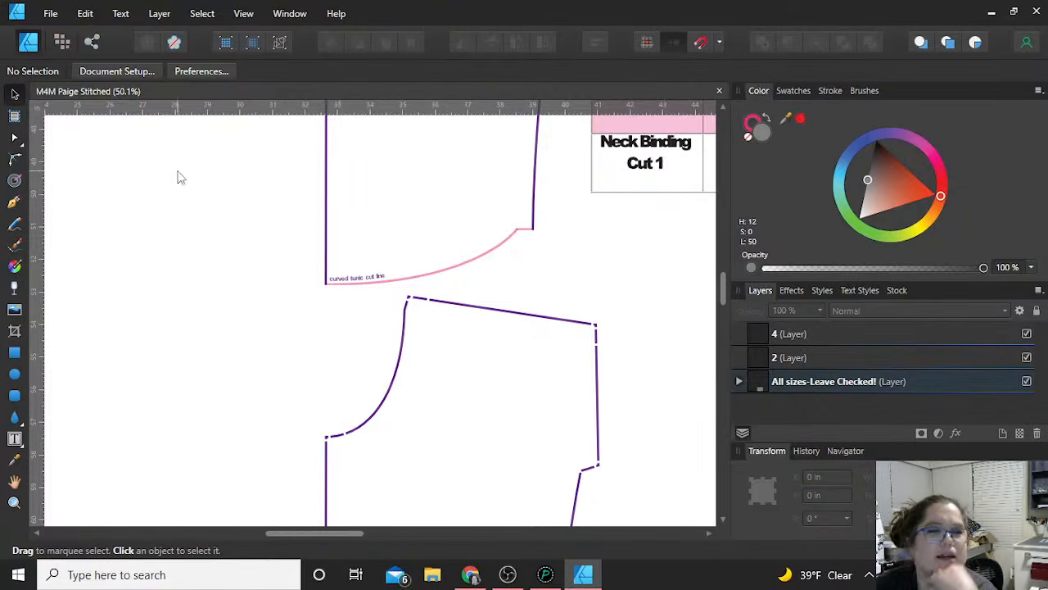
Search the Girls folder for "paige" and choose the M4MPaigePatternCopyShopA0-1 PDF to open
click(51, 14)
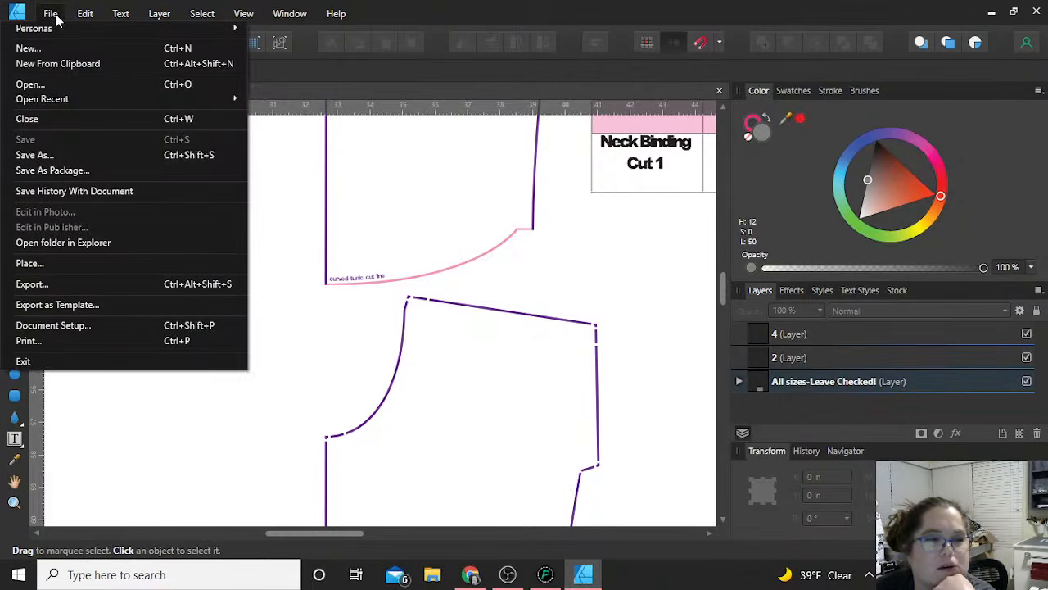
click(82, 84)
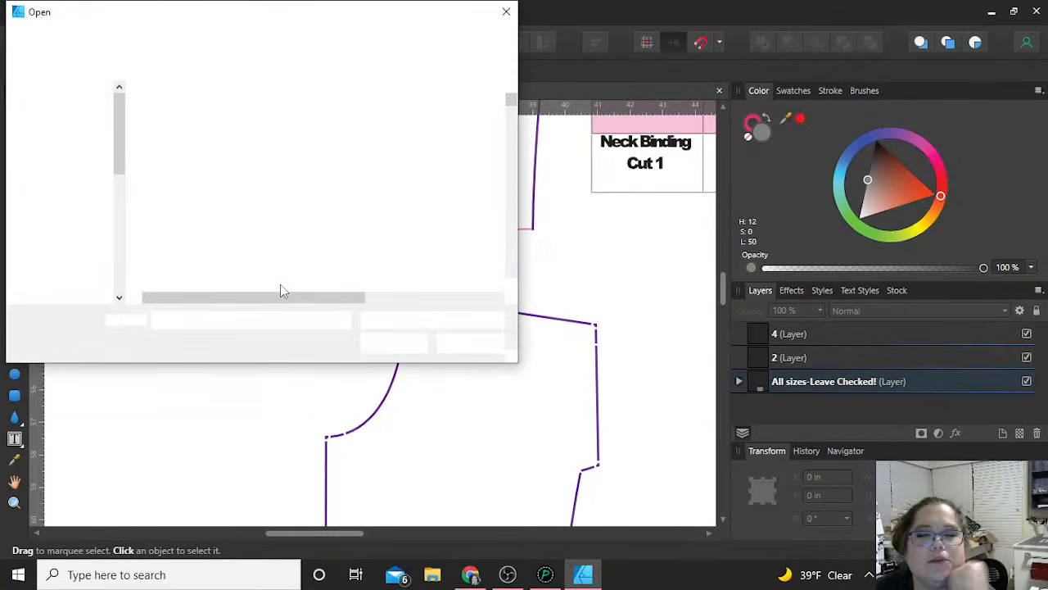
scroll(297, 249, down, 8)
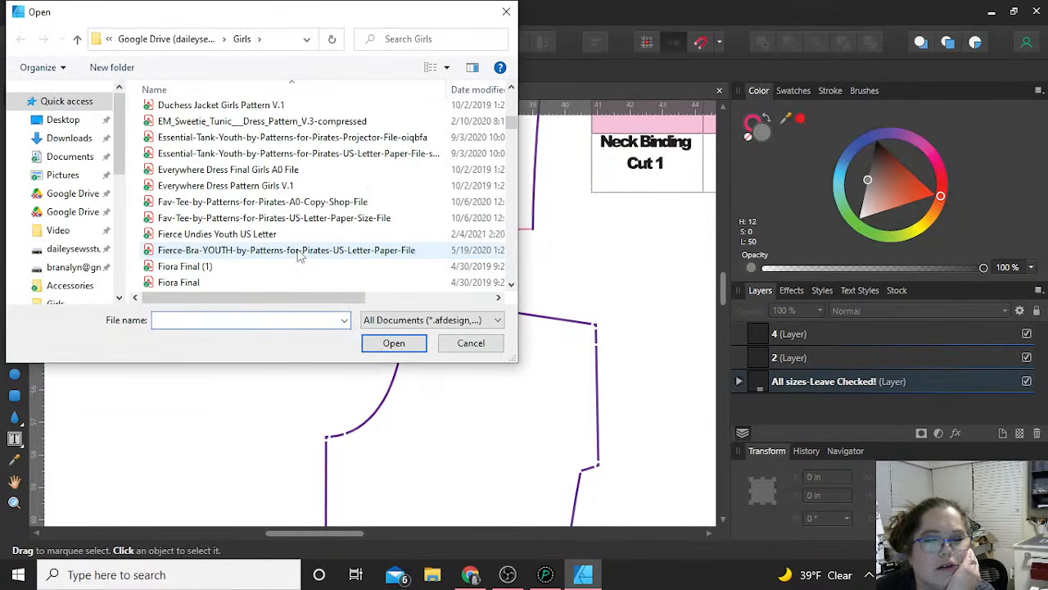
scroll(299, 255, down, 4)
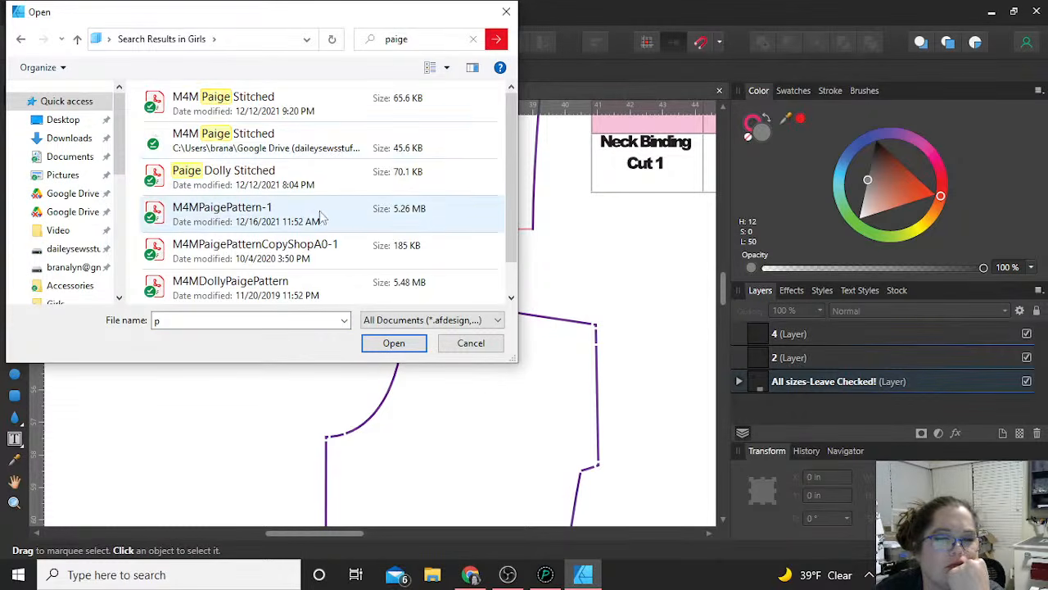
scroll(303, 210, down, 1)
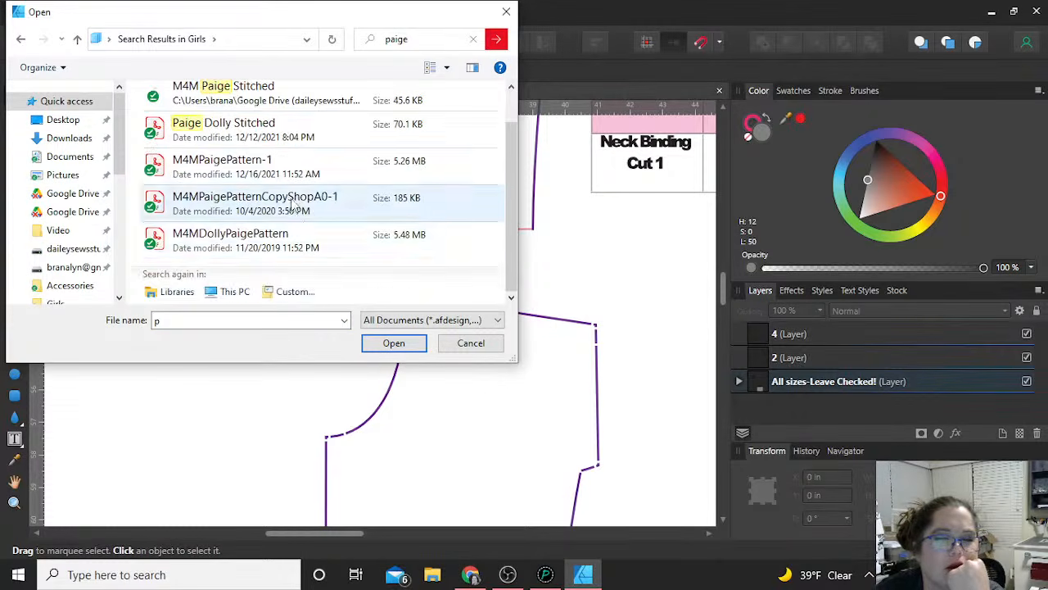
click(291, 206)
click(396, 343)
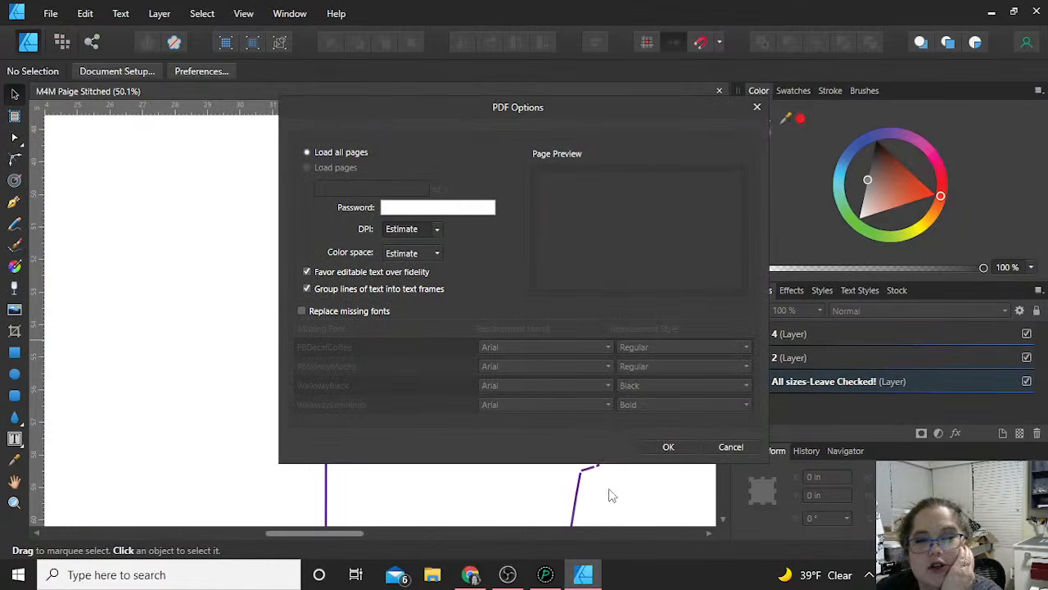
Load all pages of the copy shop PDF with estimated DPI and color space, and close the M4M Paige Stitched document
click(667, 447)
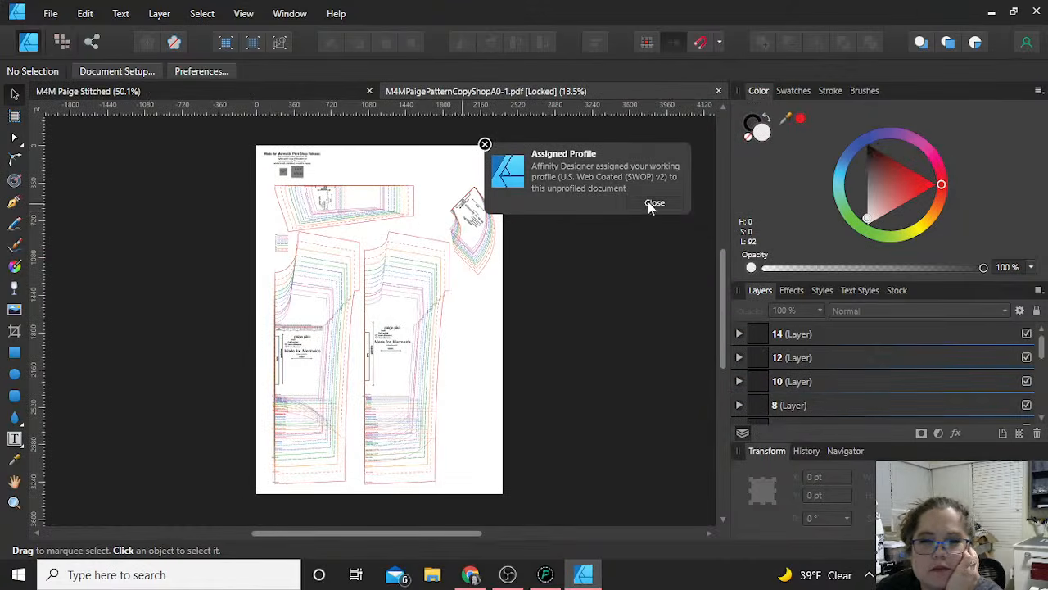
click(654, 203)
click(369, 91)
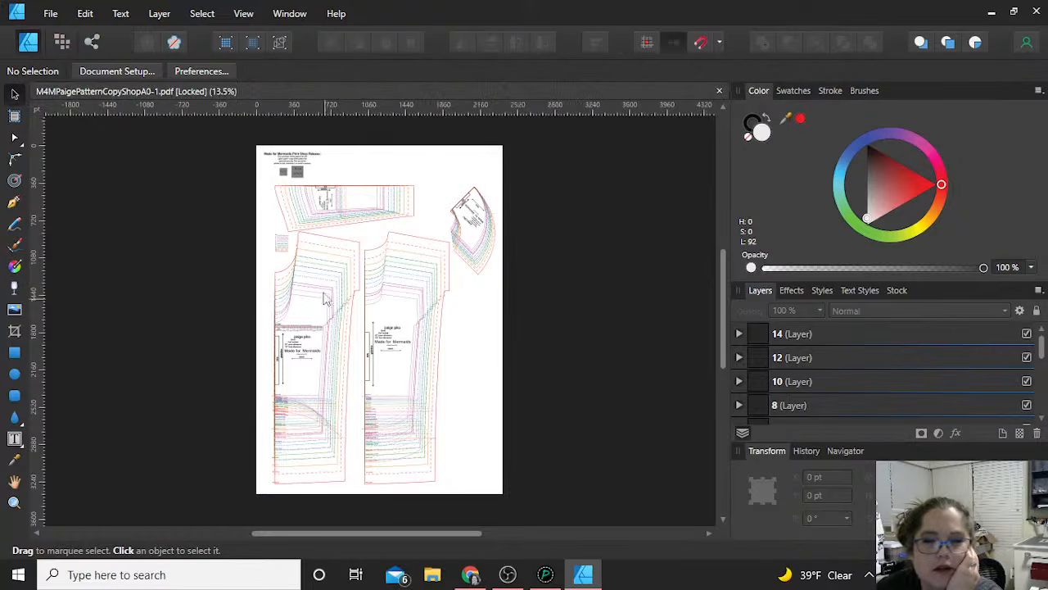
Hide the size layers 14, 12, 10, 8, 7 and 6 in the Paige pattern
click(1027, 335)
click(1027, 357)
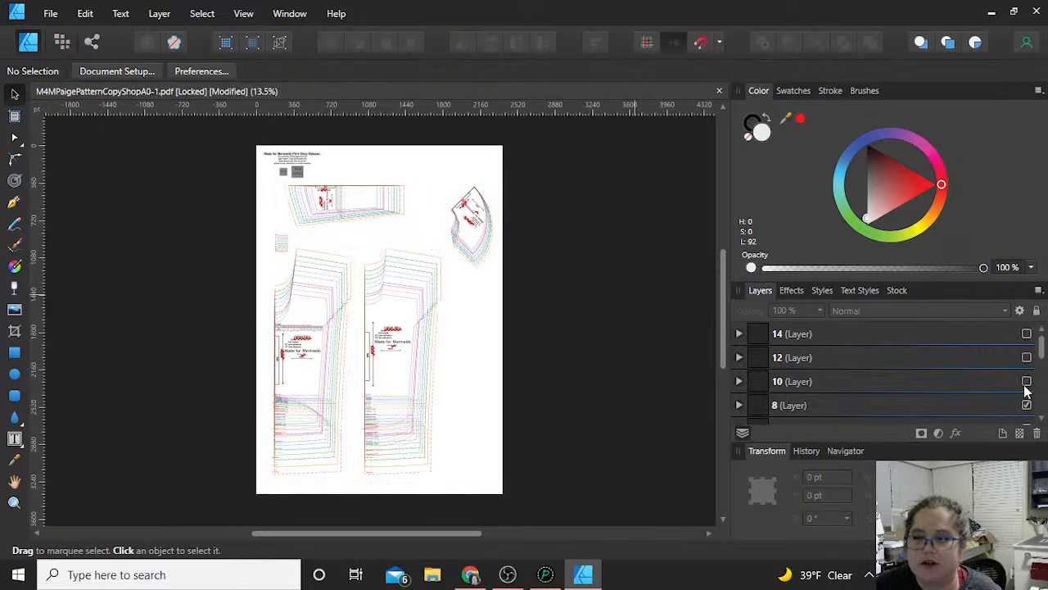
scroll(988, 374, down, 2)
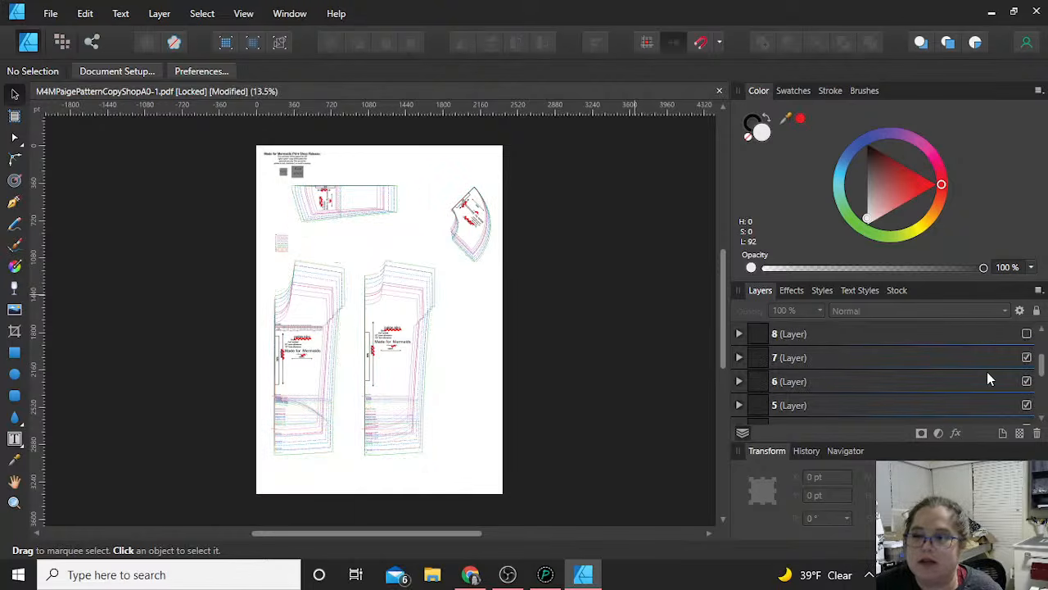
scroll(988, 374, down, 2)
scroll(1023, 363, up, 2)
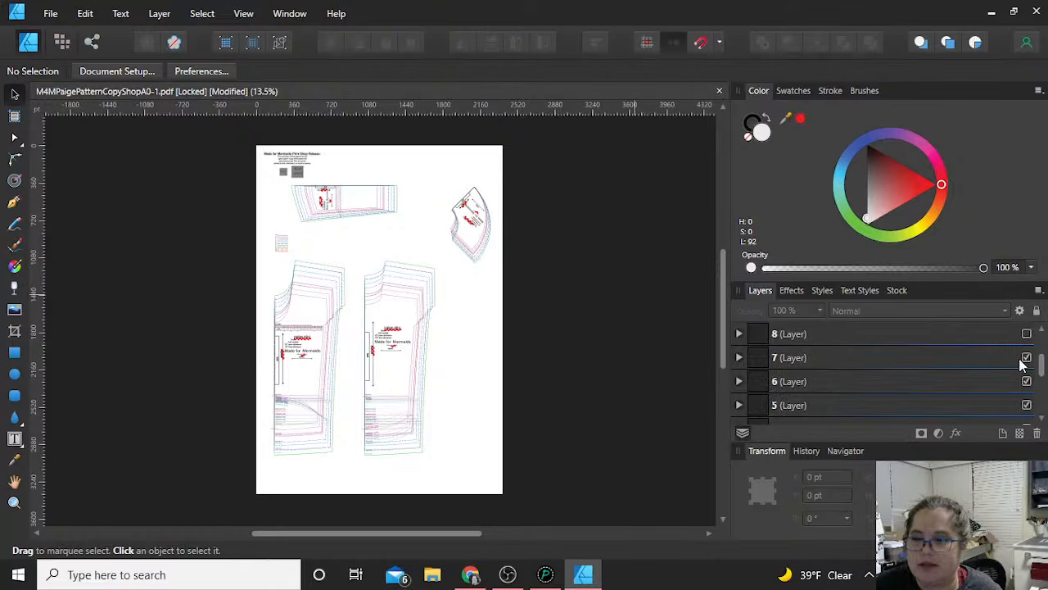
click(1027, 358)
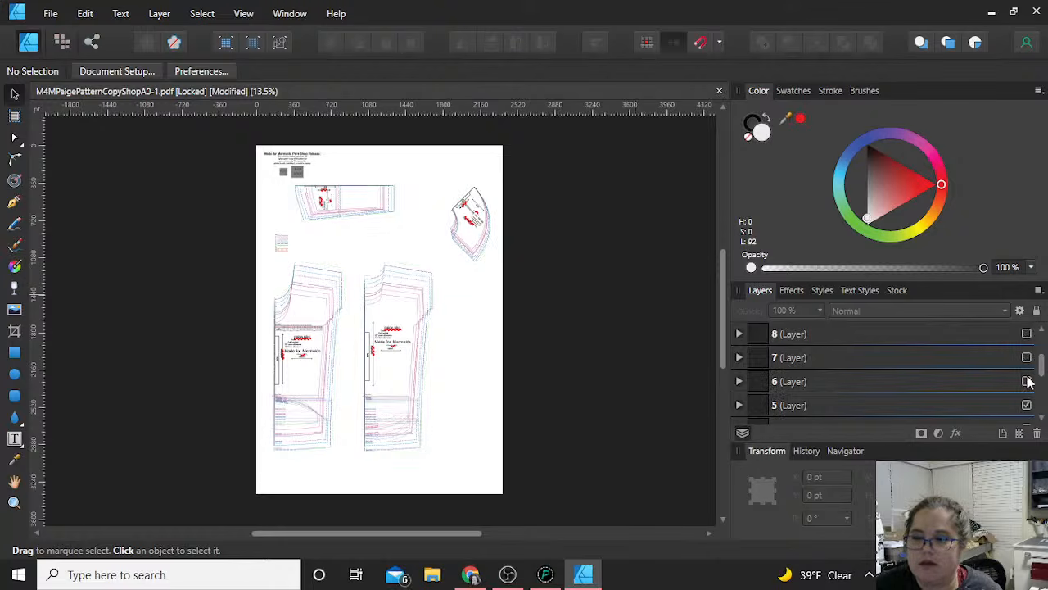
Hide the size layers 5, 3, 1 and 1/2 in the Paige pattern
scroll(998, 389, down, 2)
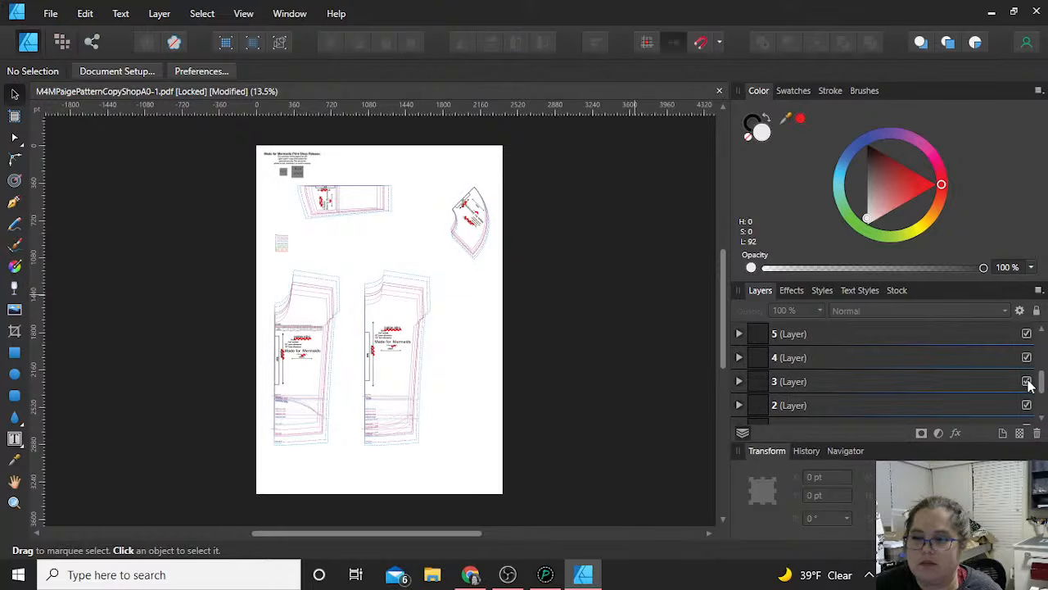
scroll(995, 396, down, 2)
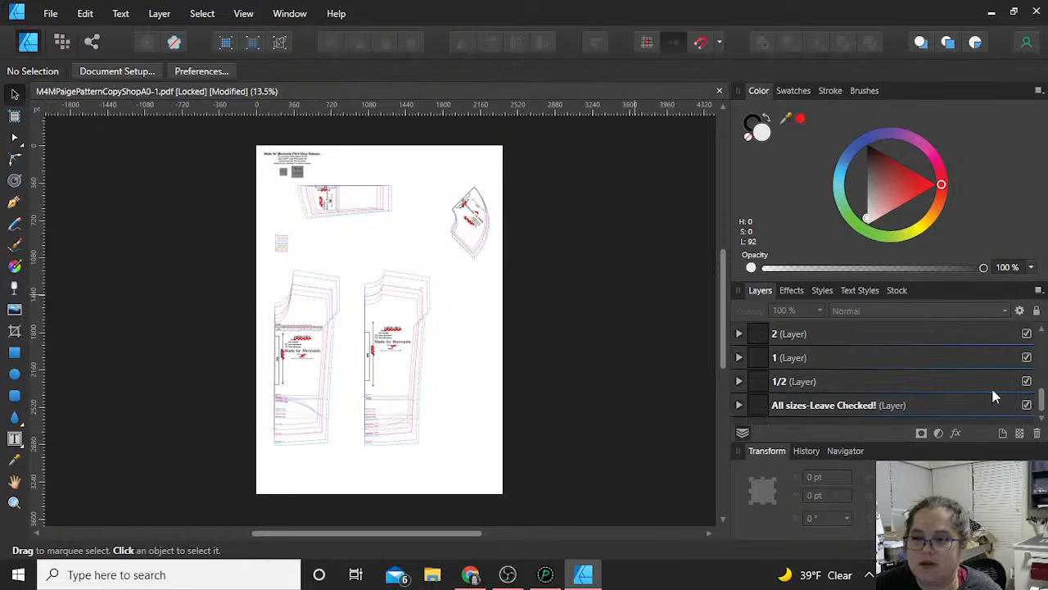
click(1026, 359)
click(1028, 381)
scroll(975, 382, up, 6)
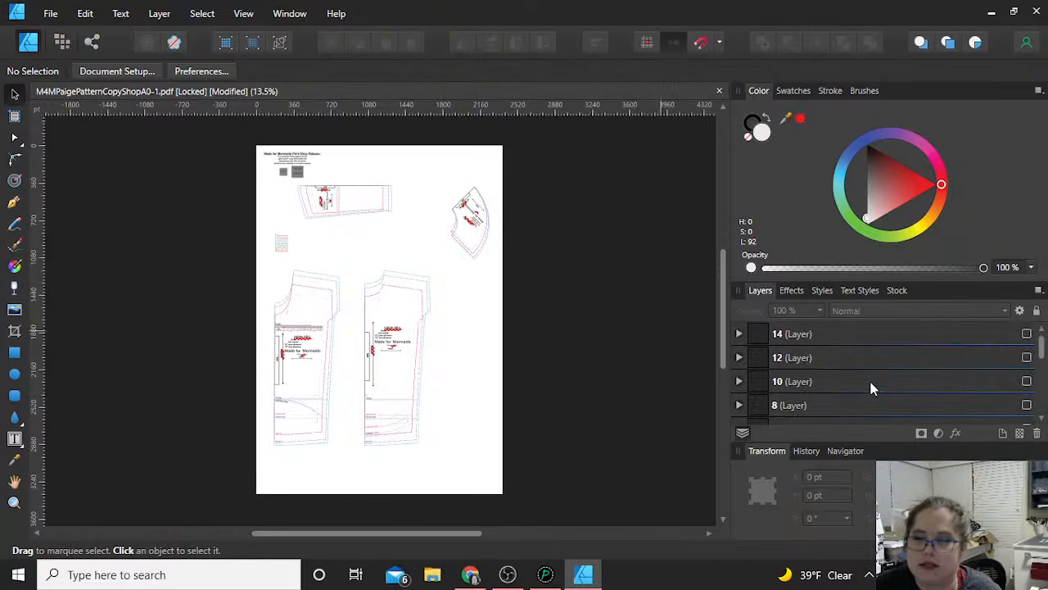
scroll(871, 386, down, 2)
scroll(871, 388, down, 2)
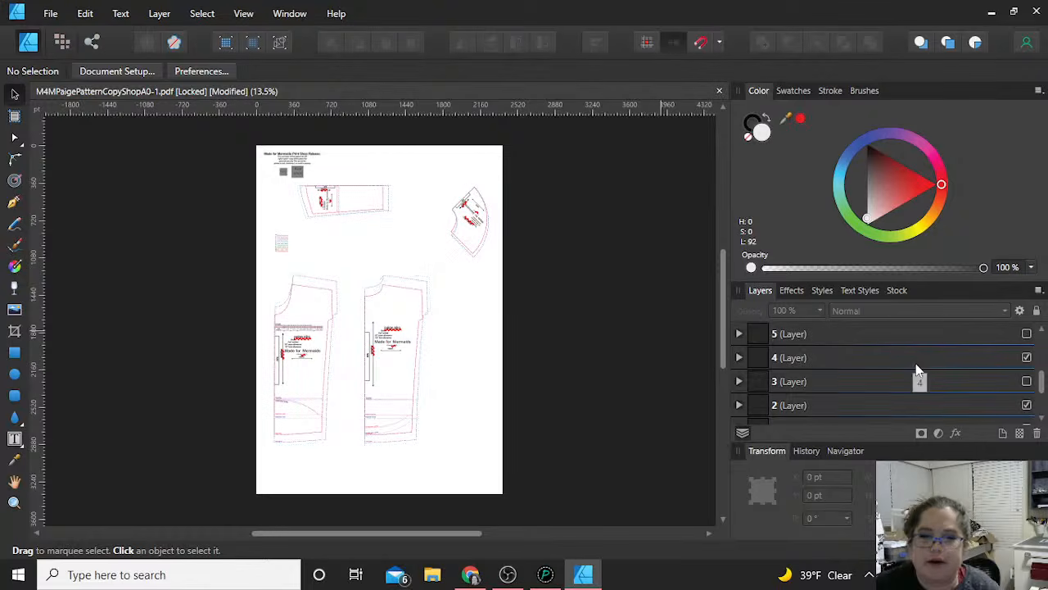
Examine the size 2 and 4 outlines and the hem cut lines on the Paige front and back pieces
scroll(411, 356, up, 4)
scroll(502, 360, up, 2)
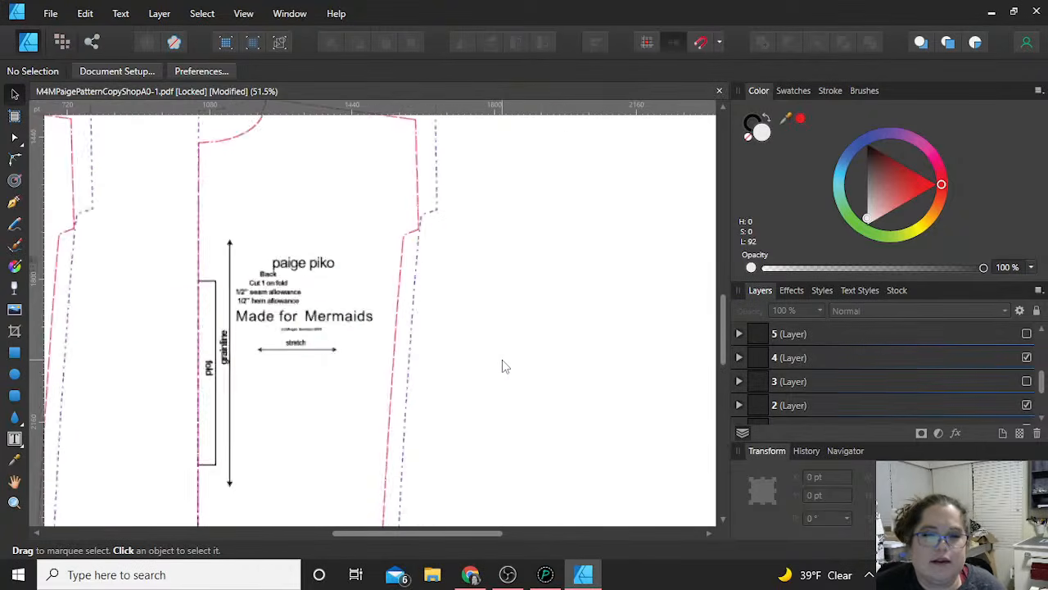
scroll(503, 360, down, 3)
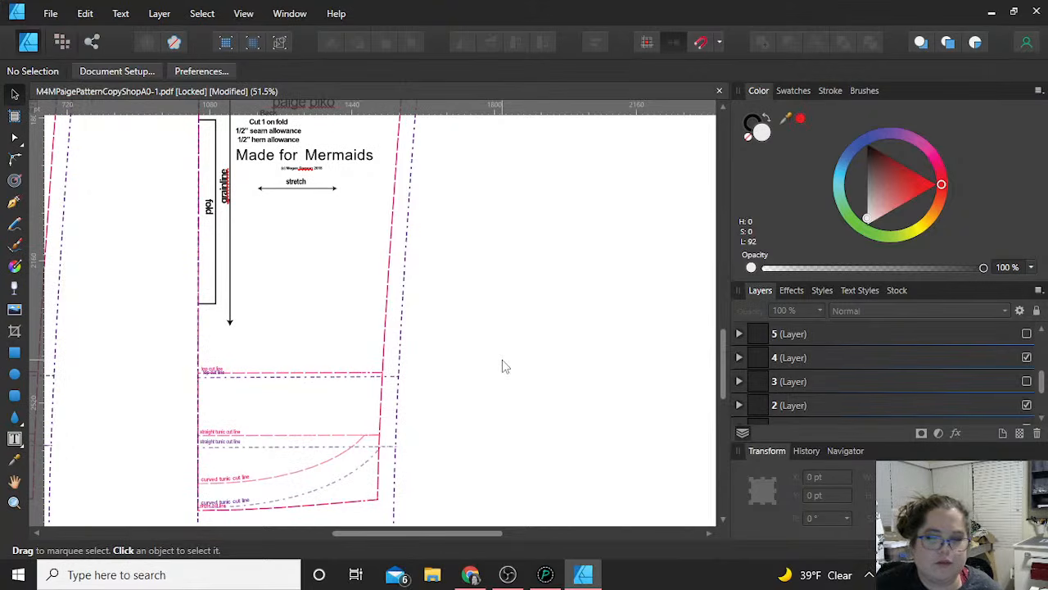
scroll(502, 361, down, 1)
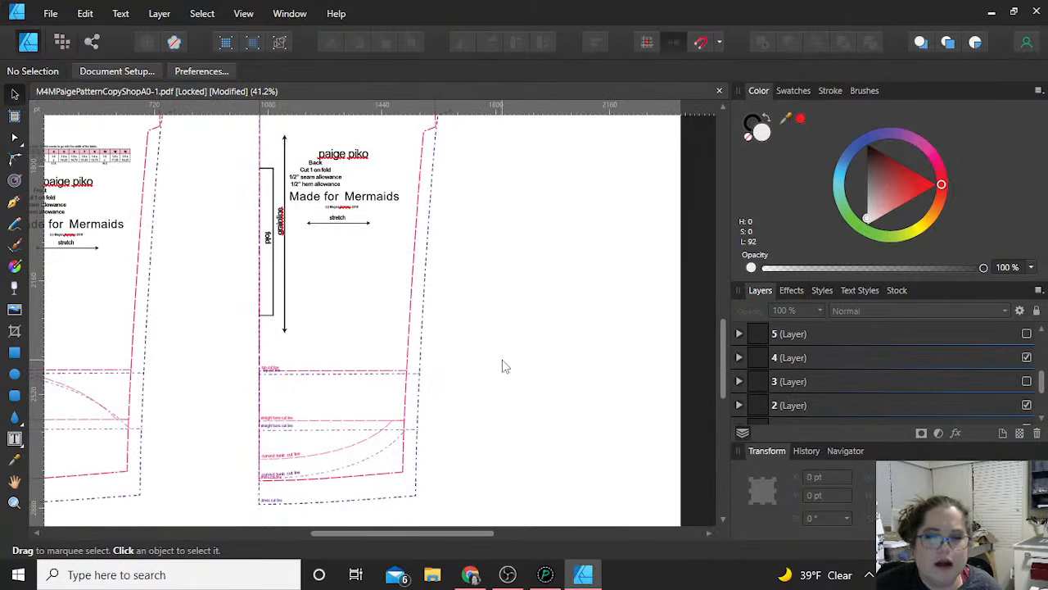
scroll(502, 360, up, 2)
scroll(502, 361, up, 1)
scroll(502, 360, down, 2)
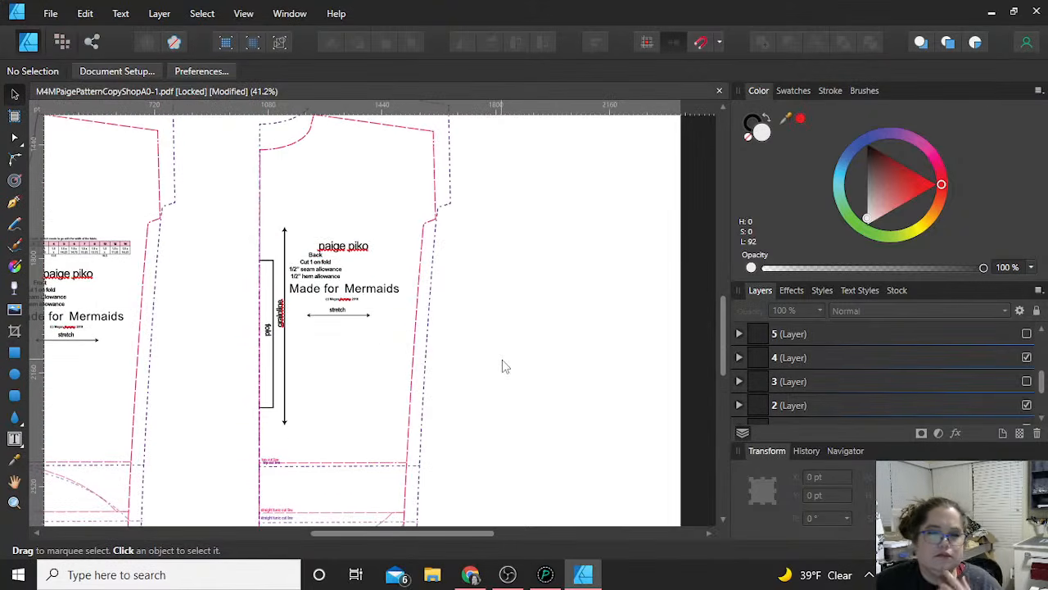
scroll(502, 359, up, 2)
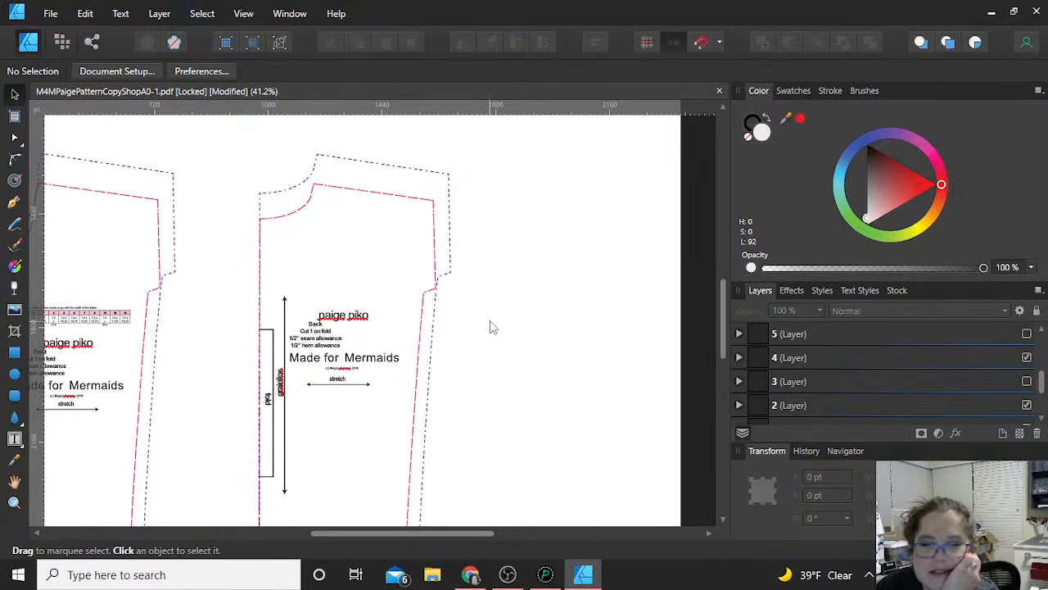
scroll(494, 328, down, 2)
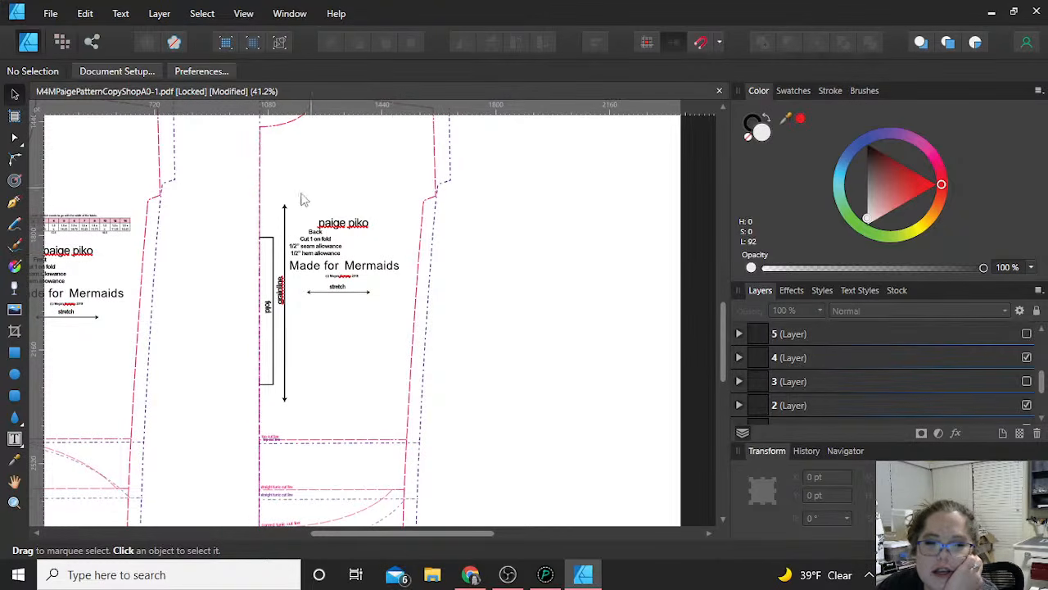
scroll(370, 360, down, 1)
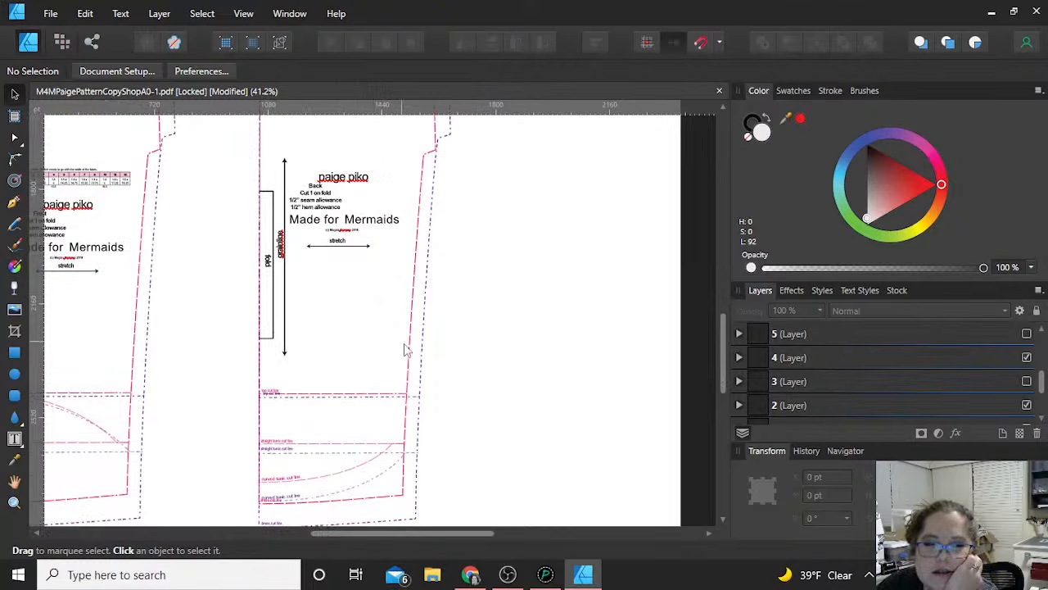
scroll(408, 352, up, 1)
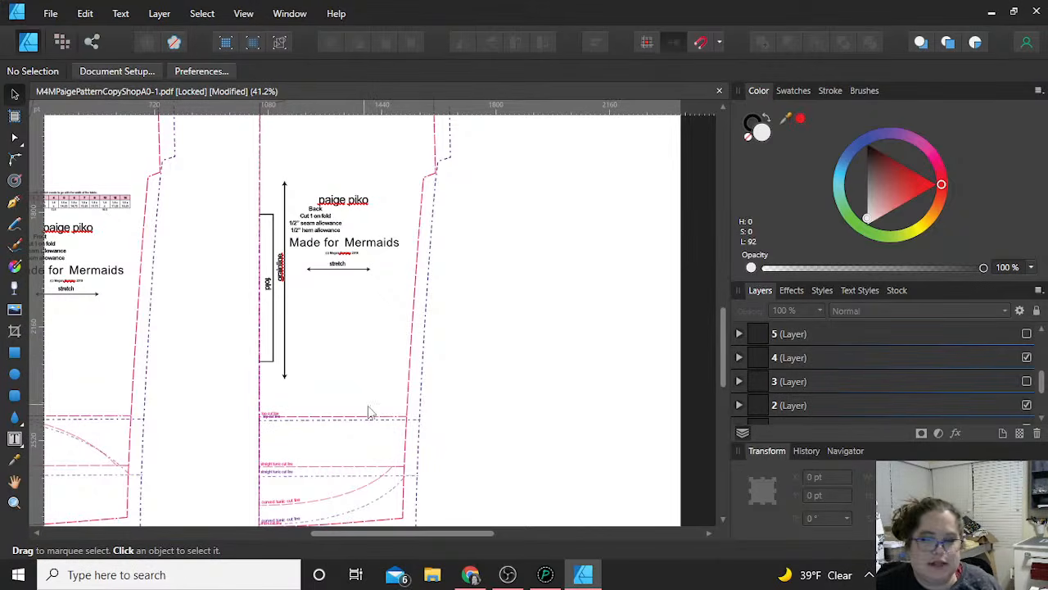
scroll(505, 356, down, 2)
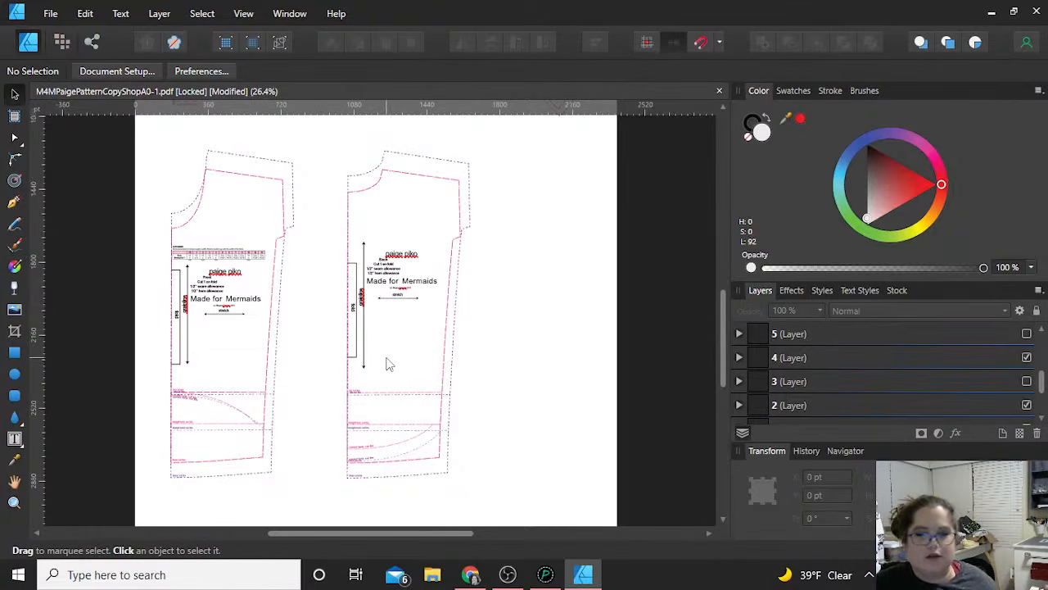
scroll(388, 363, up, 1)
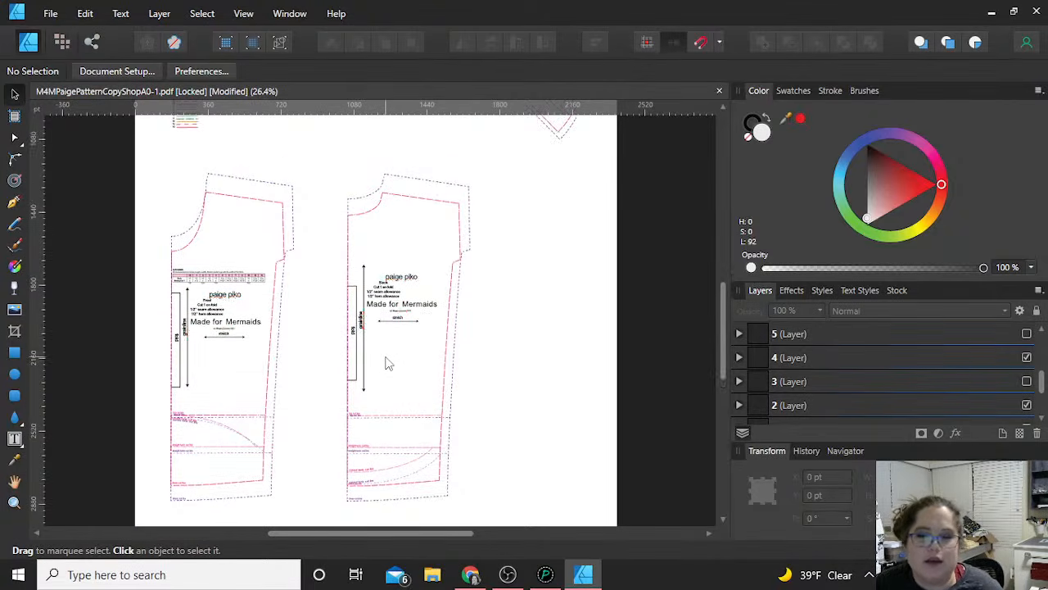
scroll(388, 364, up, 2)
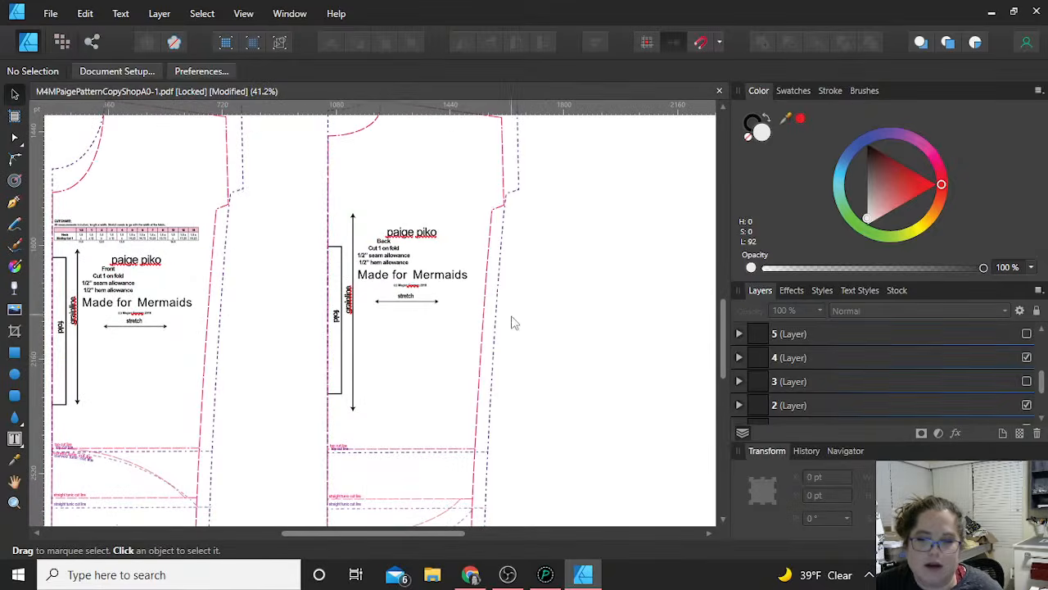
Check the extent of the size 2 side seam on the back piece by selecting it, leaving nothing selected
click(486, 294)
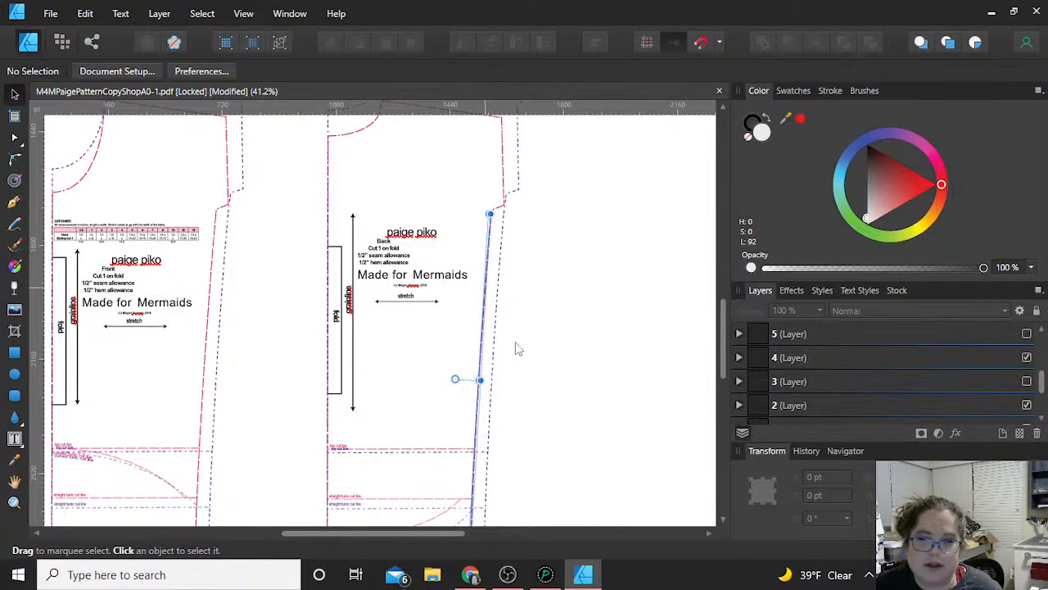
click(617, 339)
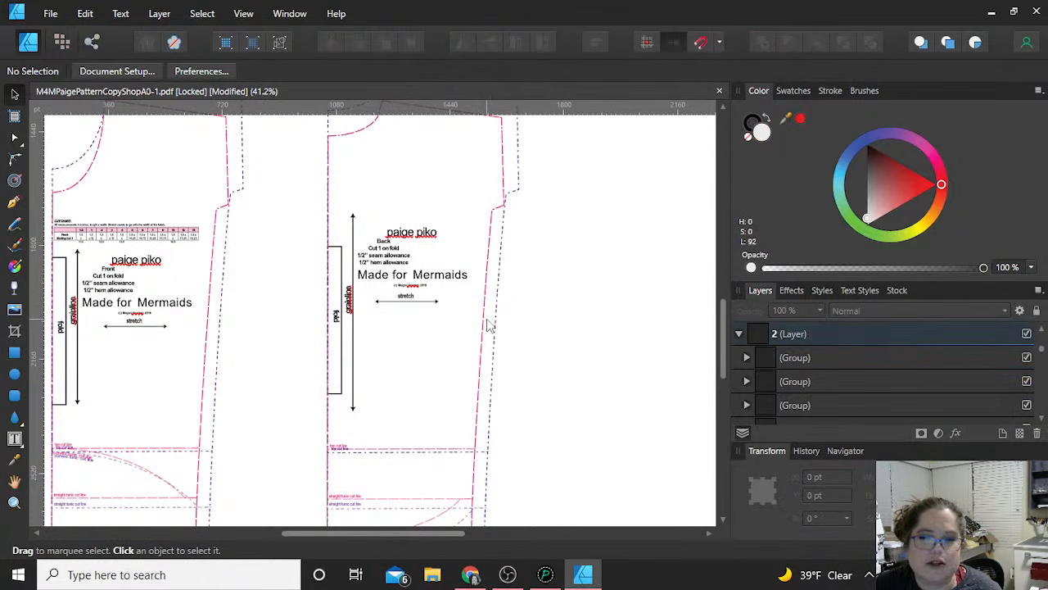
scroll(566, 360, down, 4)
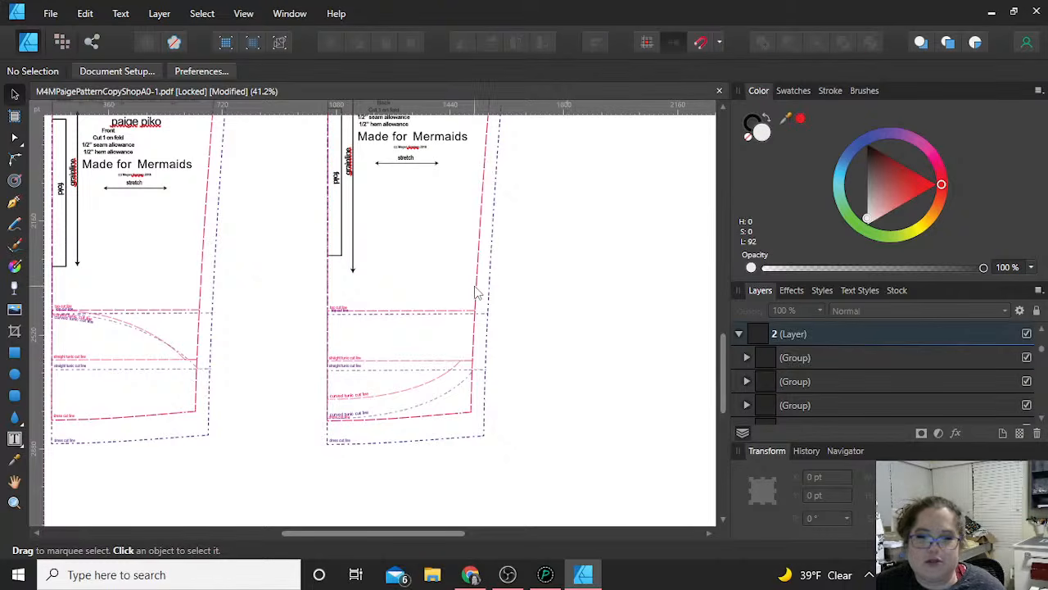
click(478, 293)
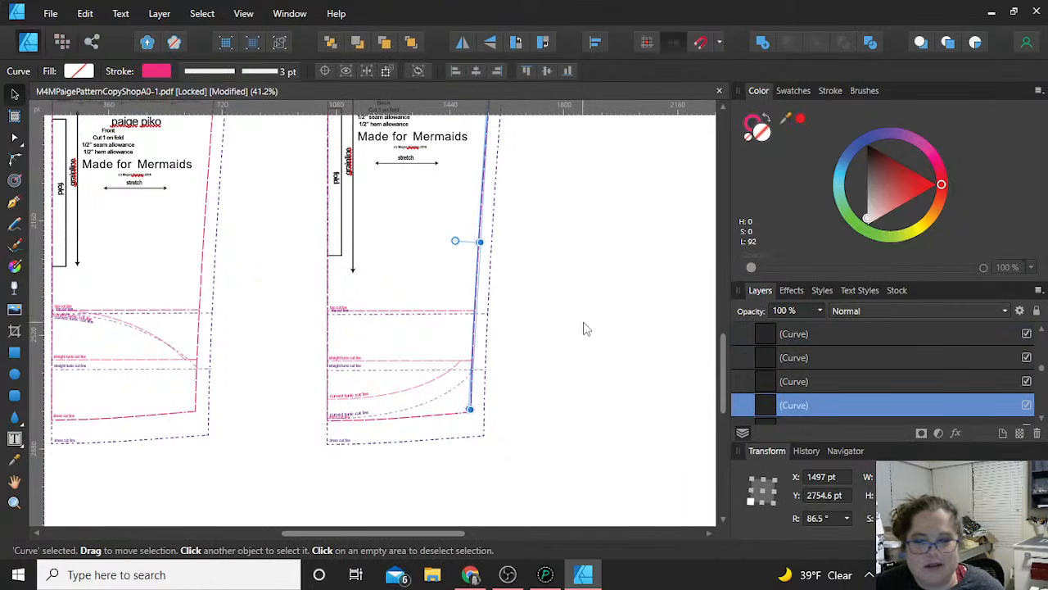
click(584, 329)
Delete the top and straight tunic cut lines of sizes 2 and 4 from the back piece, keeping their text labels
scroll(565, 340, up, 2)
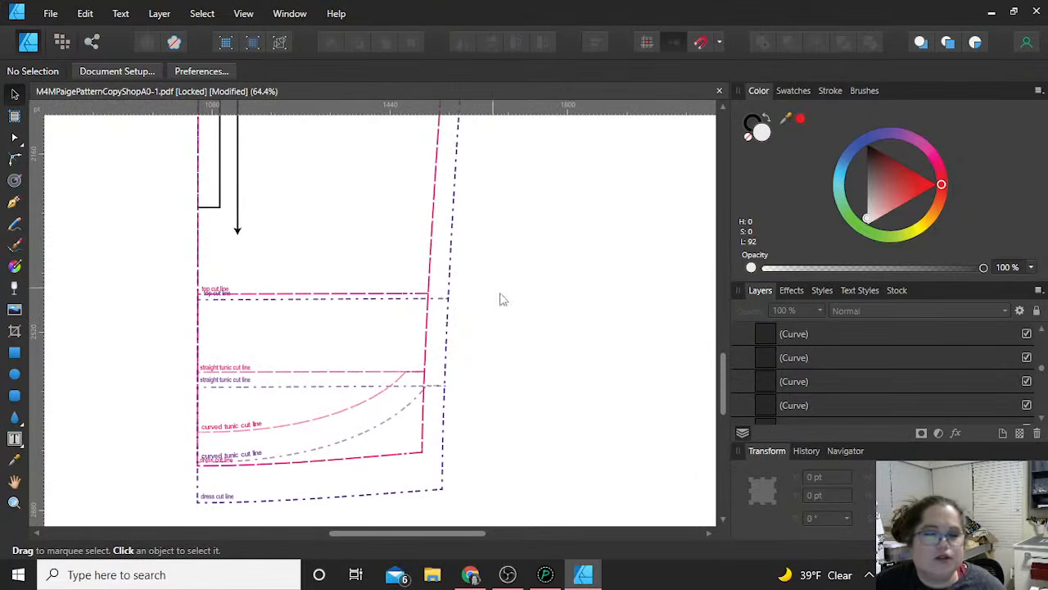
click(264, 295)
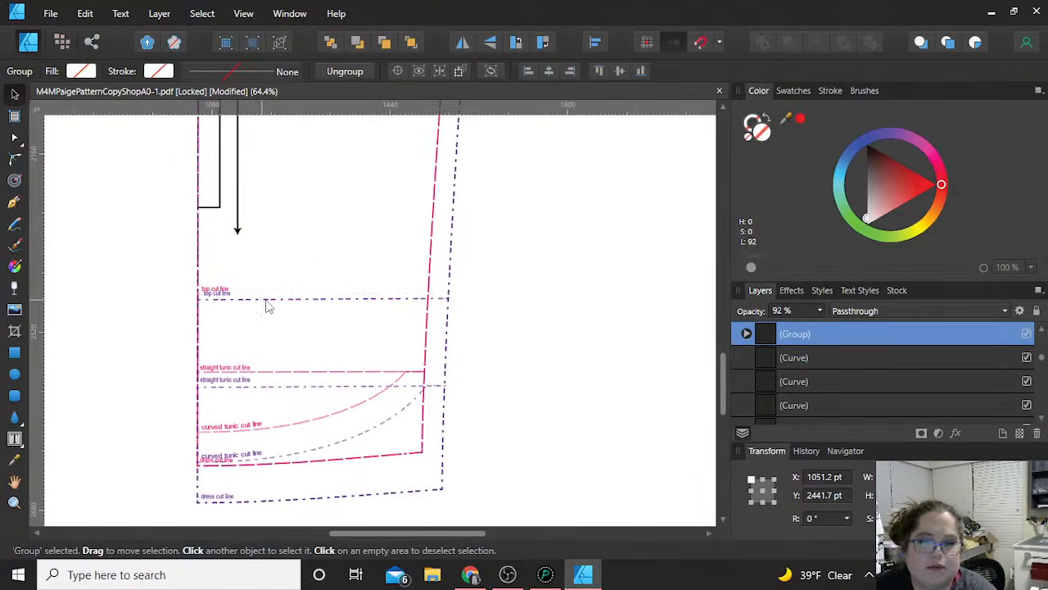
double_click(266, 300)
click(308, 377)
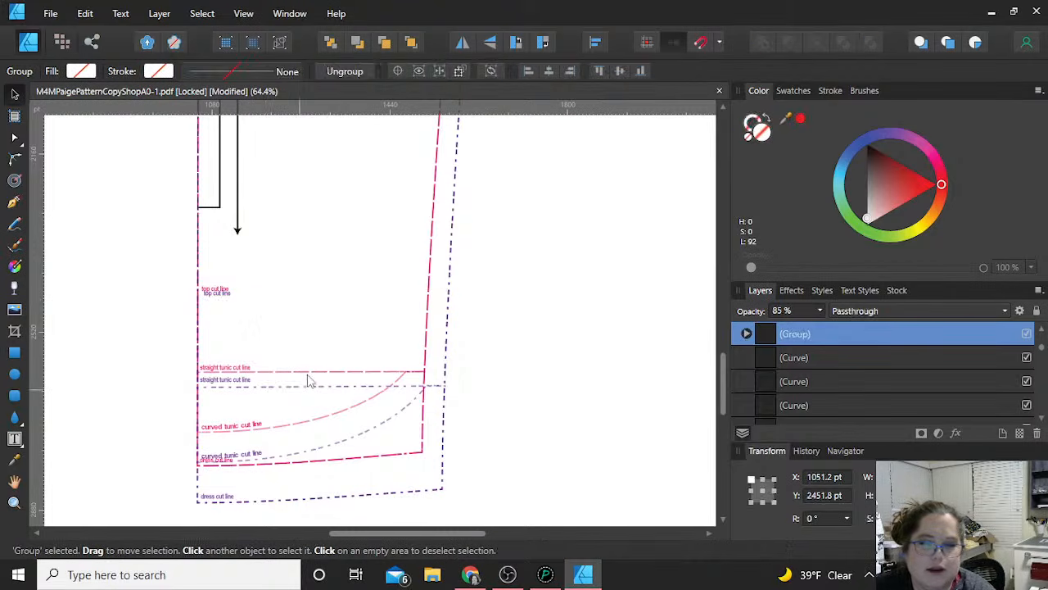
click(296, 394)
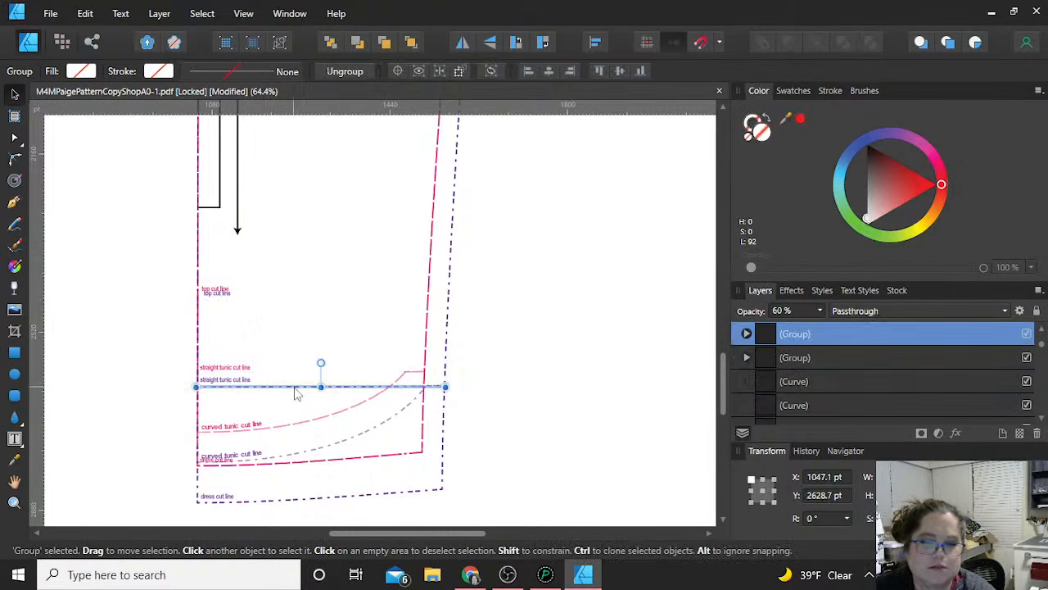
Delete the dress hem lines of both sizes from the back piece, including the leftover size 2 segment near the side seam
click(312, 466)
key(Delete)
click(277, 502)
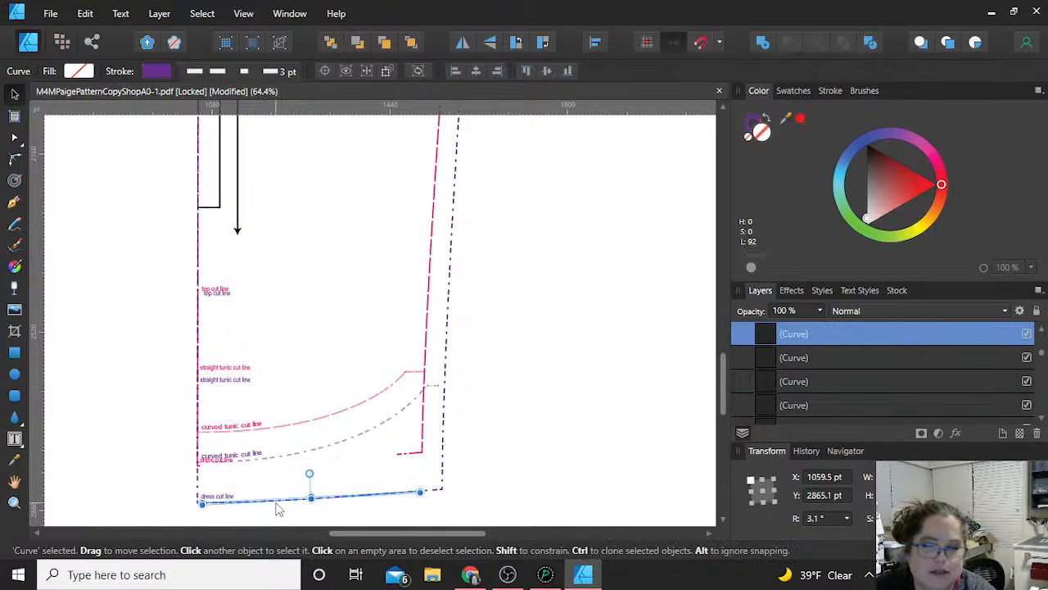
key(Delete)
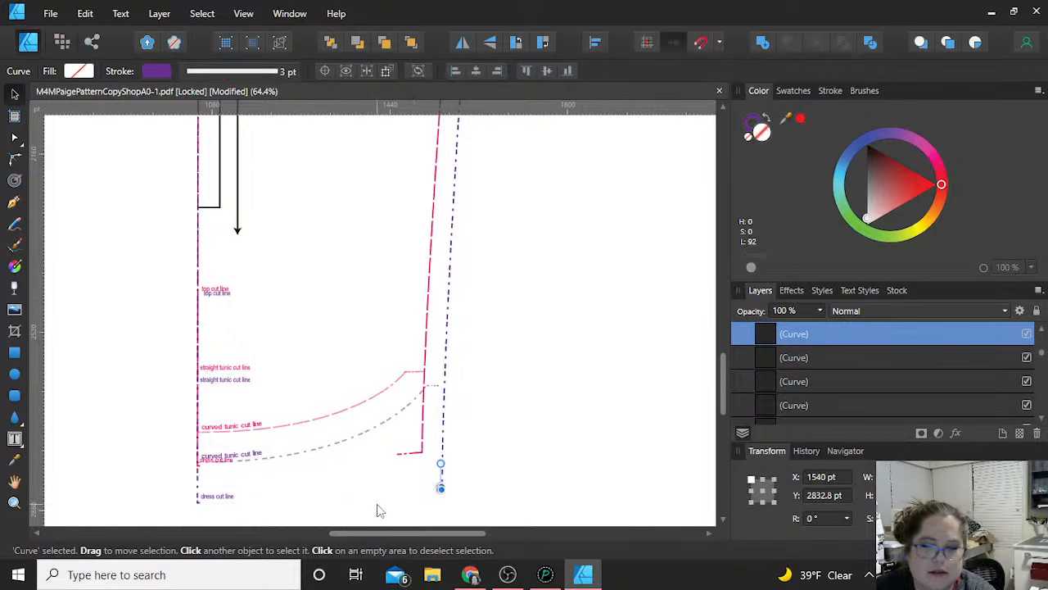
click(407, 452)
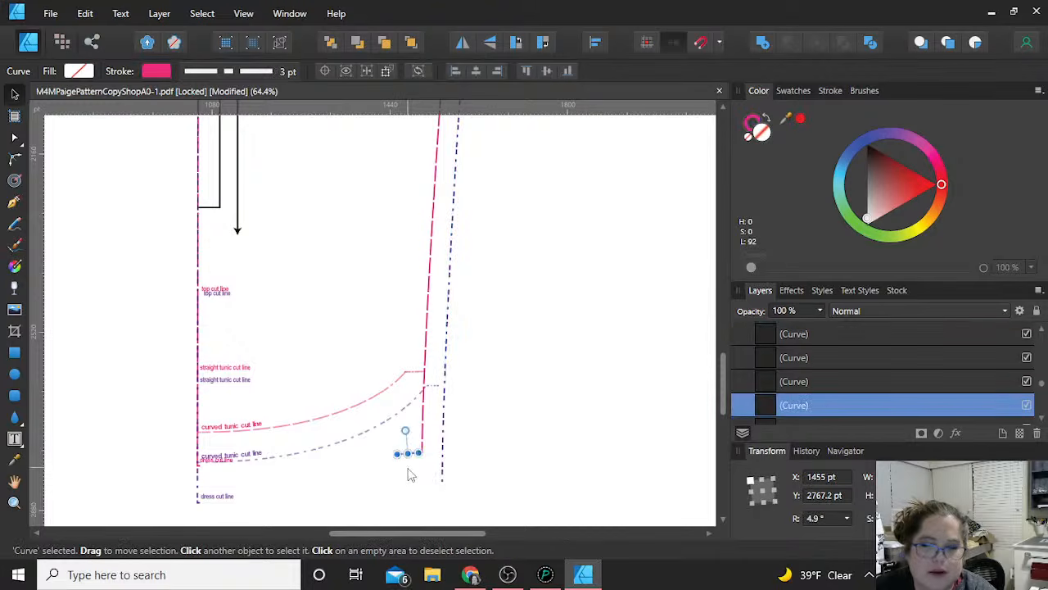
key(Delete)
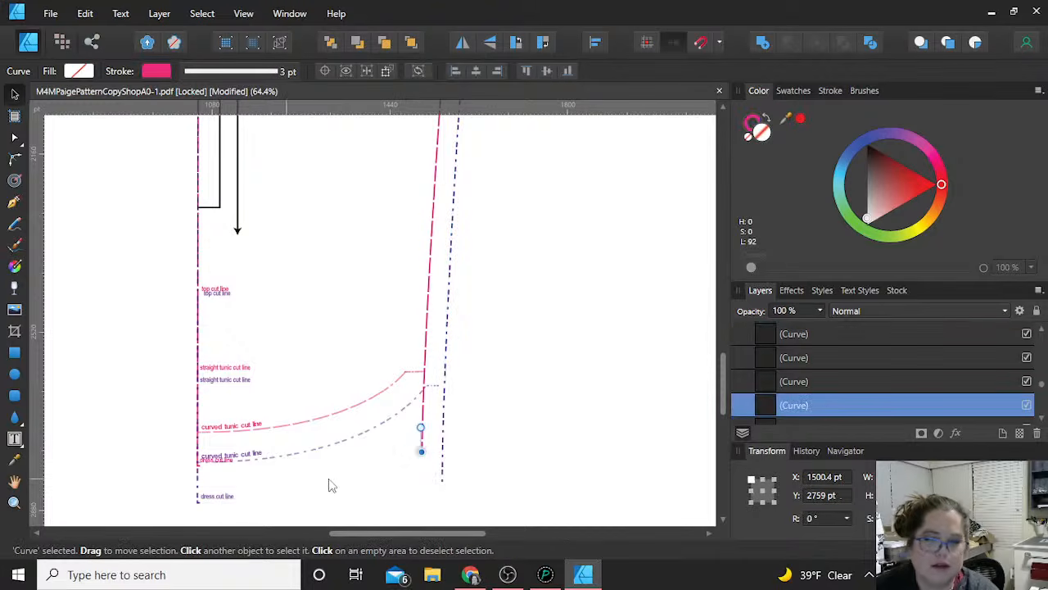
click(331, 485)
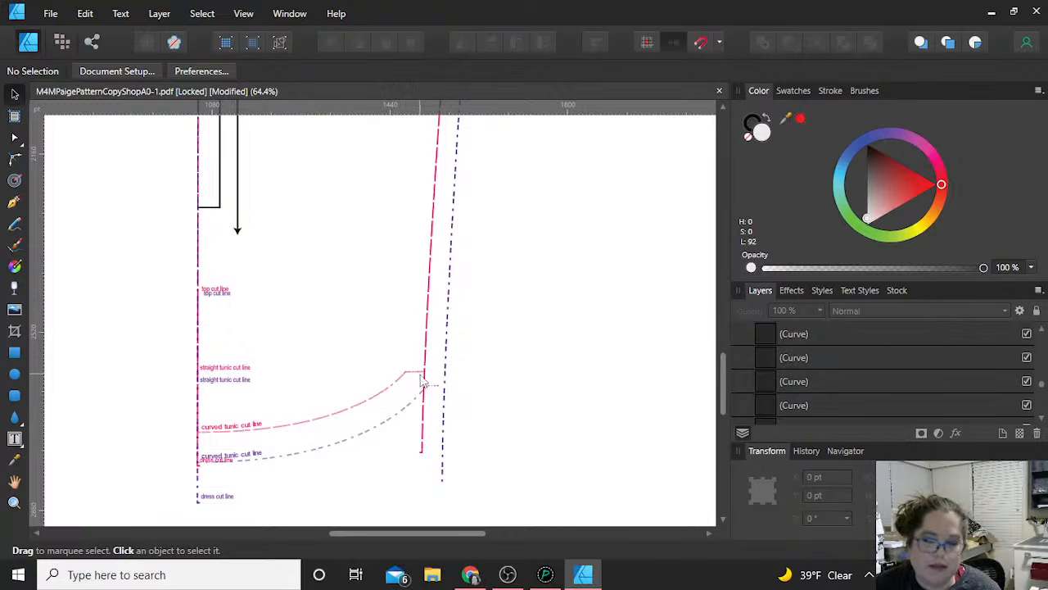
Move the back's size 2 curved tunic line straight down onto the size 4 curve and delete the size 4 curve
click(329, 419)
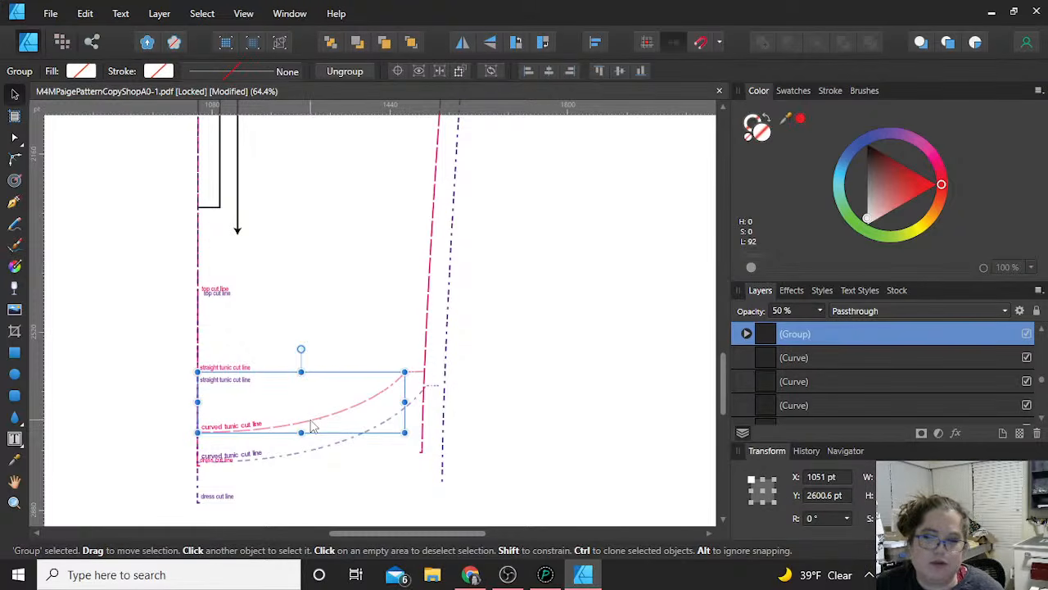
drag(312, 426, 315, 458)
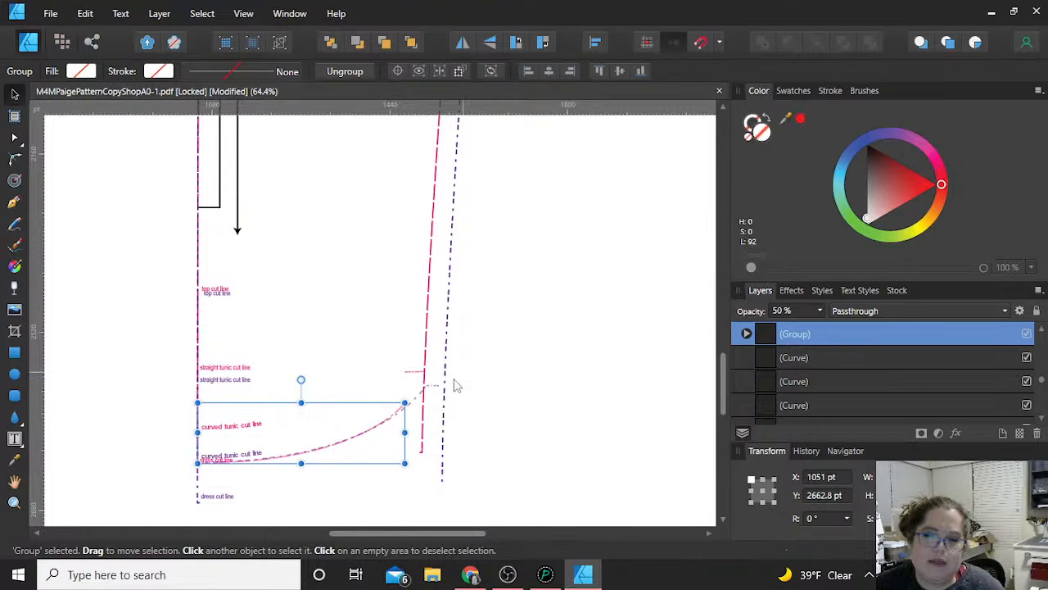
click(420, 407)
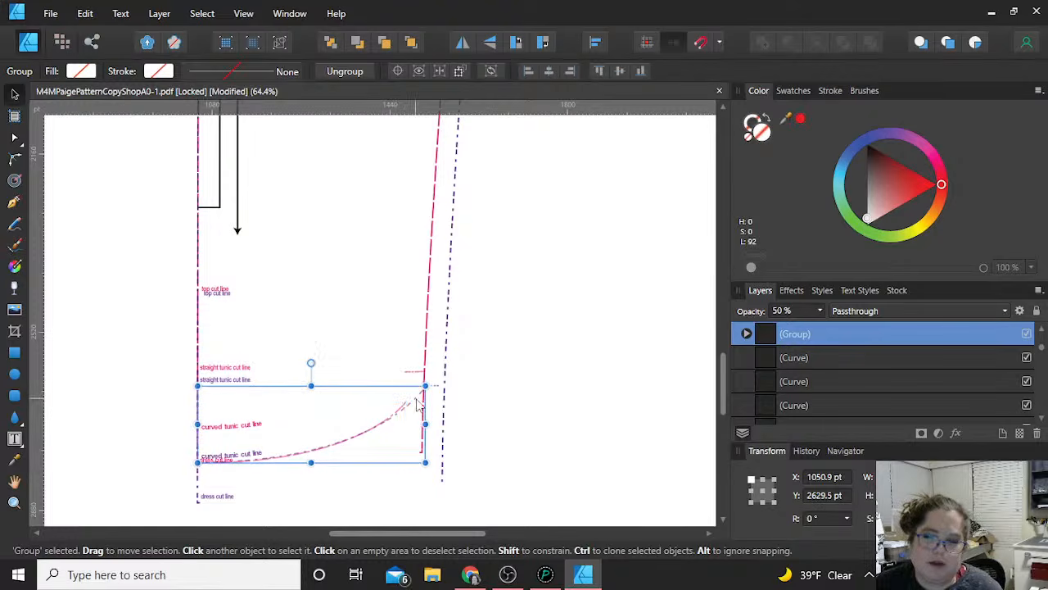
click(469, 378)
Move the short horizontal size 2 segment down to join the end of the curved tunic line to the side seam
click(418, 375)
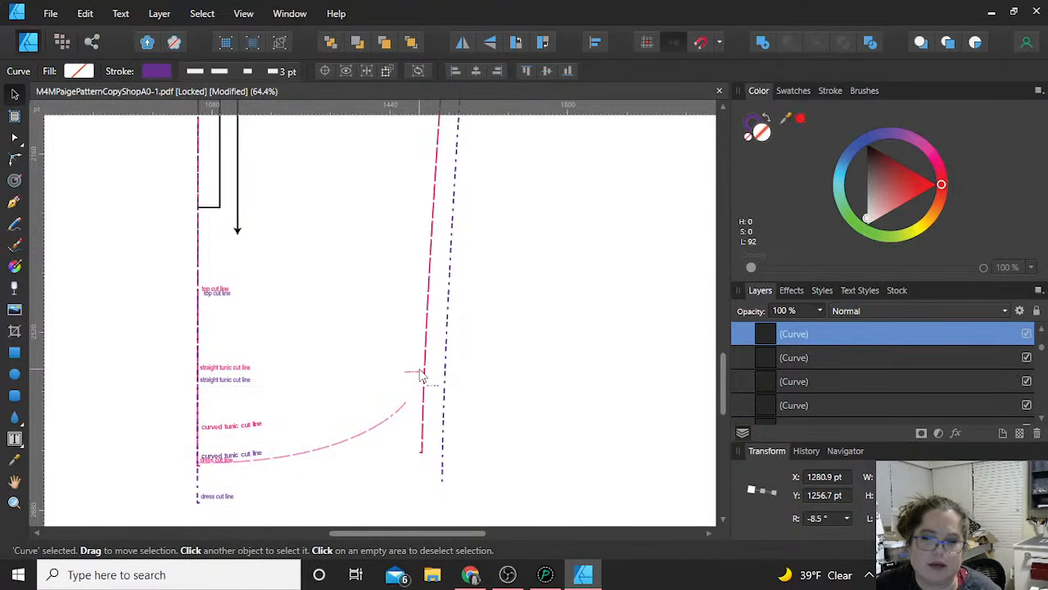
click(416, 373)
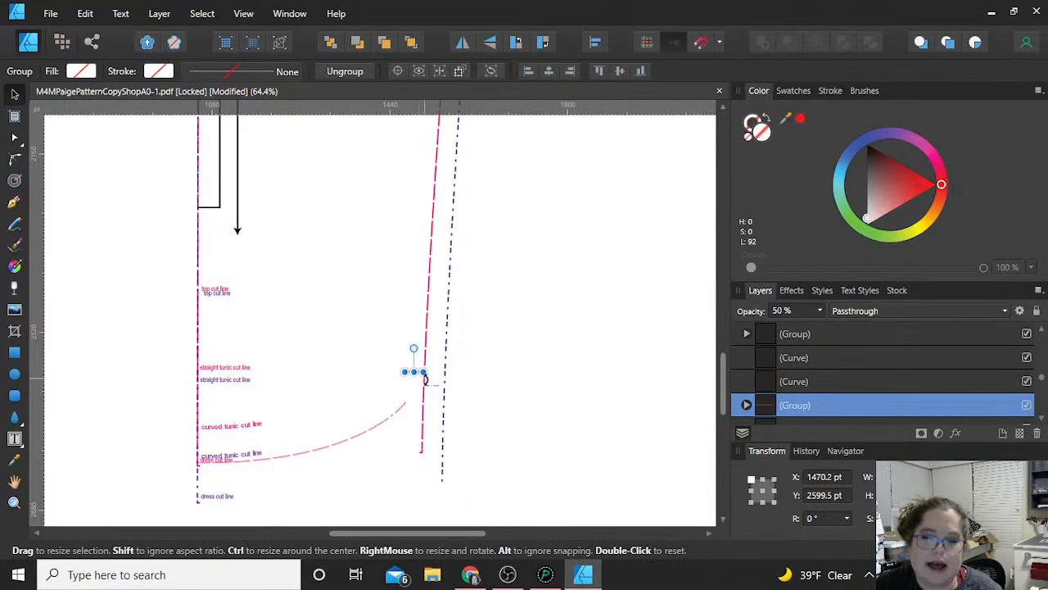
scroll(425, 379, up, 3)
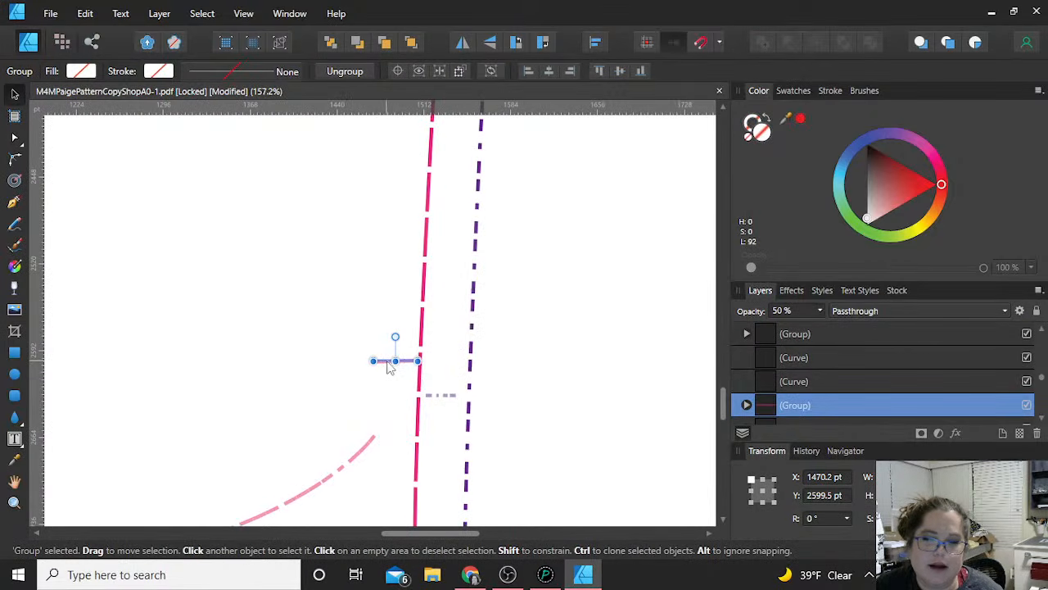
drag(388, 363, 386, 440)
click(531, 402)
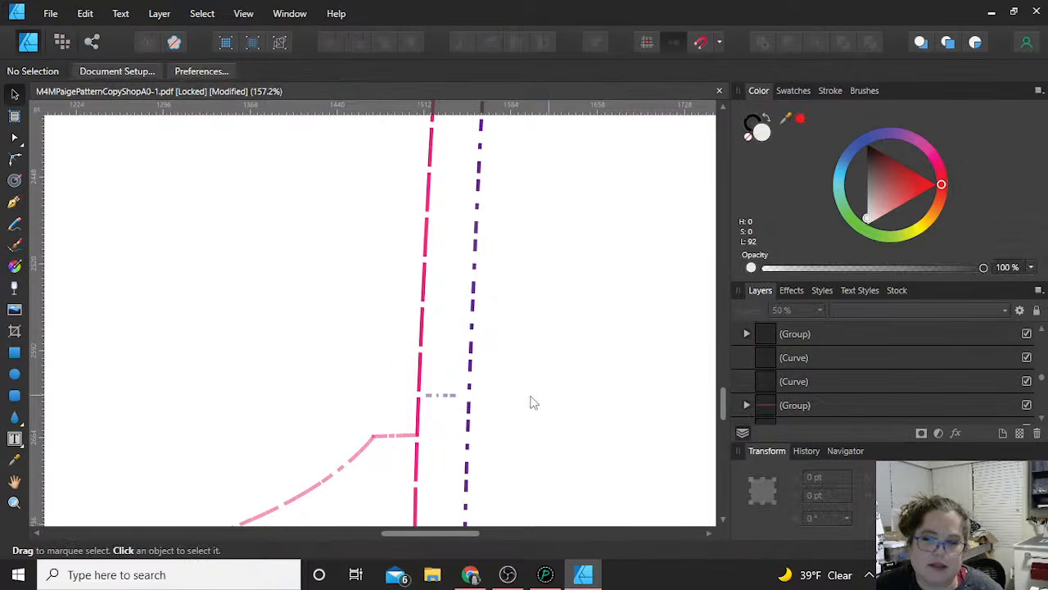
Delete the short horizontal size 4 segment between the back's two side seams and review both bodice pieces
click(442, 400)
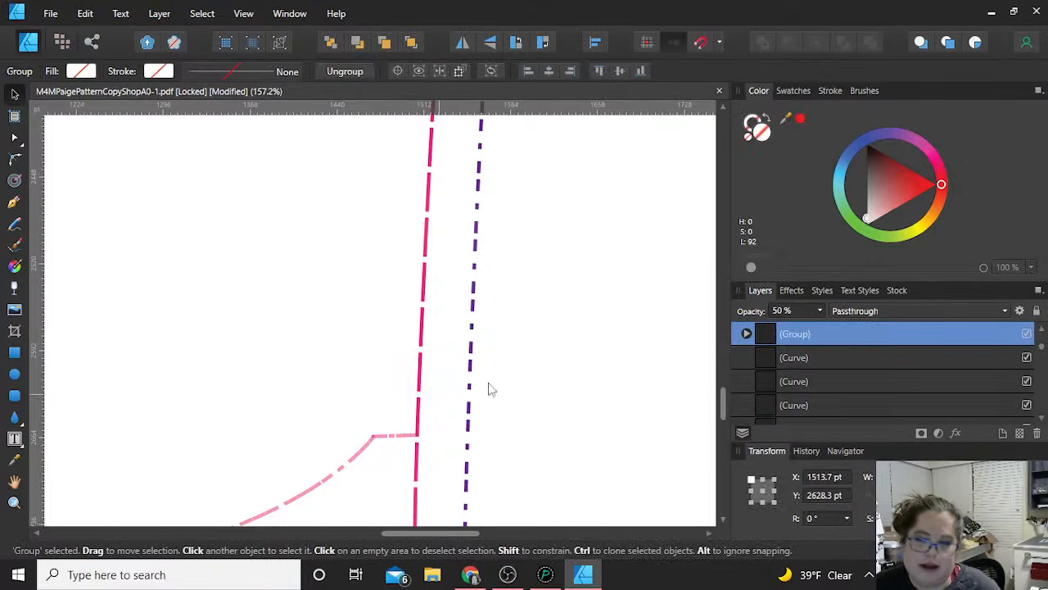
ctrl+scroll(614, 361, down, 3)
ctrl+scroll(617, 365, down, 2)
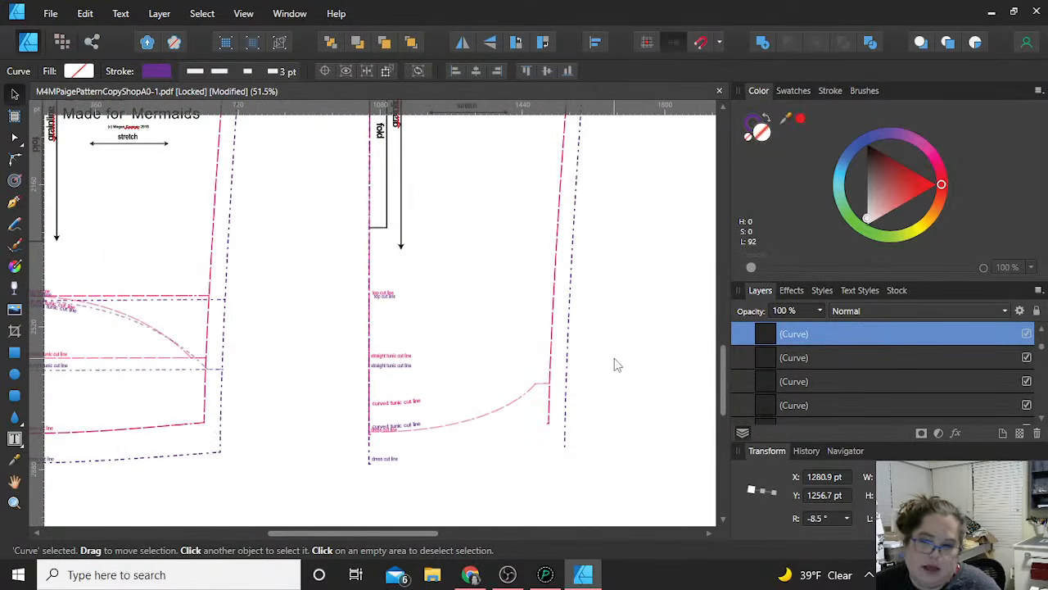
scroll(668, 344, up, 3)
ctrl+scroll(667, 344, down, 1)
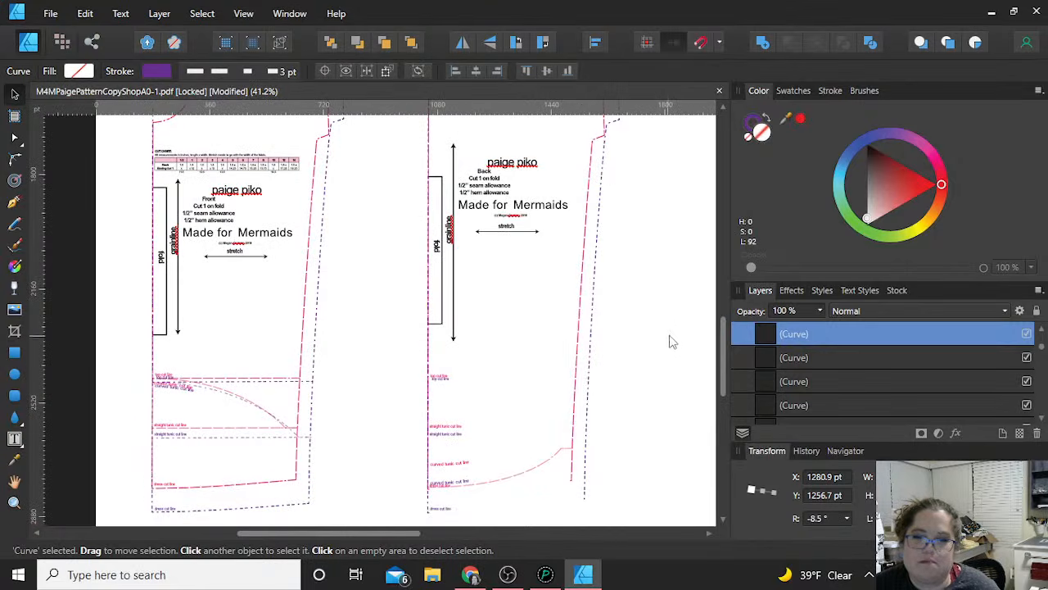
scroll(678, 336, up, 1)
scroll(678, 335, down, 1)
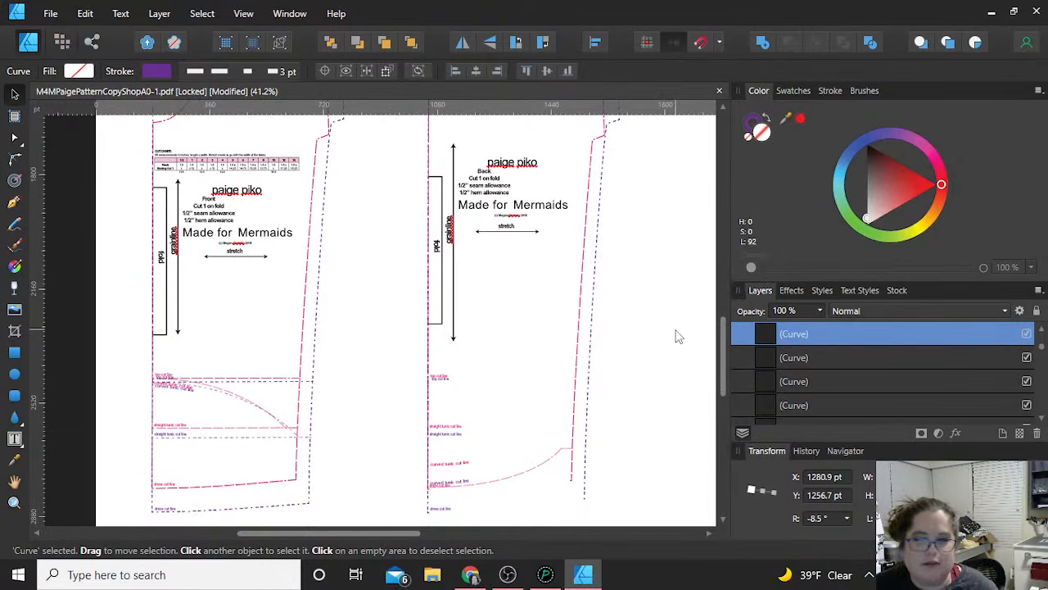
Review the front and back bodice pieces and delete the pink size 2 side seam from the back piece
ctrl+scroll(672, 337, down, 1)
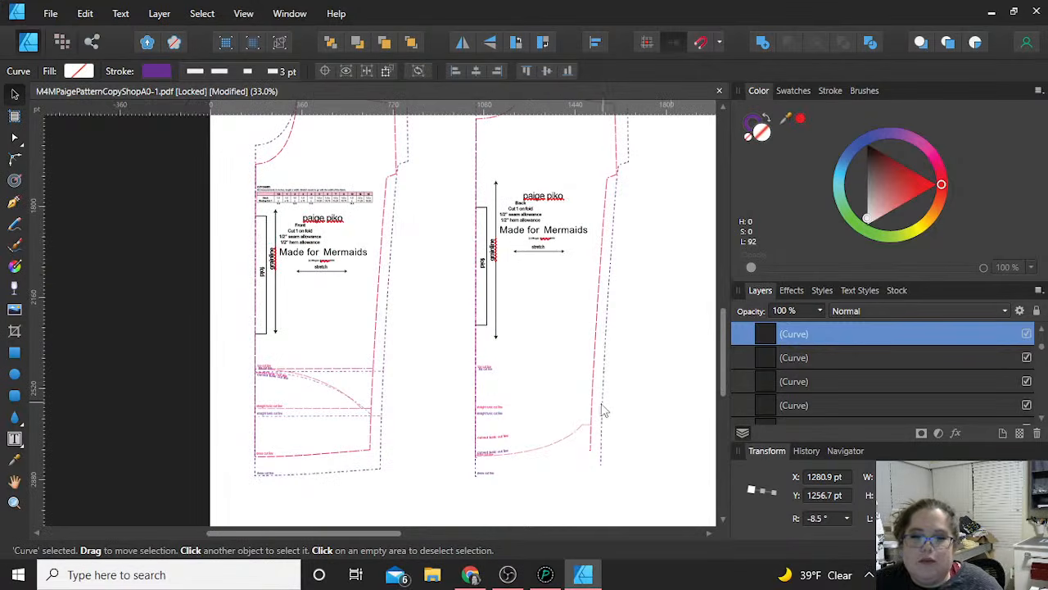
scroll(639, 376, up, 3)
click(644, 279)
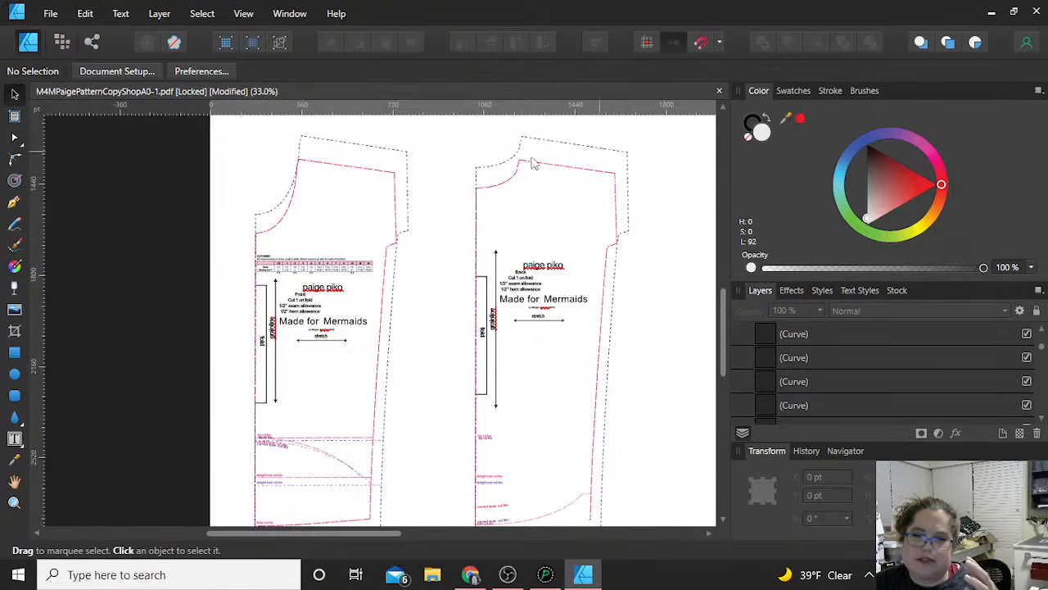
scroll(660, 327, down, 2)
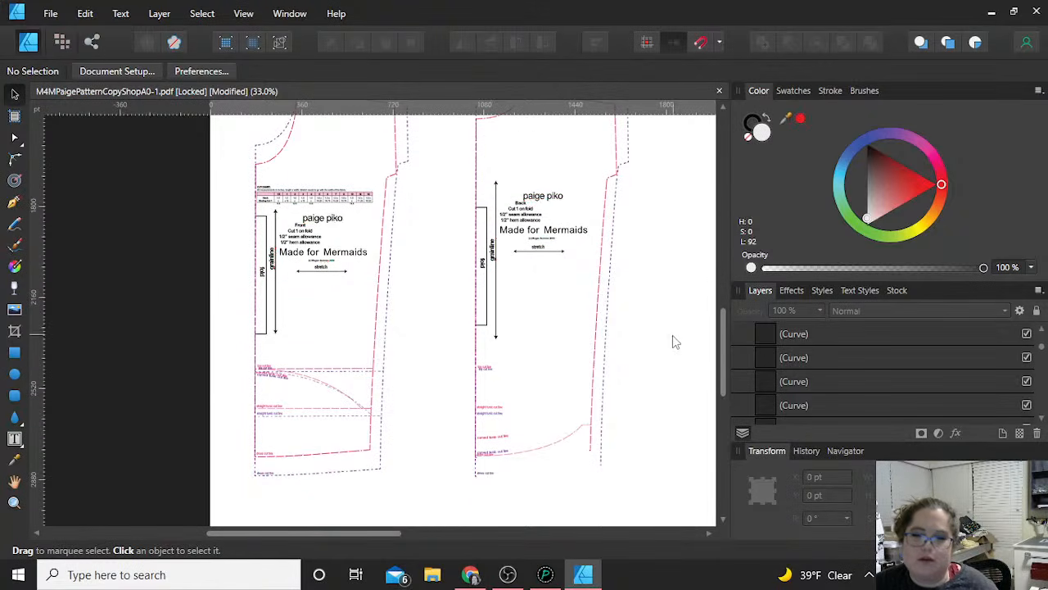
click(596, 393)
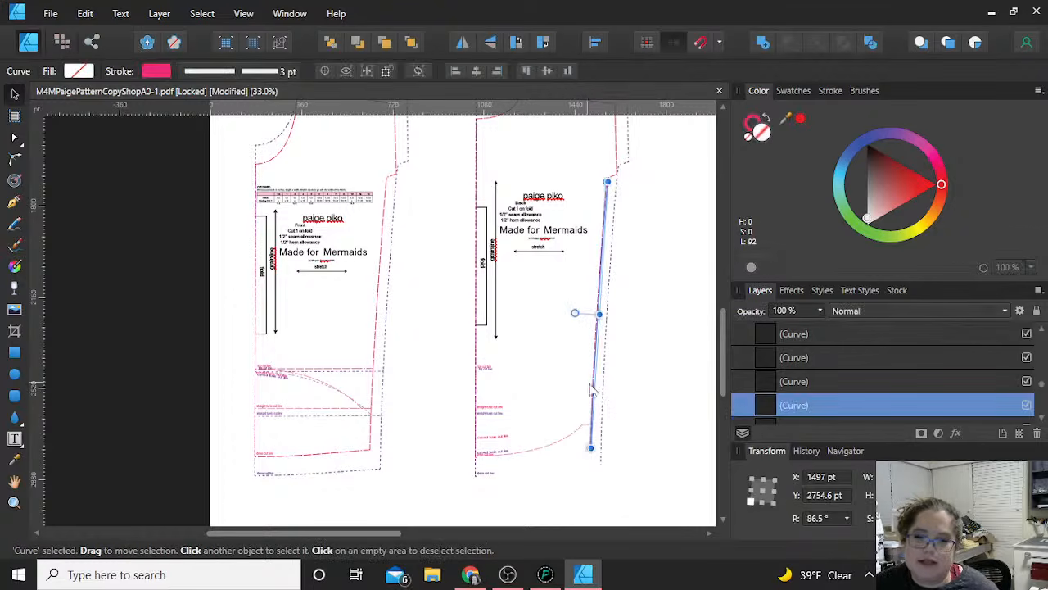
key(Delete)
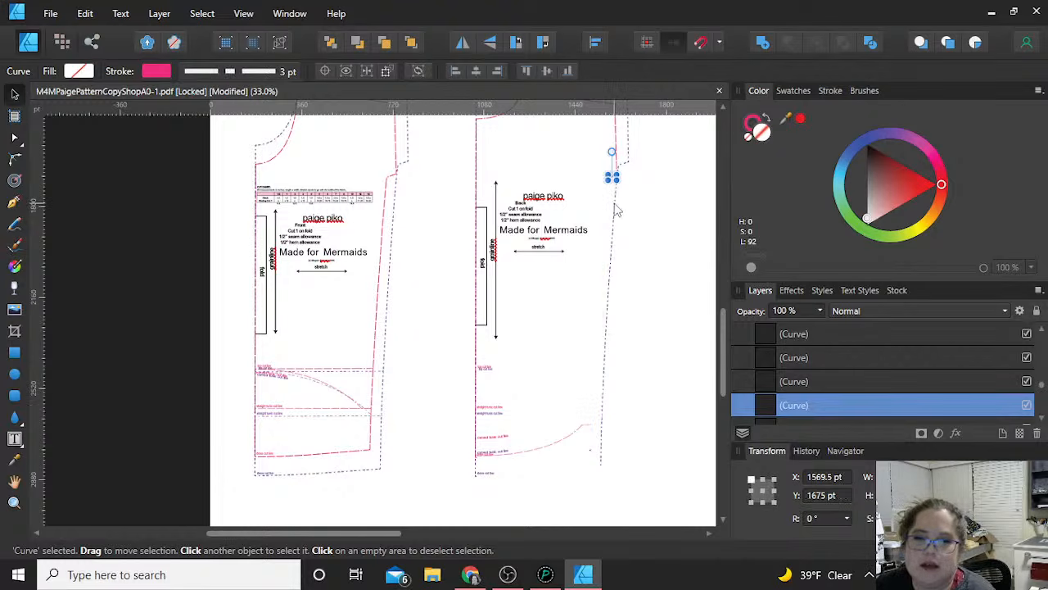
Delete the pink size 2 underarm segment and armhole line from the back piece
scroll(673, 239, up, 1)
key(Delete)
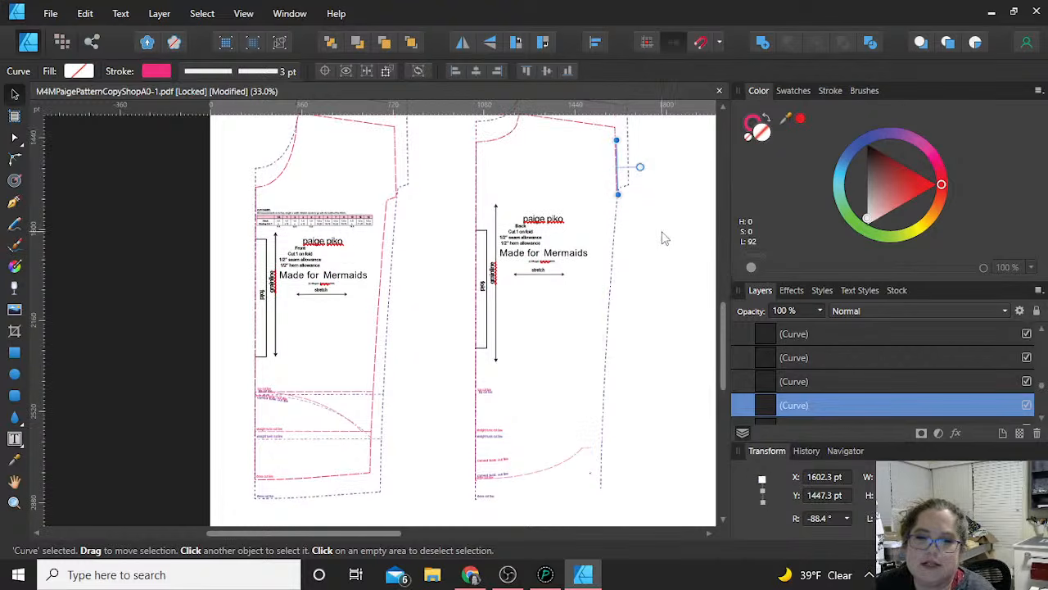
key(Delete)
key(Delete)
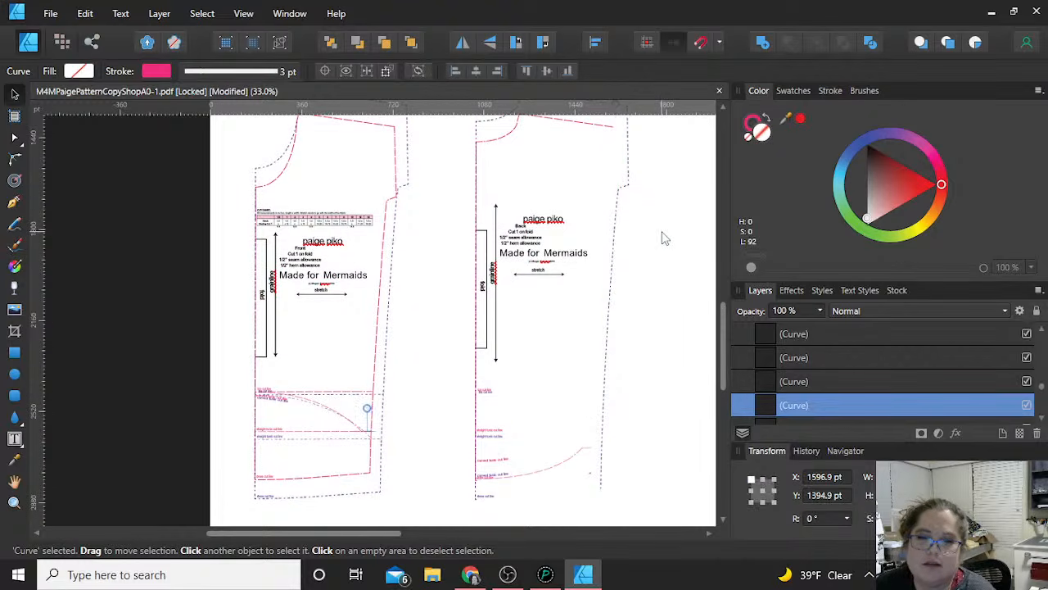
Delete the pink size 2 shoulder line and neckline segments from the back piece
scroll(661, 236, up, 1)
click(594, 160)
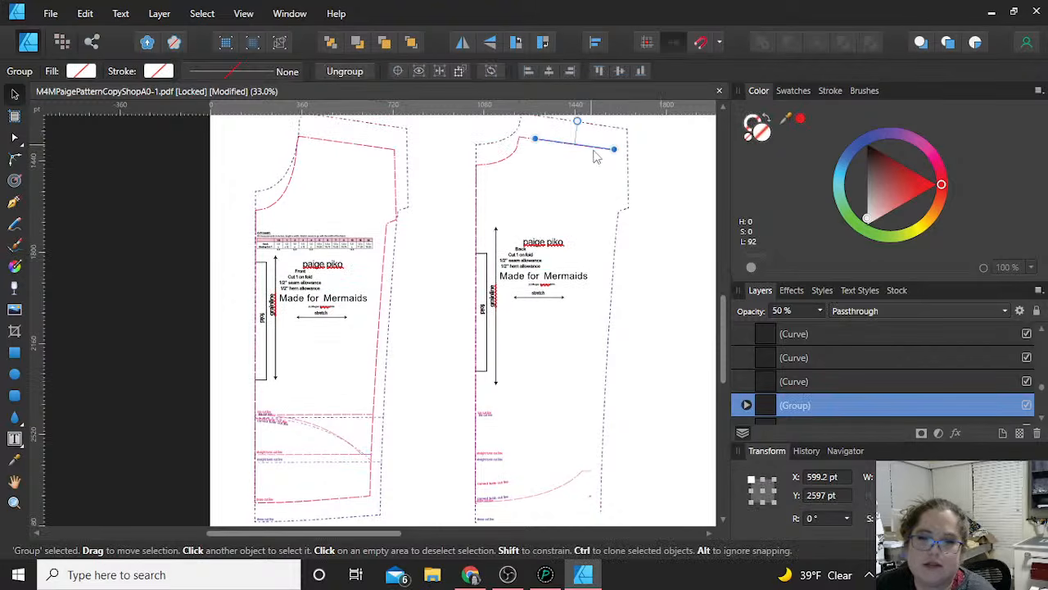
key(Delete)
key(Delete)
key(Delete)
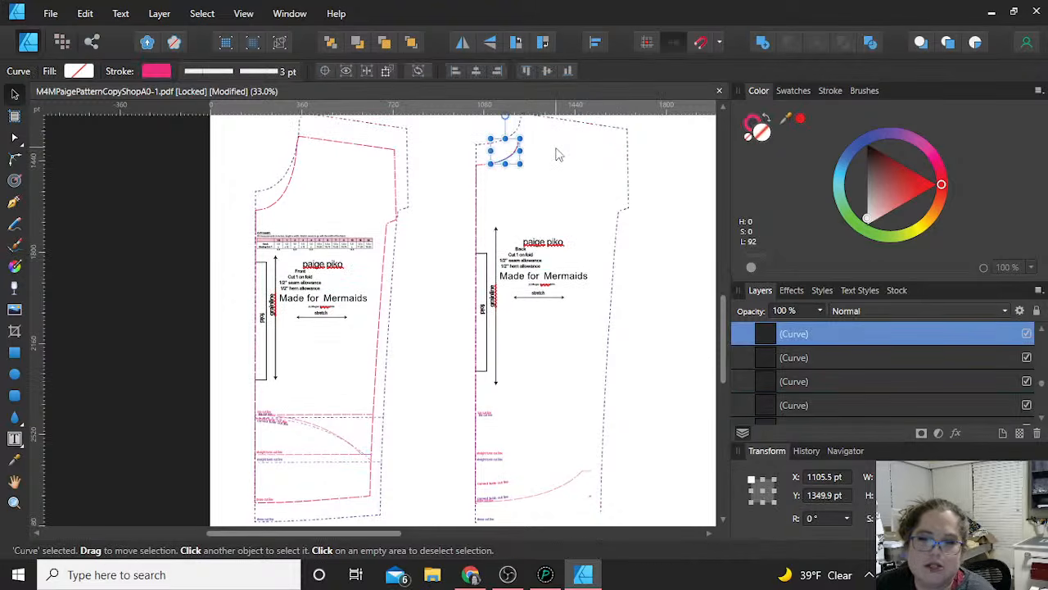
key(Delete)
key(Delete)
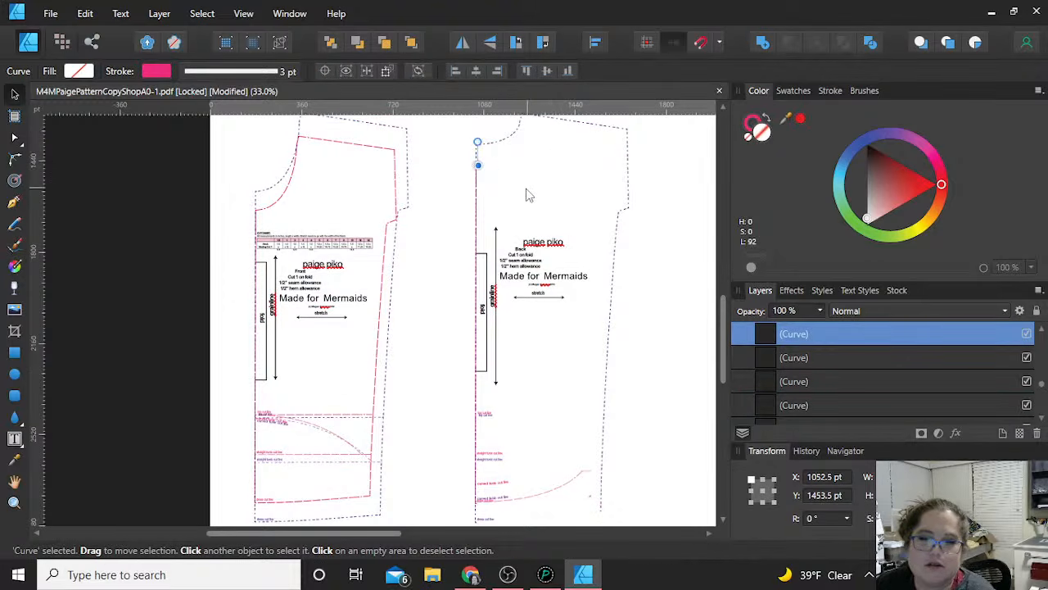
Try deleting the purple size 4 fold line from the back piece
click(526, 195)
click(477, 215)
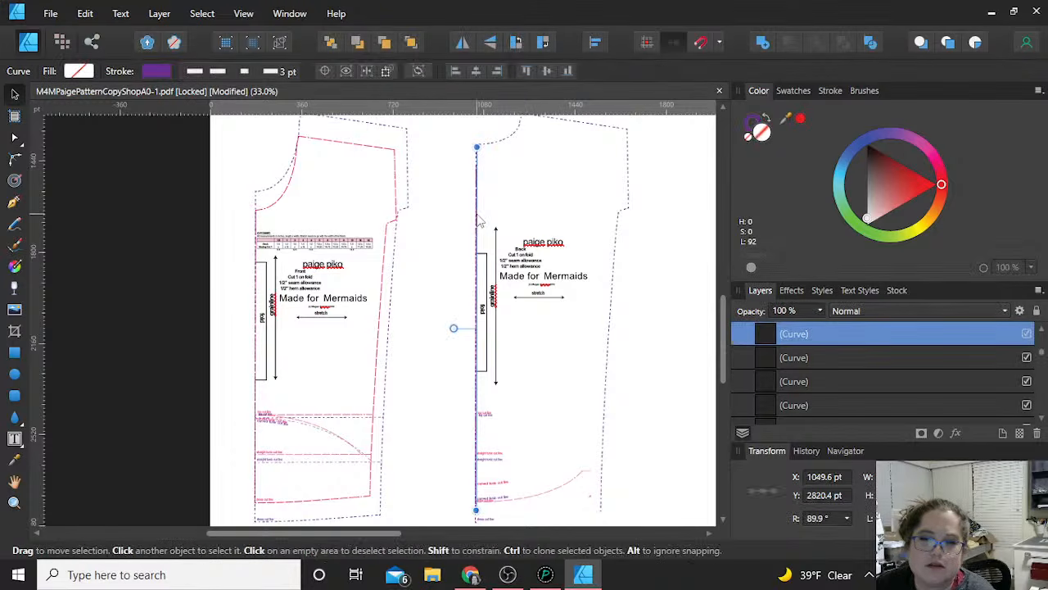
key(Delete)
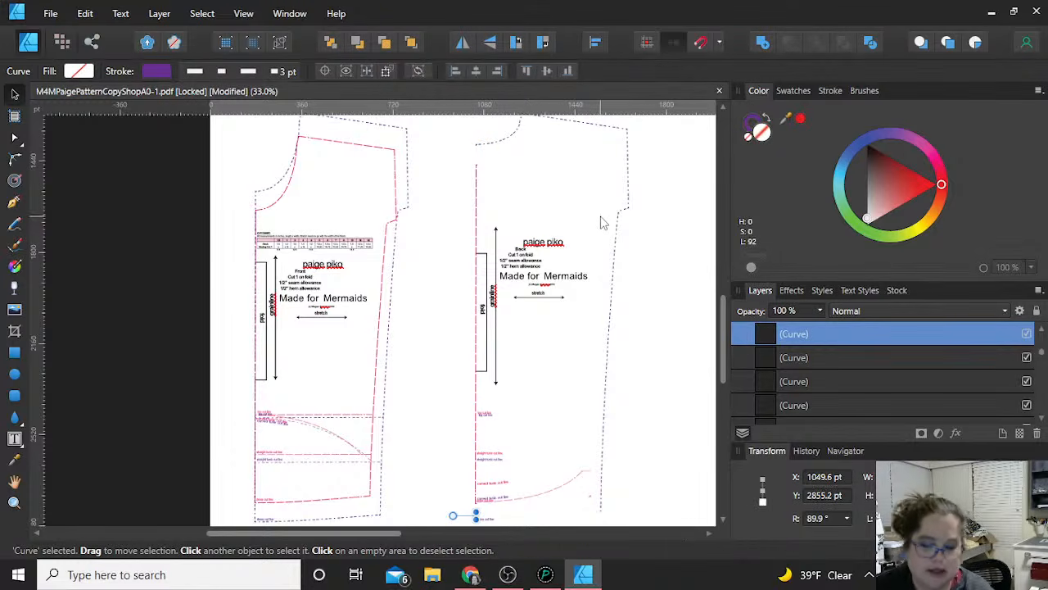
key(ctrl+z)
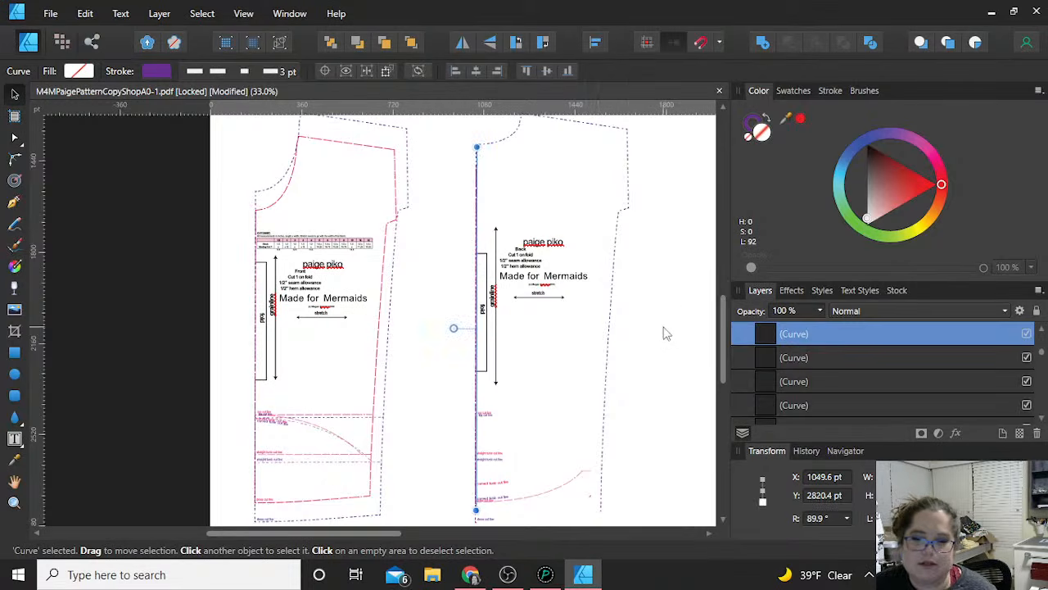
click(666, 333)
Try to shift the back's whole size 4 side seam inward to the end of the curved tunic line
scroll(636, 391, down, 3)
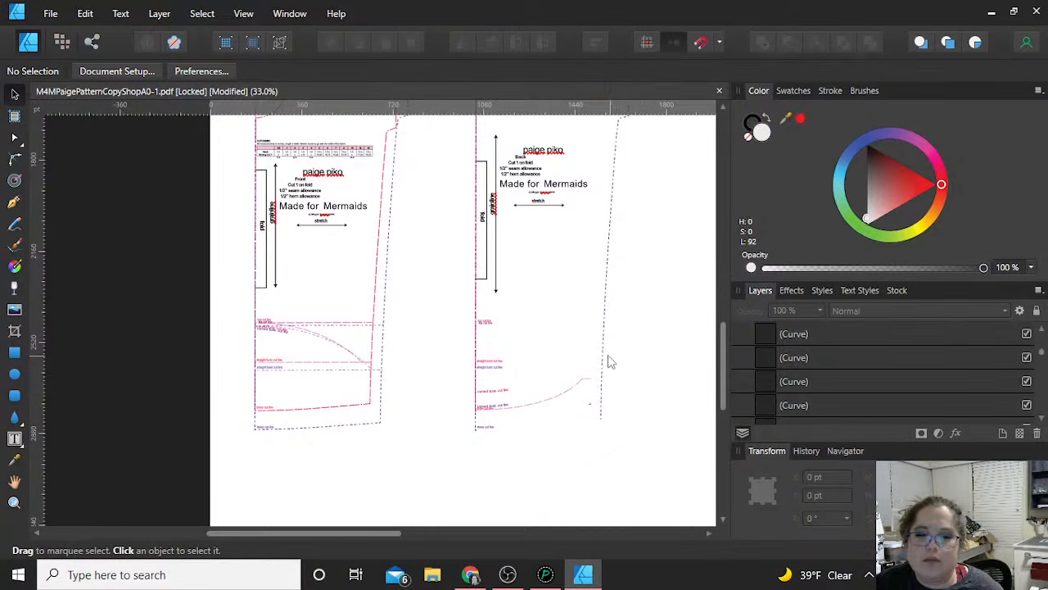
click(603, 359)
scroll(573, 381, up, 3)
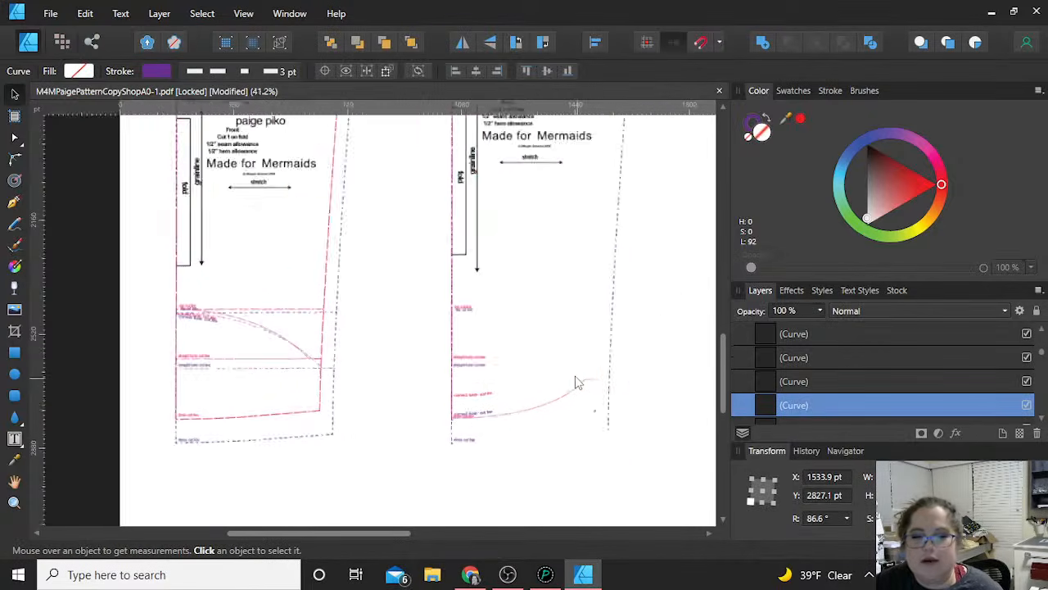
scroll(575, 382, up, 2)
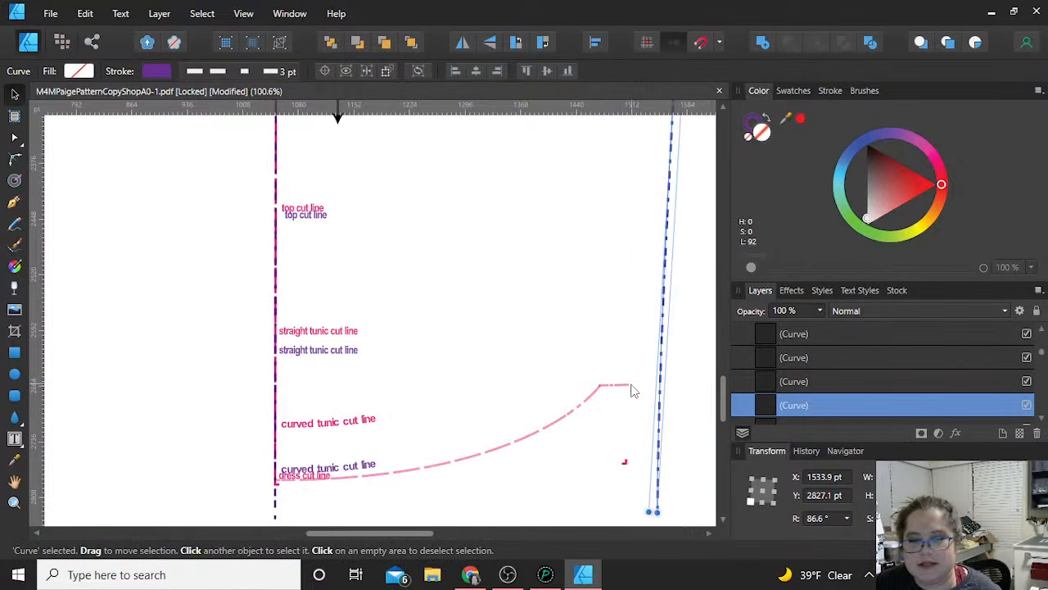
scroll(630, 399, up, 1)
scroll(668, 414, down, 1)
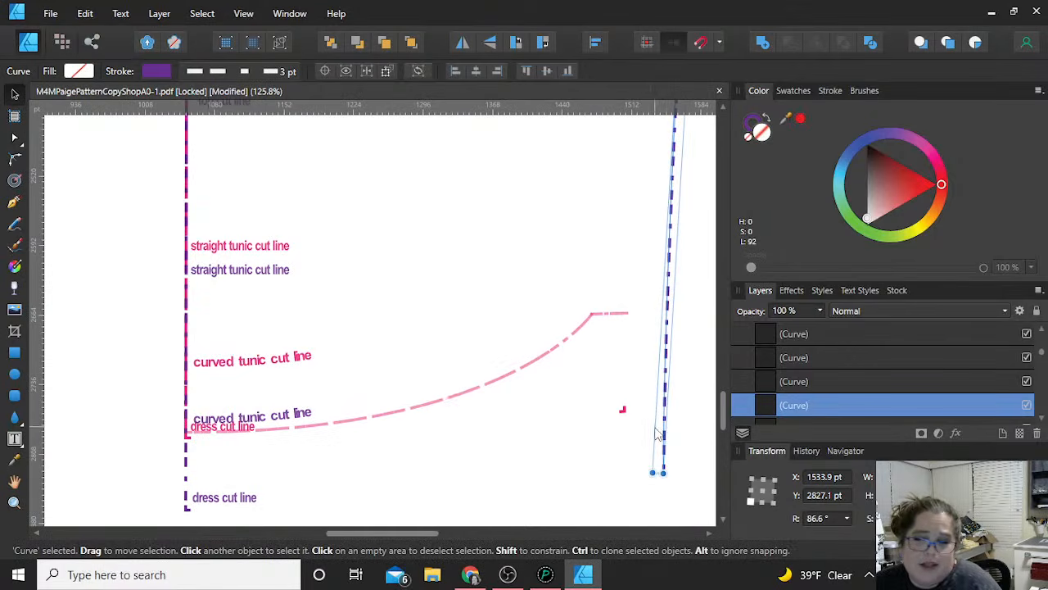
scroll(660, 459, down, 3)
scroll(655, 434, down, 3)
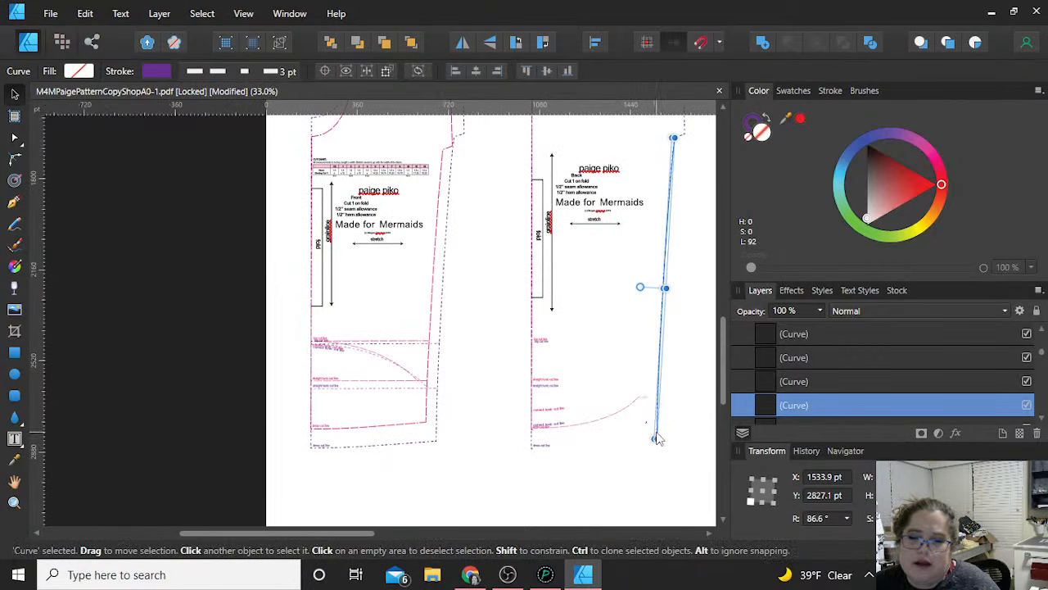
drag(655, 439, 648, 437)
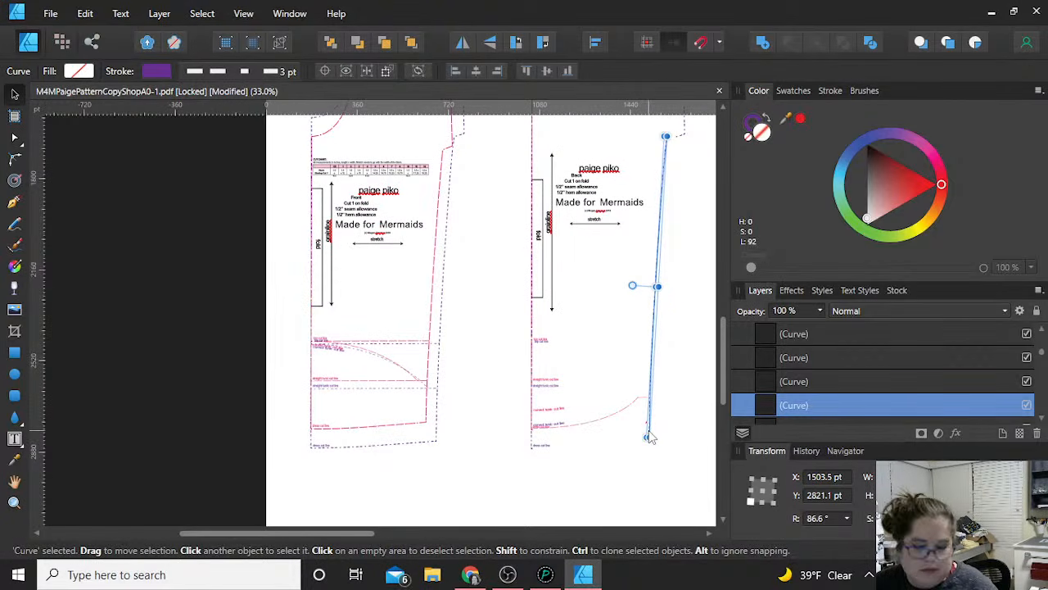
key(ctrl+z)
Try to bring the bottom of the back's size 4 side seam inward by resizing and rotating the whole line
scroll(664, 428, left, 1)
scroll(665, 432, down, 2)
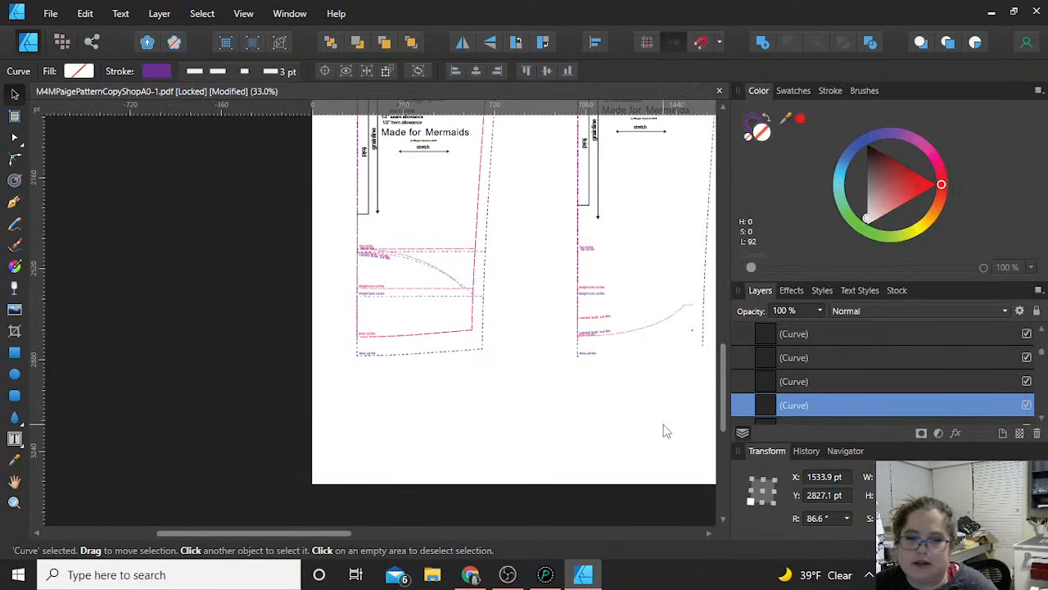
drag(339, 534, 424, 533)
scroll(529, 343, up, 5)
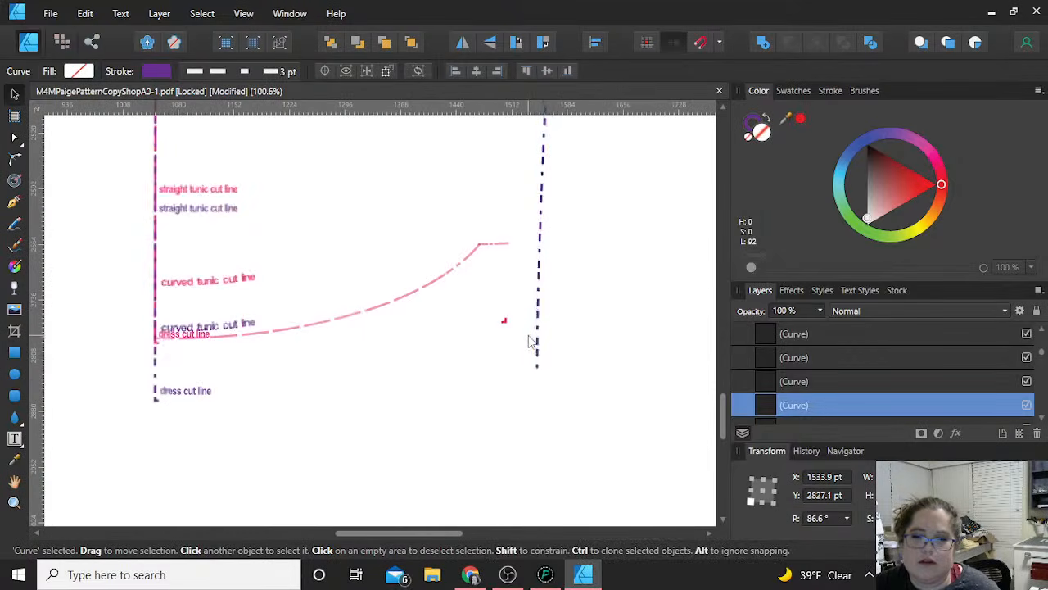
drag(533, 371, 470, 358)
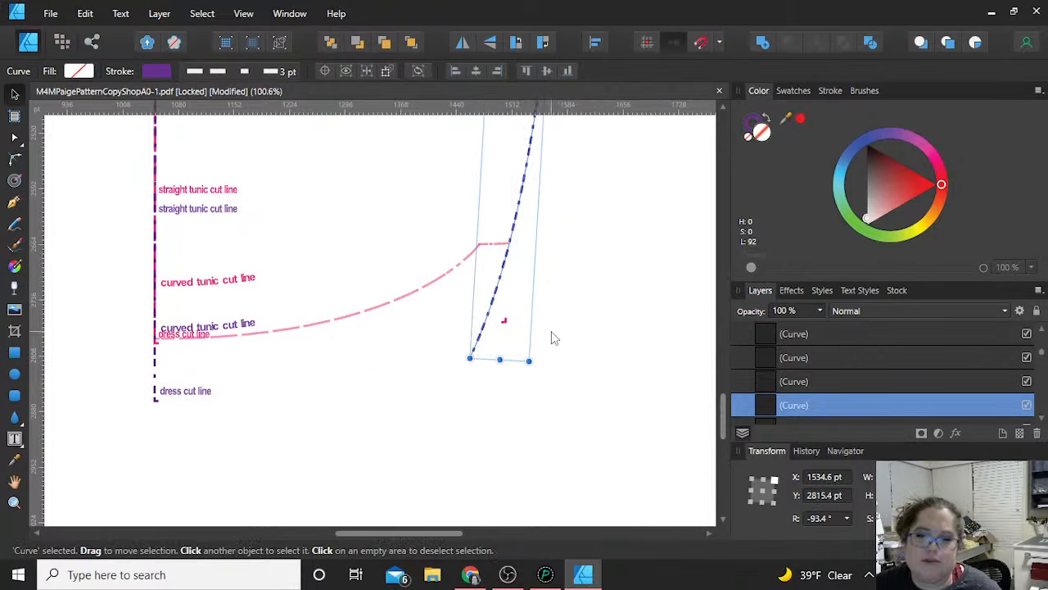
scroll(554, 336, down, 5)
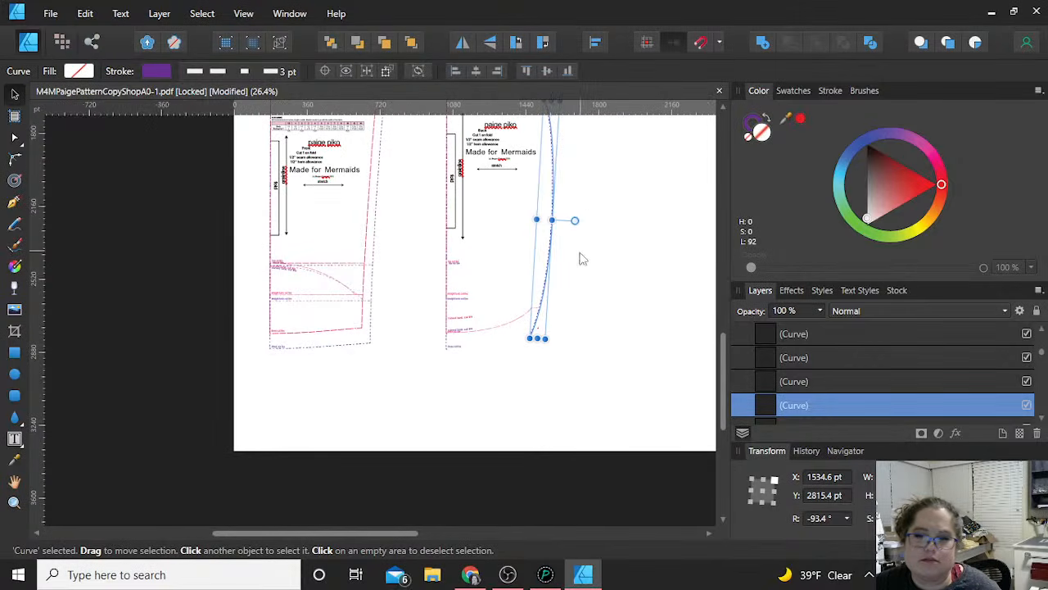
scroll(583, 228, up, 1)
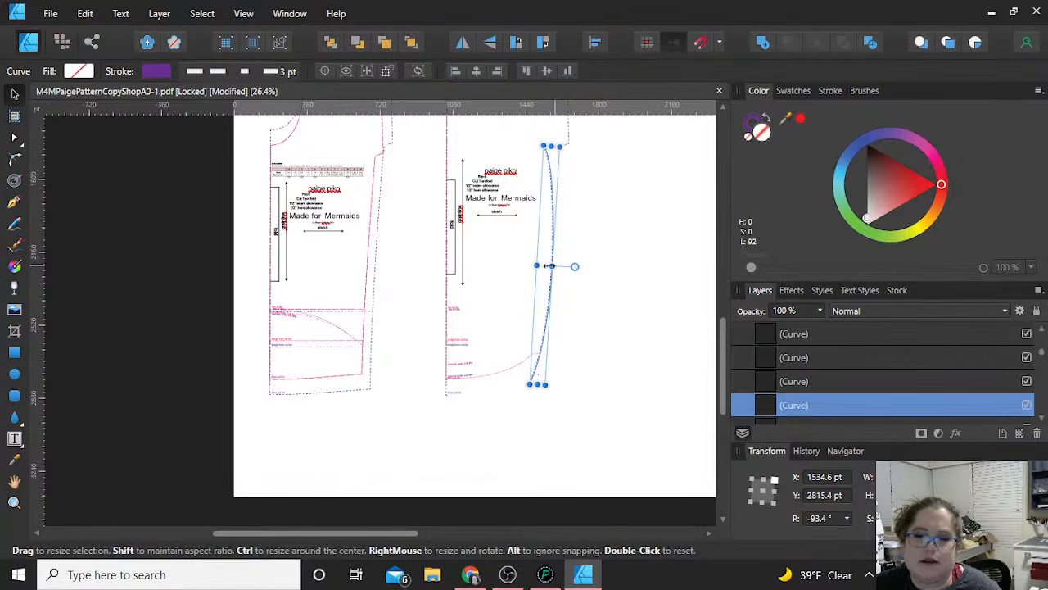
drag(549, 265, 538, 265)
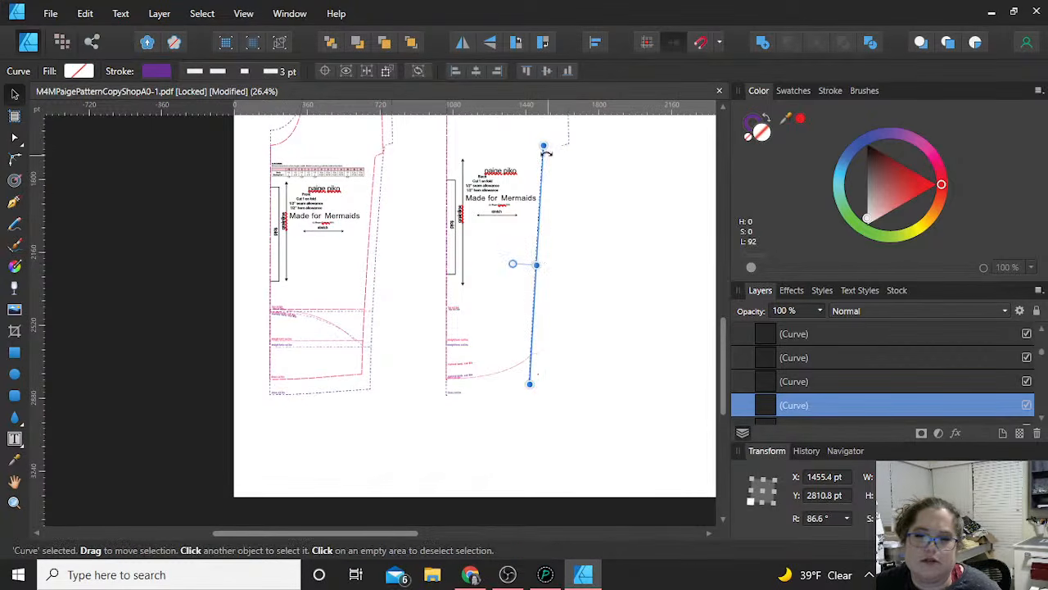
mouse_move(543, 145)
mouse_down()
mouse_move(555, 146)
mouse_move(544, 147)
mouse_up()
key(ctrl+z)
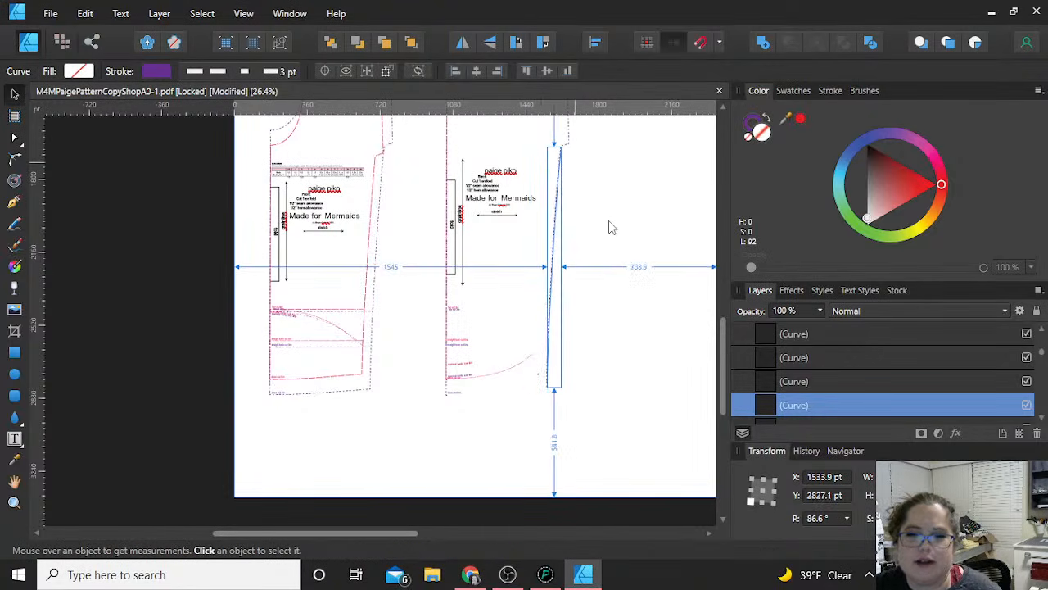
key(ctrl+z)
click(652, 199)
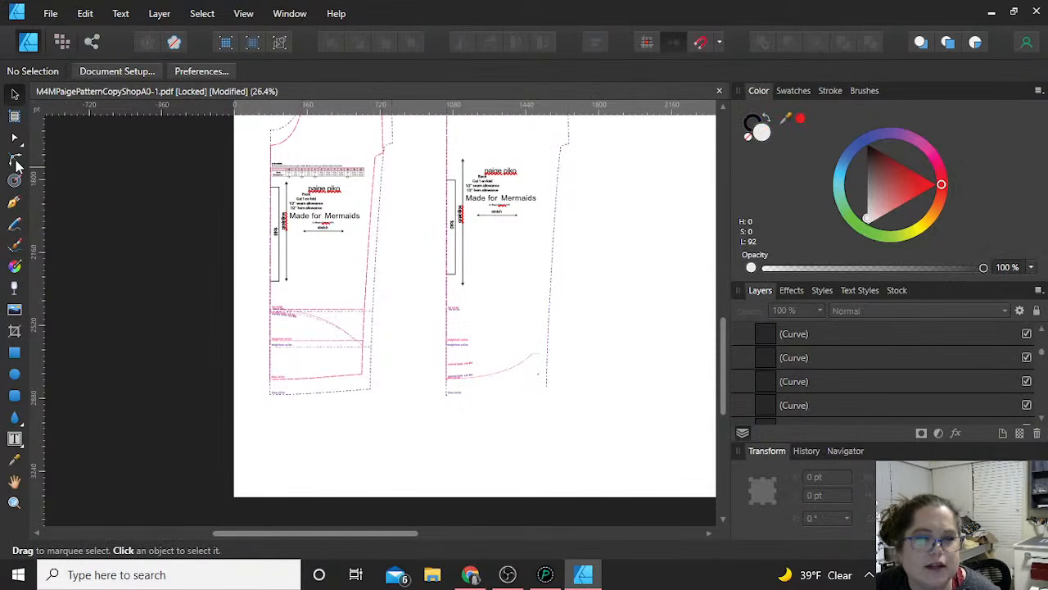
Move only the bottom node of the back's size 4 side seam inward so the seam meets the end of the curved tunic line
key(a)
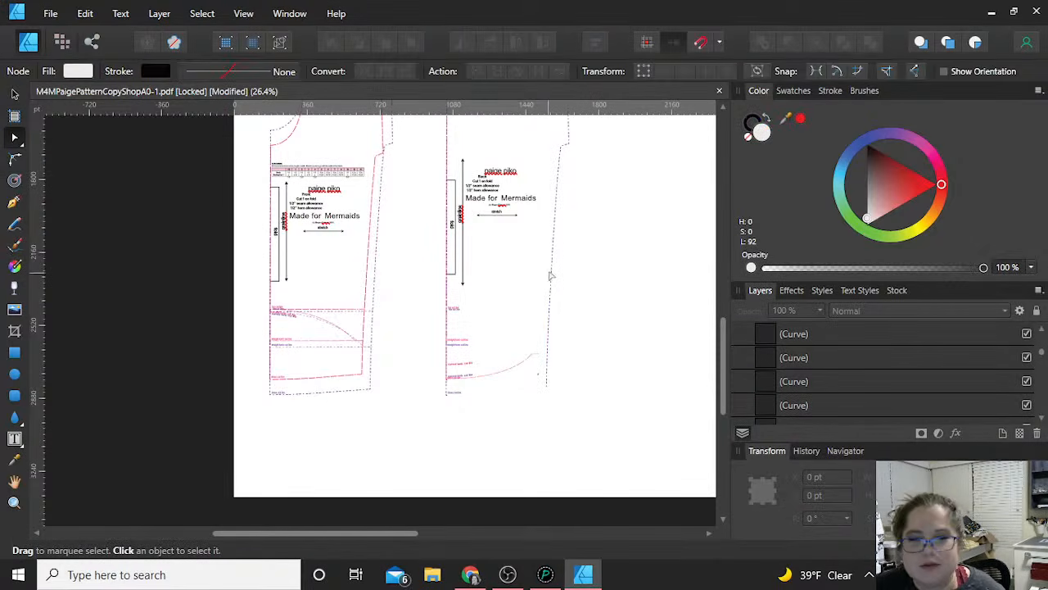
click(553, 276)
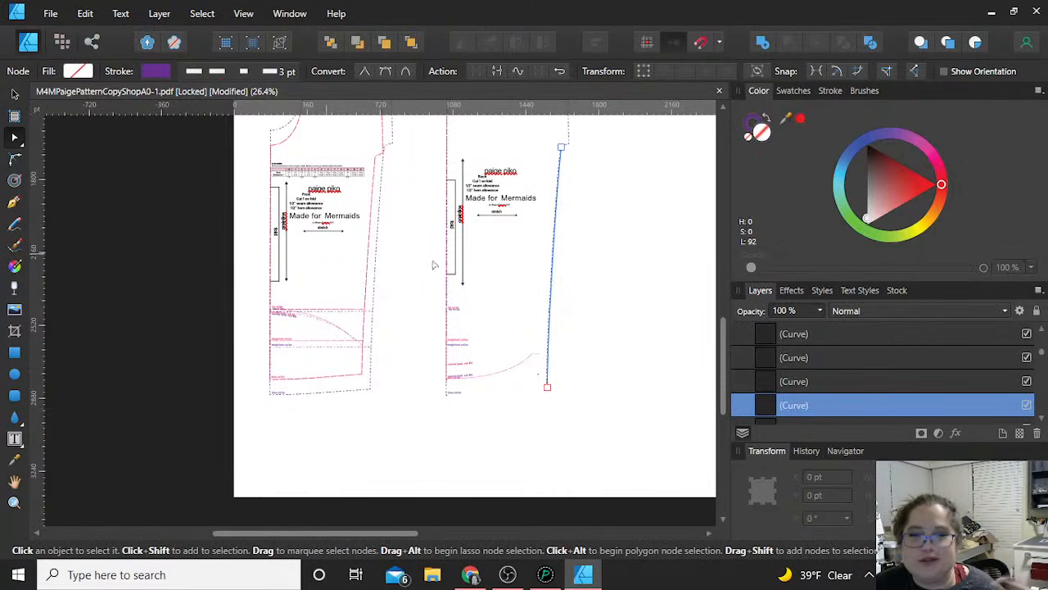
scroll(578, 281, up, 1)
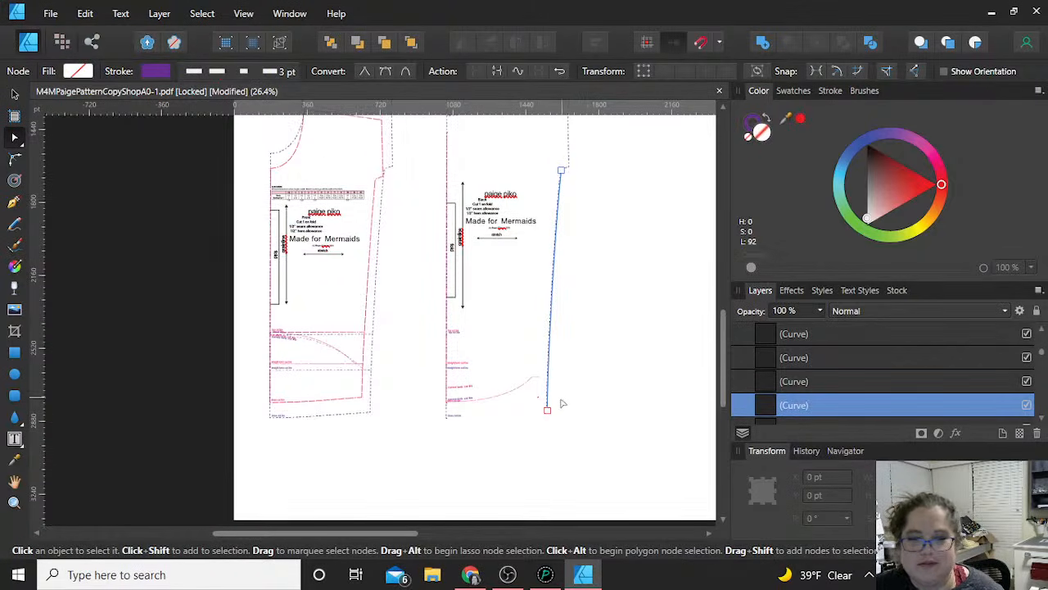
scroll(551, 414, up, 2)
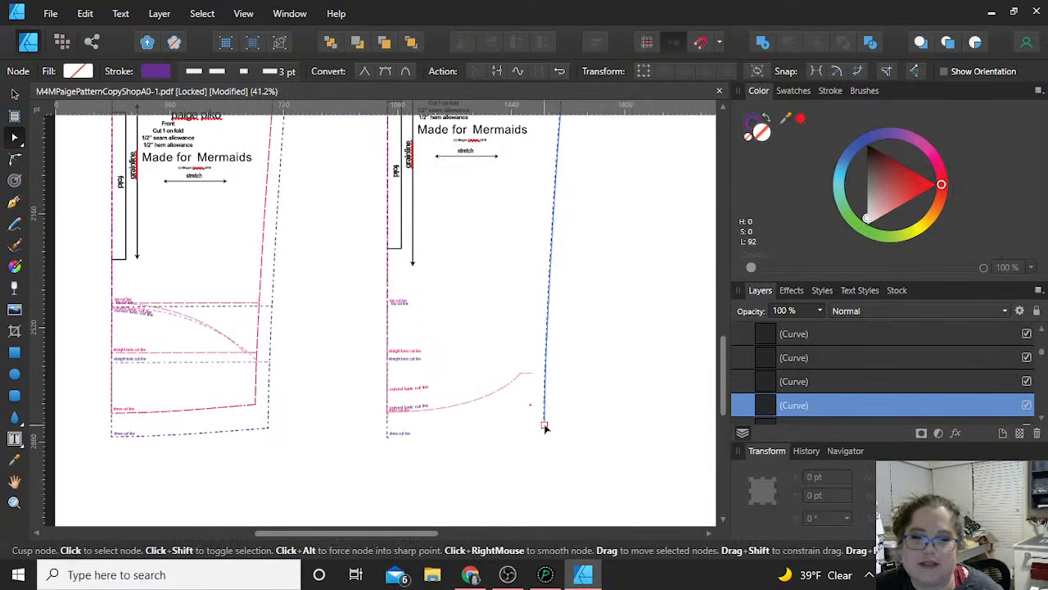
drag(546, 428, 530, 422)
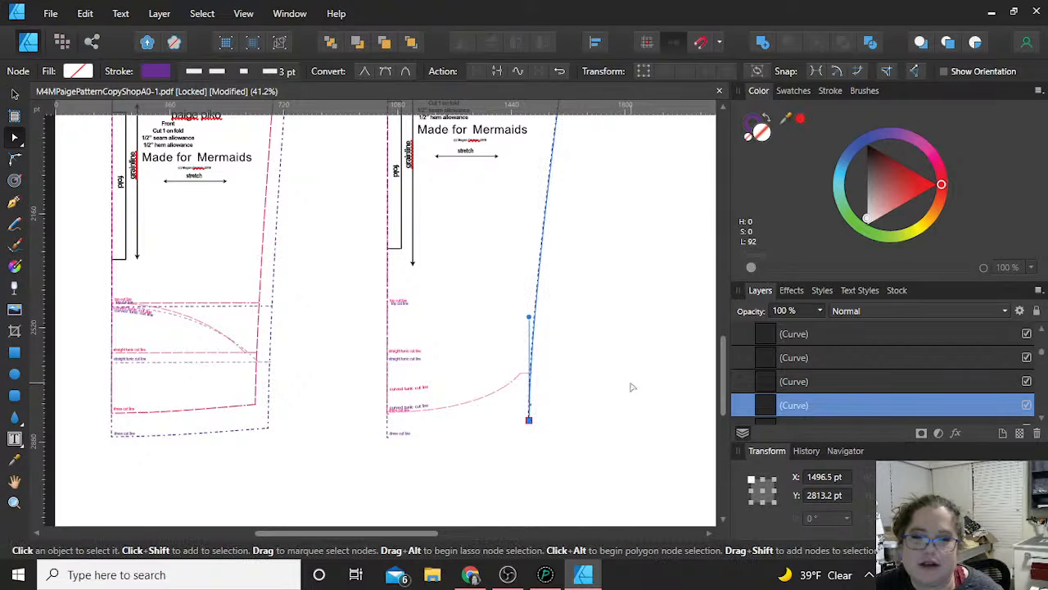
scroll(569, 368, up, 4)
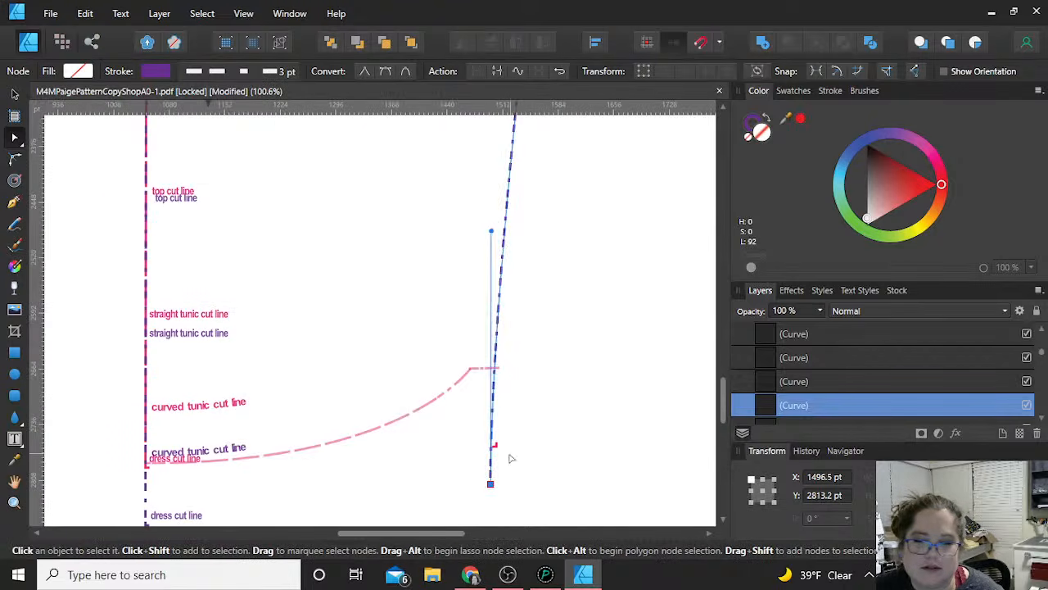
drag(490, 485, 496, 482)
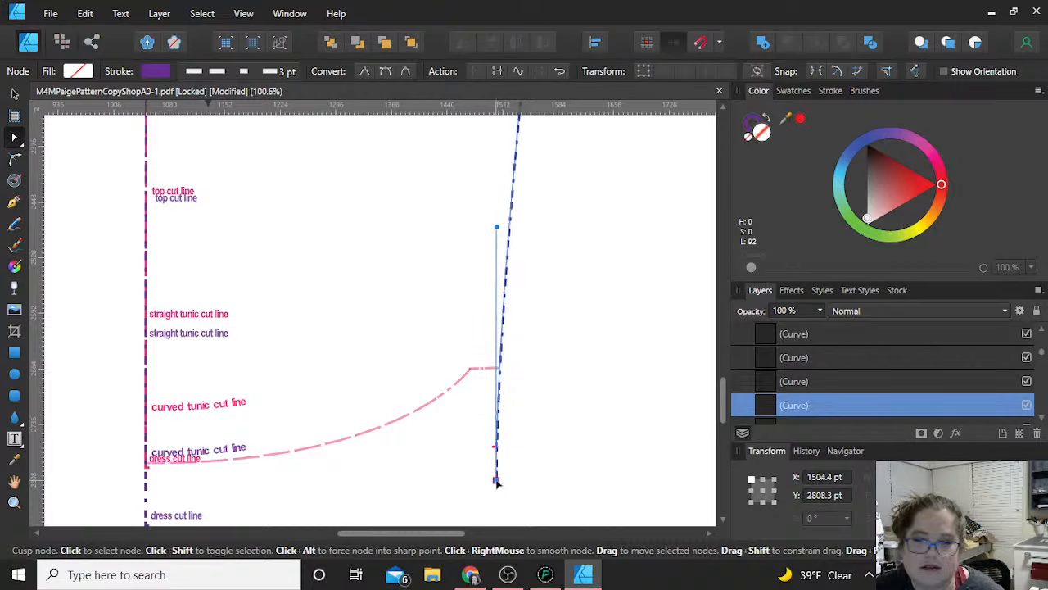
click(574, 420)
scroll(548, 360, down, 5)
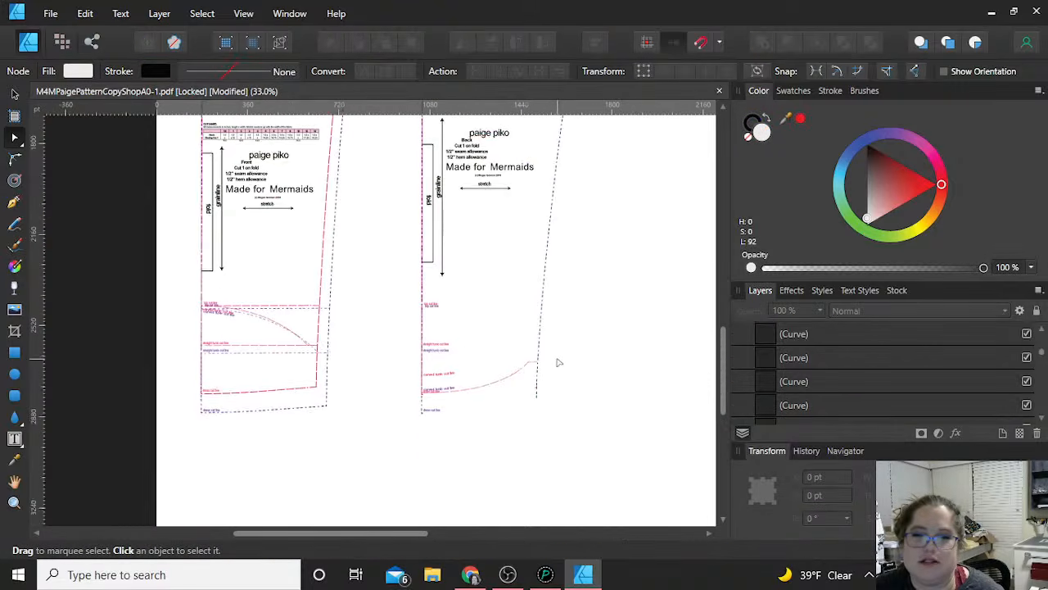
Shorten the back's size 4 side seam by moving its lower end node up to the end of the curved tunic line
scroll(573, 351, up, 2)
scroll(503, 475, down, 2)
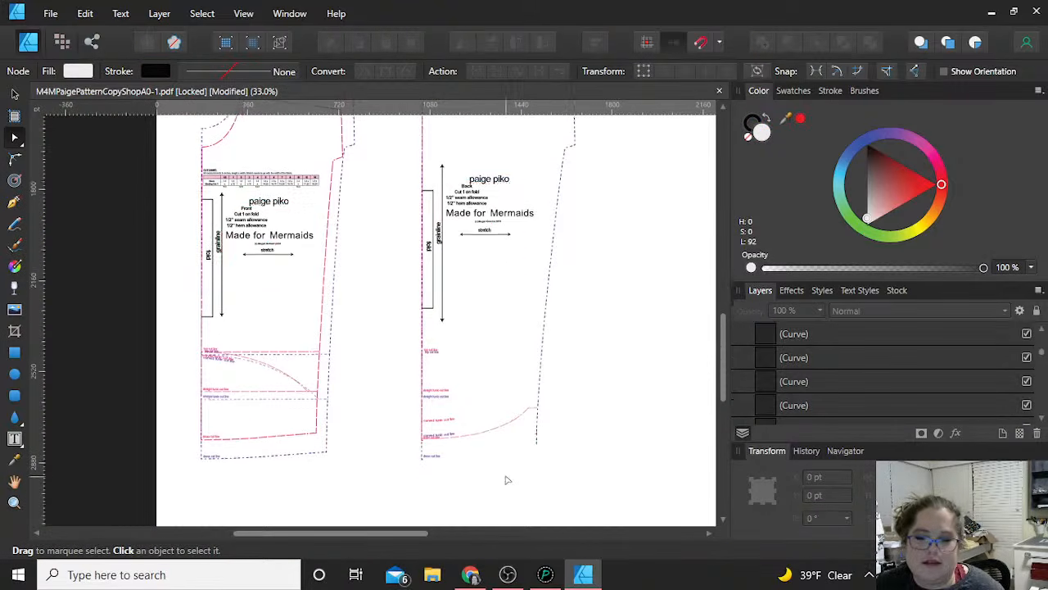
click(537, 420)
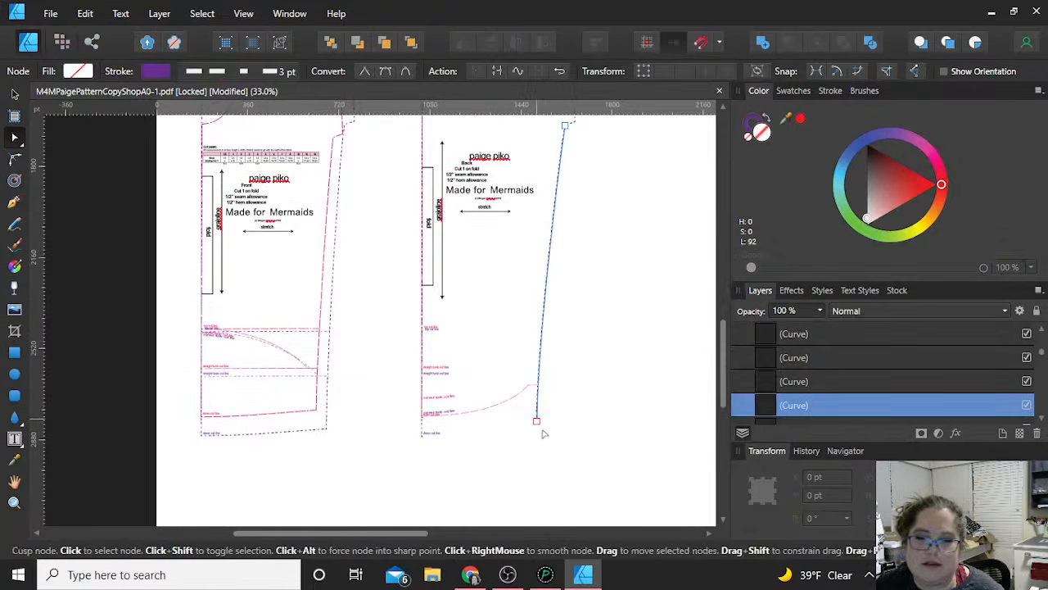
scroll(557, 421, up, 5)
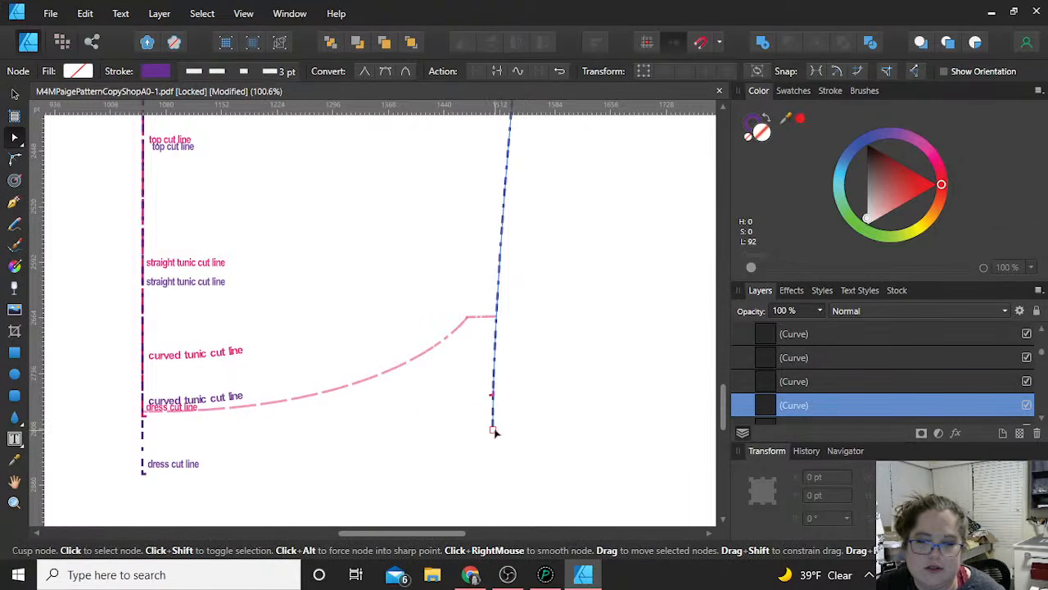
drag(493, 431, 495, 316)
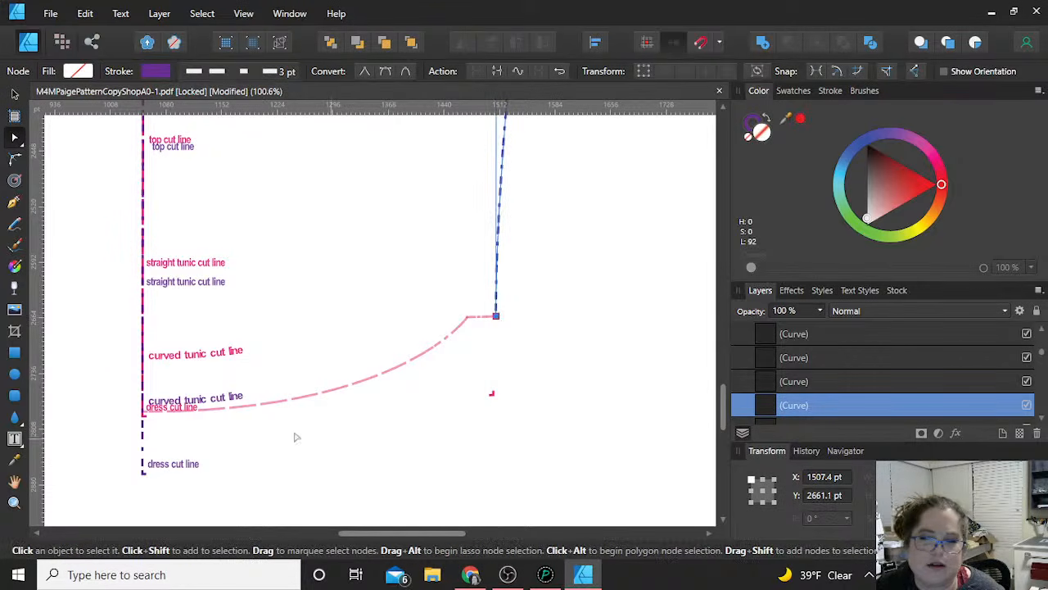
Remove the lowest purple segment of the back's fold line and shorten the remaining line to the start of the curved tunic line
click(141, 450)
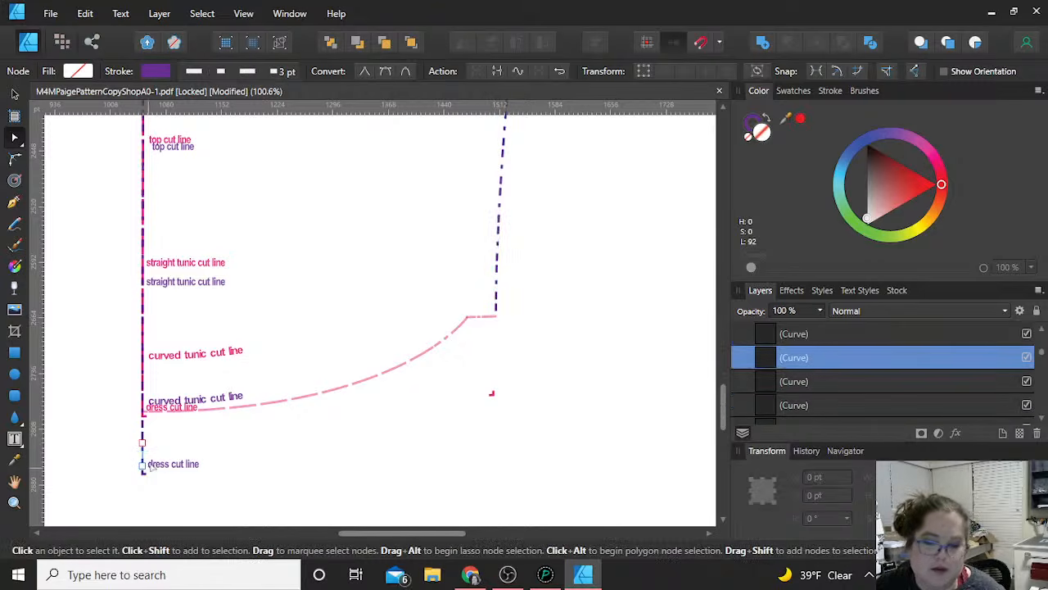
key(Delete)
key(Delete)
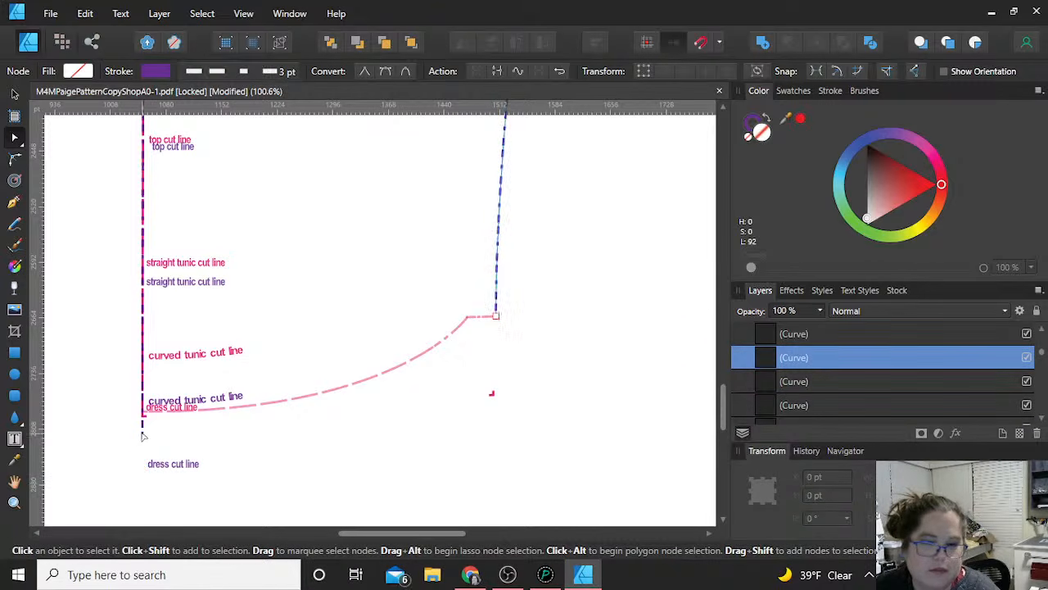
click(143, 434)
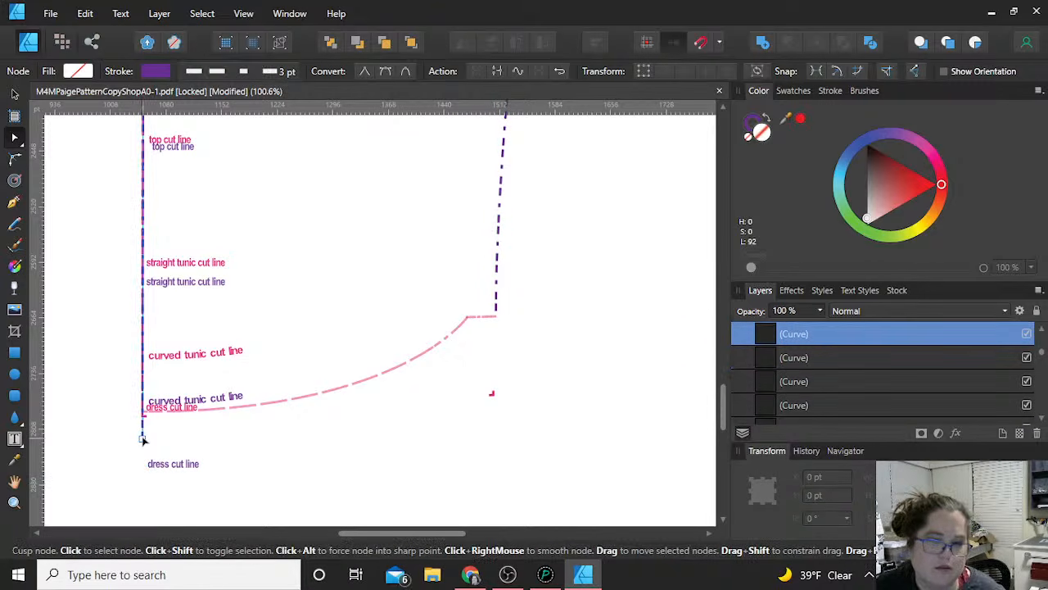
click(144, 418)
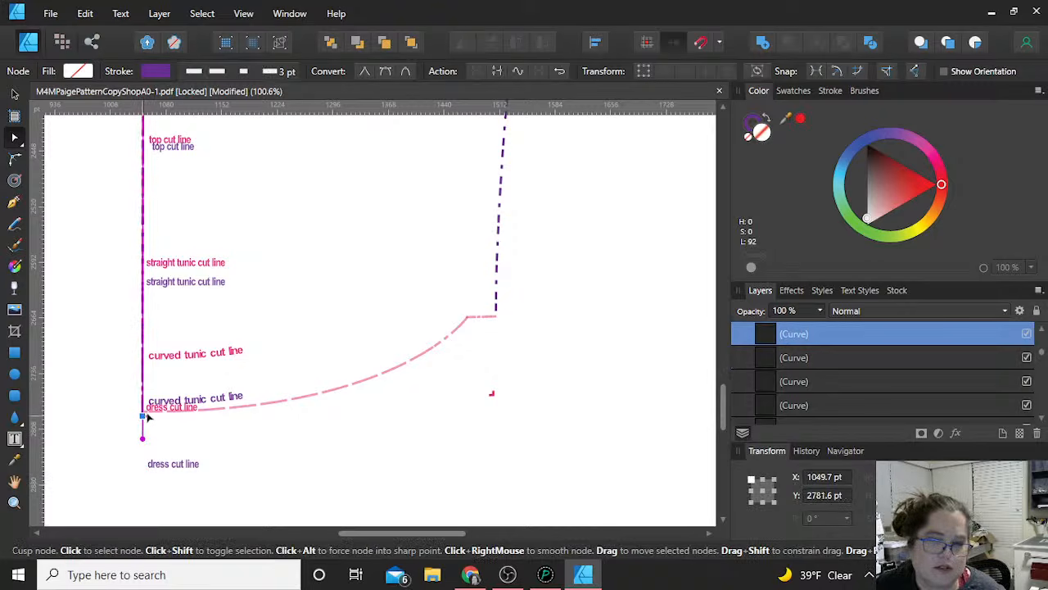
click(237, 323)
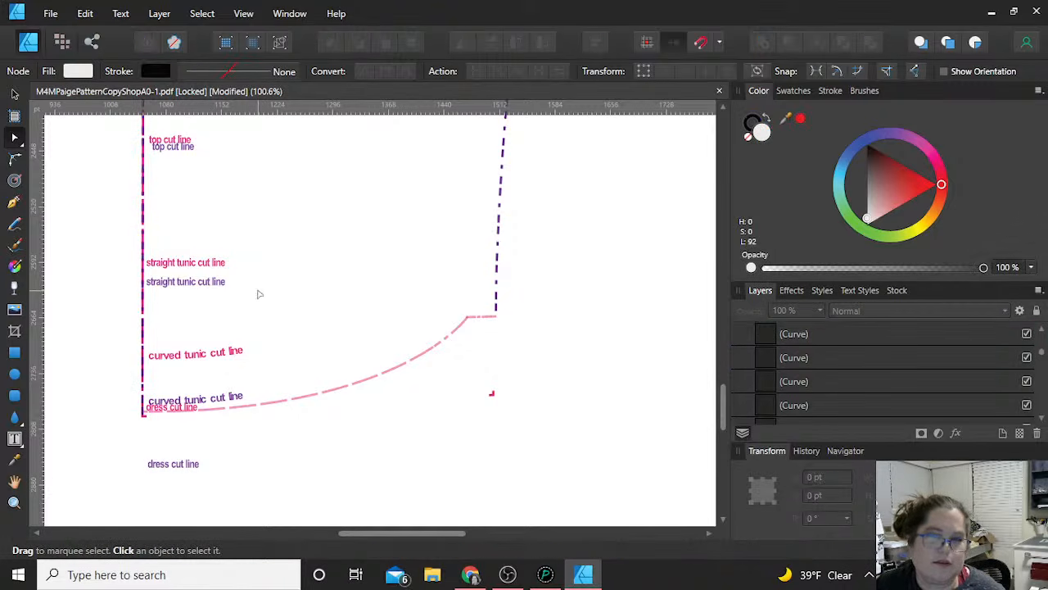
Delete the back's surplus cut line labels except the purple curved tunic one, and delete the stray pink corner mark beside the hem
click(14, 94)
drag(123, 123, 232, 502)
key(Delete)
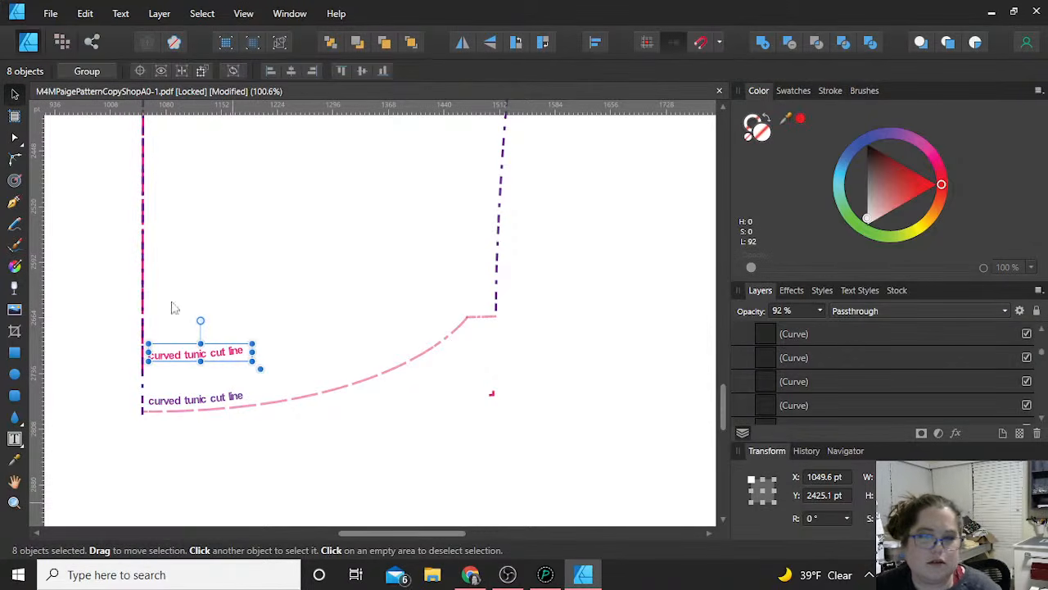
key(Delete)
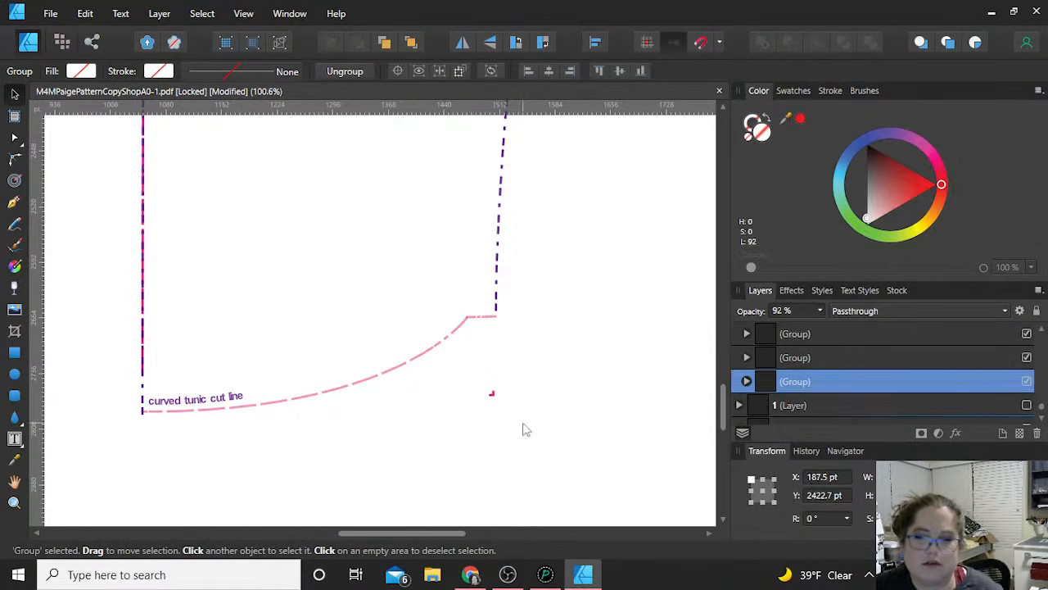
click(495, 393)
key(ctrl+z)
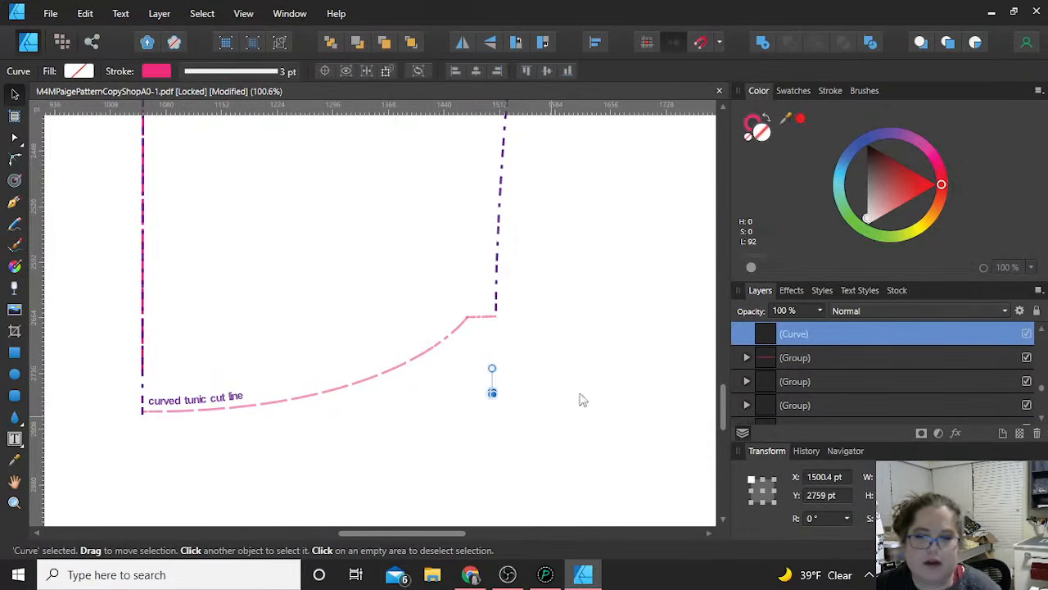
key(Delete)
scroll(610, 357, down, 5)
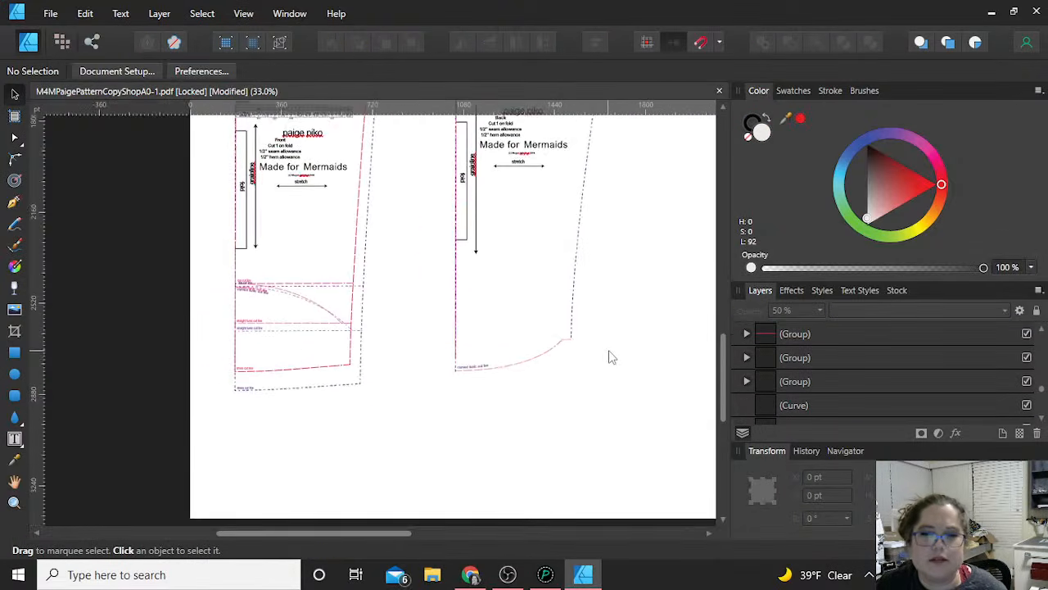
Select the whole sleeve piece and rotate it in quarter turns until it stands upright with its cap at the top
scroll(609, 356, up, 4)
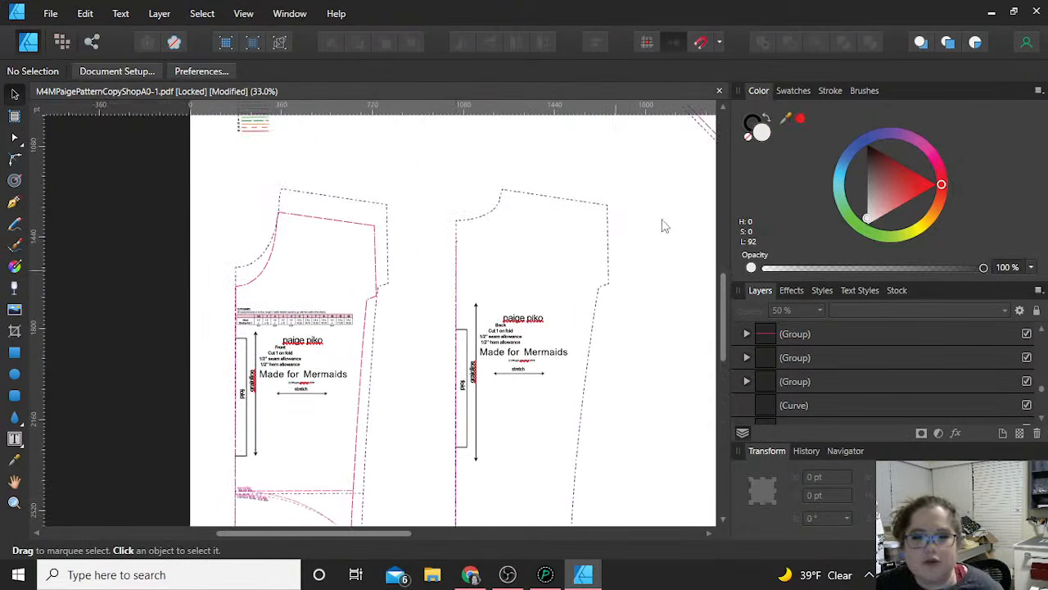
scroll(663, 271, down, 3)
scroll(663, 317, down, 1)
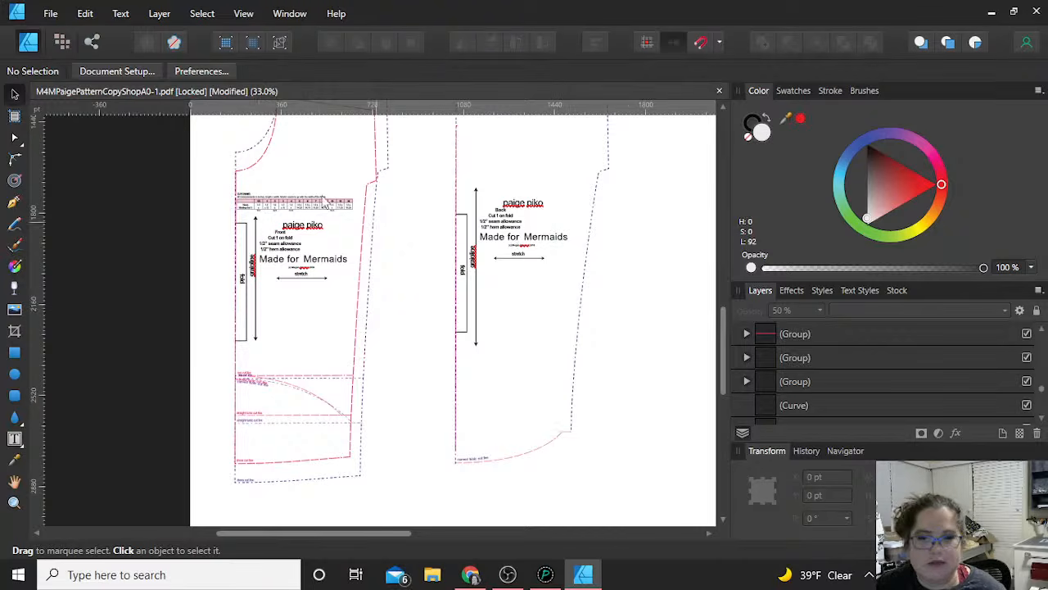
scroll(368, 421, up, 5)
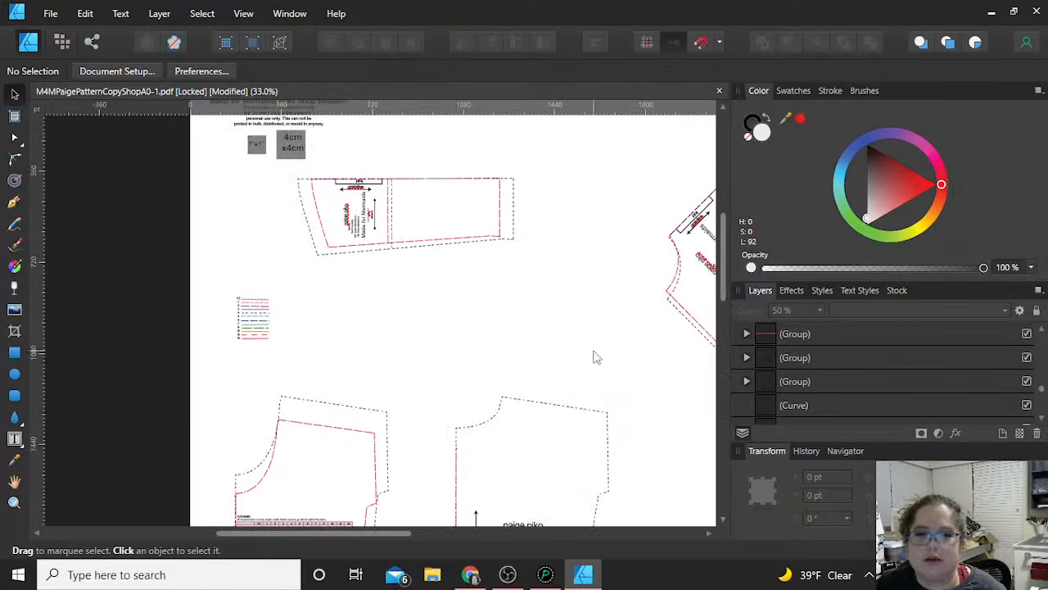
drag(282, 187, 596, 316)
click(517, 43)
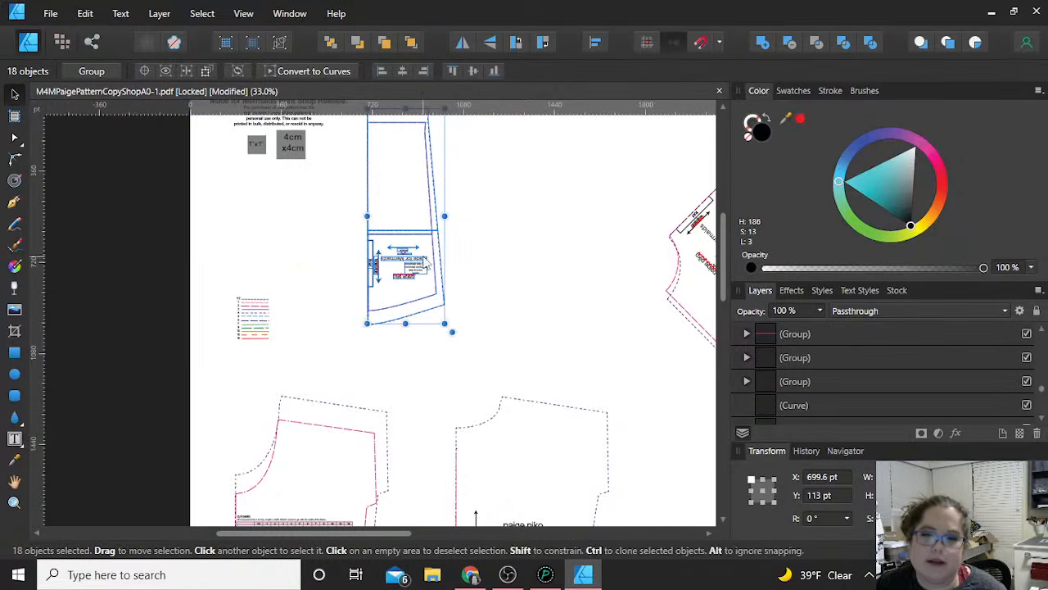
click(517, 43)
click(517, 44)
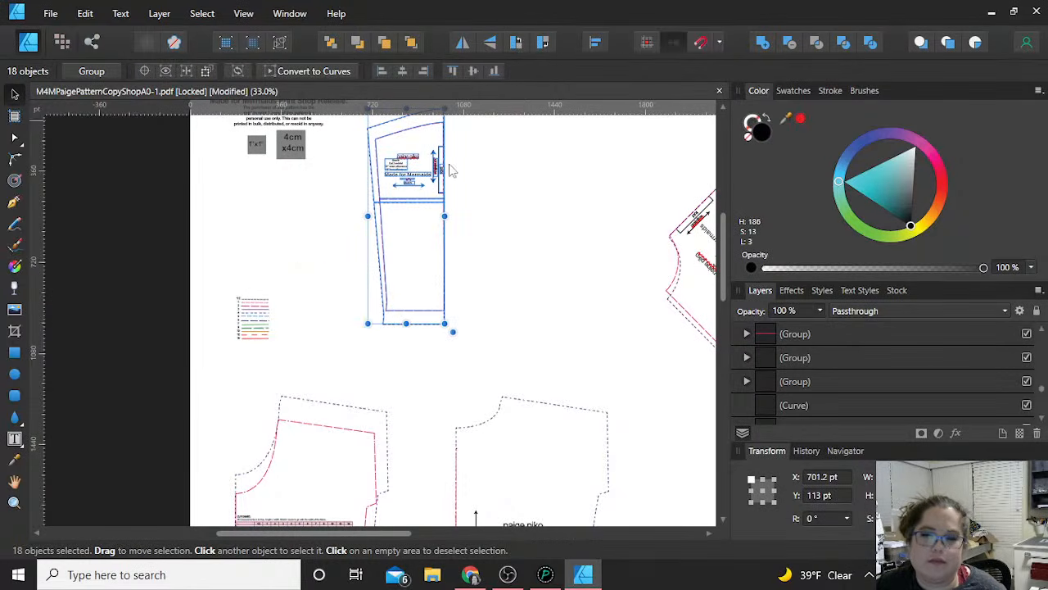
click(493, 209)
Review the arrangement of the pattern pieces on the page, from the sleeve down to the front and back hems
scroll(391, 396, up, 1)
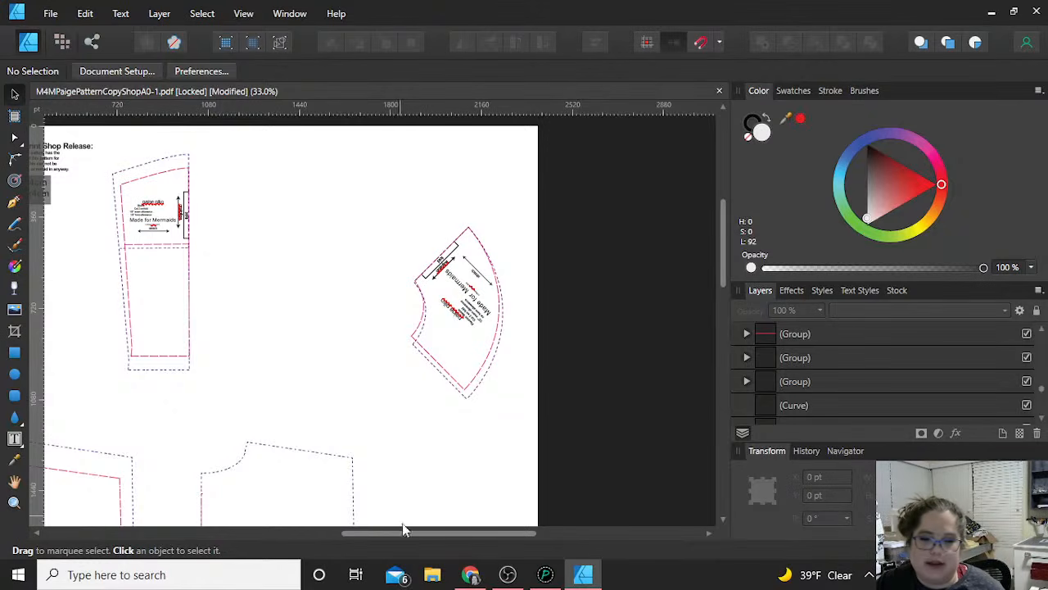
drag(404, 529, 300, 534)
scroll(398, 386, down, 5)
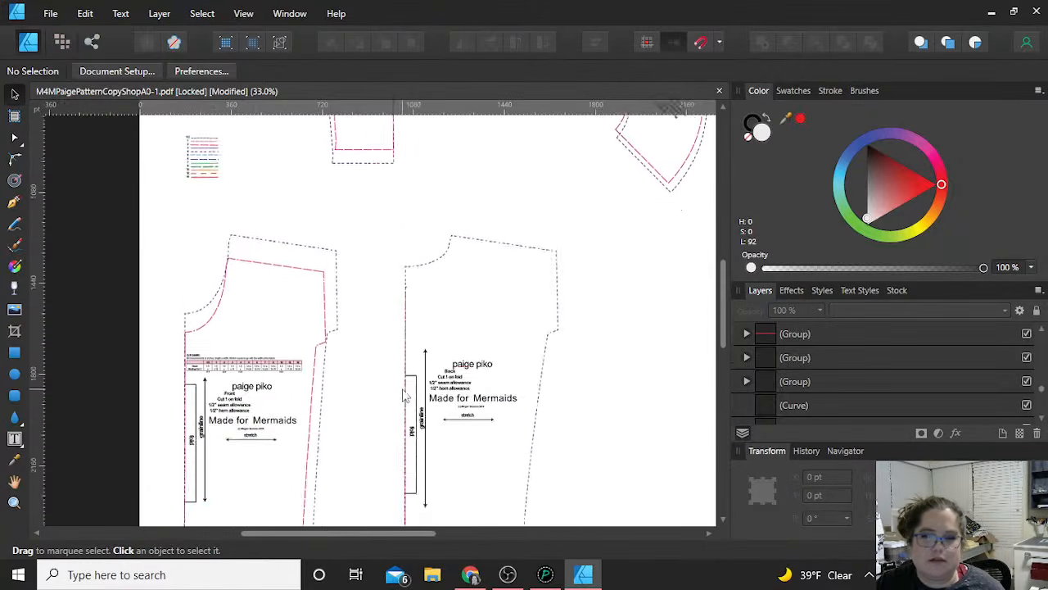
scroll(402, 396, down, 5)
scroll(402, 397, up, 6)
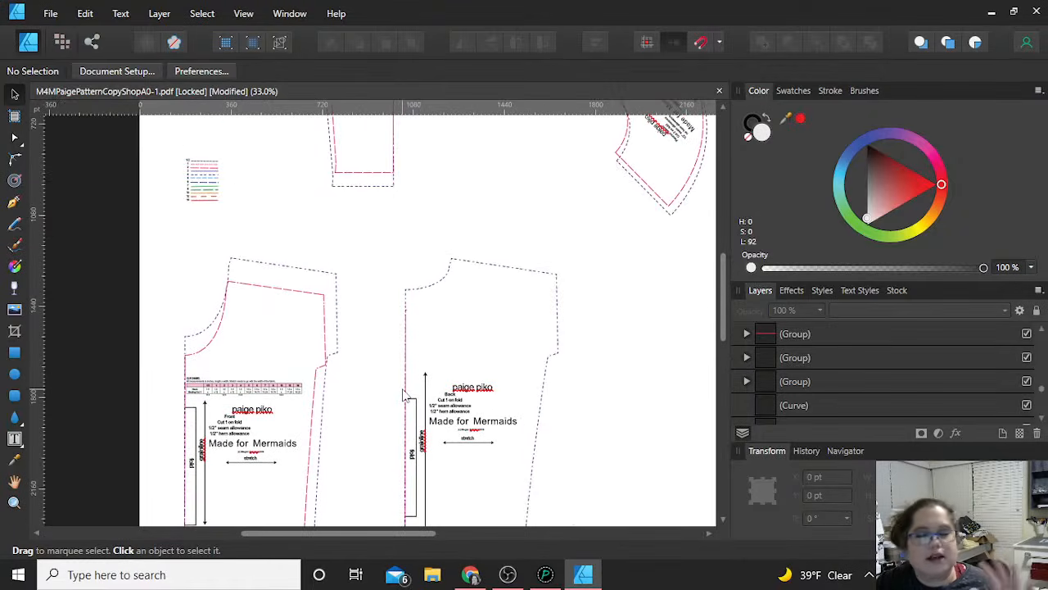
scroll(402, 396, up, 3)
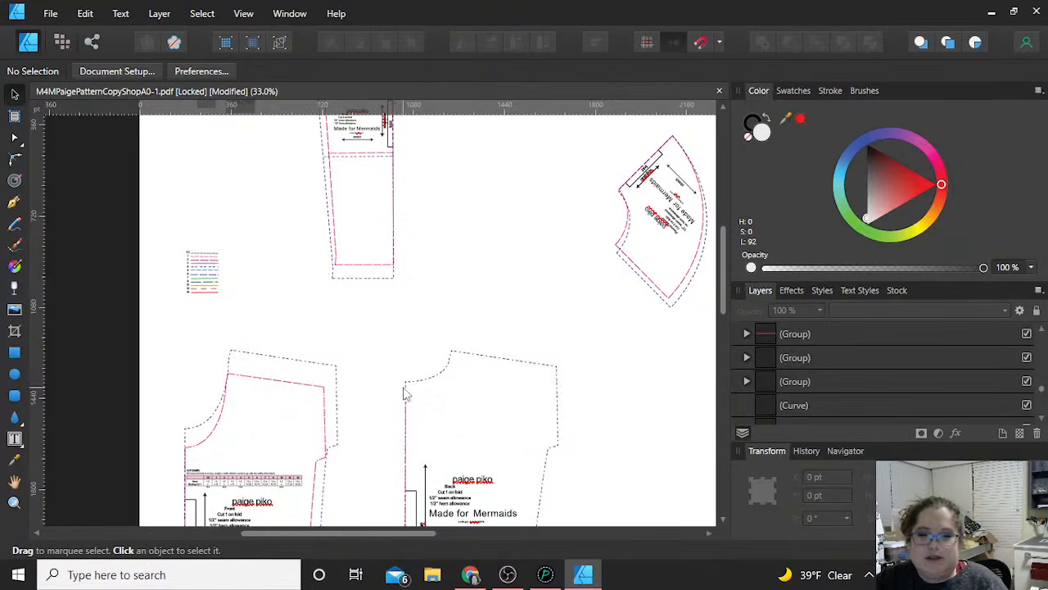
scroll(403, 394, down, 9)
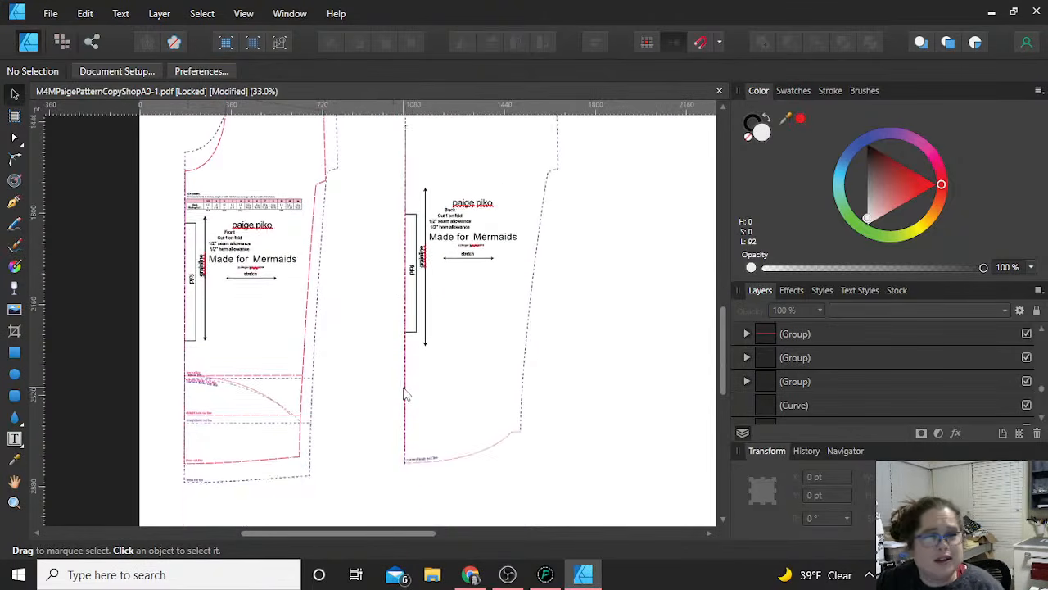
scroll(403, 393, up, 20)
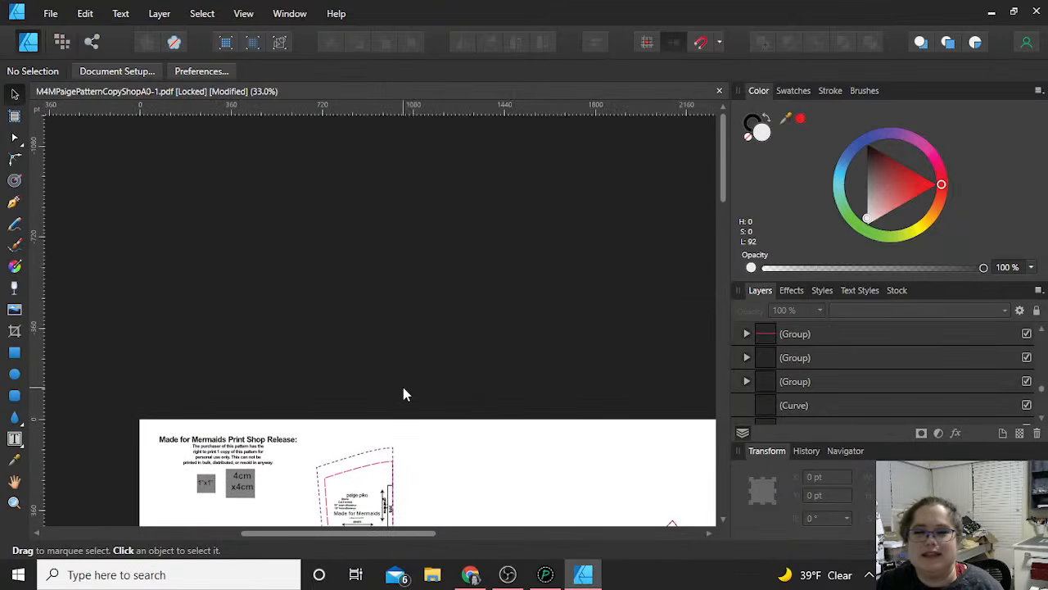
Switch to OBS Studio and transition the live program to the Logitech camera scene
click(471, 574)
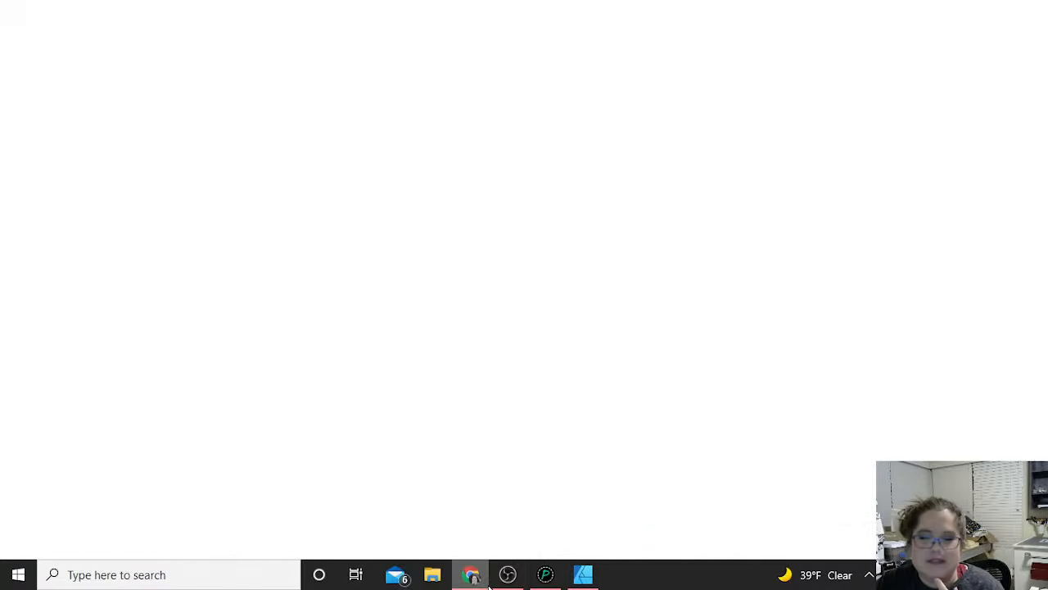
click(507, 575)
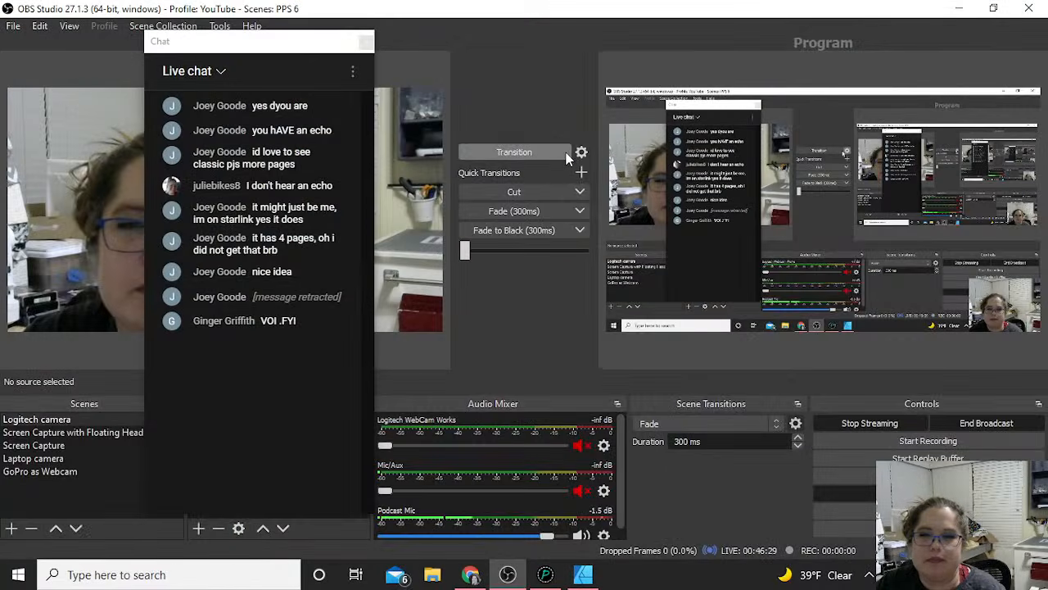
click(533, 154)
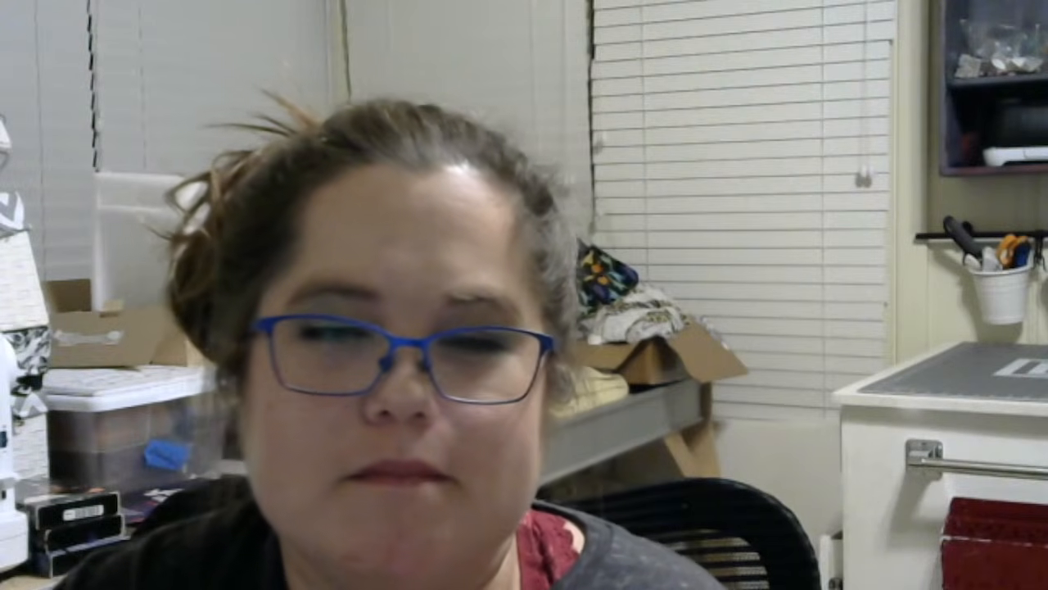